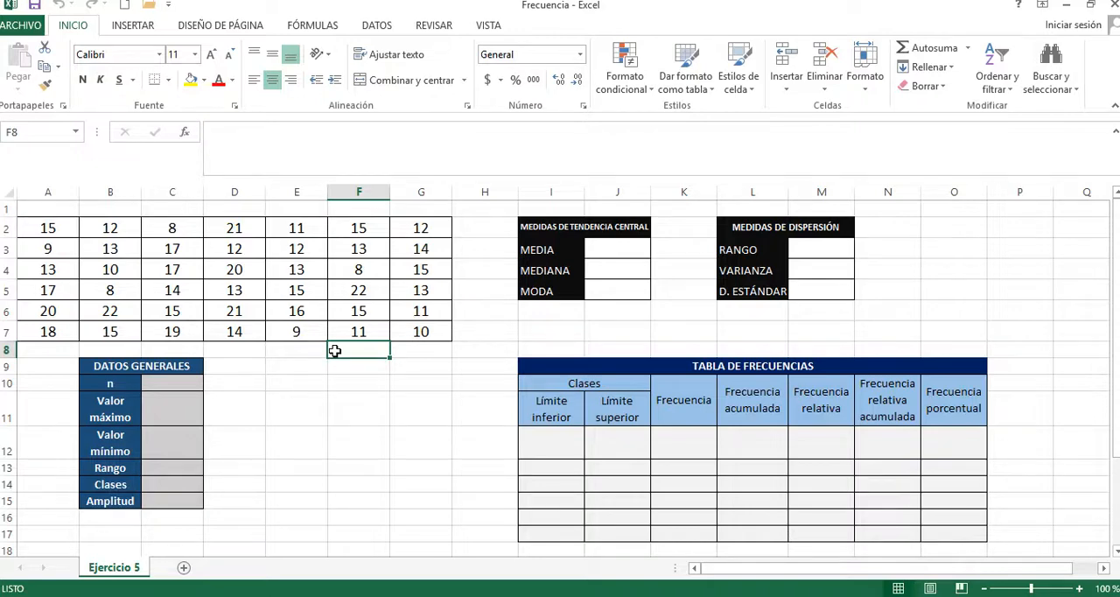
{"action": "left_click", "coordinate": [150, 370]}
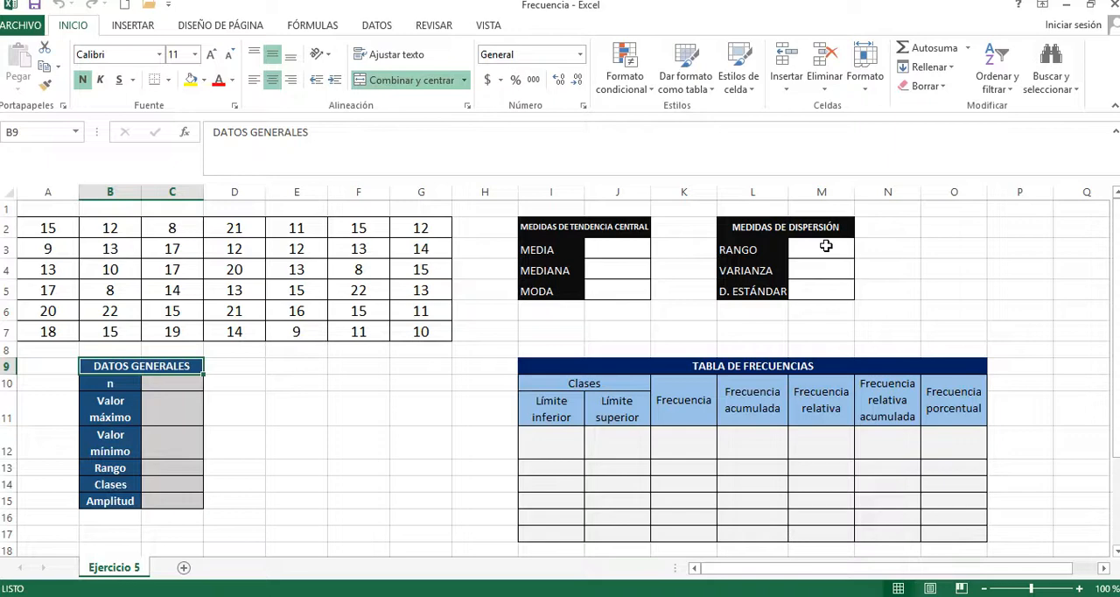
{"action": "left_click", "coordinate": [580, 455]}
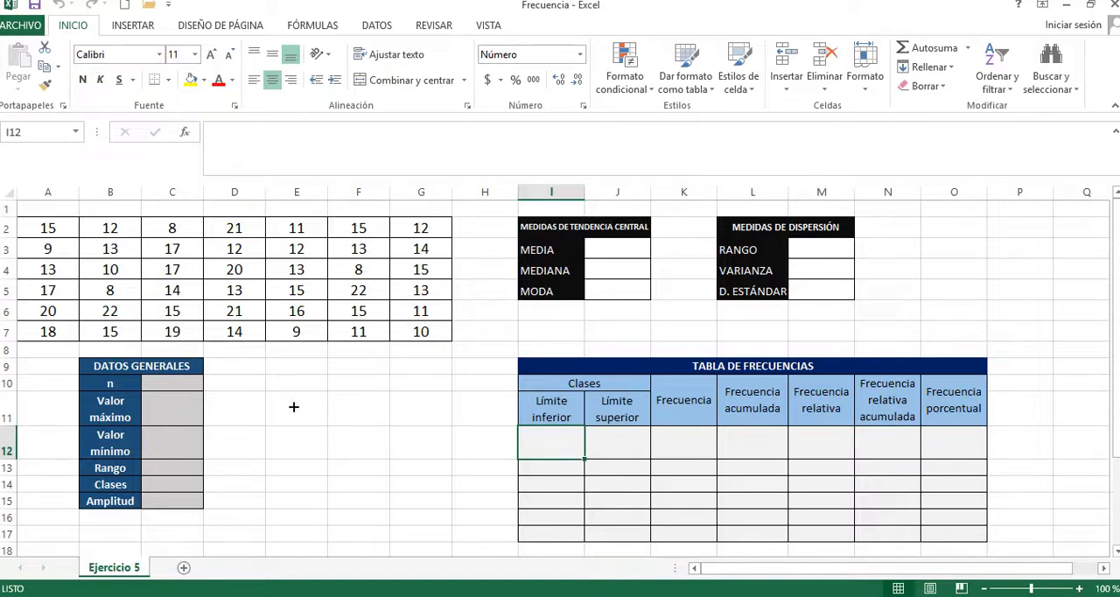
{"action": "left_click", "coordinate": [186, 386]}
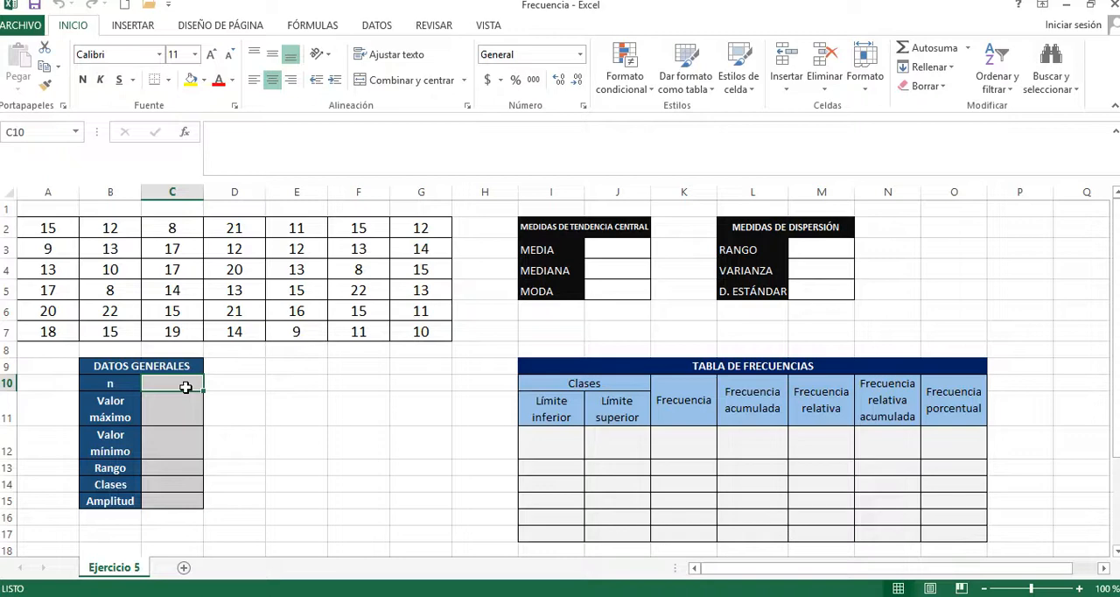
{"action": "left_click", "coordinate": [34, 224]}
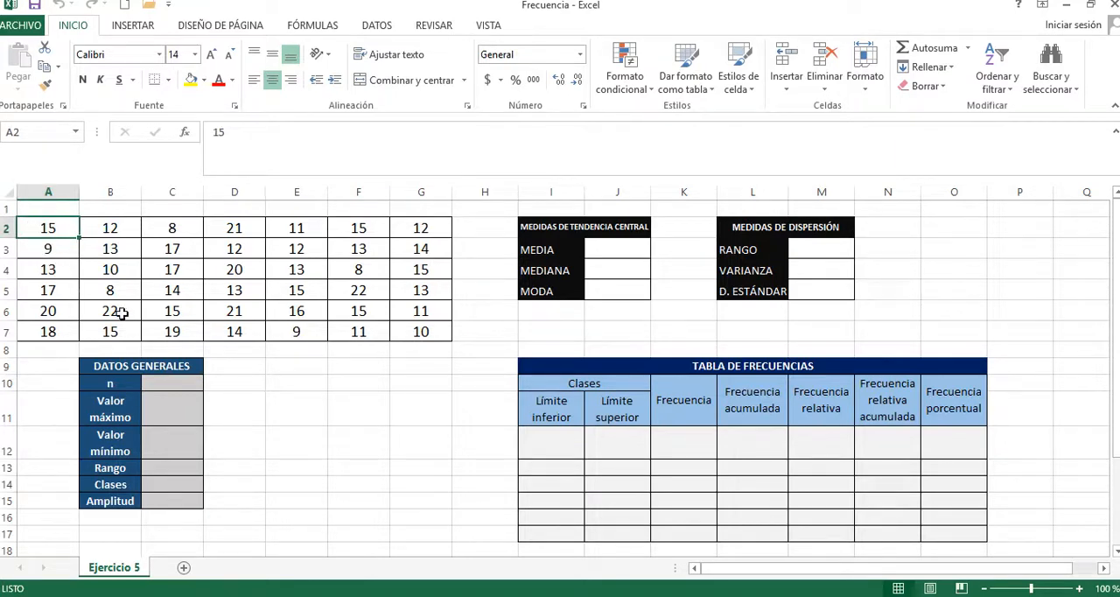
Step: Count the data values for n in cell C10 with the formula =CONTAR(A2:G7)
{"action": "left_click", "coordinate": [175, 386]}
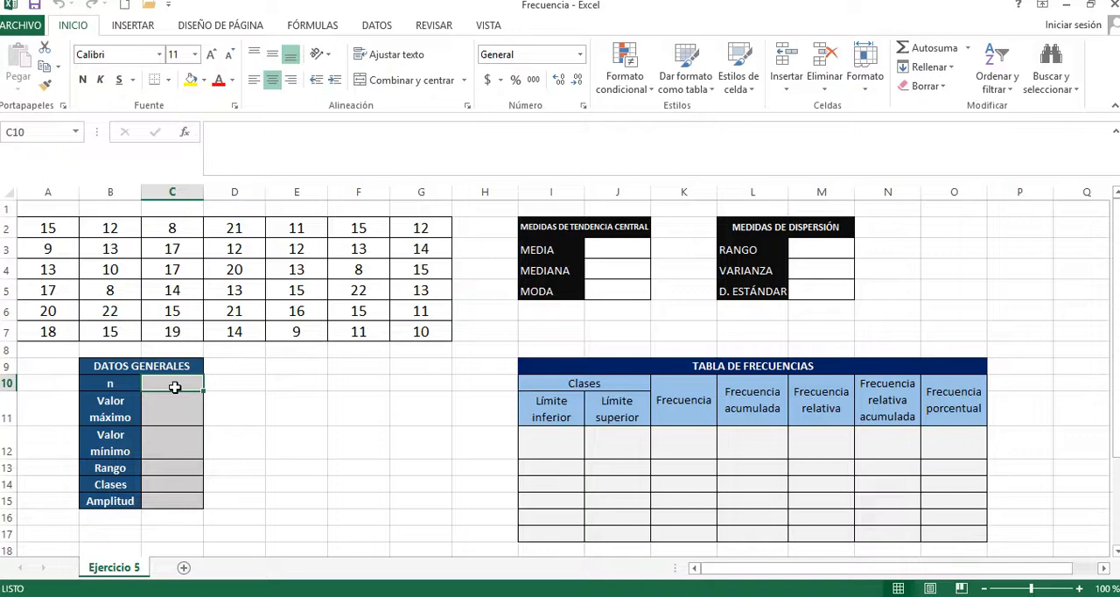
{"action": "type", "text": "="}
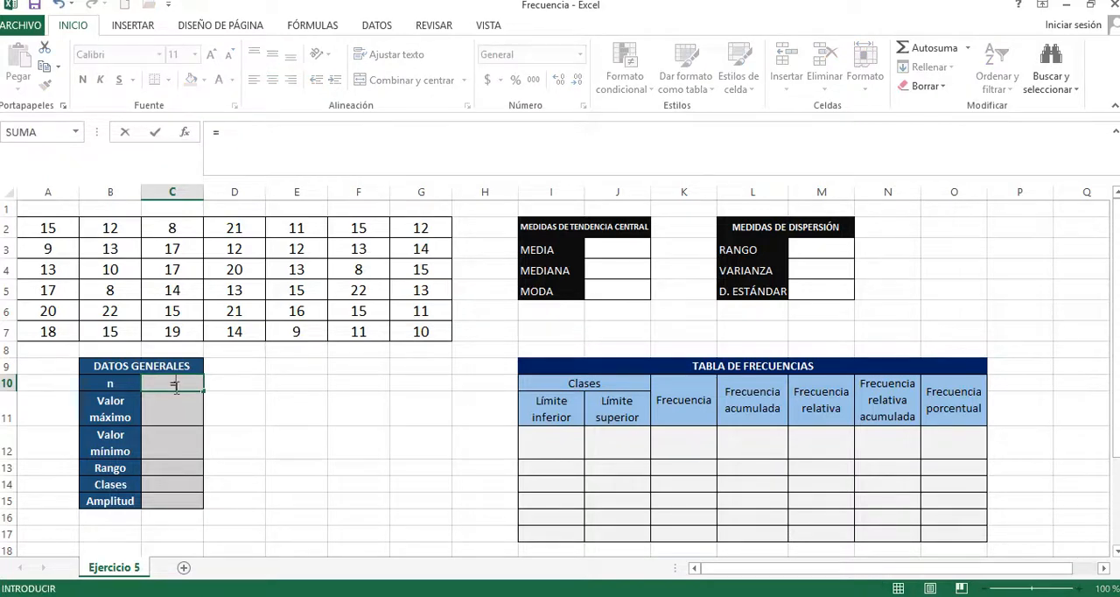
{"action": "type", "text": "CONTAR"}
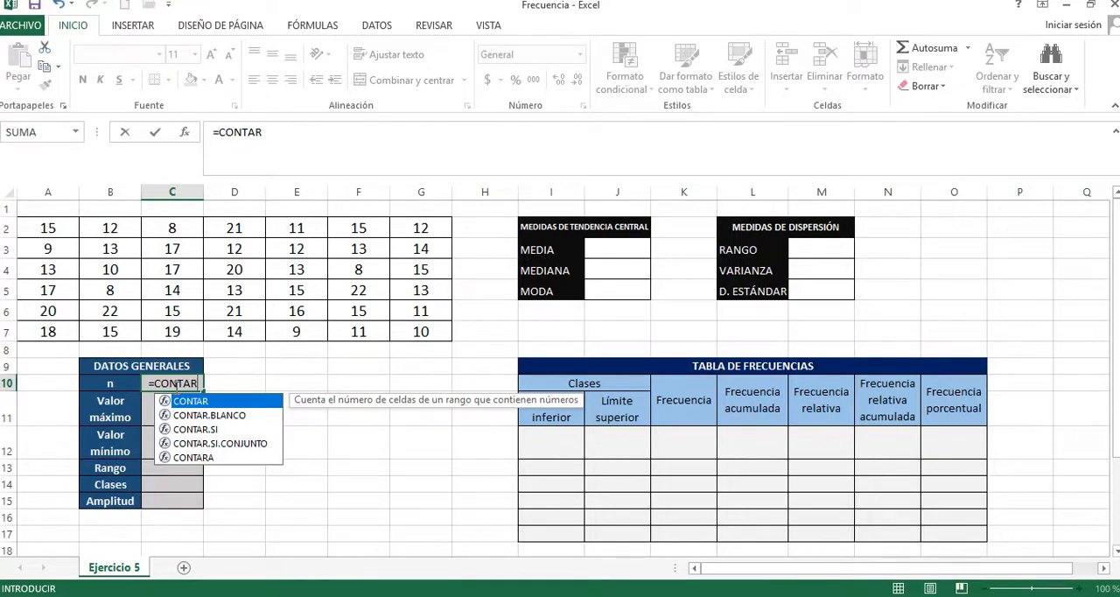
{"action": "type", "text": "("}
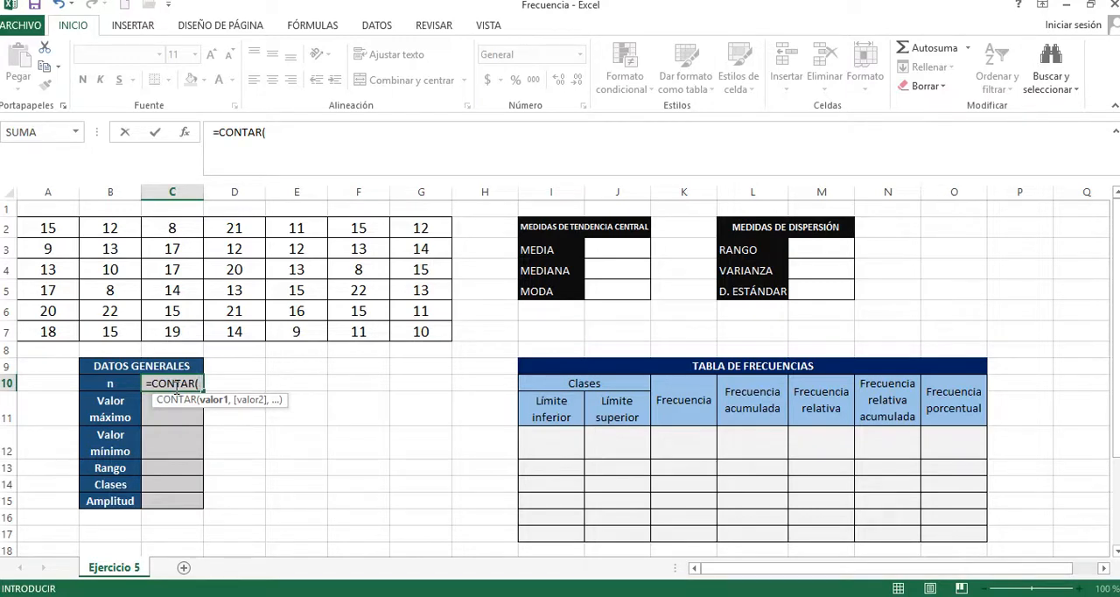
{"action": "left_click_drag", "start_coordinate": [440, 327], "coordinate": [50, 229]}
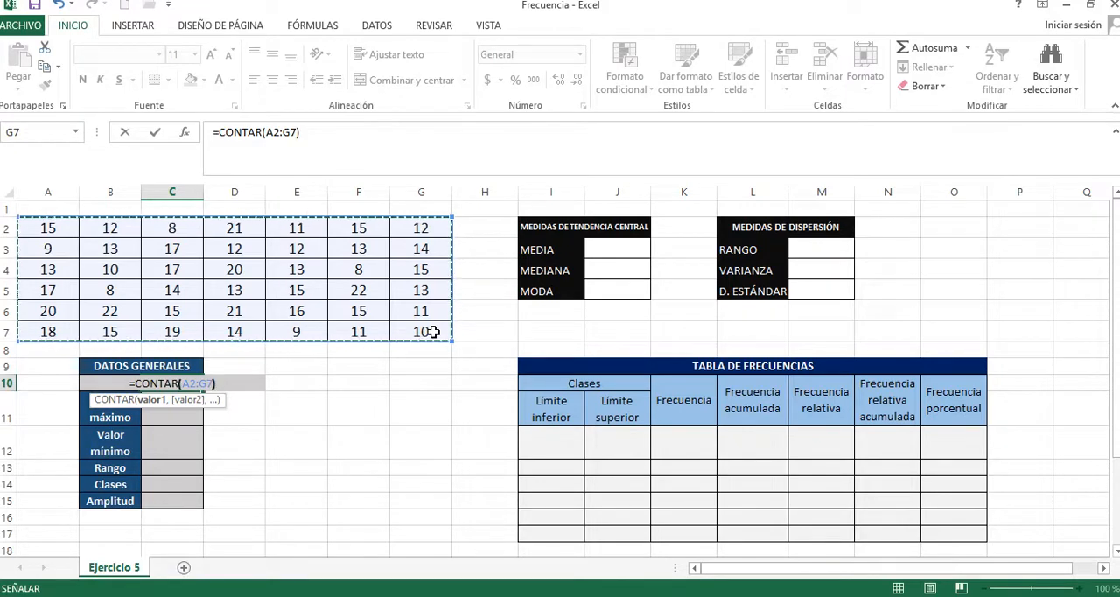
{"action": "key", "text": "Return"}
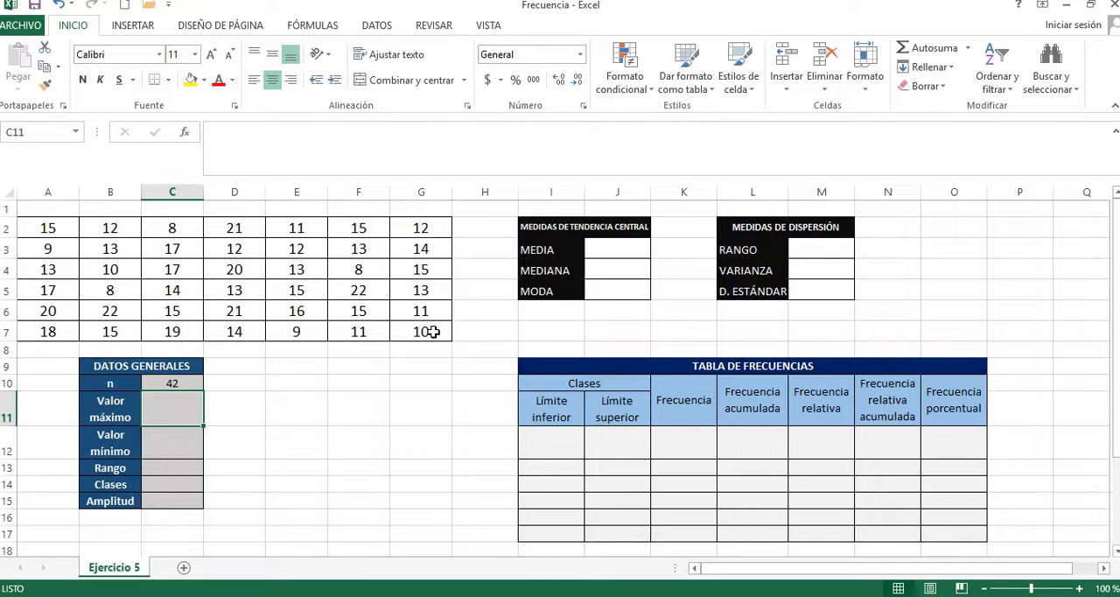
Step: Calculate the Valor máximo of the data in cell C11 with =MAX(A2:G7)
{"action": "type", "text": "=MA"}
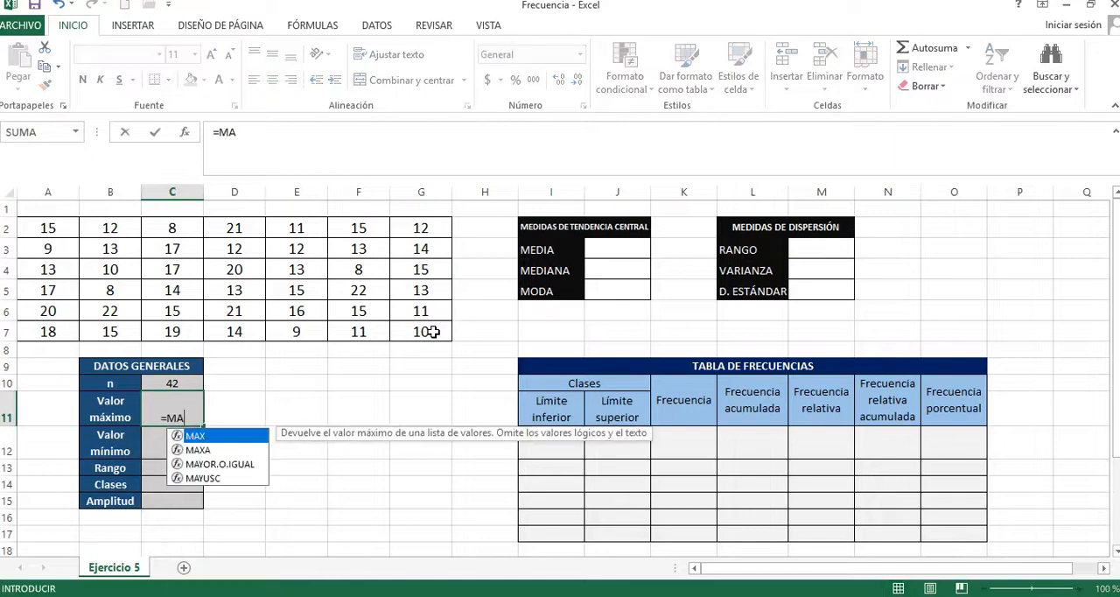
{"action": "type", "text": "X("}
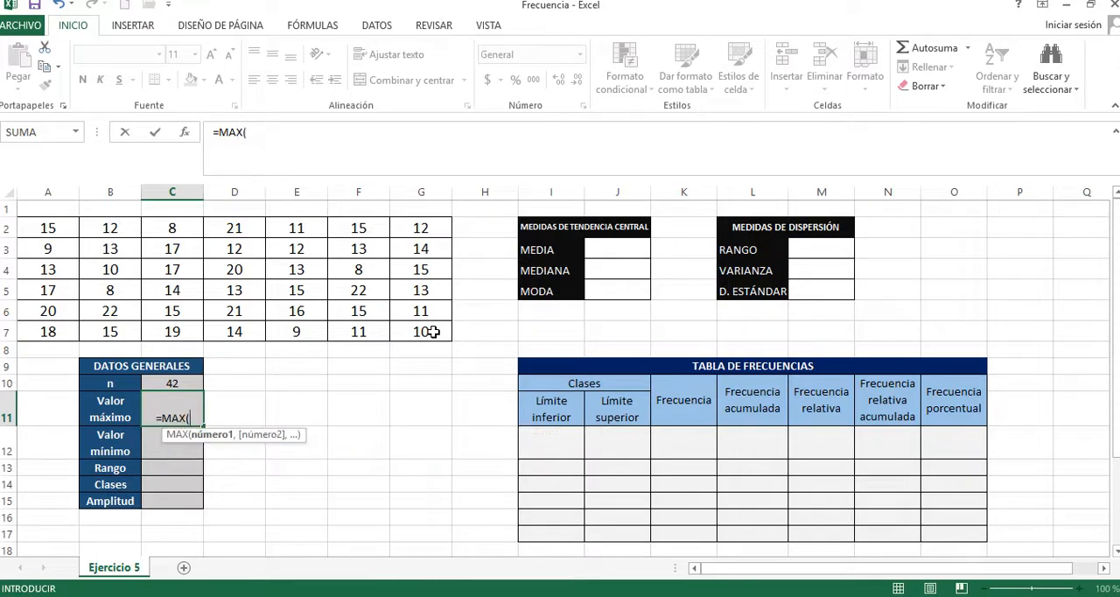
{"action": "left_click_drag", "start_coordinate": [432, 331], "coordinate": [54, 228]}
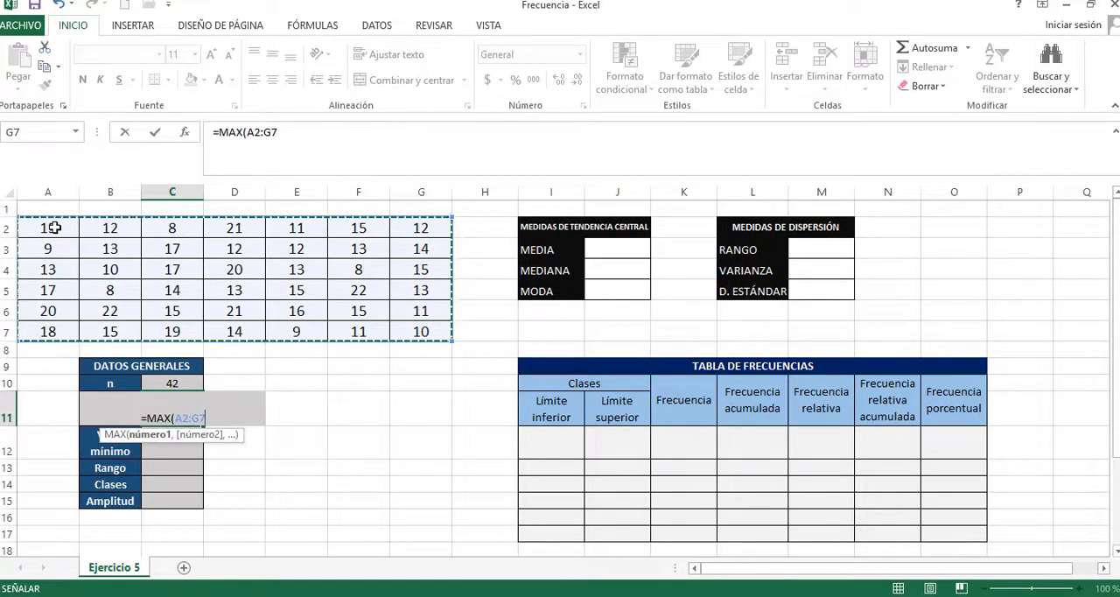
{"action": "type", "text": ")"}
{"action": "key", "text": "Return"}
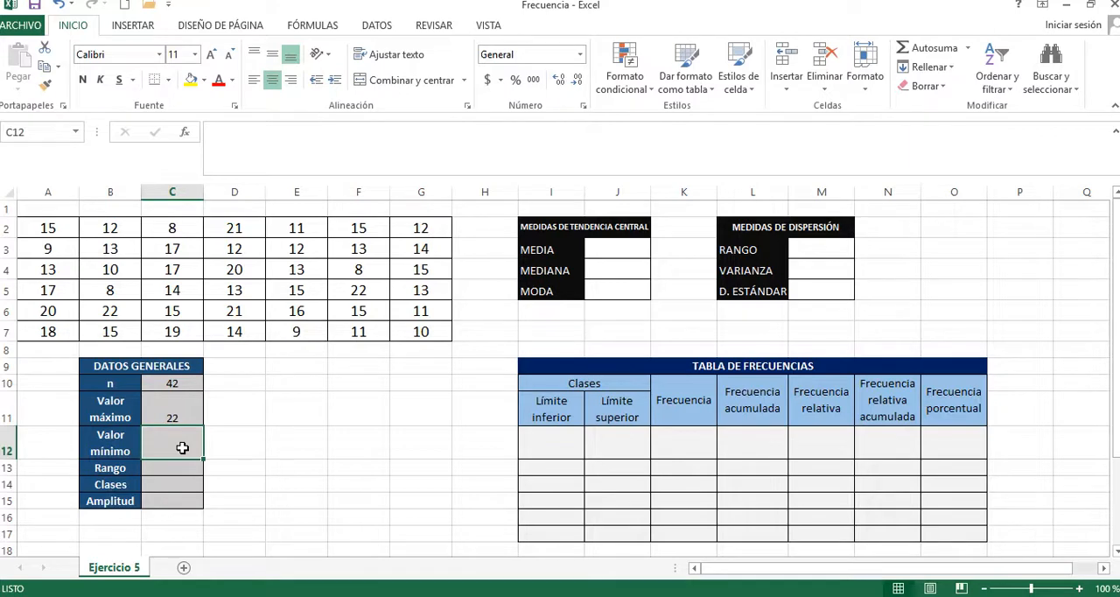
Step: Calculate the Valor mínimo of the data in cell C12 with =MIN(A2:G7)
{"action": "type", "text": "="}
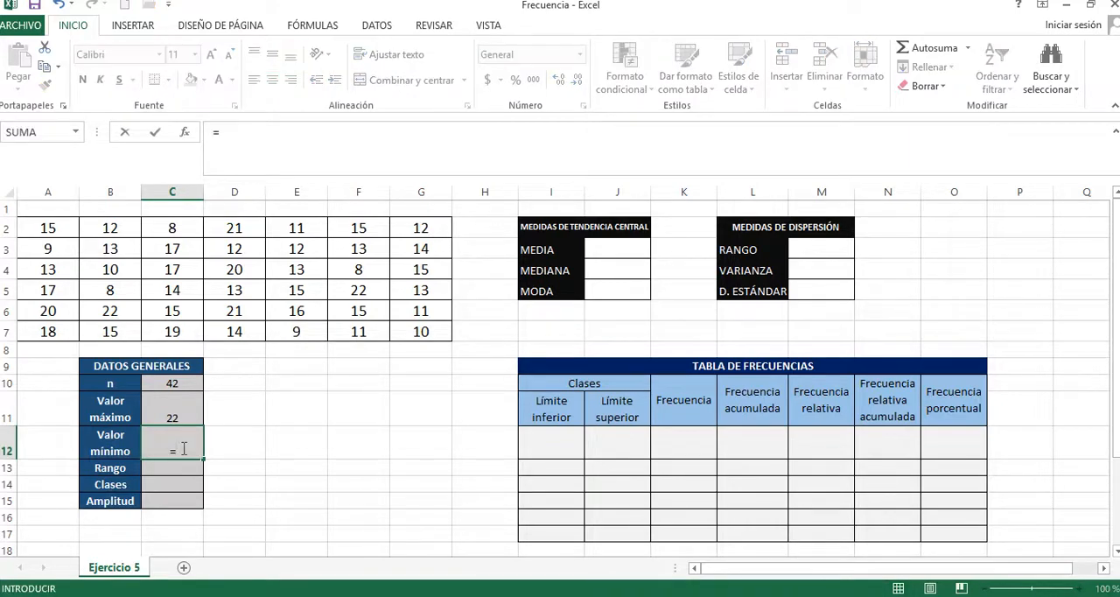
{"action": "type", "text": "MIN("}
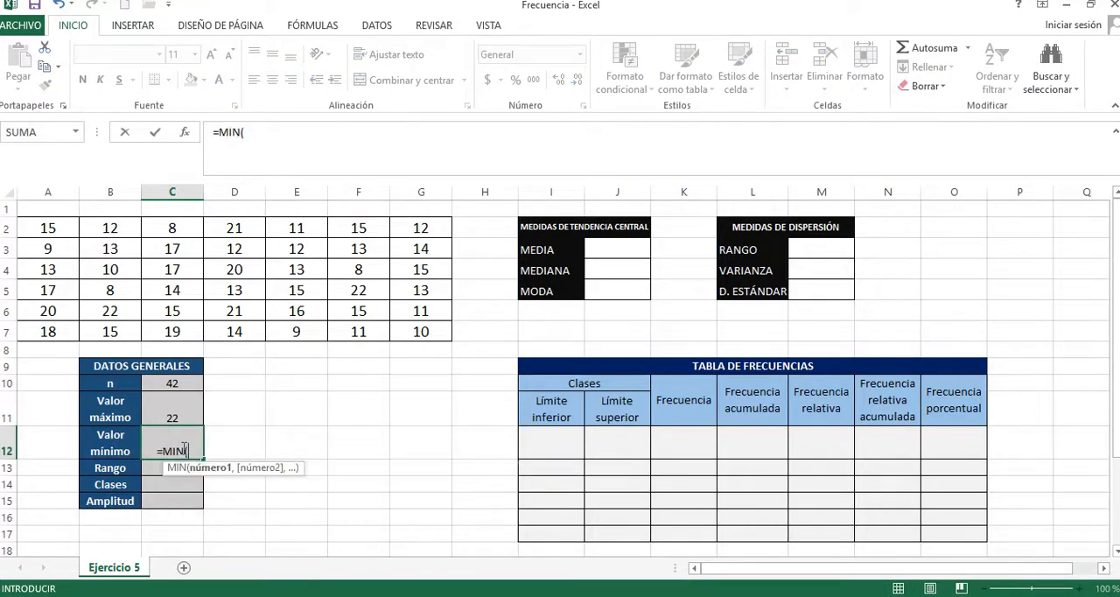
{"action": "left_click_drag", "start_coordinate": [419, 328], "coordinate": [55, 230]}
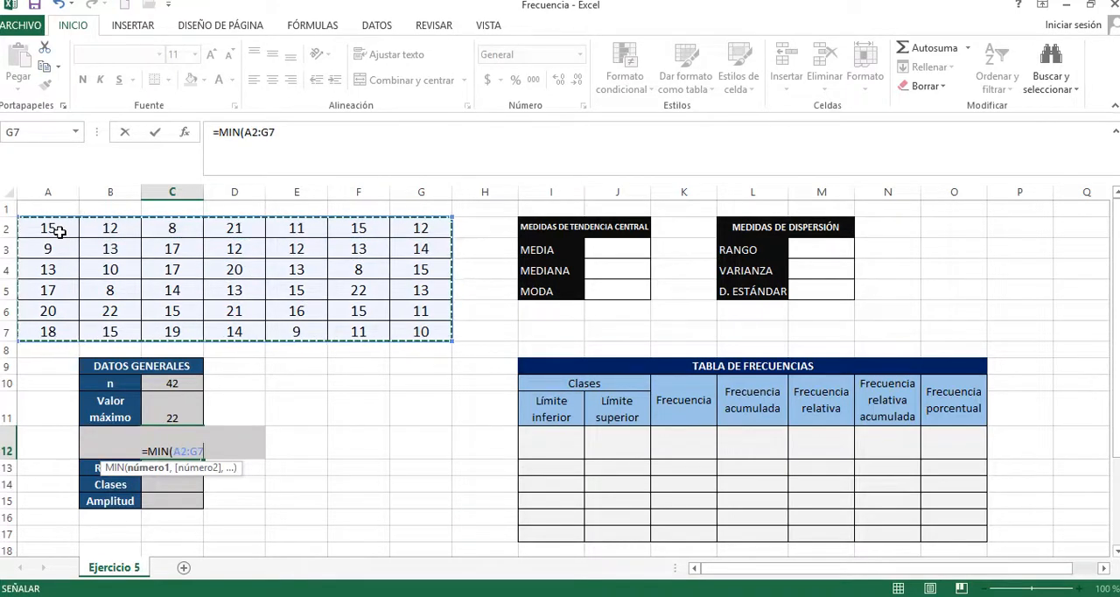
{"action": "type", "text": ")"}
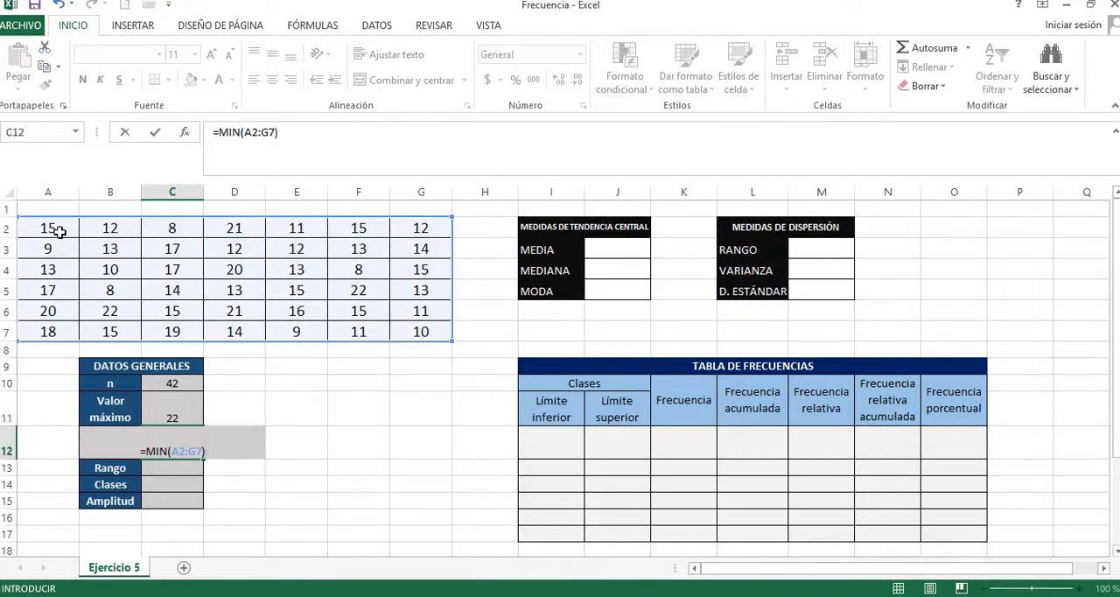
{"action": "key", "text": "Return"}
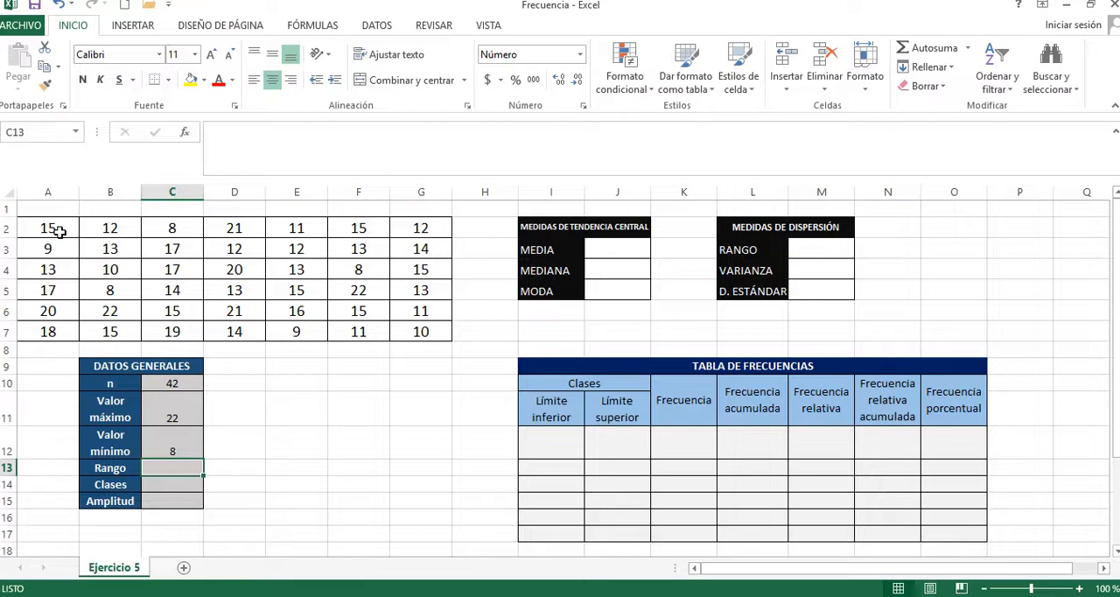
Step: Calculate the Rango in cell C13 by subtracting the minimum from the maximum with =C11-C12
{"action": "type", "text": "="}
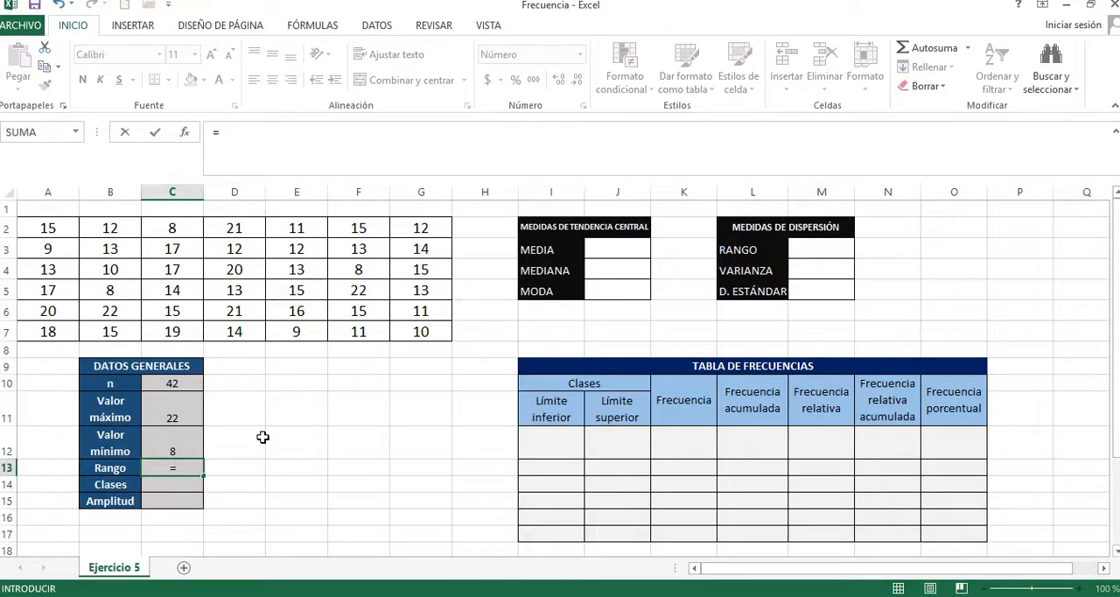
{"action": "left_click", "coordinate": [186, 405]}
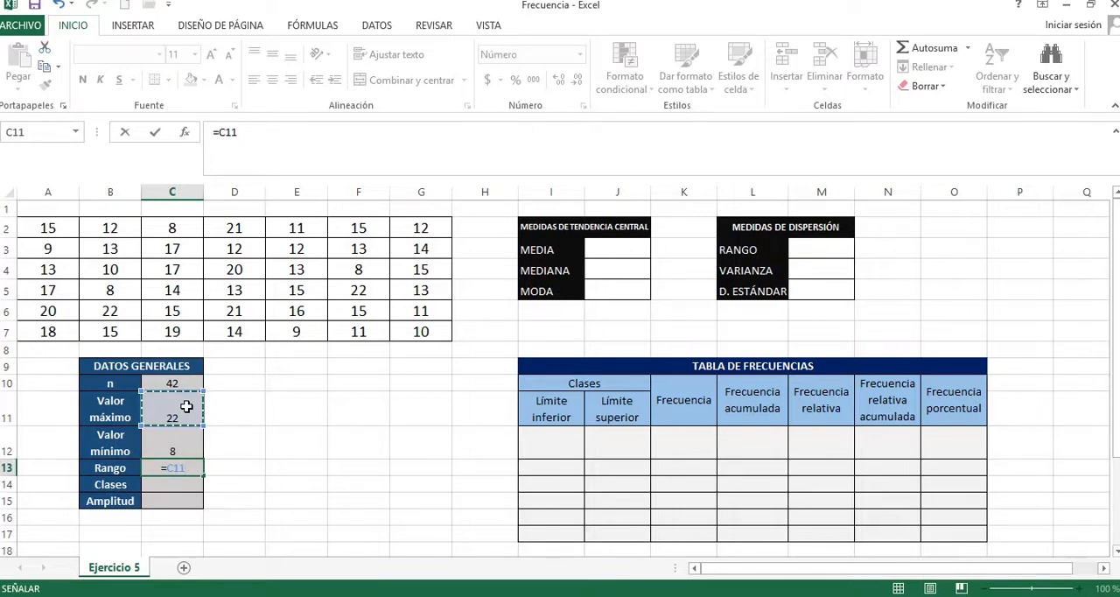
{"action": "type", "text": "-"}
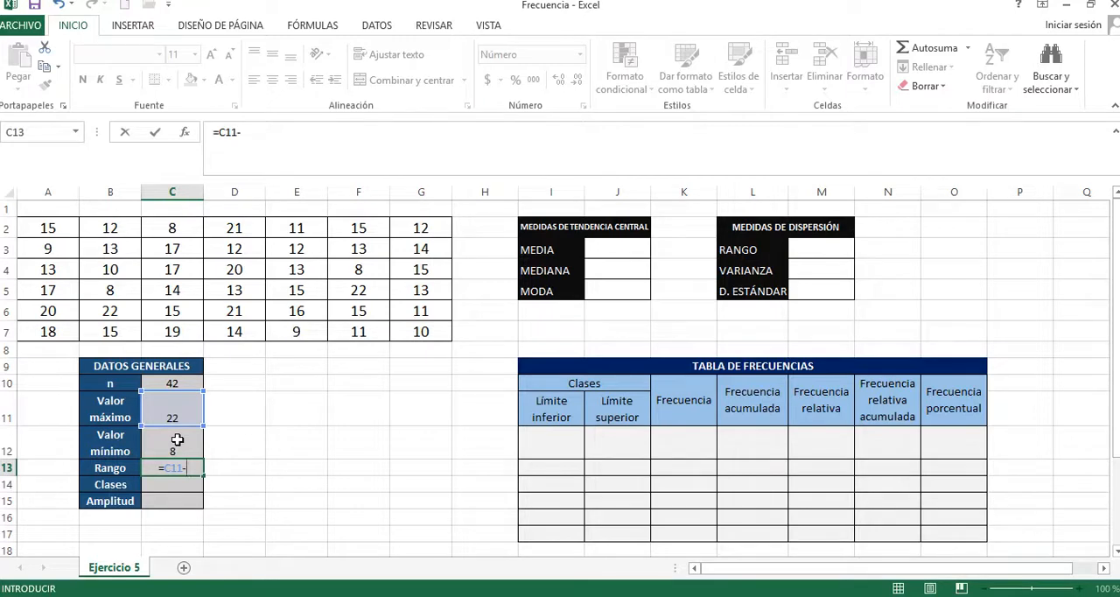
{"action": "left_click", "coordinate": [177, 439]}
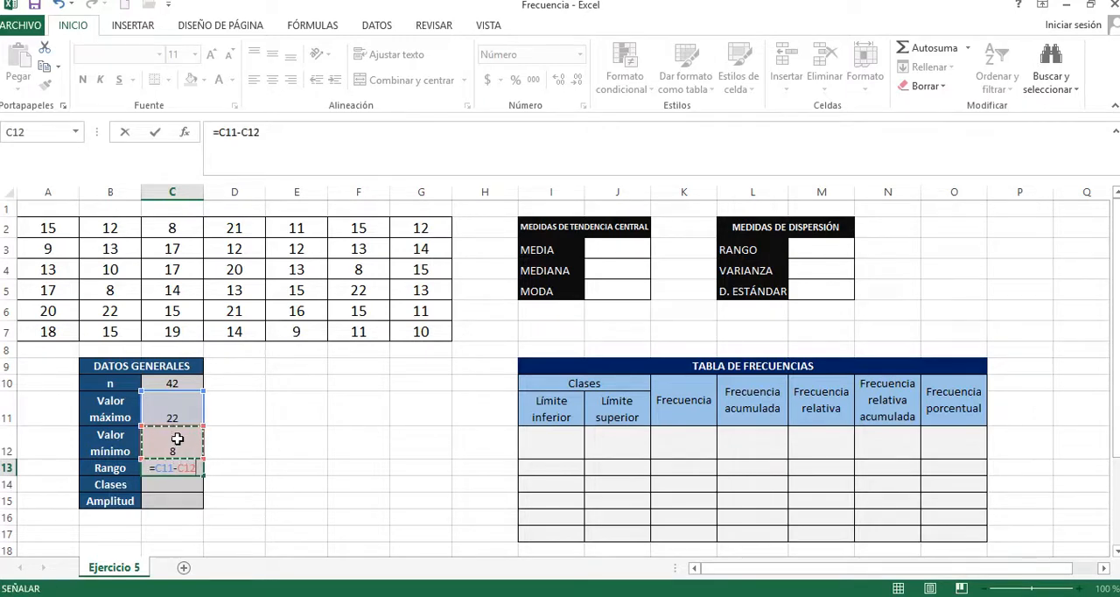
{"action": "key", "text": "Return"}
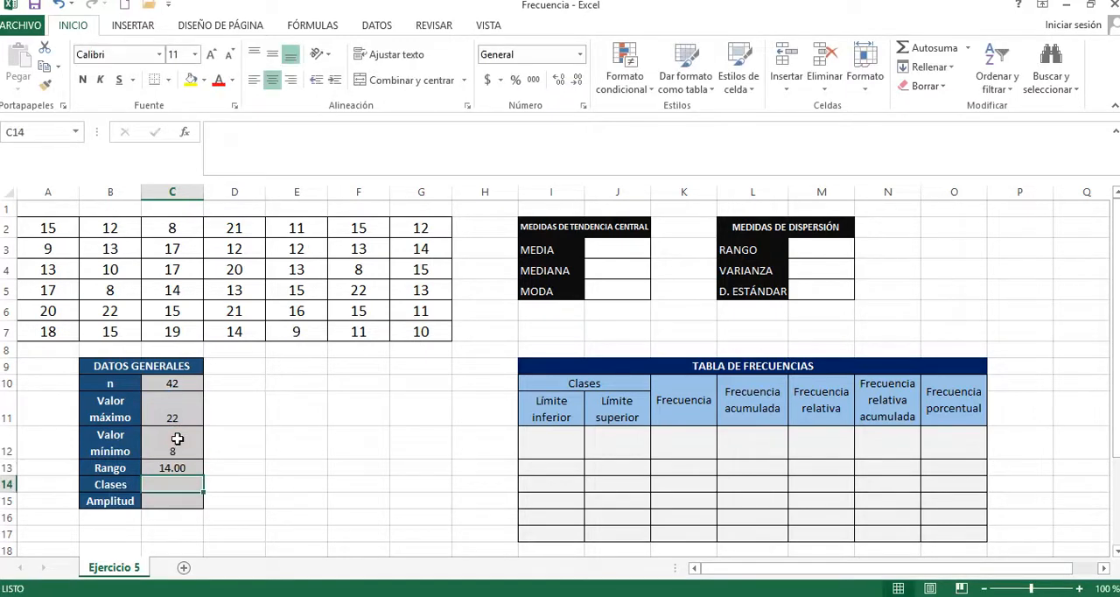
{"action": "left_click", "coordinate": [179, 467]}
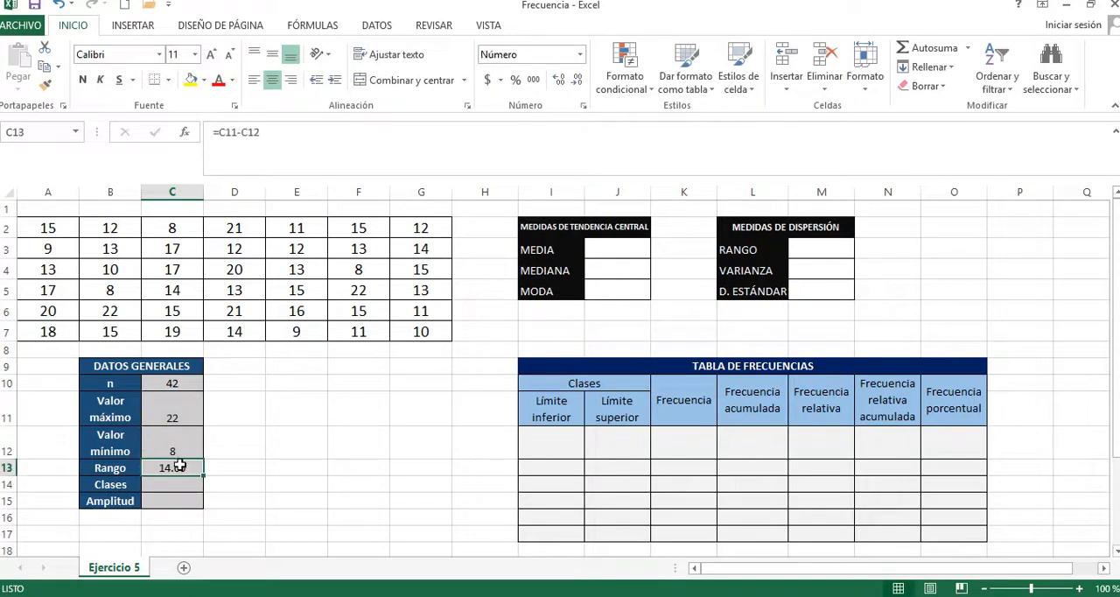
Step: Calculate the square root of n in the empty cell E14 with =RAIZ(C10) as a class-count estimate
{"action": "left_click", "coordinate": [171, 484]}
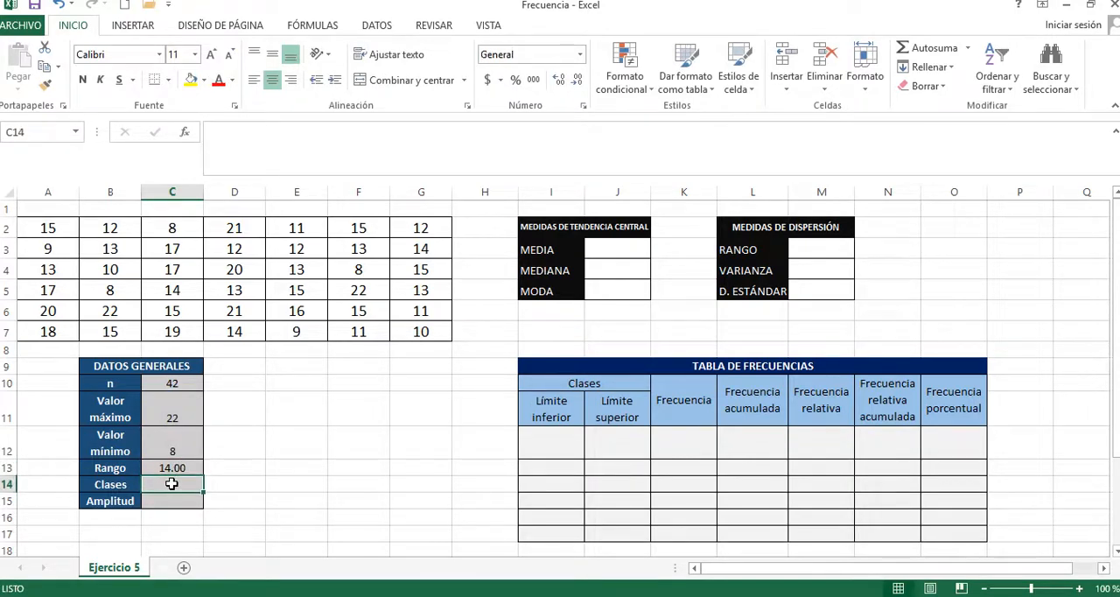
{"action": "left_click", "coordinate": [312, 483]}
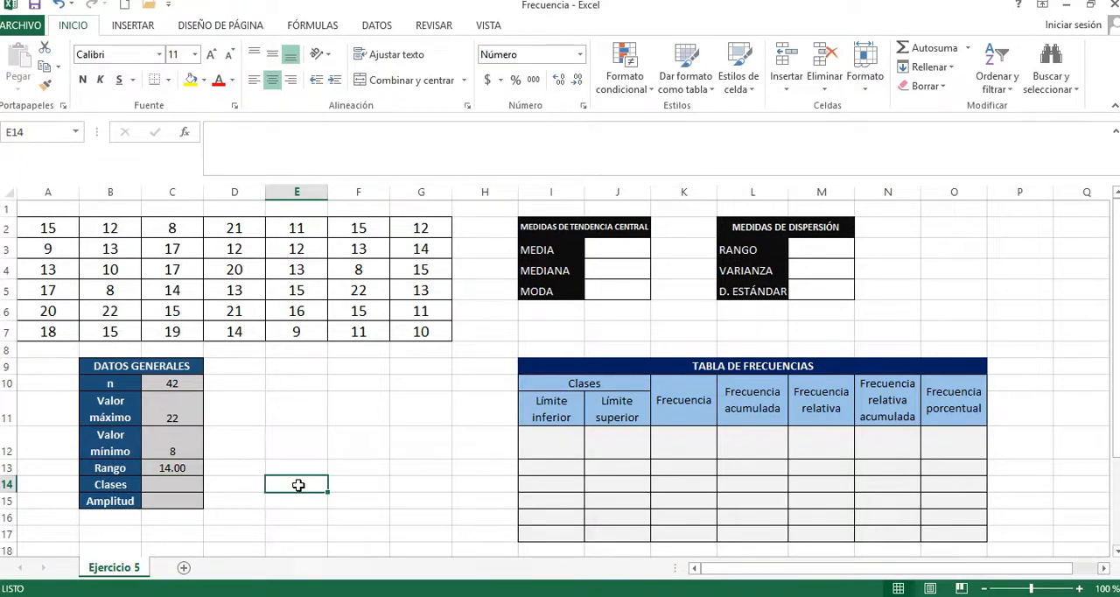
{"action": "left_click", "coordinate": [173, 486]}
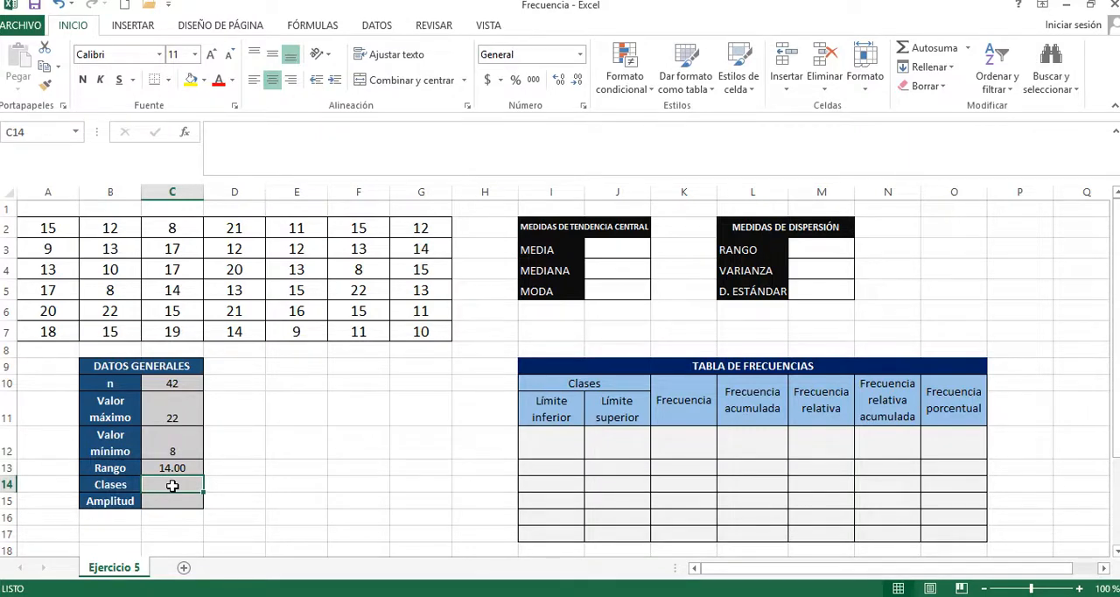
{"action": "left_click", "coordinate": [280, 488]}
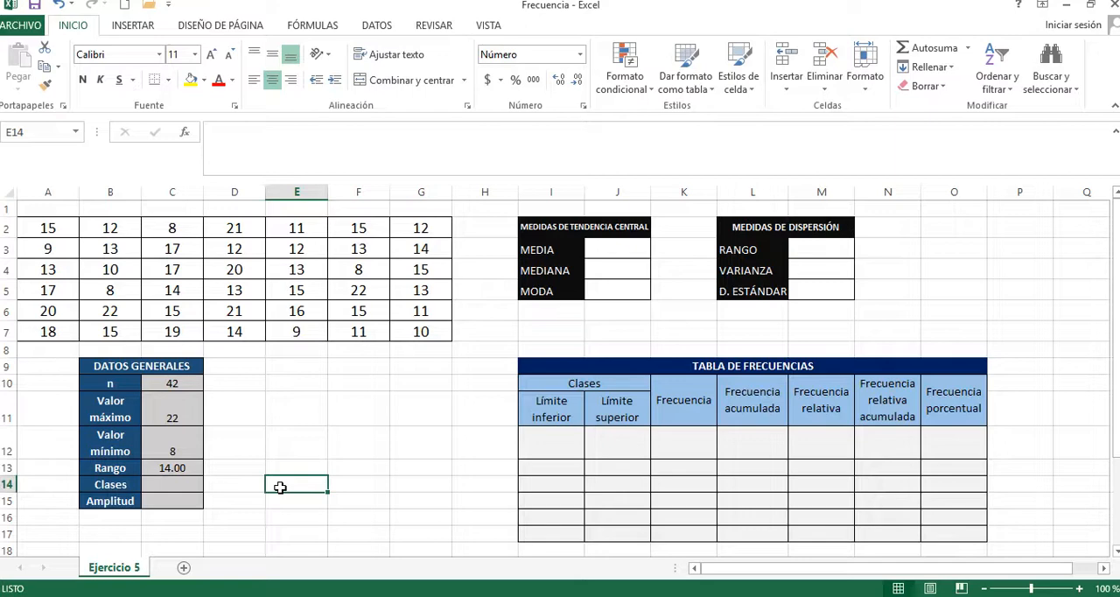
{"action": "type", "text": "=RA"}
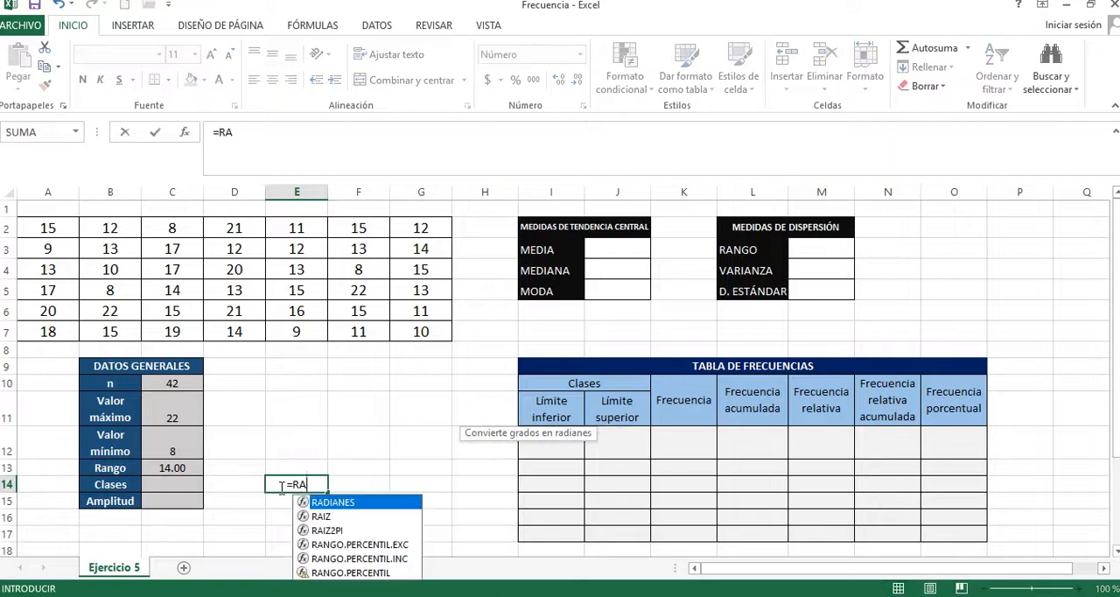
{"action": "type", "text": "IZ("}
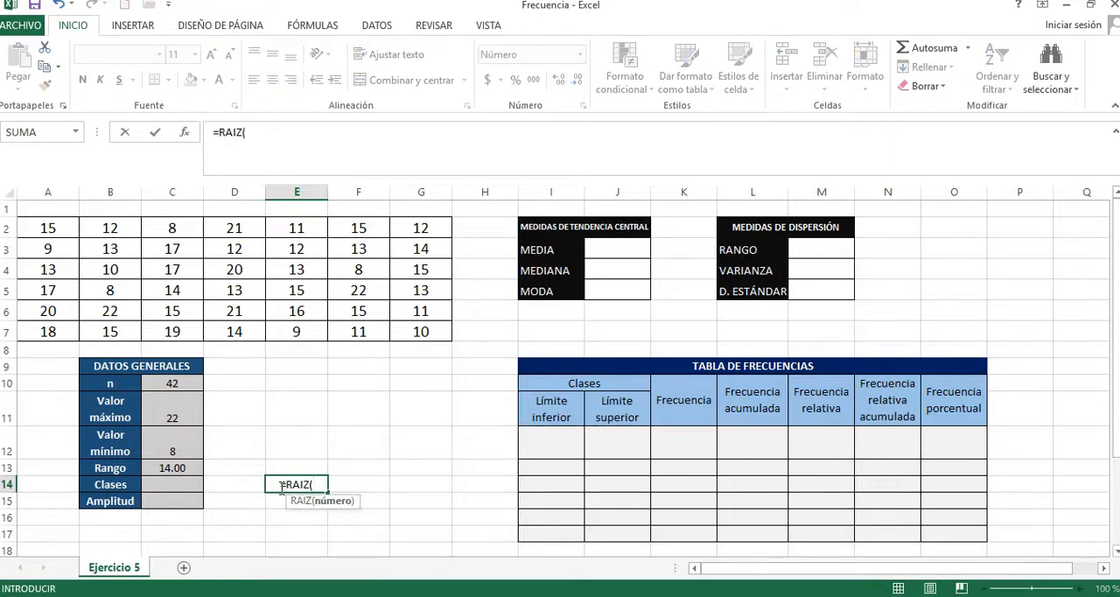
{"action": "left_click", "coordinate": [178, 385]}
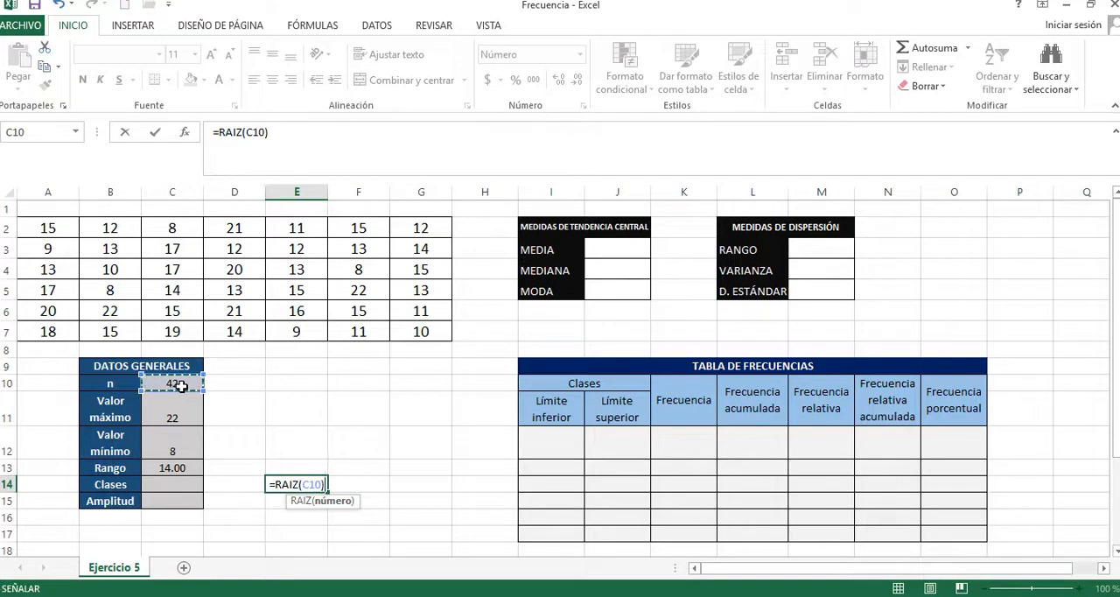
{"action": "type", "text": ")"}
{"action": "key", "text": "Return"}
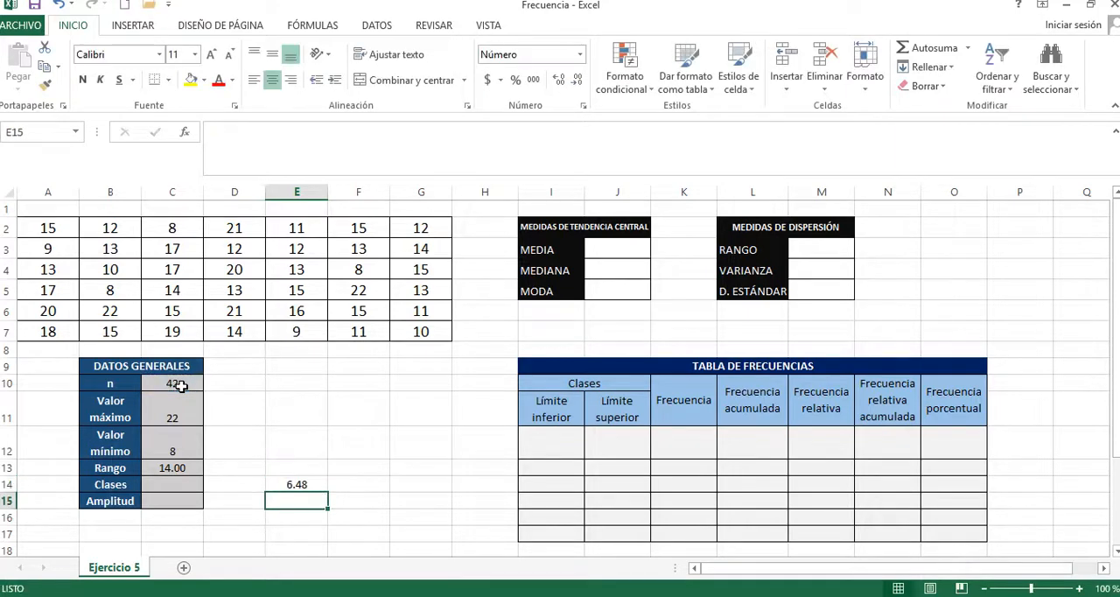
Step: Calculate the square root of n as a power in cell F14 with =POTENCIA(C10,1/2)
{"action": "left_click", "coordinate": [358, 486]}
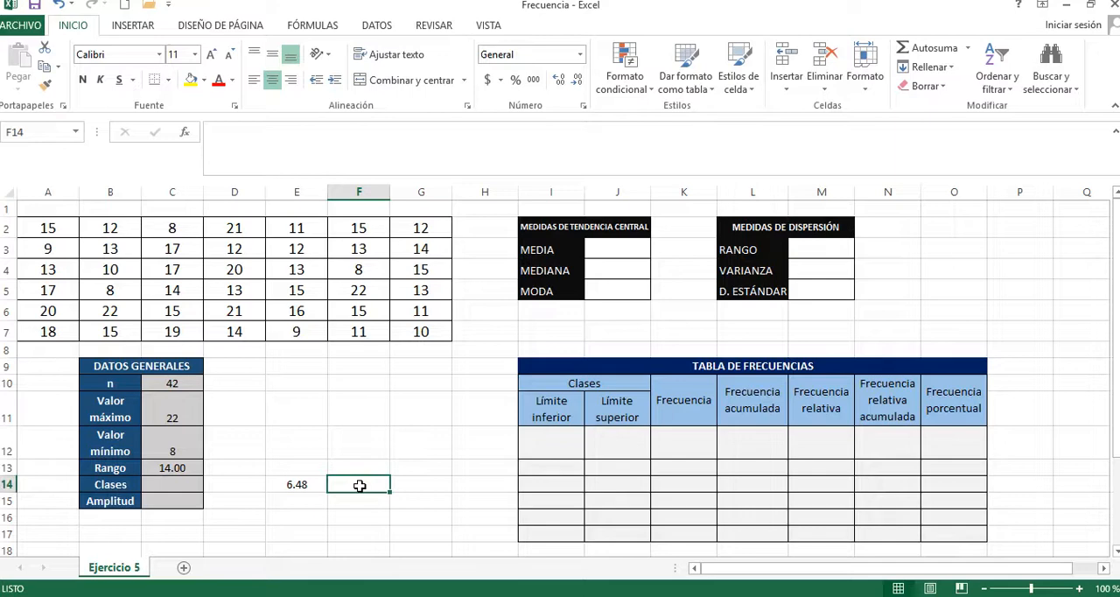
{"action": "type", "text": "="}
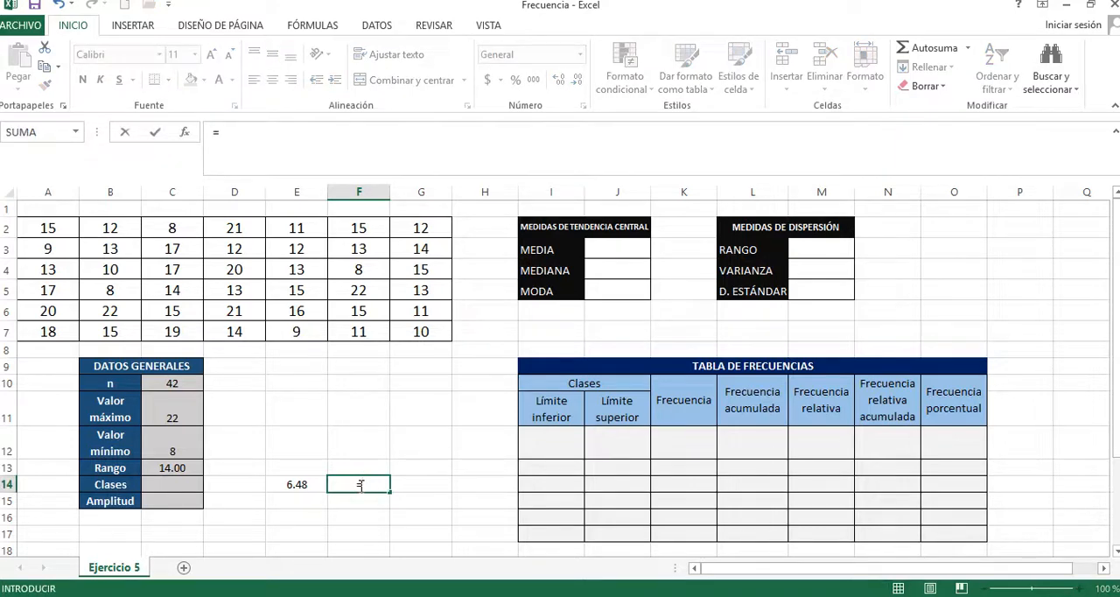
{"action": "type", "text": "POTENCIA("}
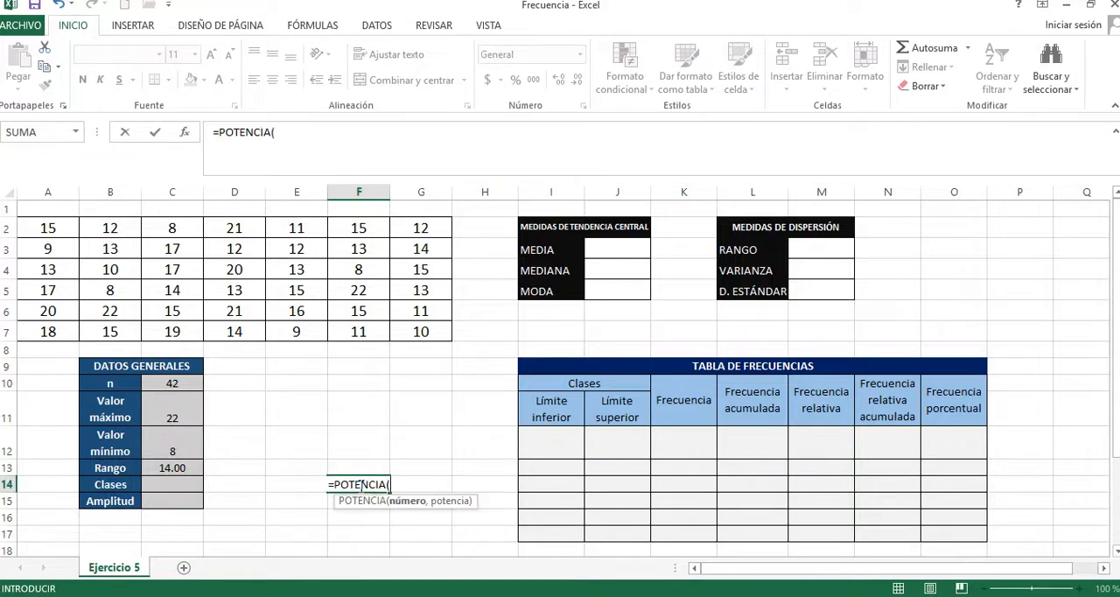
{"action": "left_click", "coordinate": [191, 387]}
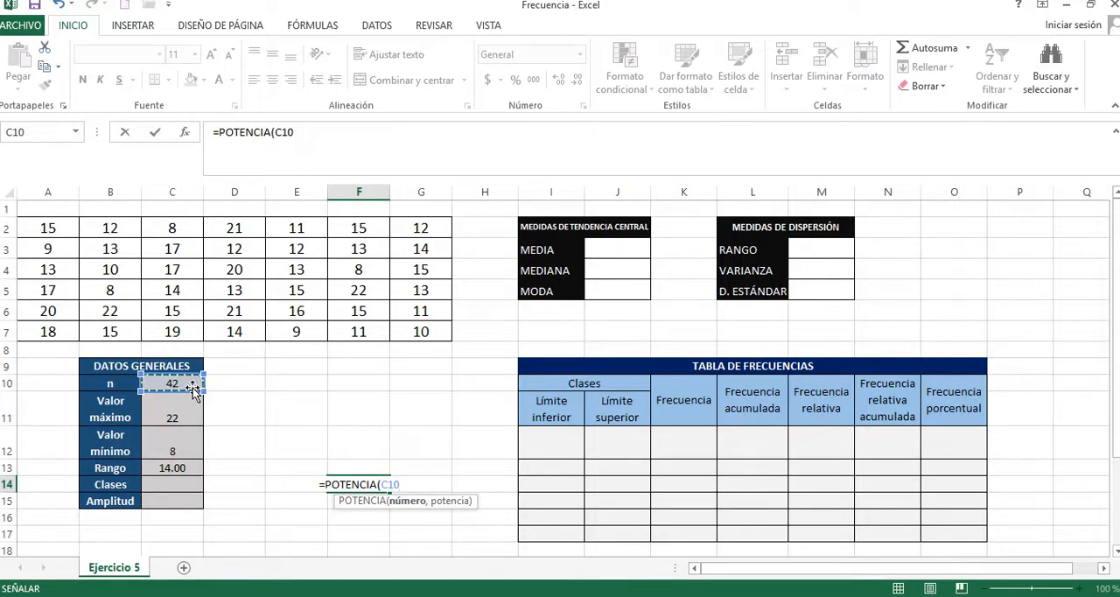
{"action": "type", "text": ","}
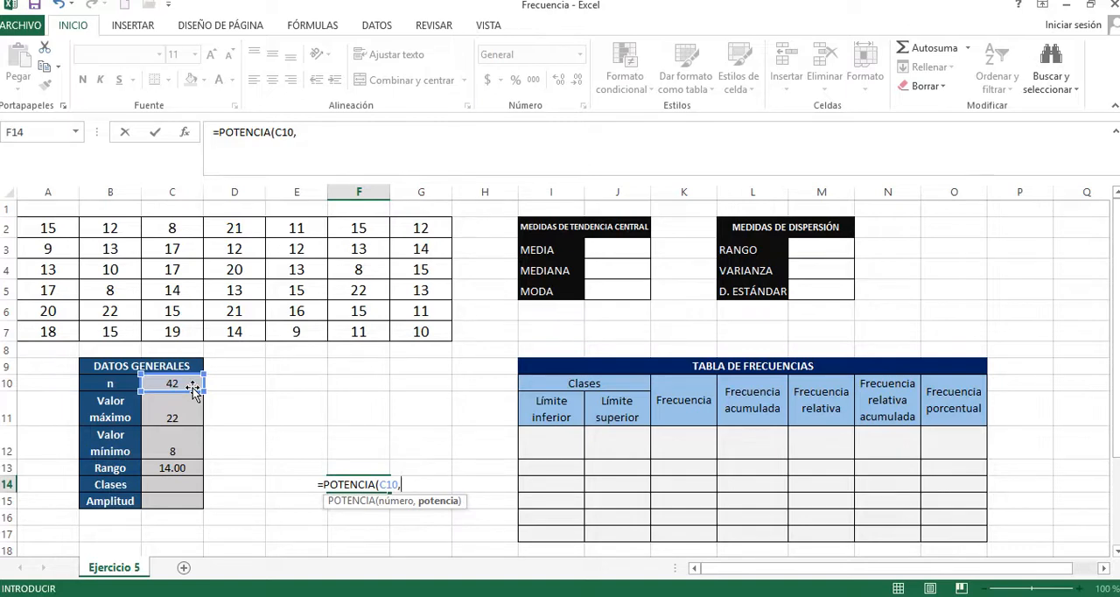
{"action": "type", "text": "1"}
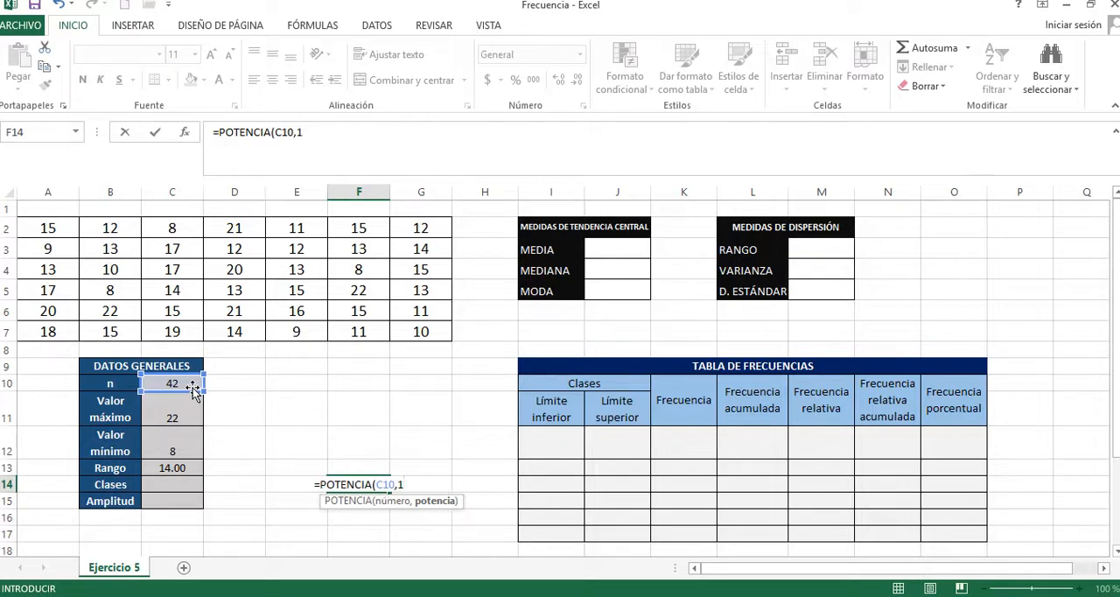
{"action": "type", "text": "/2)"}
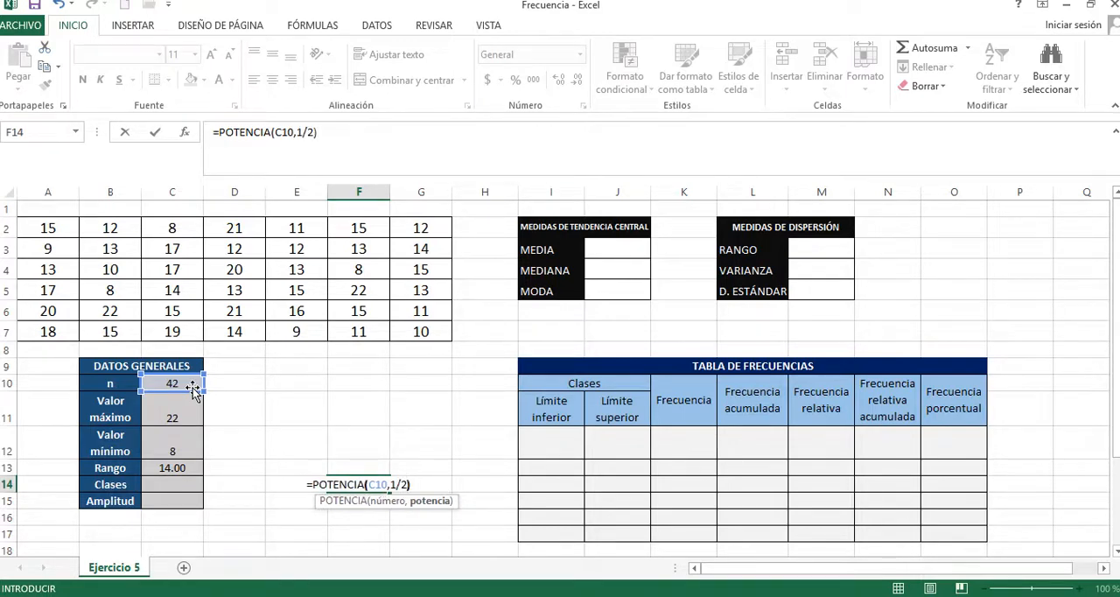
{"action": "key", "text": "Return"}
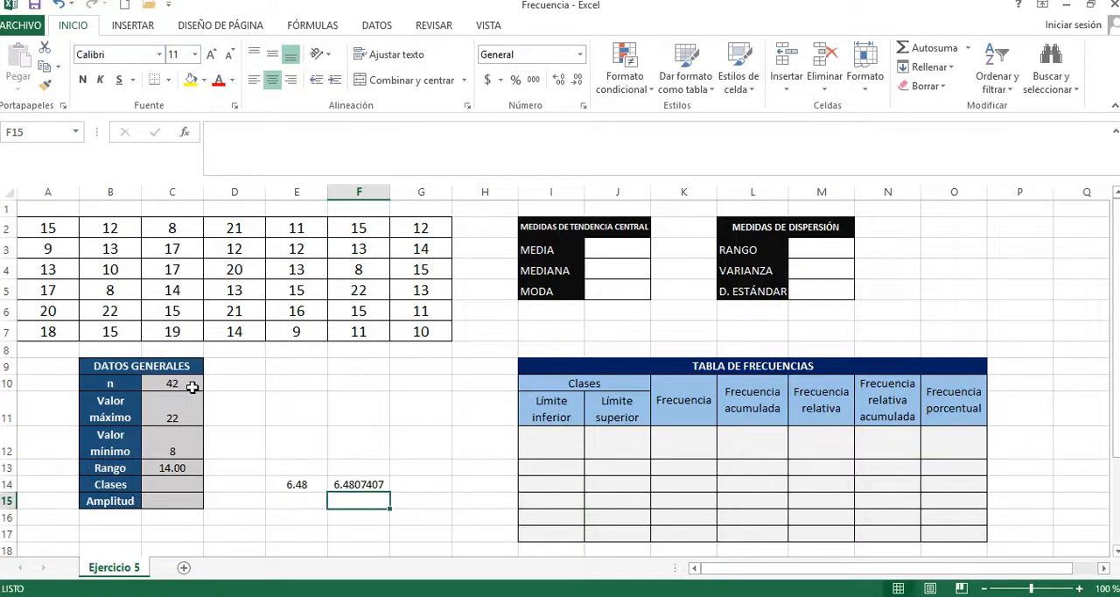
Step: Show the power result in F14 with two decimals and compare its formula with the square root formula in E14
{"action": "left_click", "coordinate": [365, 485]}
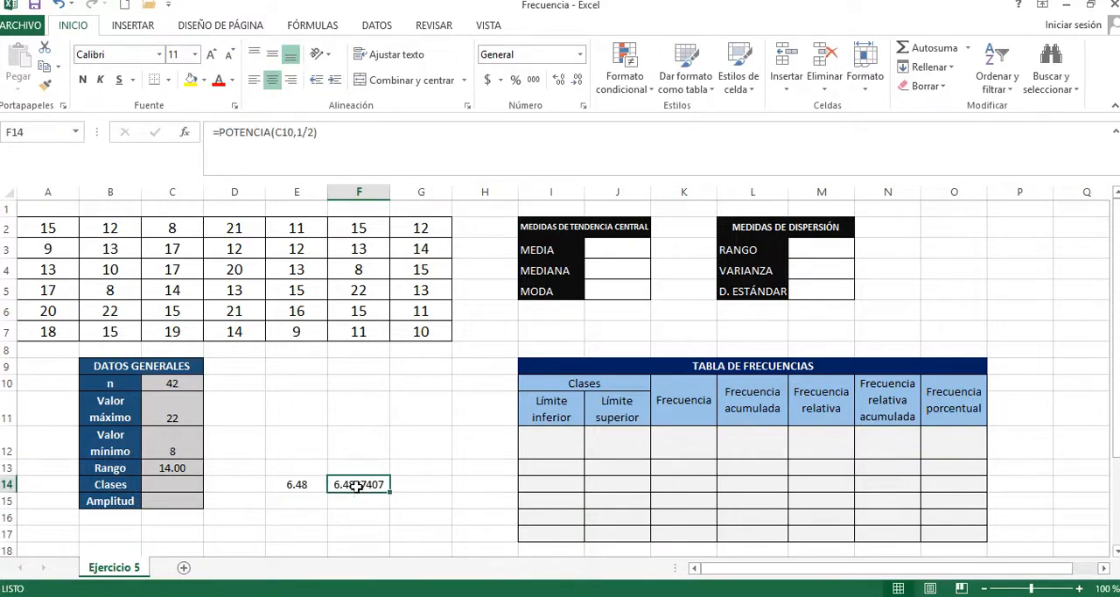
{"action": "left_click", "coordinate": [577, 79]}
{"action": "left_click", "coordinate": [576, 80]}
{"action": "left_click", "coordinate": [576, 79]}
{"action": "left_click", "coordinate": [576, 80]}
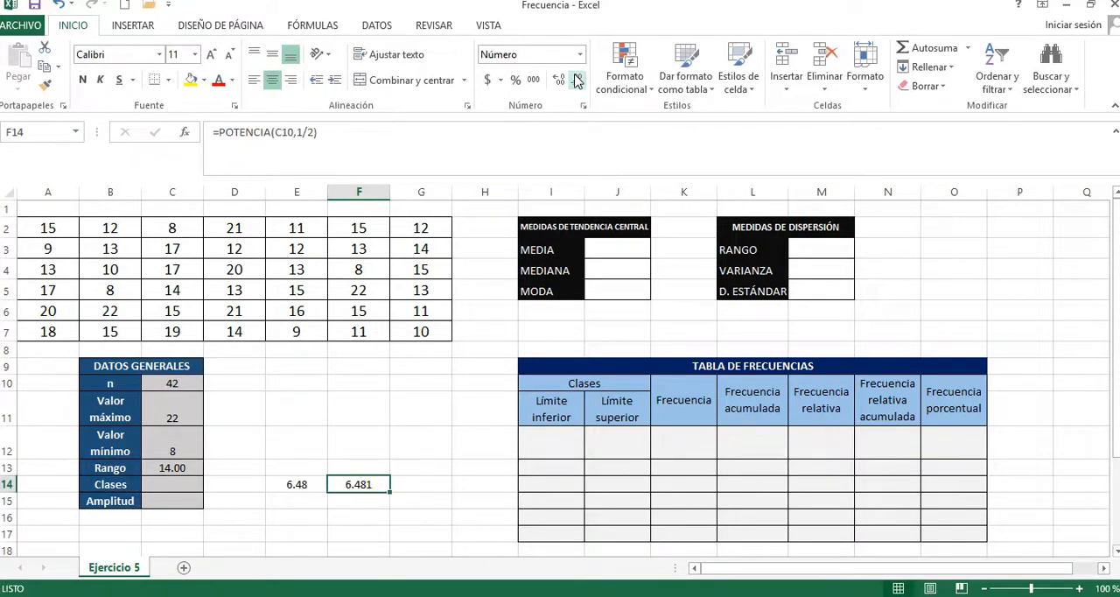
{"action": "left_click", "coordinate": [576, 79]}
{"action": "left_click", "coordinate": [298, 480]}
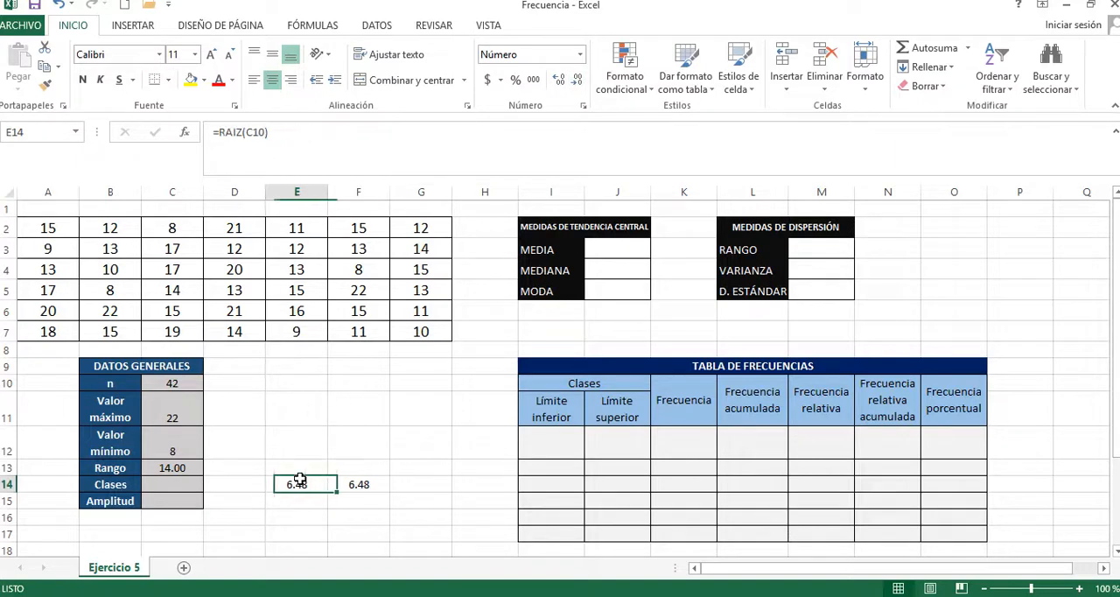
{"action": "left_click", "coordinate": [377, 484]}
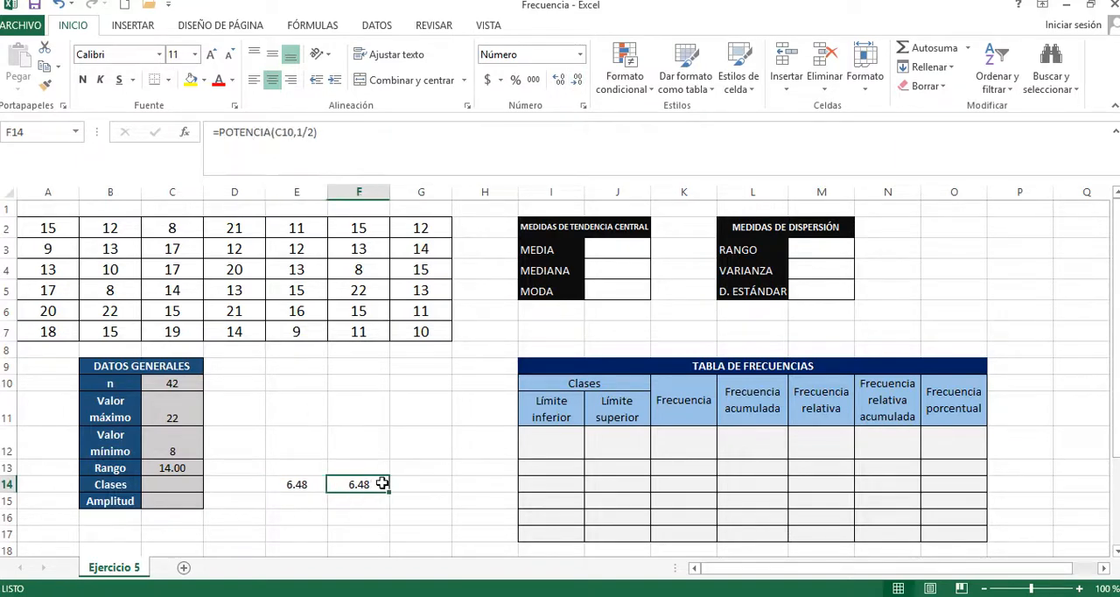
{"action": "left_click", "coordinate": [297, 484]}
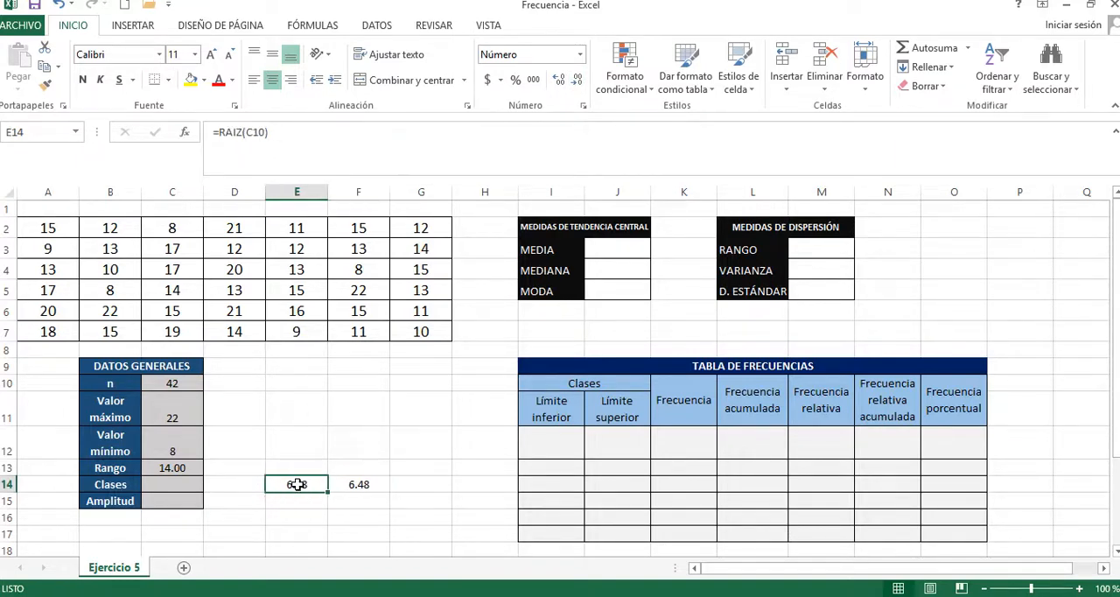
Step: Enter 6 as the number of Clases in cell C14 of the general data table
{"action": "left_click", "coordinate": [182, 487]}
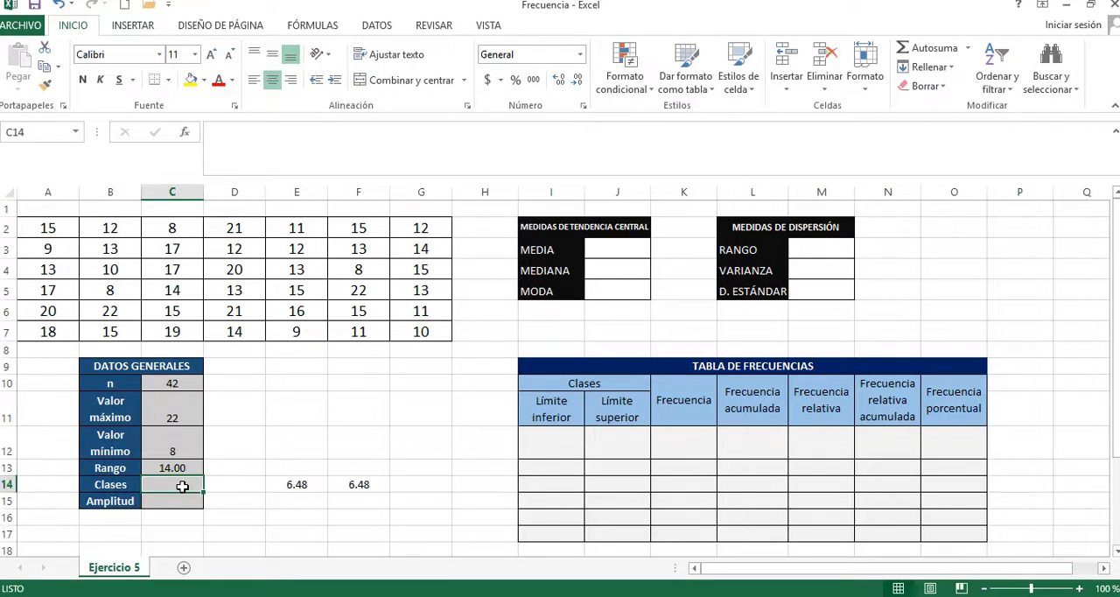
{"action": "type", "text": "6"}
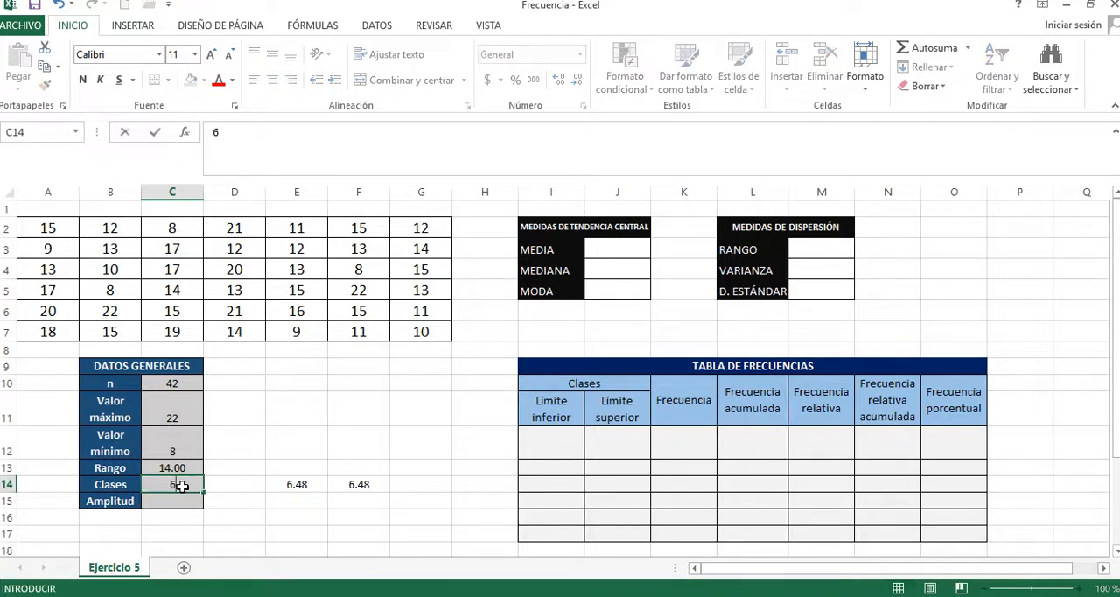
{"action": "key", "text": "Return"}
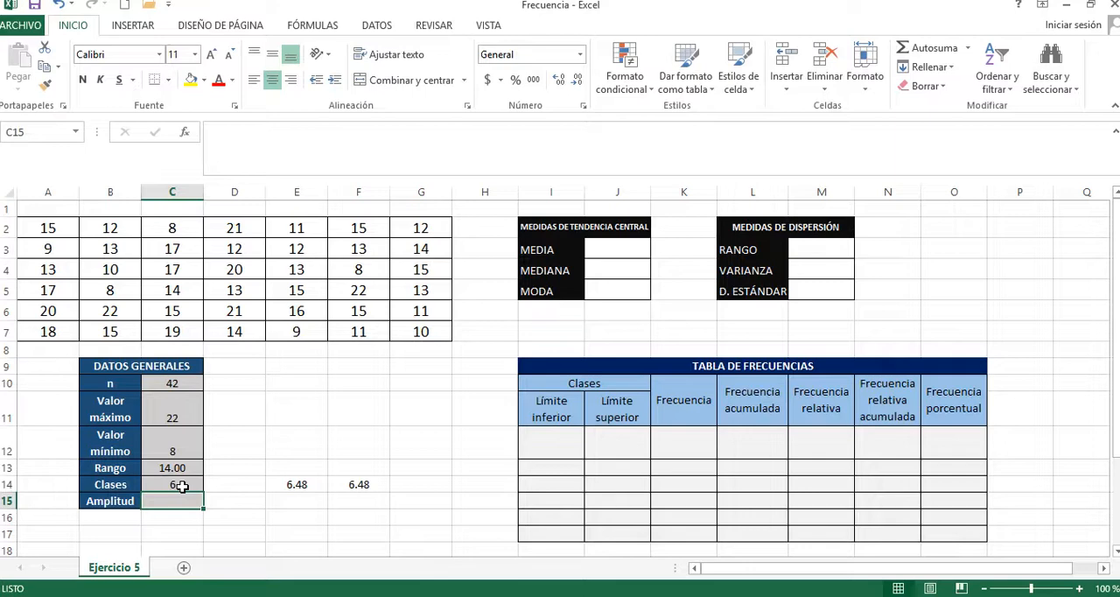
{"action": "left_click", "coordinate": [188, 485]}
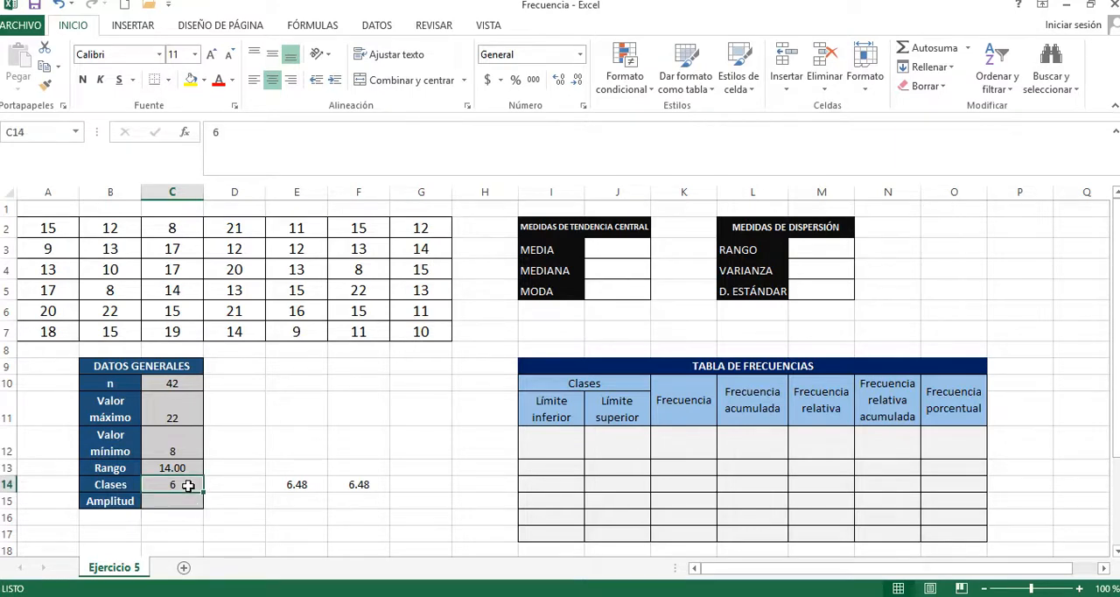
{"action": "key", "text": "Return"}
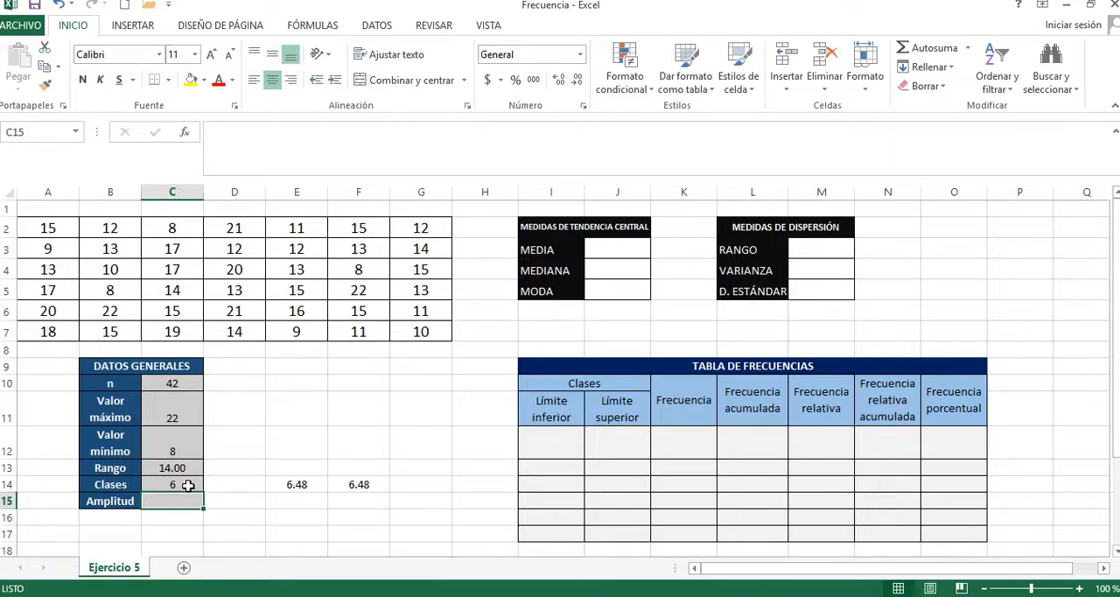
Step: Calculate the Amplitud in cell C15 by dividing the range by the number of classes with =C13/C14
{"action": "type", "text": "="}
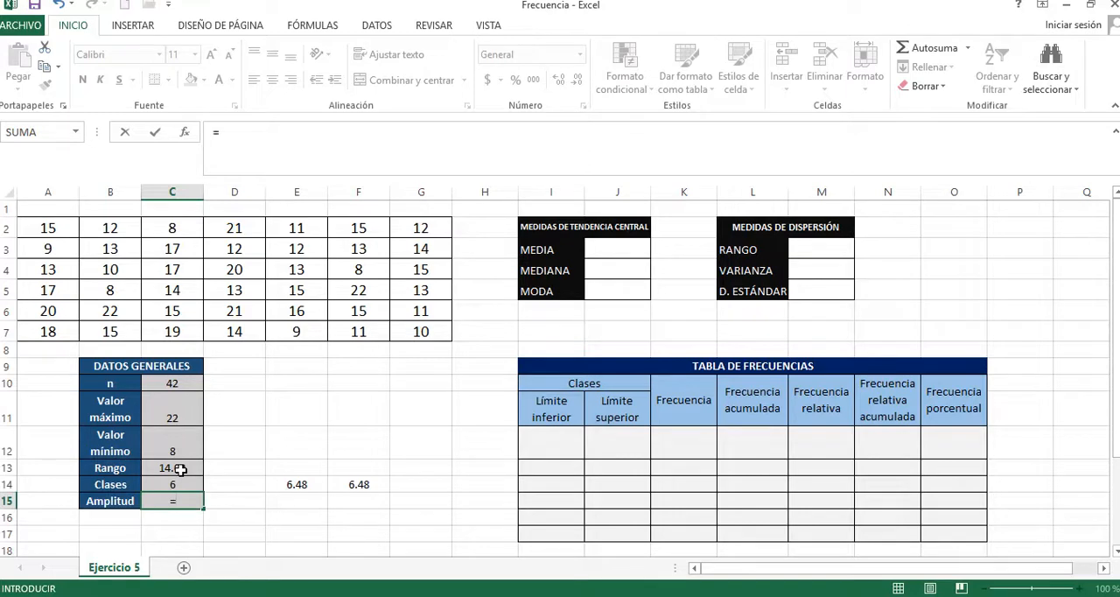
{"action": "left_click", "coordinate": [180, 469]}
{"action": "type", "text": "/"}
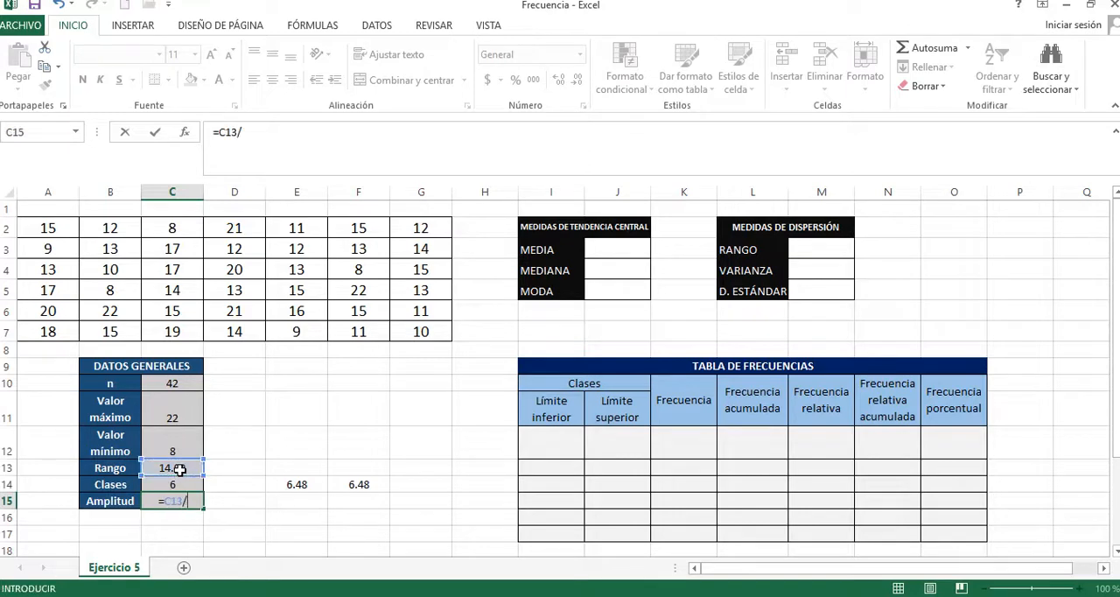
{"action": "left_click", "coordinate": [175, 483]}
{"action": "key", "text": "Return"}
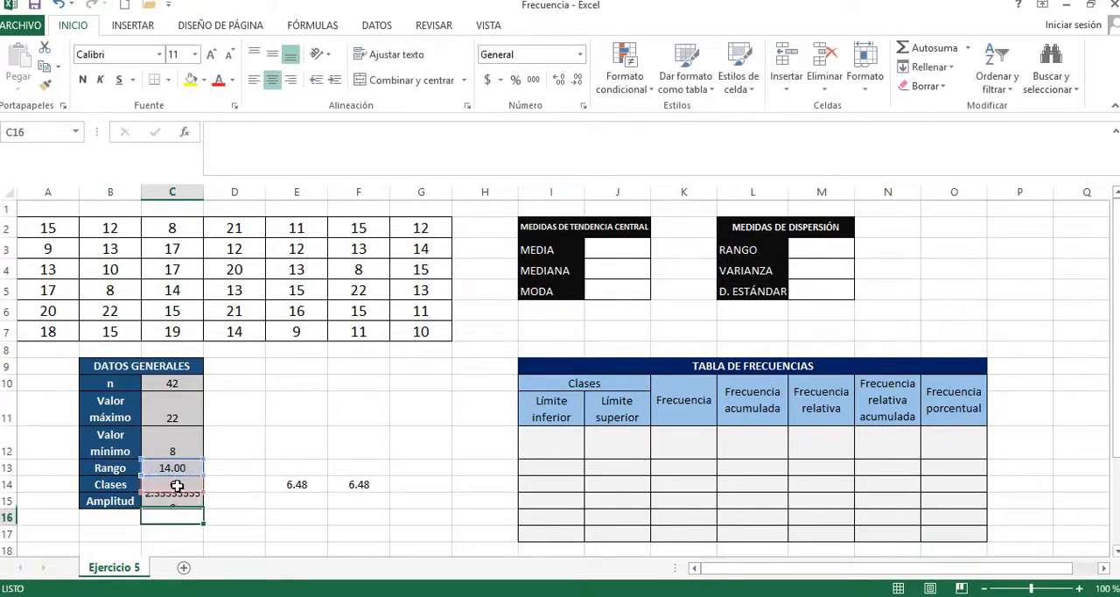
Step: Reduce the Amplitud value in C15 to one decimal place
{"action": "left_click", "coordinate": [179, 502]}
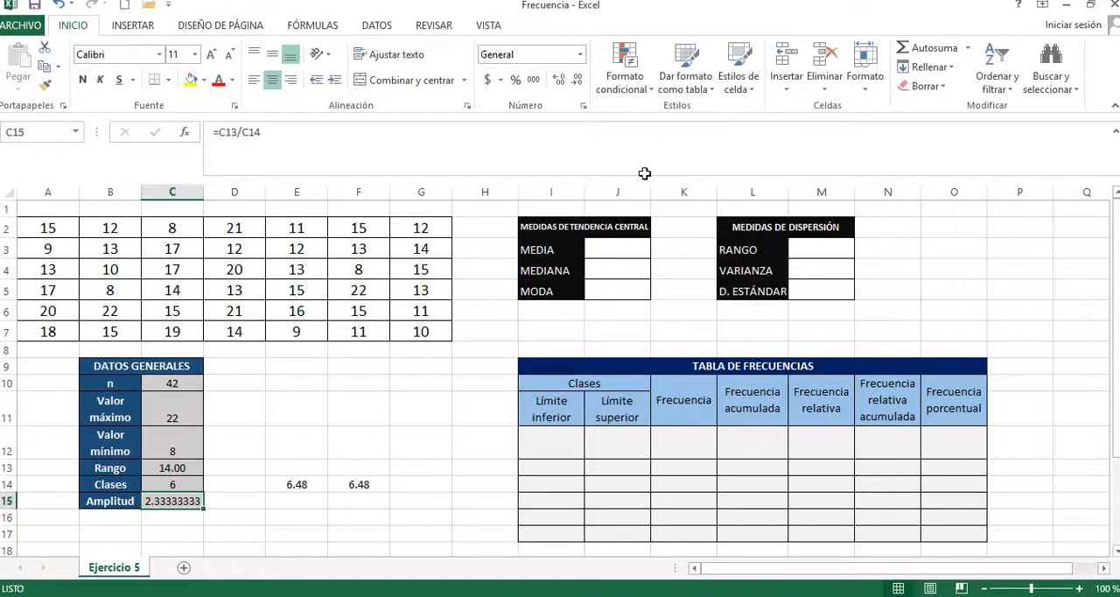
{"action": "left_click", "coordinate": [579, 81]}
{"action": "left_click", "coordinate": [578, 80]}
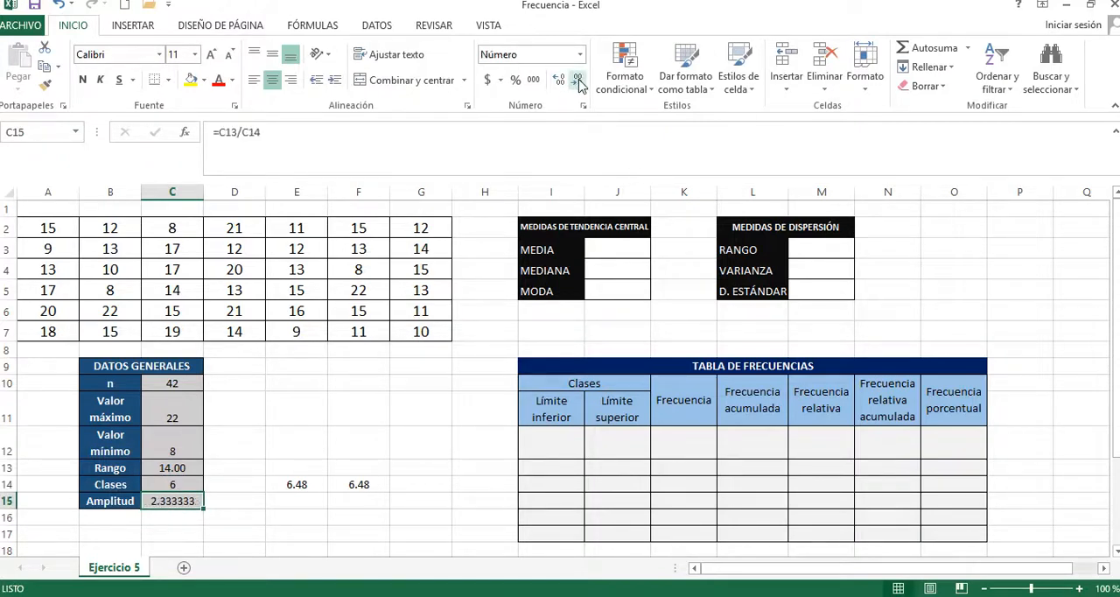
{"action": "left_click", "coordinate": [578, 80]}
{"action": "left_click", "coordinate": [578, 80]}
{"action": "left_click", "coordinate": [578, 80]}
{"action": "left_click", "coordinate": [578, 80]}
{"action": "left_click", "coordinate": [579, 81]}
{"action": "left_click", "coordinate": [316, 499]}
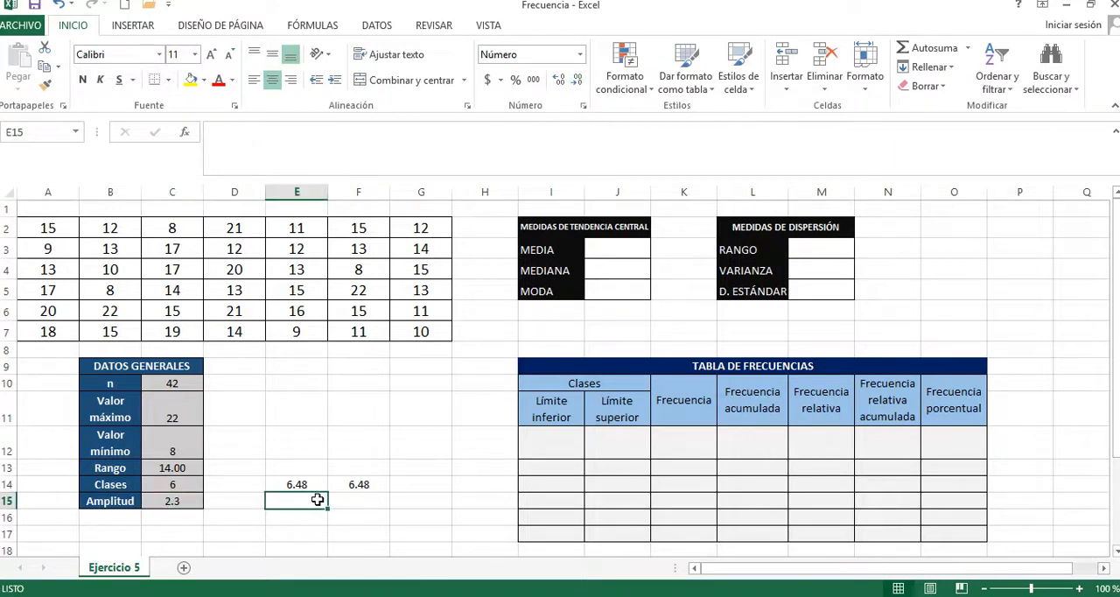
Step: Set the first Límite inferior in cell I12 of the frequency table to the minimum value with =C12
{"action": "left_click", "coordinate": [560, 446]}
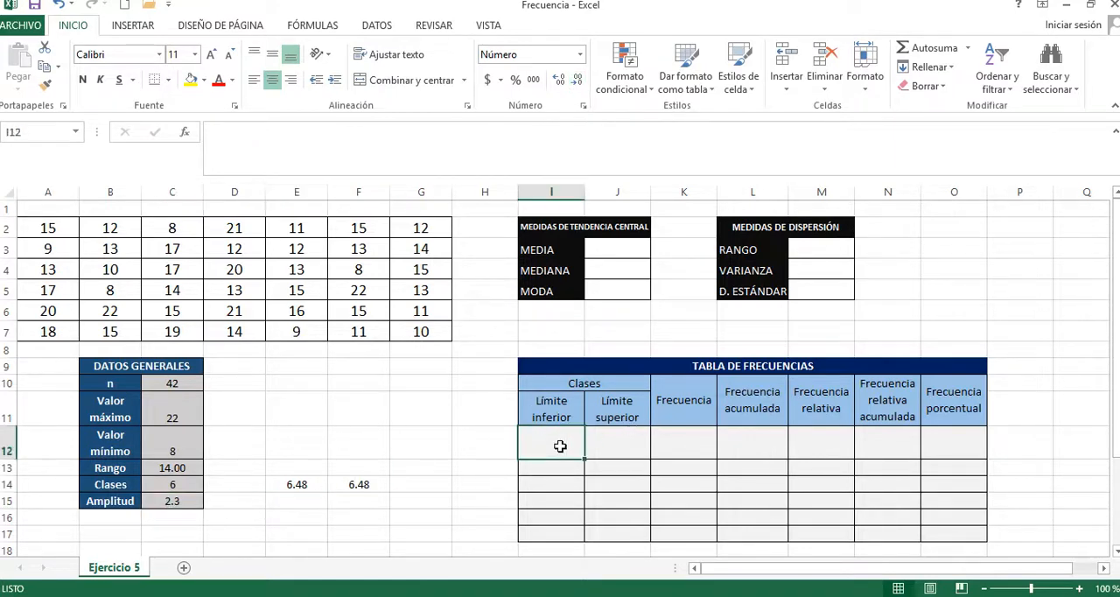
{"action": "left_click", "coordinate": [773, 369]}
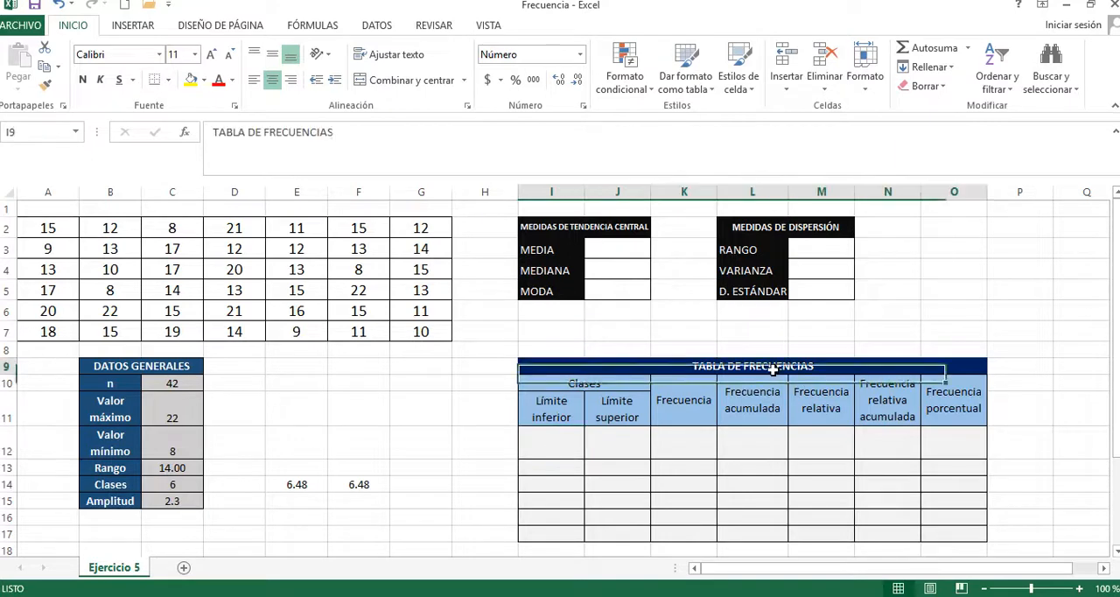
{"action": "left_click", "coordinate": [563, 447]}
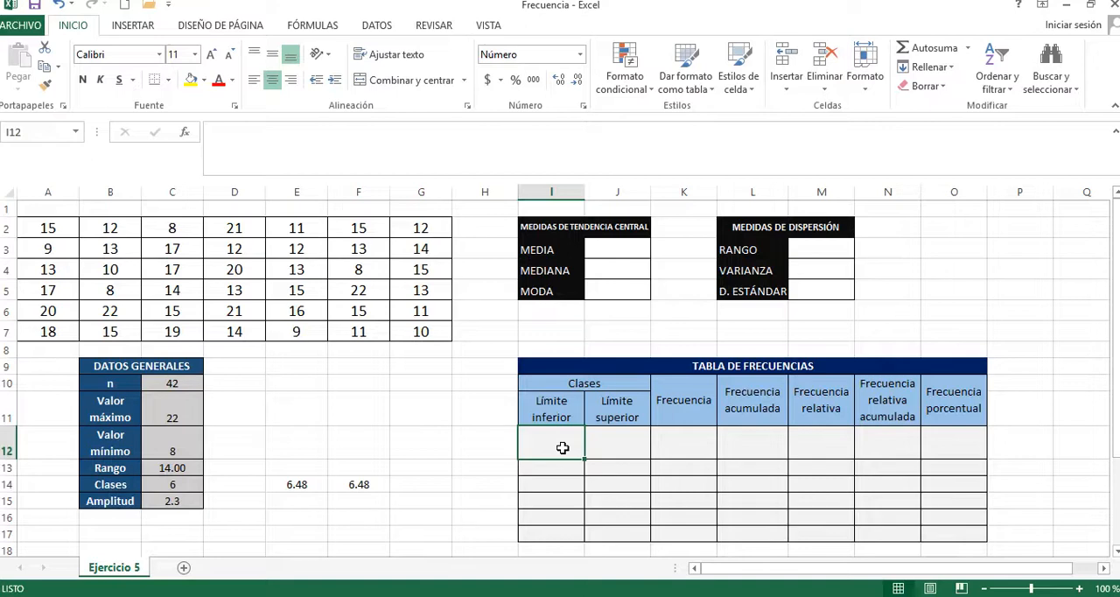
{"action": "type", "text": "="}
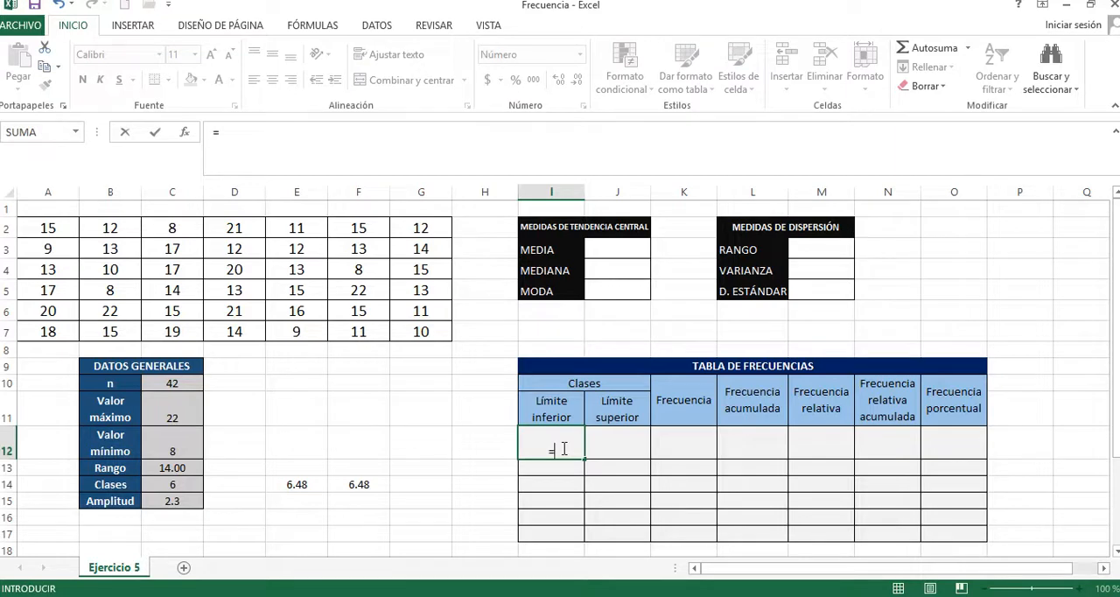
{"action": "left_click", "coordinate": [183, 443]}
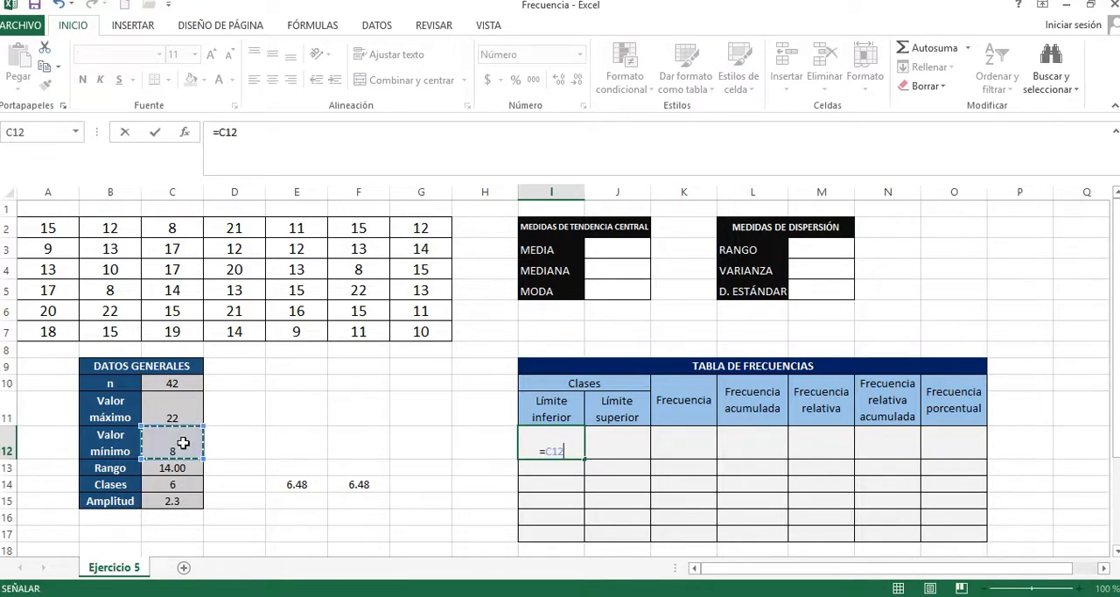
{"action": "key", "text": "Return"}
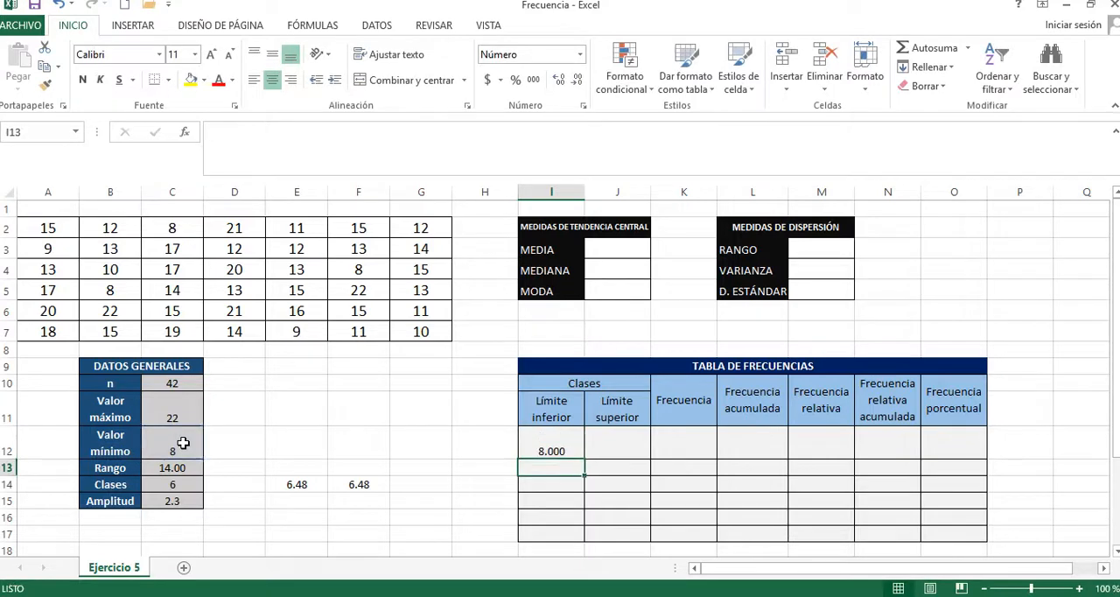
Step: Format the first lower limit in I12 with one decimal place and centre it vertically in the cell
{"action": "left_click", "coordinate": [550, 446]}
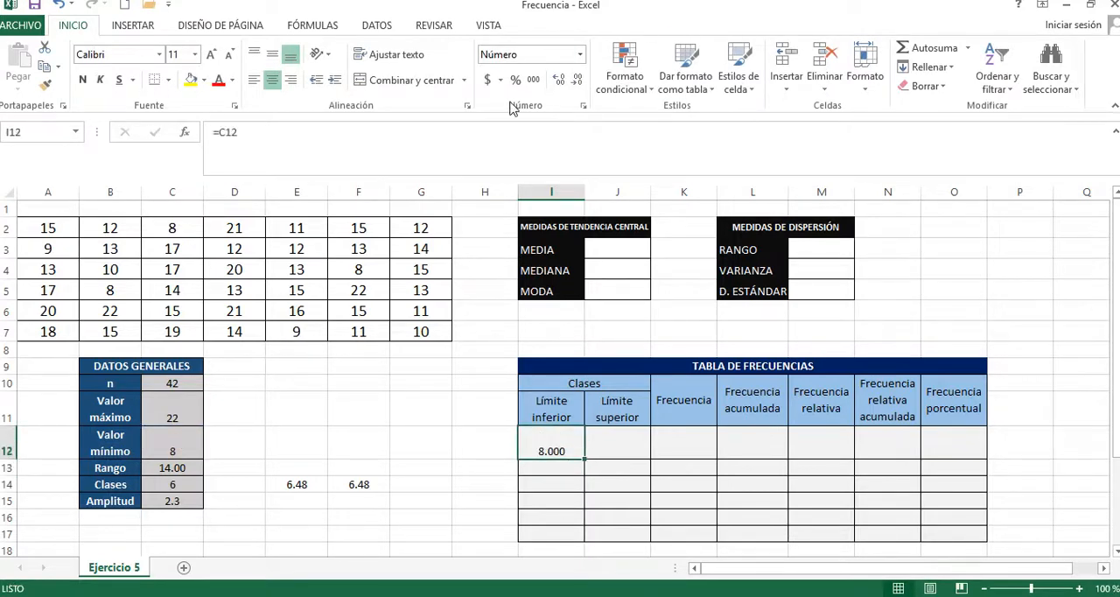
{"action": "left_click", "coordinate": [577, 80]}
{"action": "left_click", "coordinate": [577, 79]}
{"action": "left_click", "coordinate": [270, 54]}
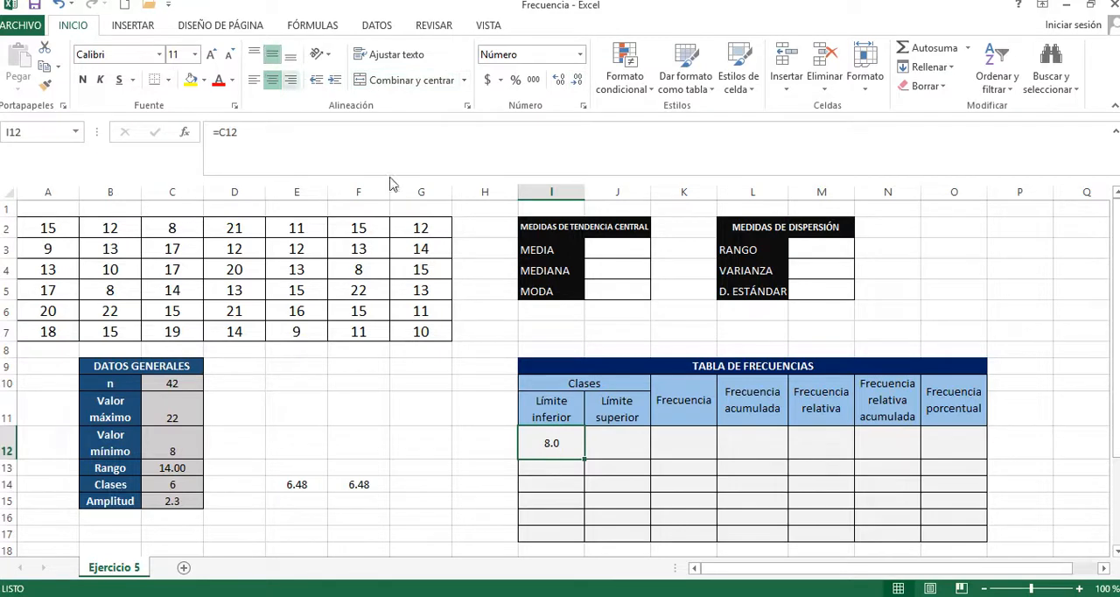
Step: Calculate the first Límite superior in cell J12 by adding the class width to the lower limit with =I12+C15
{"action": "left_click", "coordinate": [610, 455]}
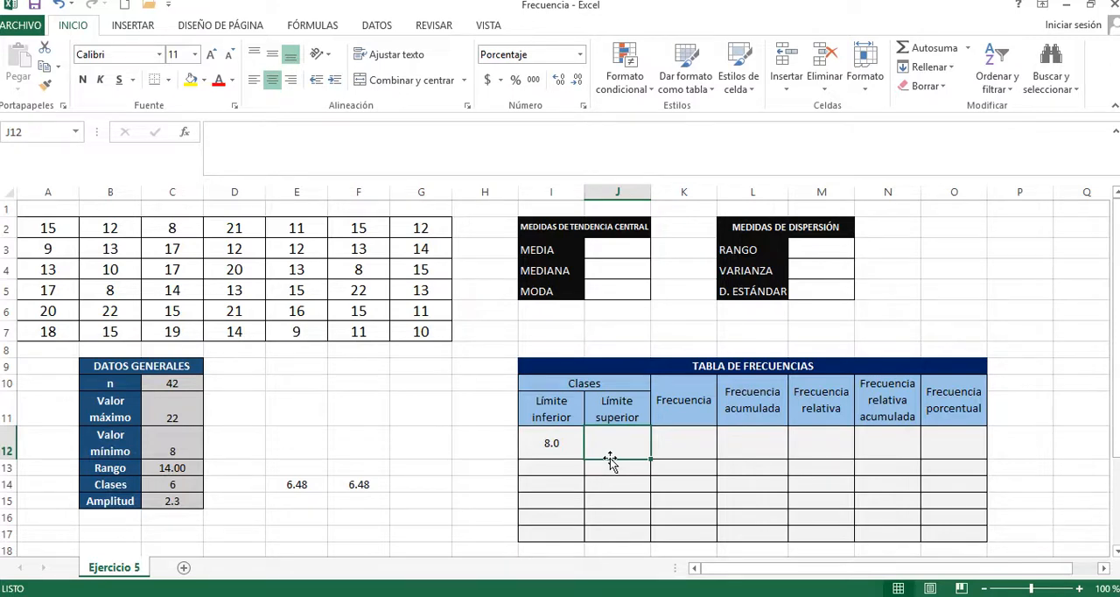
{"action": "type", "text": "="}
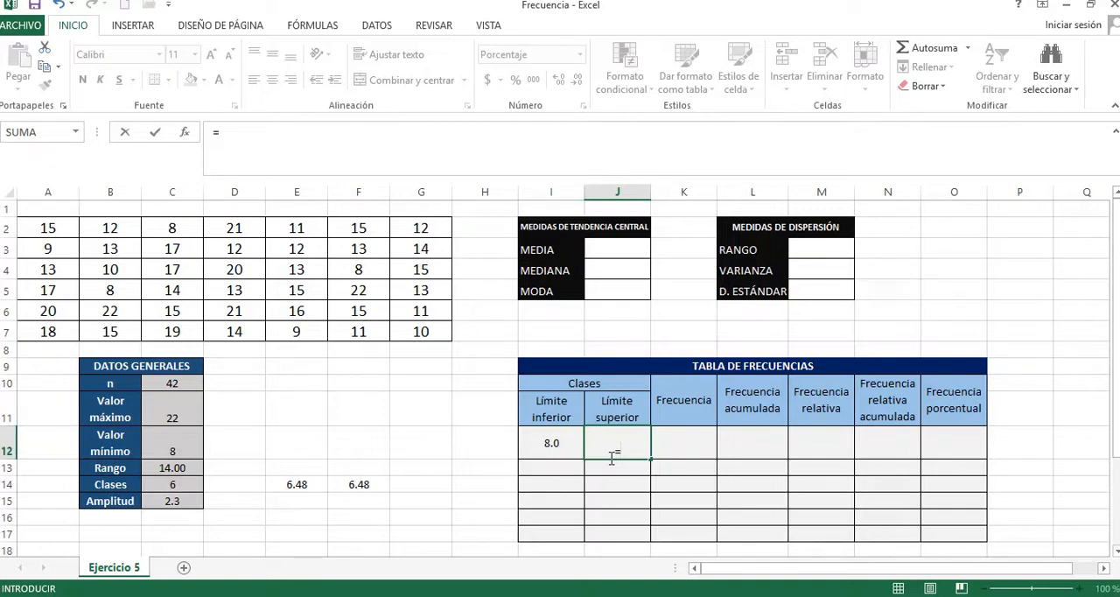
{"action": "left_click", "coordinate": [545, 435]}
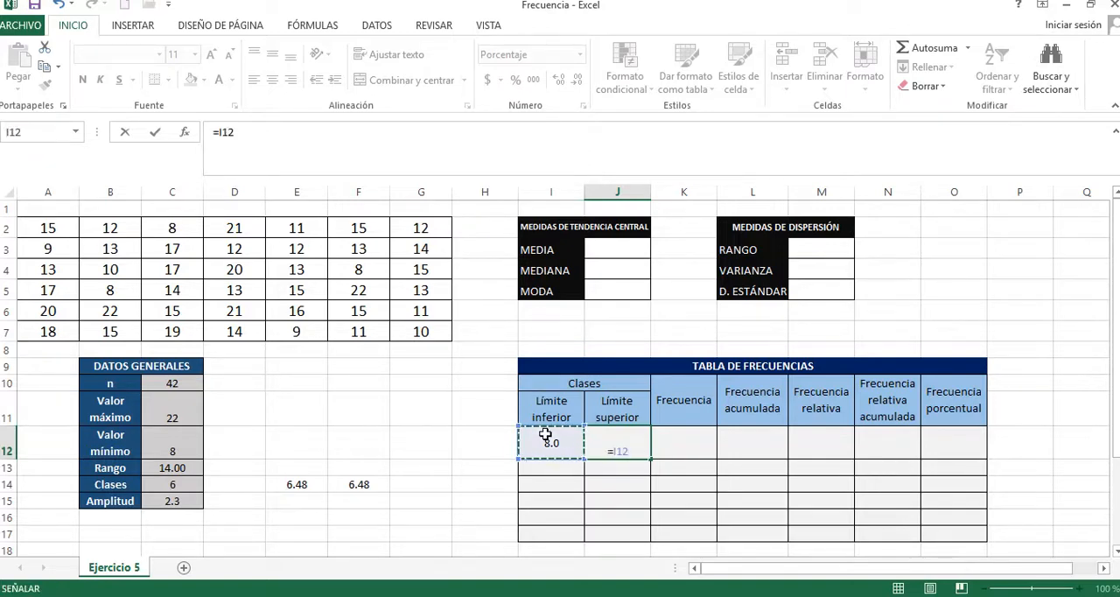
{"action": "type", "text": "+"}
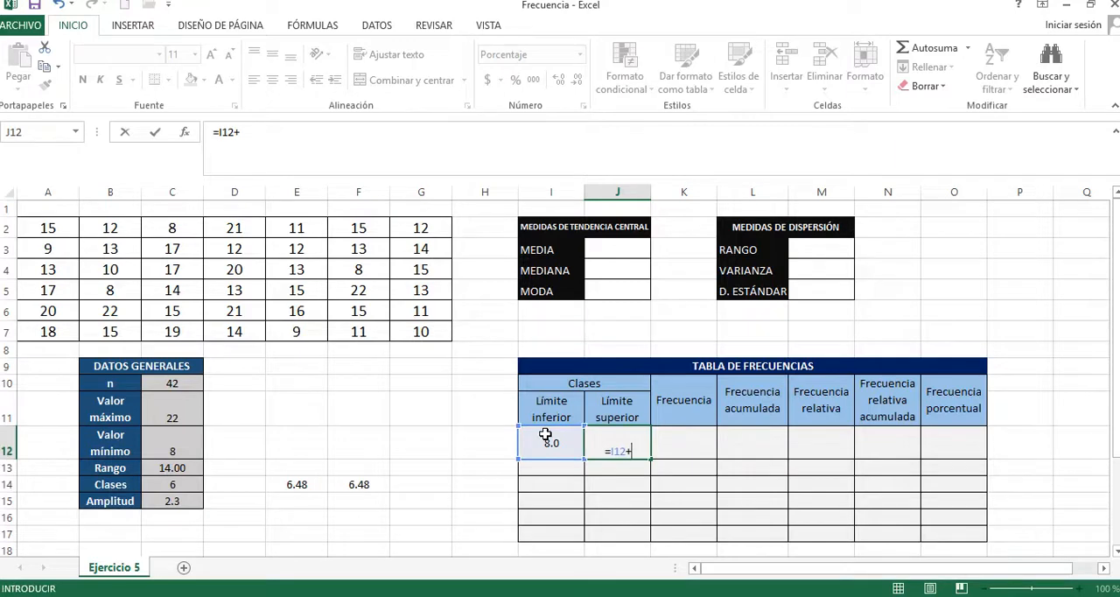
{"action": "left_click", "coordinate": [192, 501]}
{"action": "key", "text": "Return"}
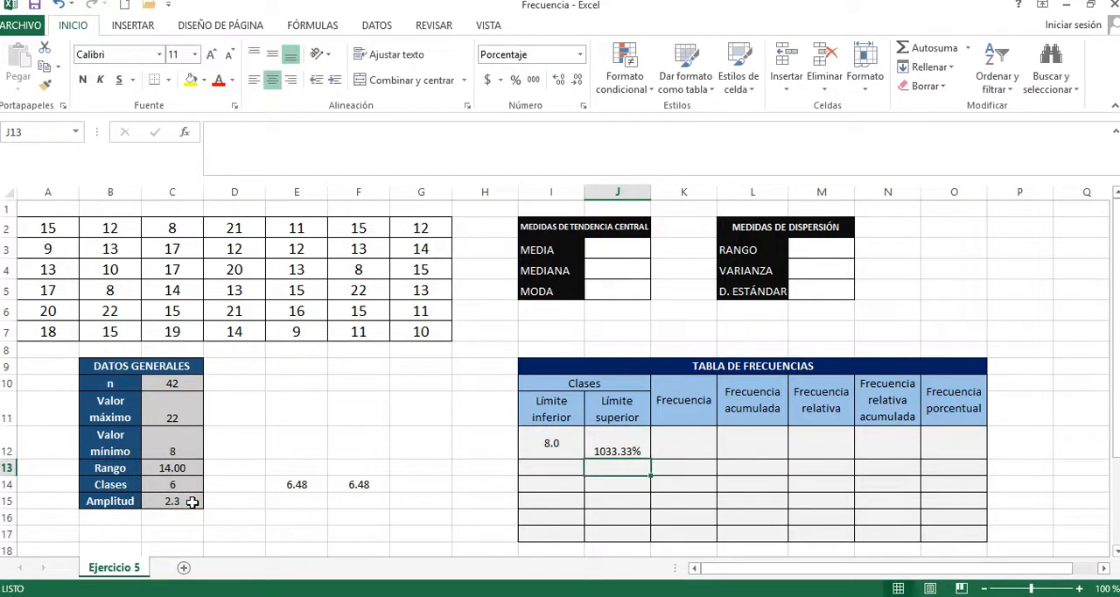
Step: Change the number format of the Límite superior cells J12:J17 from percentage to General
{"action": "left_click_drag", "start_coordinate": [604, 451], "coordinate": [605, 532]}
{"action": "right_click", "coordinate": [619, 438]}
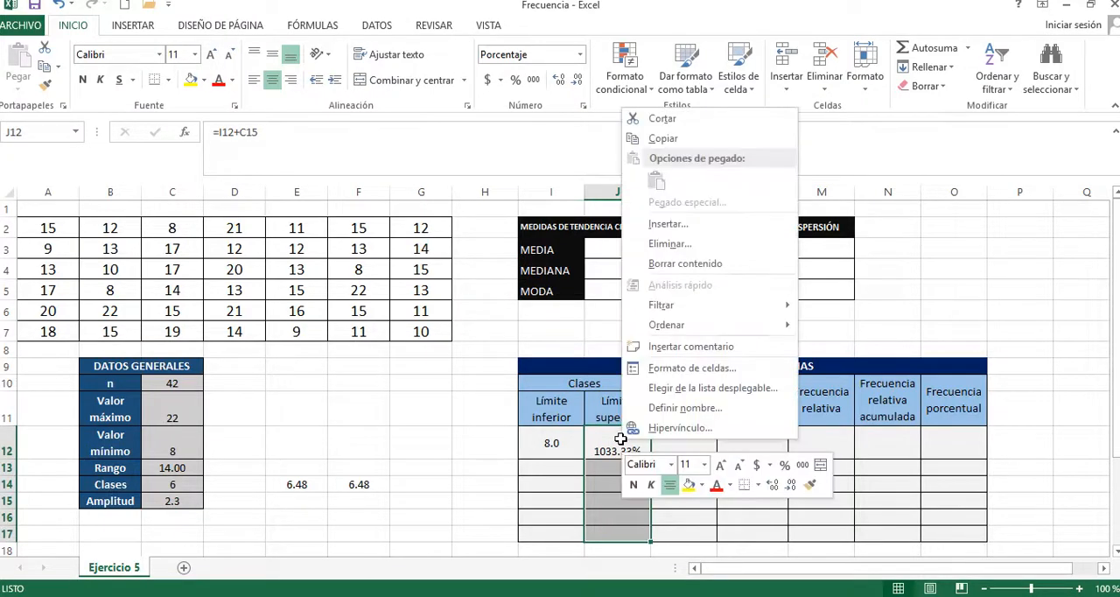
{"action": "left_click", "coordinate": [688, 368]}
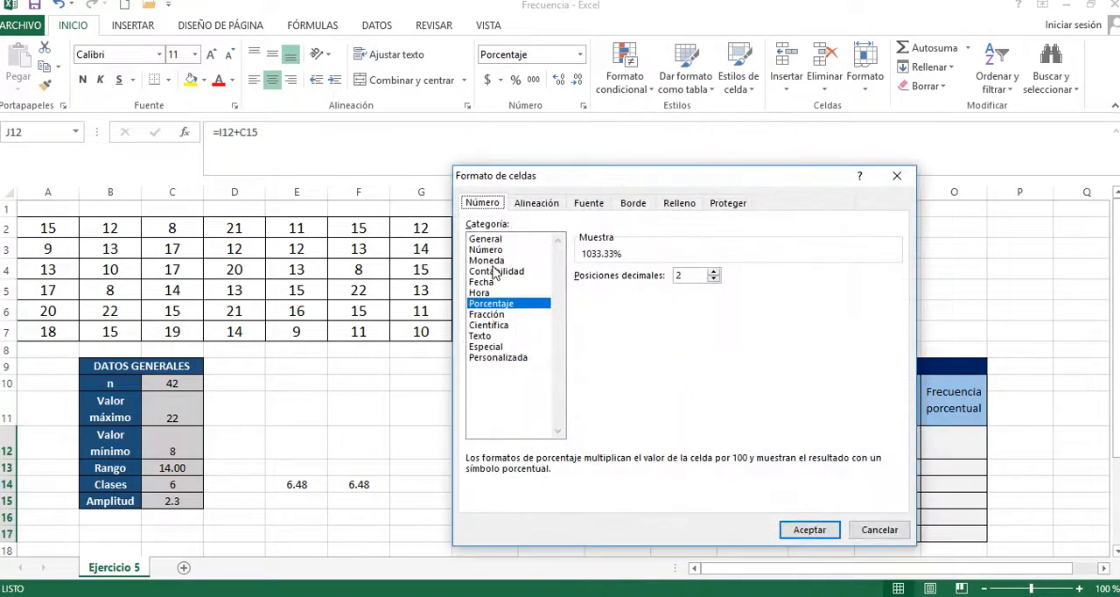
{"action": "left_click", "coordinate": [491, 250]}
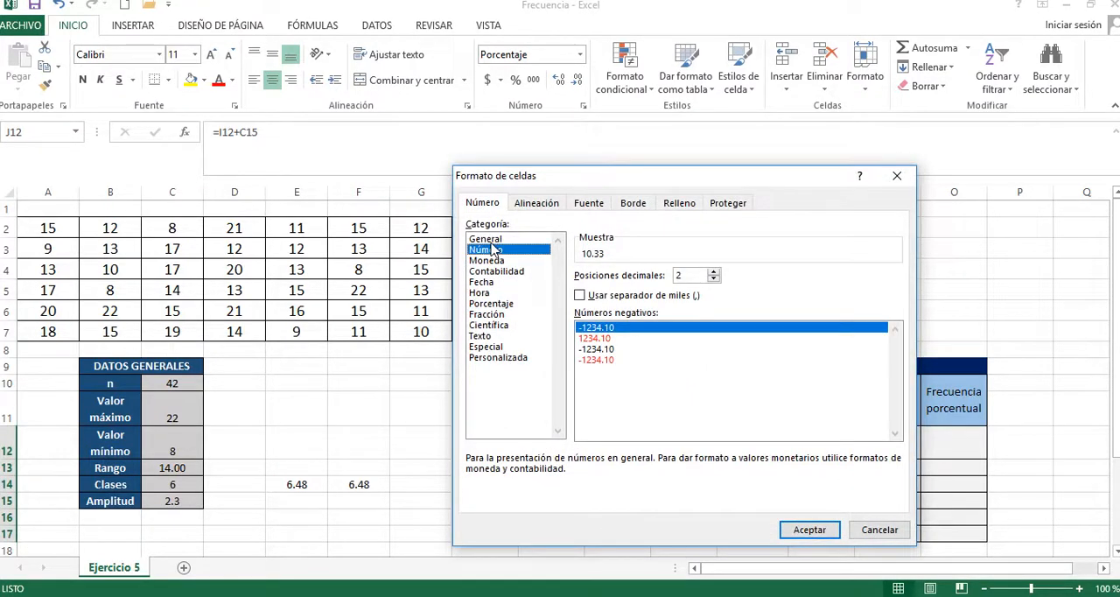
{"action": "left_click", "coordinate": [491, 239]}
{"action": "left_click", "coordinate": [831, 529]}
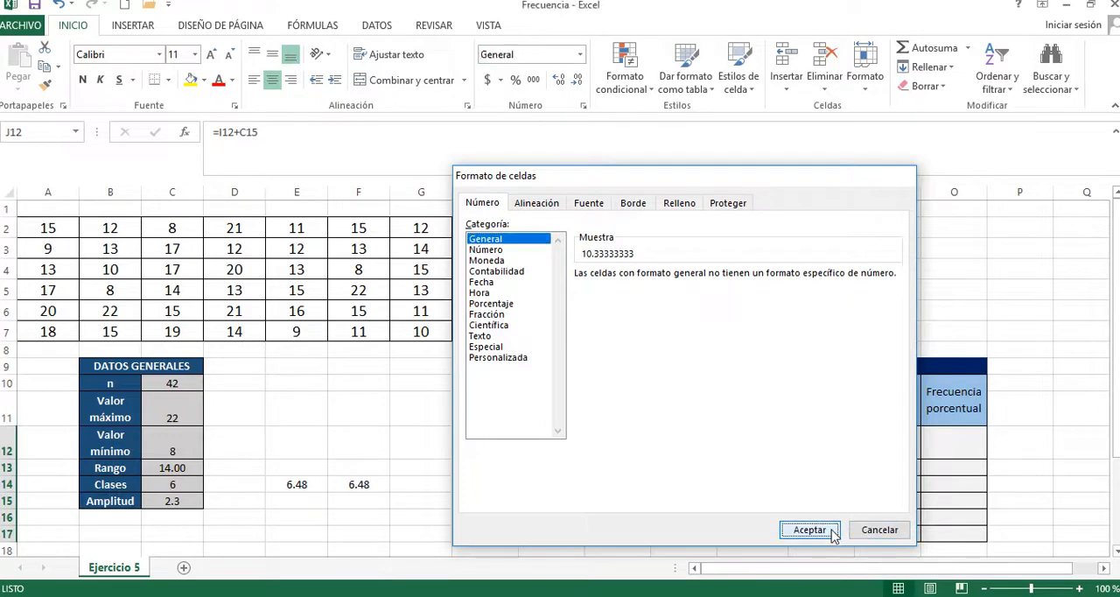
Step: Reduce the first upper limit in J12 to one decimal place
{"action": "left_click", "coordinate": [640, 448]}
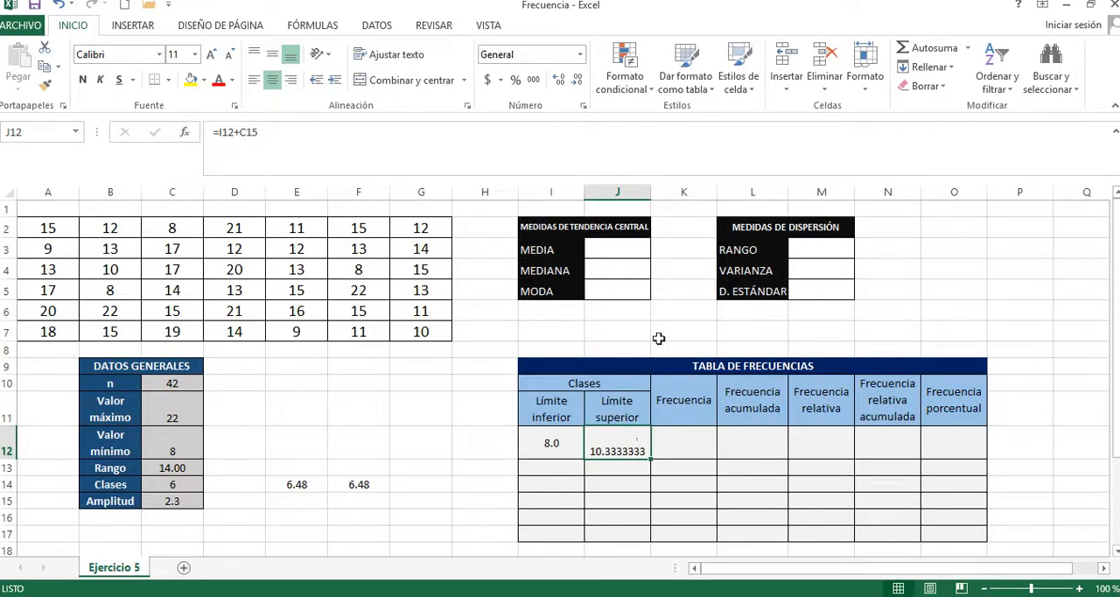
{"action": "left_click", "coordinate": [577, 81]}
{"action": "left_click", "coordinate": [577, 81]}
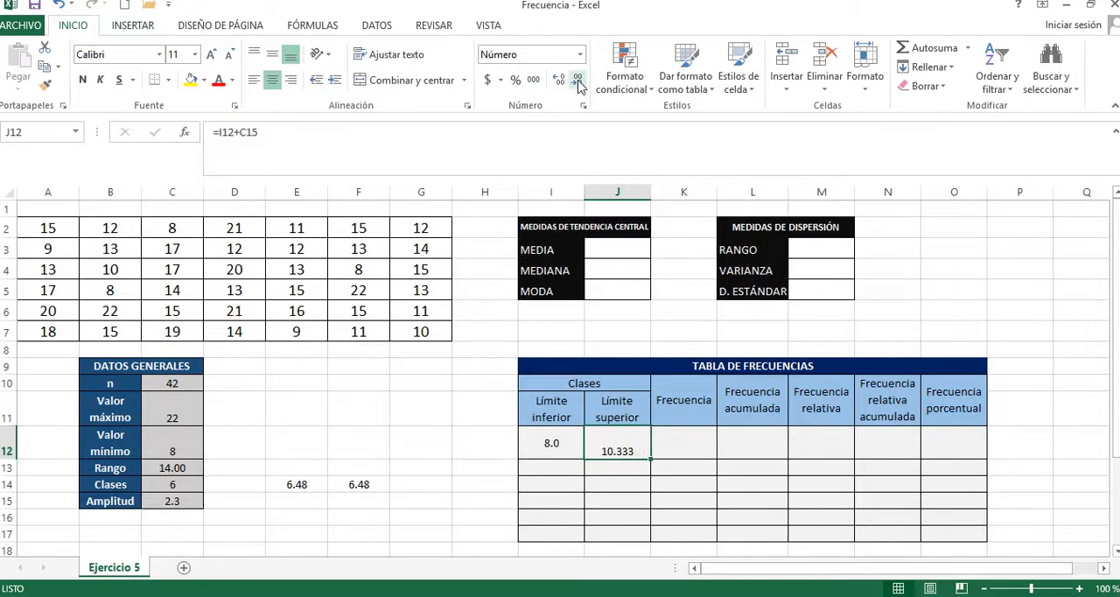
{"action": "left_click", "coordinate": [578, 82]}
{"action": "left_click", "coordinate": [577, 81]}
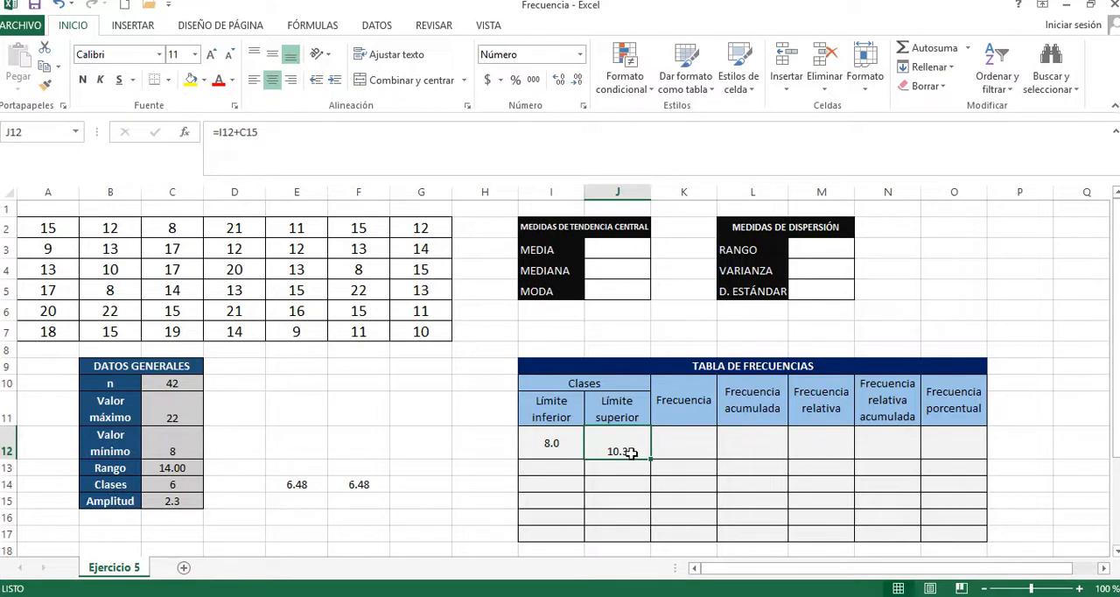
Step: Centre the Límite superior cells J12:J17 vertically
{"action": "left_click", "coordinate": [633, 500]}
{"action": "left_click_drag", "start_coordinate": [632, 530], "coordinate": [615, 450]}
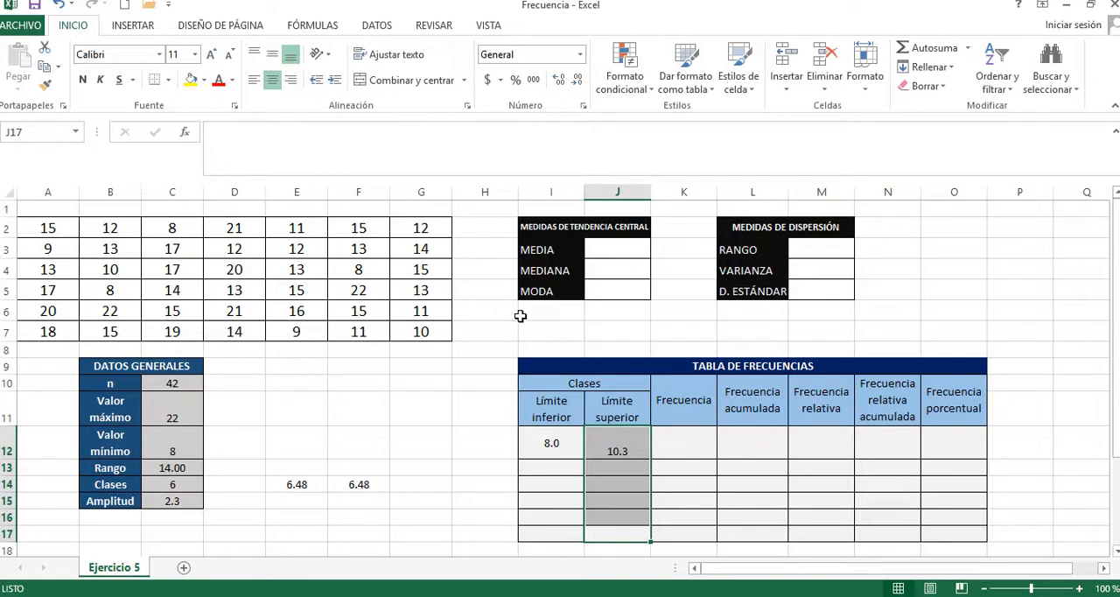
{"action": "left_click", "coordinate": [272, 55]}
{"action": "key", "text": "Return"}
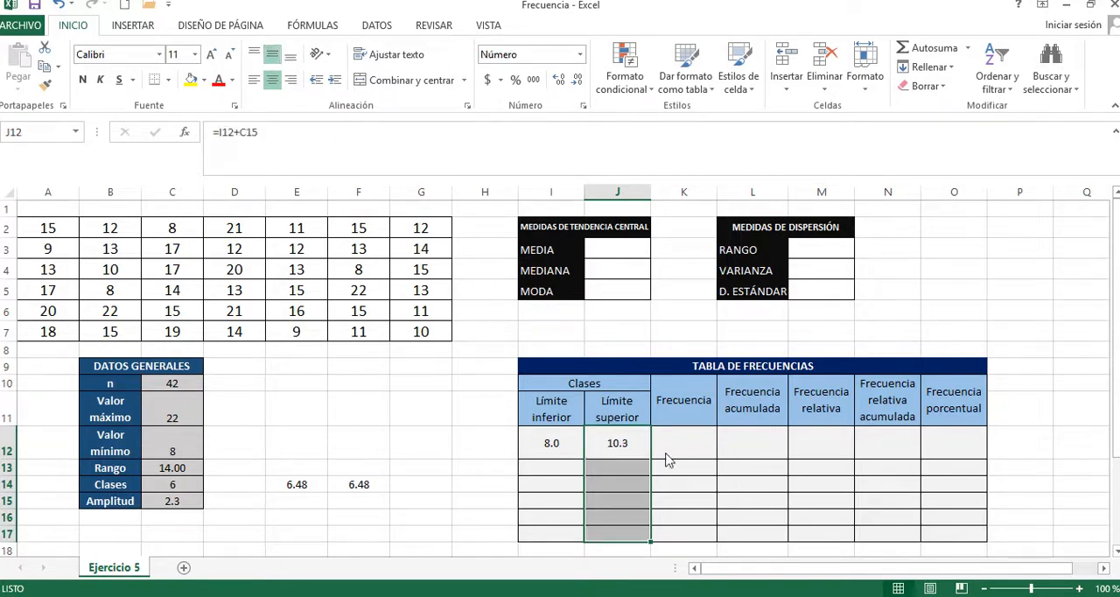
{"action": "left_click", "coordinate": [614, 462]}
Step: Edit the upper limit formula in J12 to subtract 0.1 from the sum, as =(I12+C15)-0.1
{"action": "left_click", "coordinate": [627, 430]}
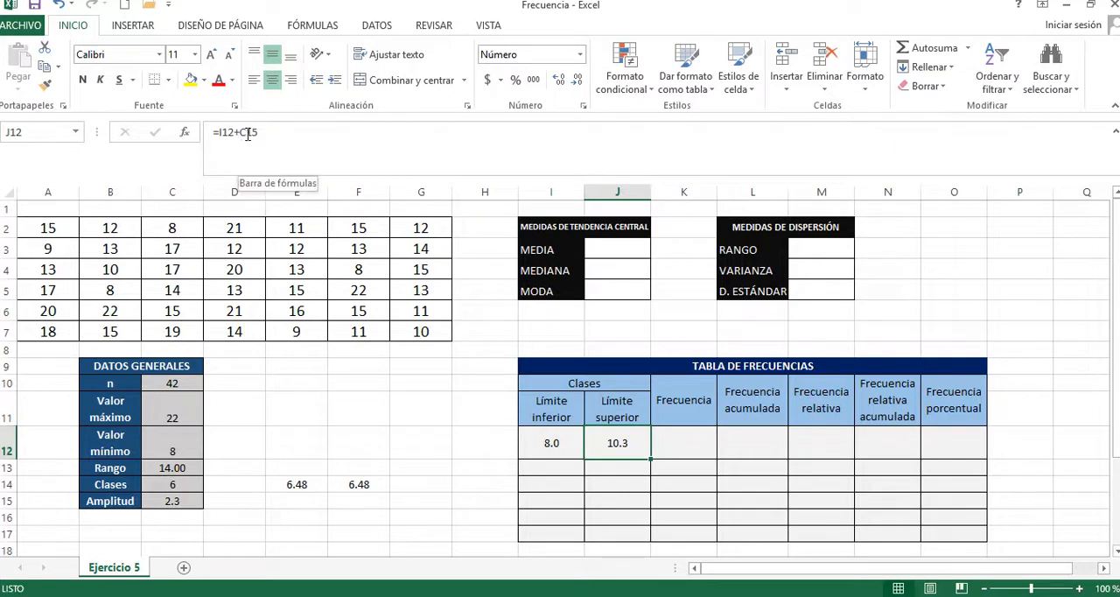
{"action": "left_click", "coordinate": [218, 132]}
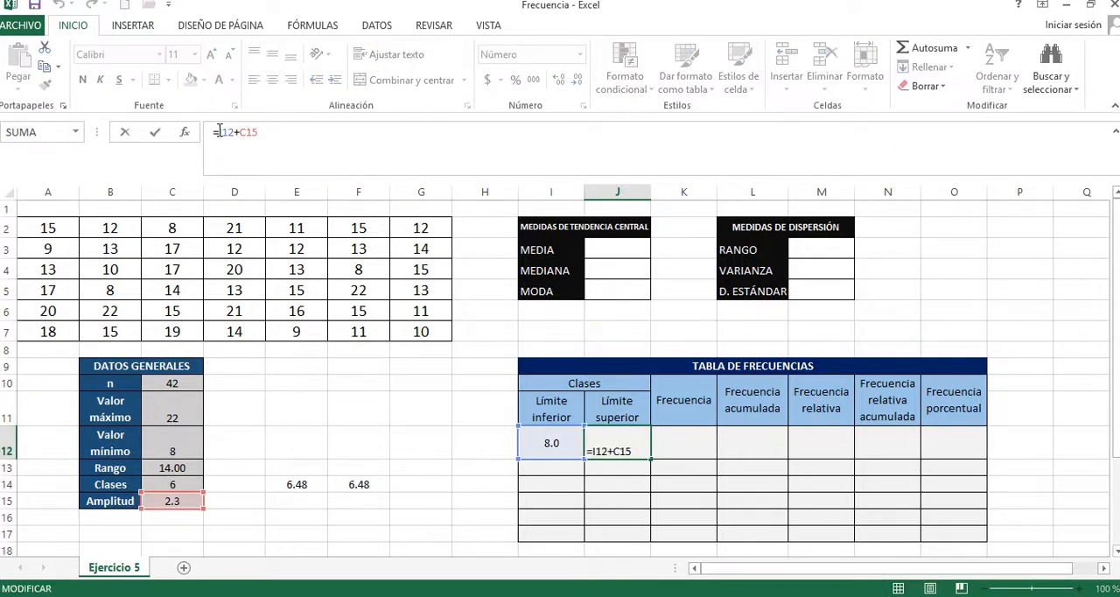
{"action": "type", "text": "("}
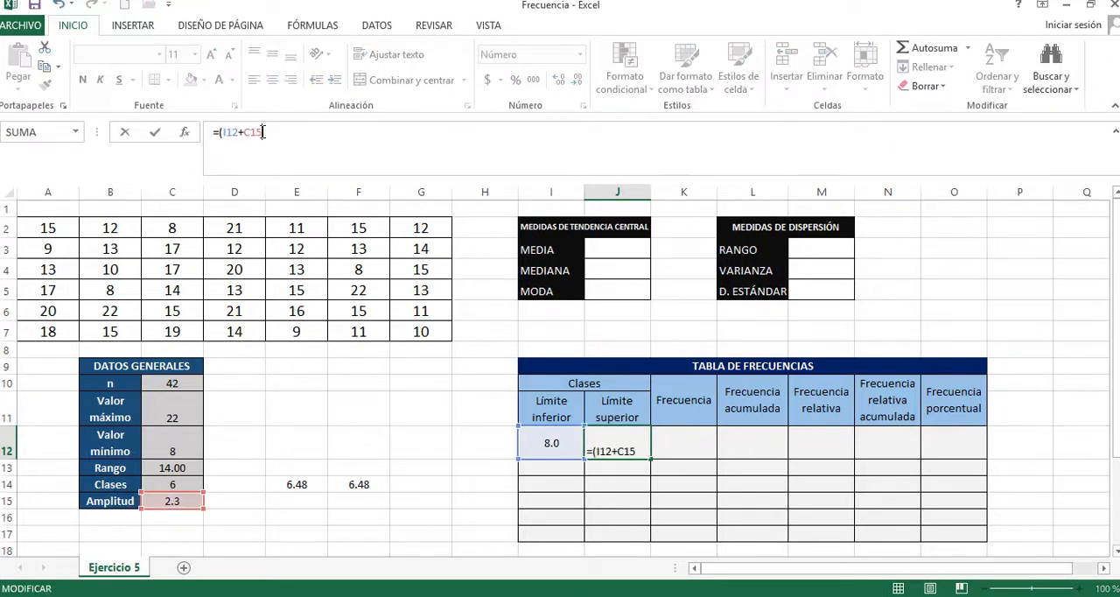
{"action": "left_click", "coordinate": [262, 132]}
{"action": "type", "text": ")-0.1"}
{"action": "key", "text": "Return"}
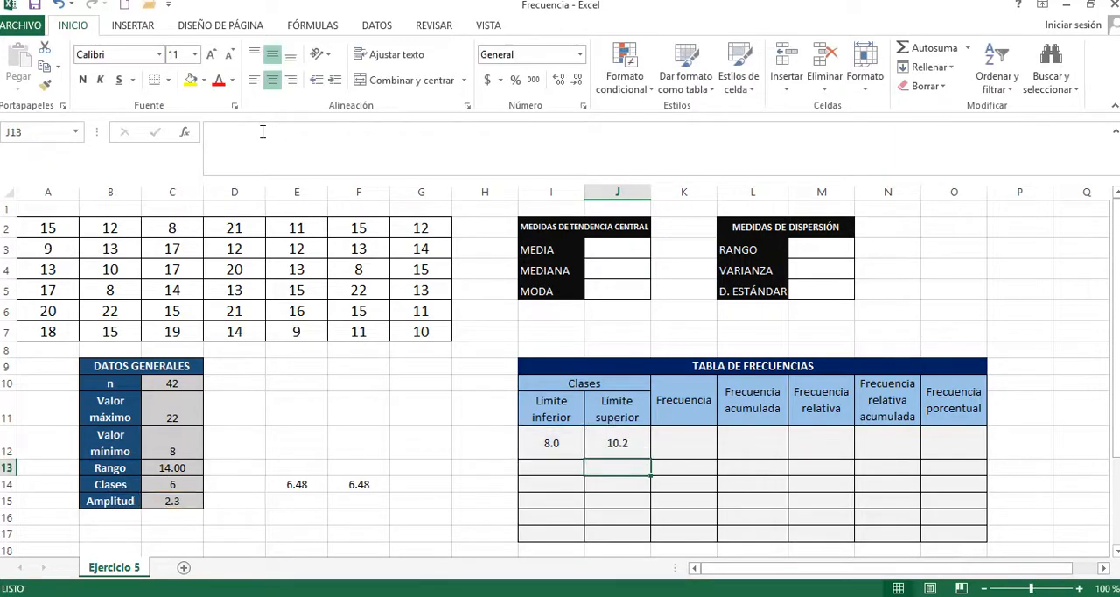
{"action": "left_click", "coordinate": [622, 443]}
Step: Calculate the second Límite inferior in cell I13 by adding the Amplitud to the first lower limit with =I12+C15
{"action": "left_click", "coordinate": [546, 468]}
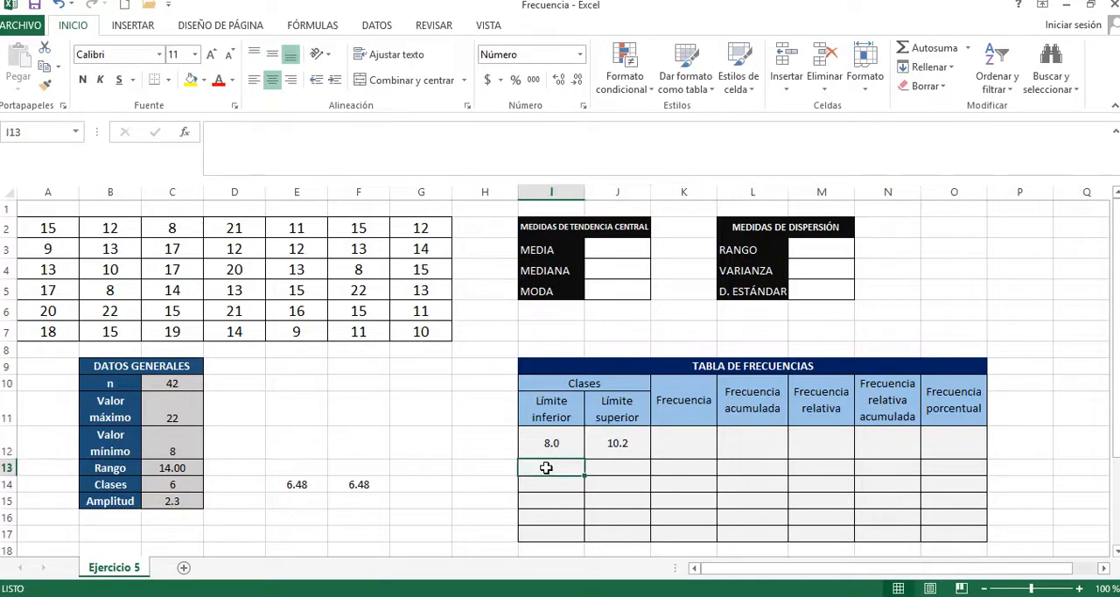
{"action": "type", "text": "="}
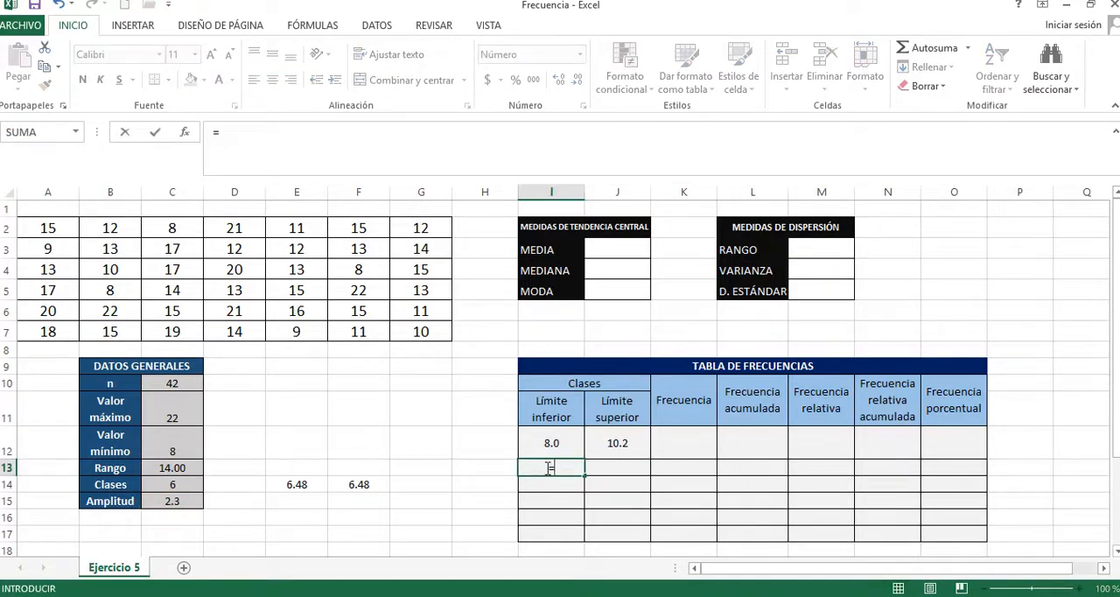
{"action": "left_click", "coordinate": [555, 443]}
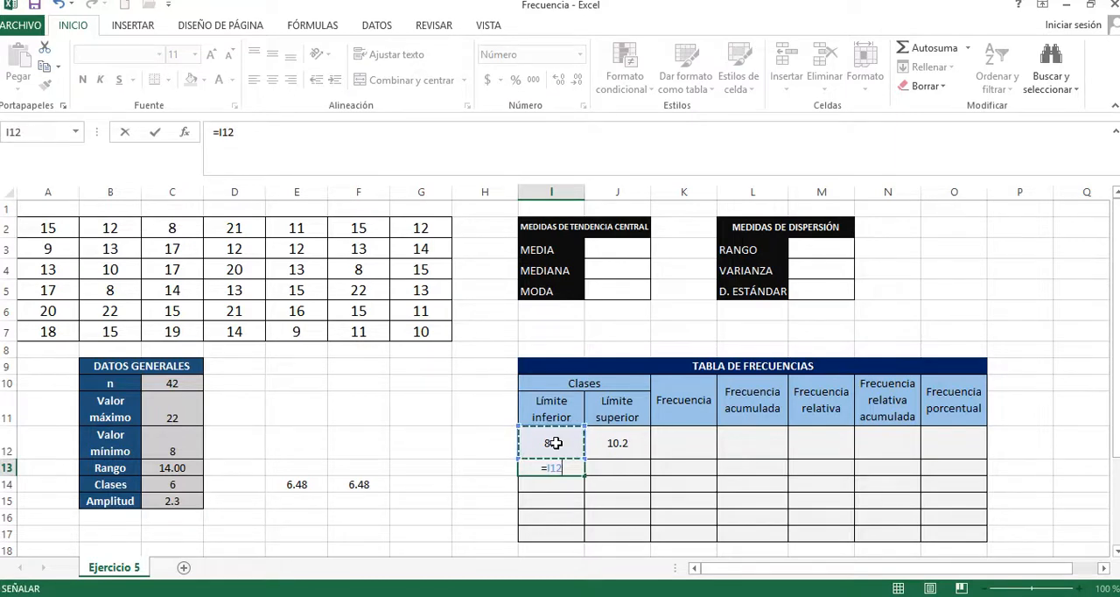
{"action": "type", "text": "+"}
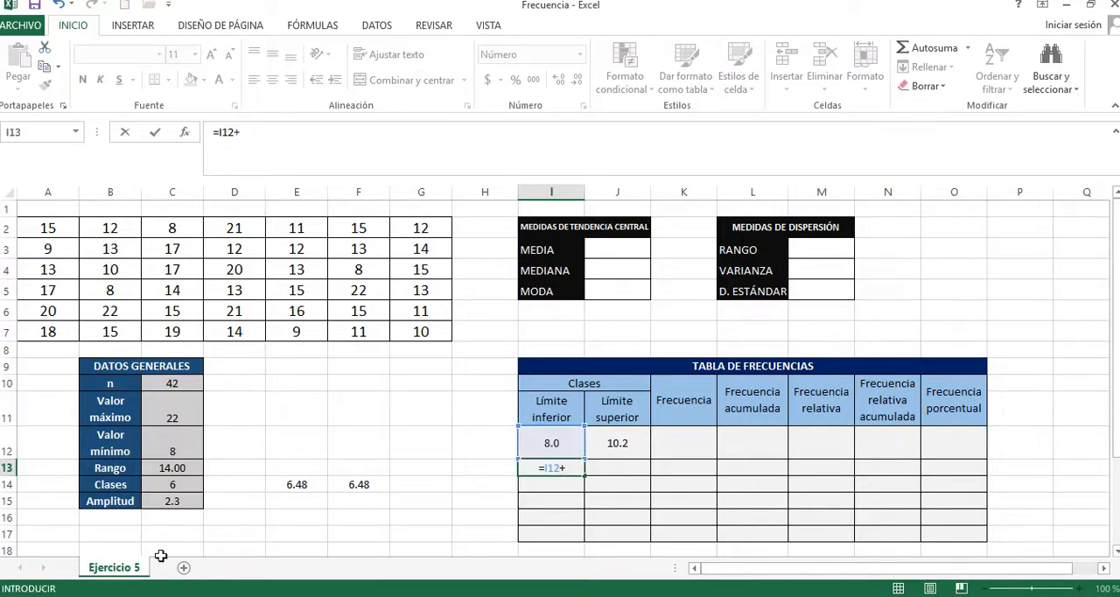
{"action": "left_click", "coordinate": [174, 499]}
{"action": "key", "text": "Return"}
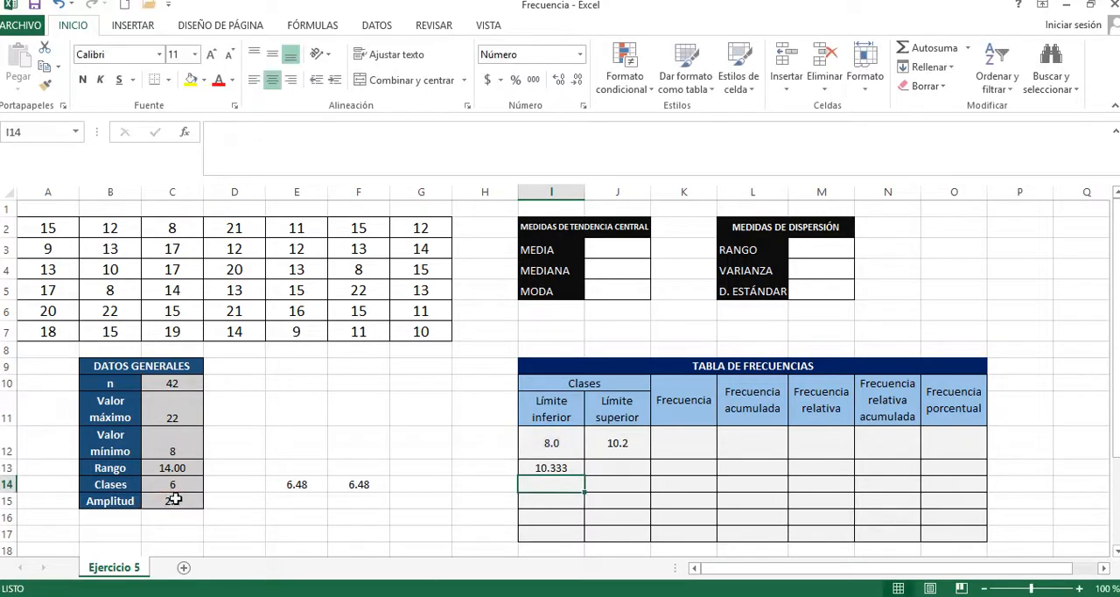
Step: Reduce the lower limit cells I13:I17 to one decimal place
{"action": "left_click", "coordinate": [547, 467]}
{"action": "left_click_drag", "start_coordinate": [547, 467], "coordinate": [550, 532]}
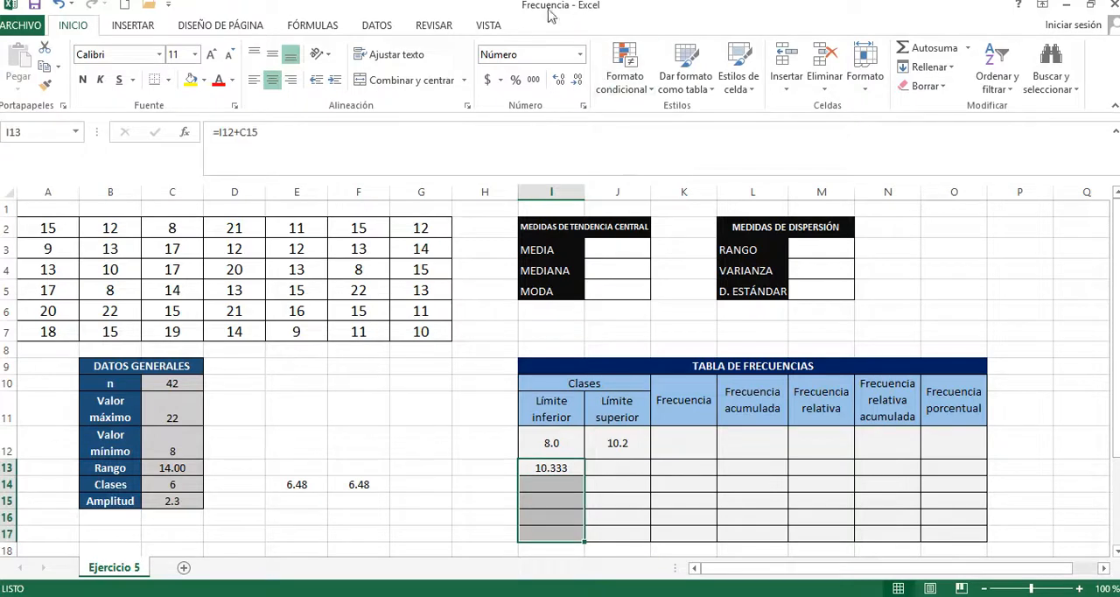
{"action": "left_click", "coordinate": [577, 79]}
{"action": "left_click", "coordinate": [576, 79]}
{"action": "left_click", "coordinate": [568, 483]}
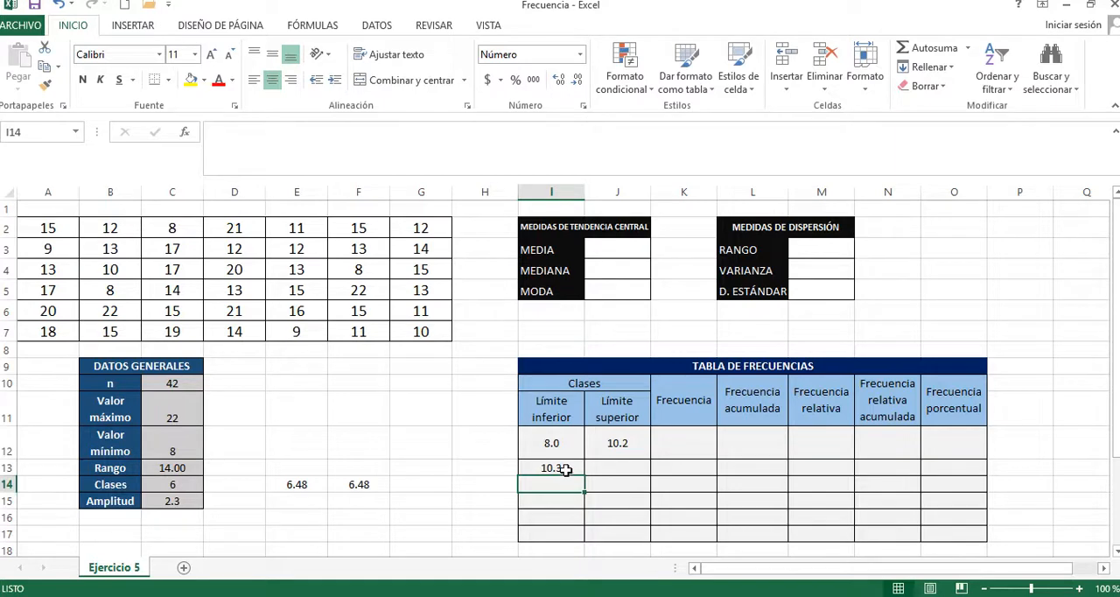
Step: Copy the I13 formula down through I17 and inspect the cell references in I14 and I15
{"action": "left_click", "coordinate": [566, 470]}
{"action": "left_click_drag", "start_coordinate": [583, 477], "coordinate": [579, 533]}
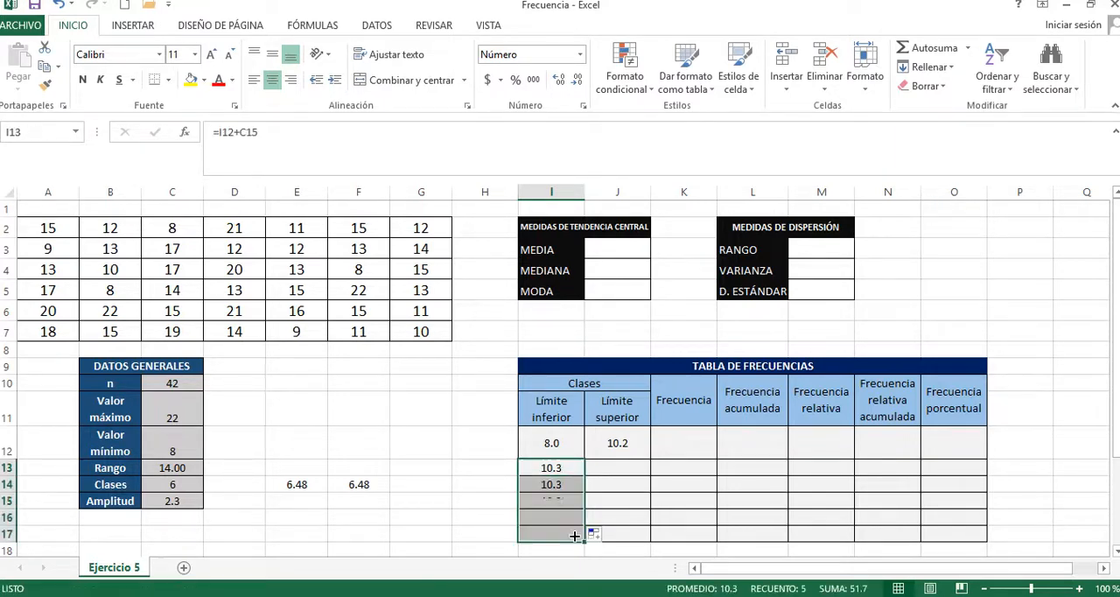
{"action": "left_click", "coordinate": [569, 487]}
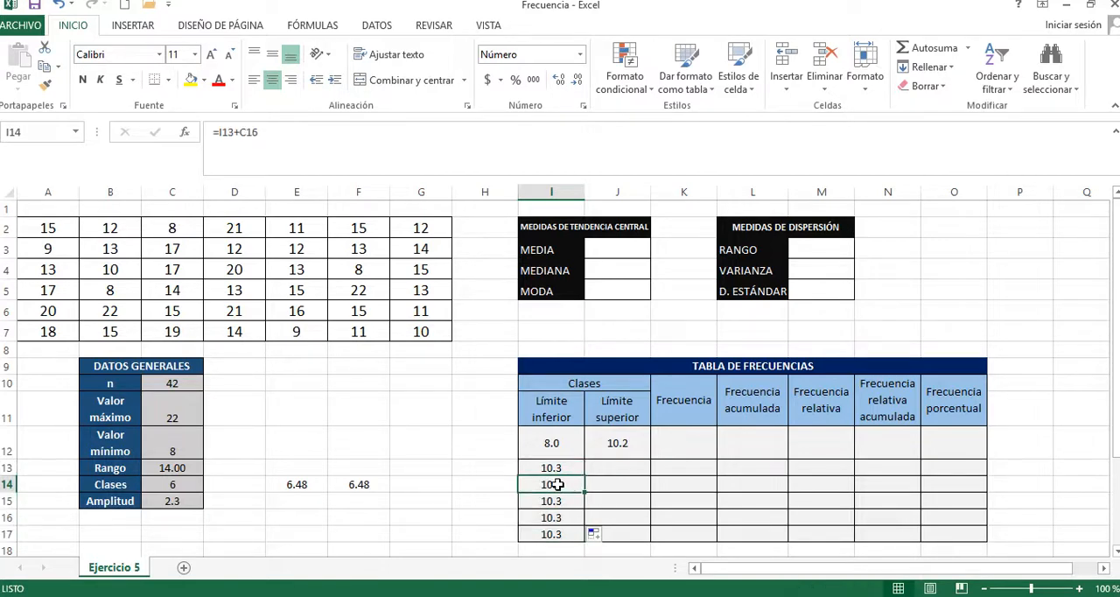
{"action": "double_click", "coordinate": [558, 484]}
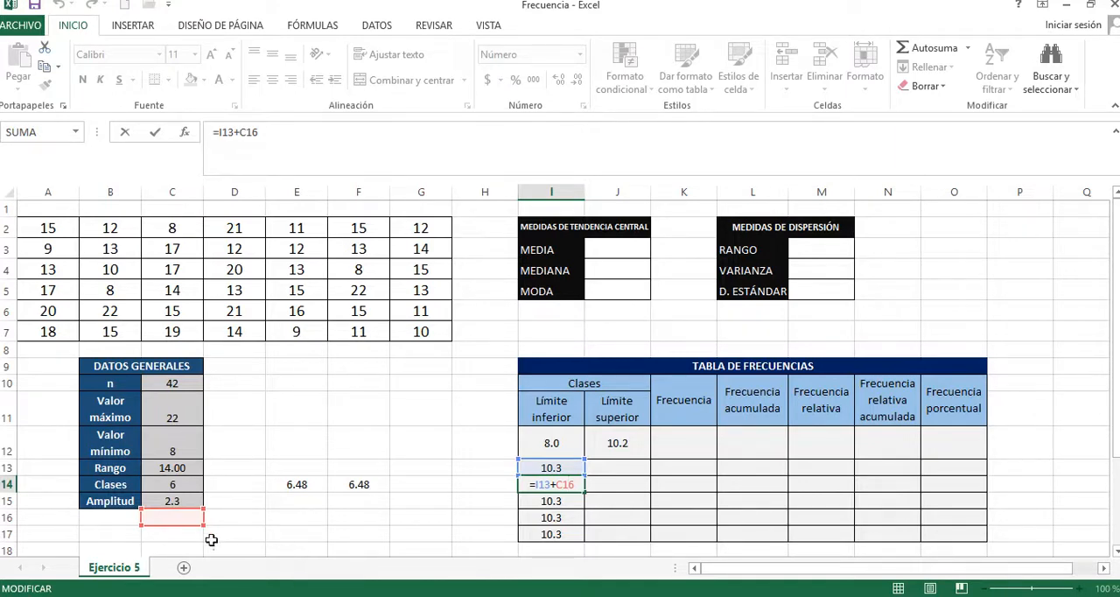
{"action": "left_click", "coordinate": [166, 532]}
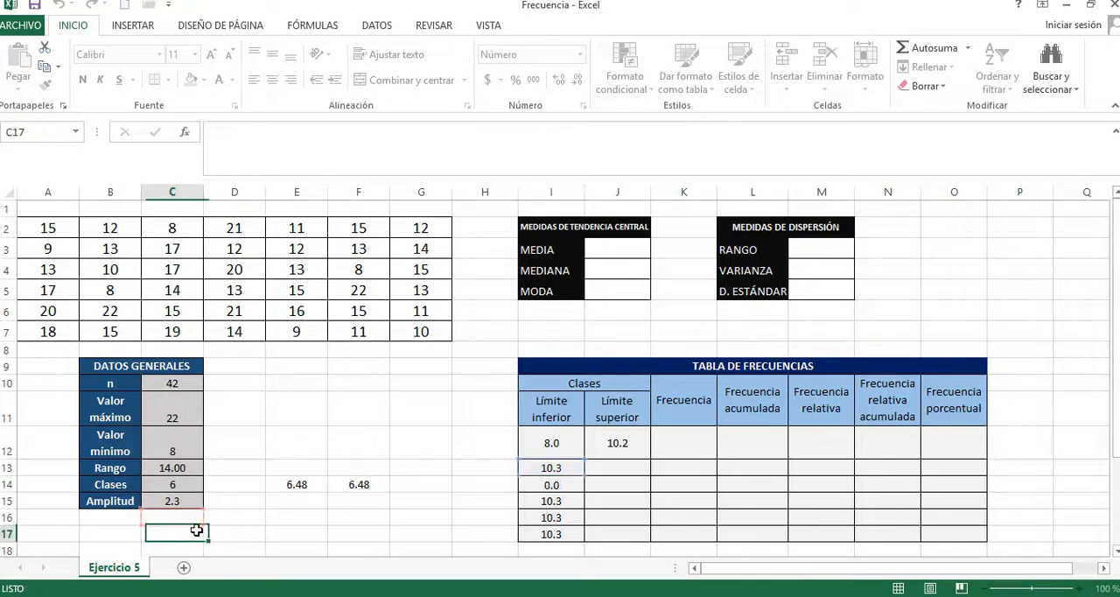
{"action": "left_click", "coordinate": [569, 503]}
{"action": "double_click", "coordinate": [567, 500]}
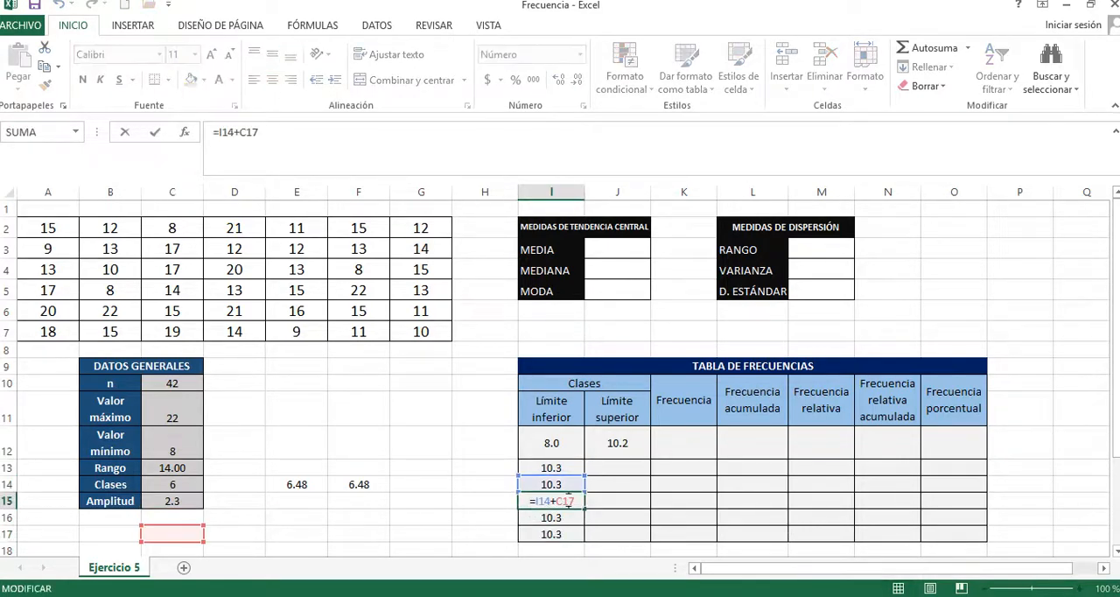
{"action": "key", "text": "Escape"}
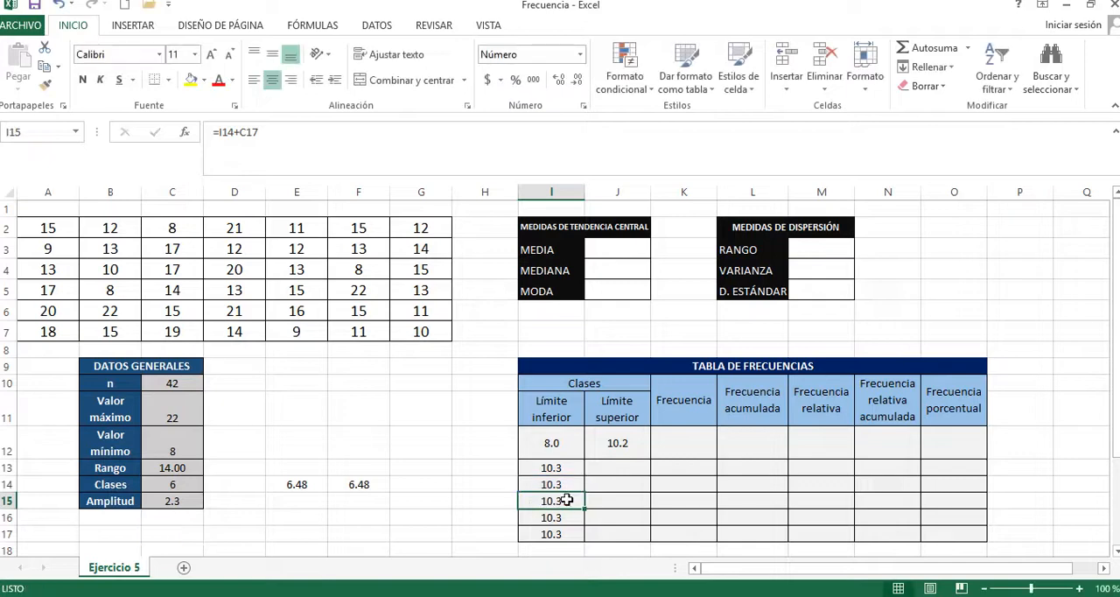
Step: Clear the copied lower limit formulas from I14:I17
{"action": "left_click_drag", "start_coordinate": [567, 538], "coordinate": [566, 489]}
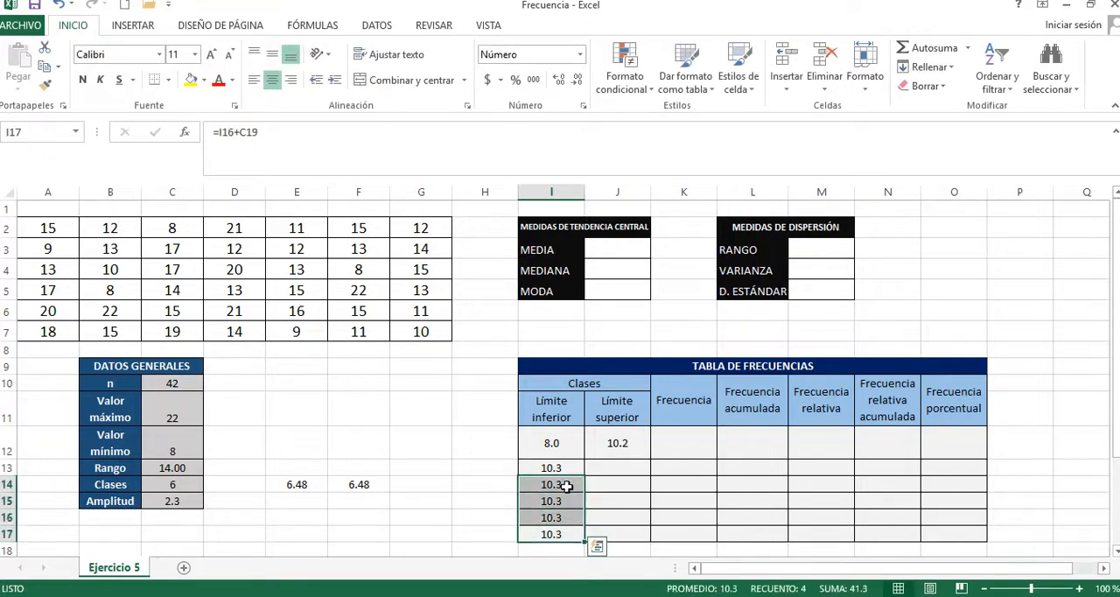
{"action": "key", "text": "Delete"}
Step: Make the Amplitud reference absolute in the I13 lower limit formula so it reads =I12+$C$15
{"action": "left_click", "coordinate": [560, 467]}
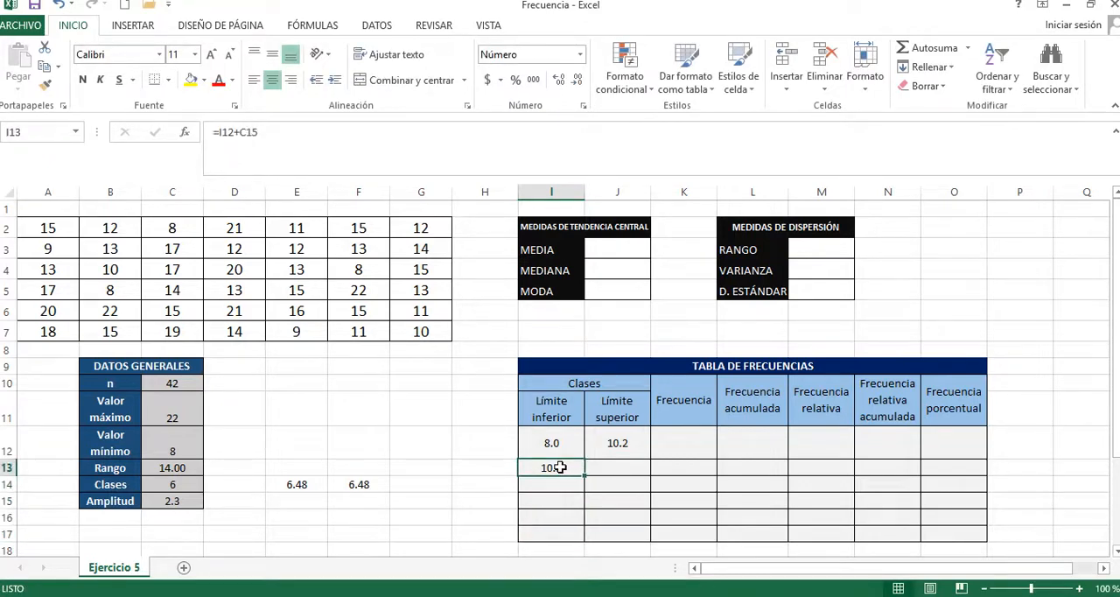
{"action": "left_click", "coordinate": [250, 131]}
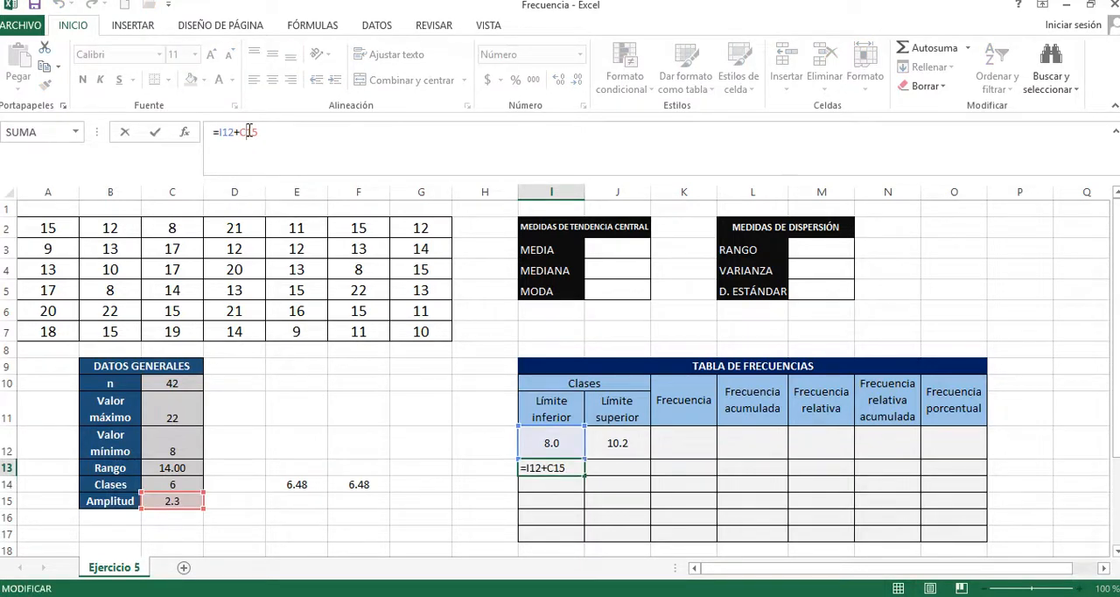
{"action": "key", "text": "F4"}
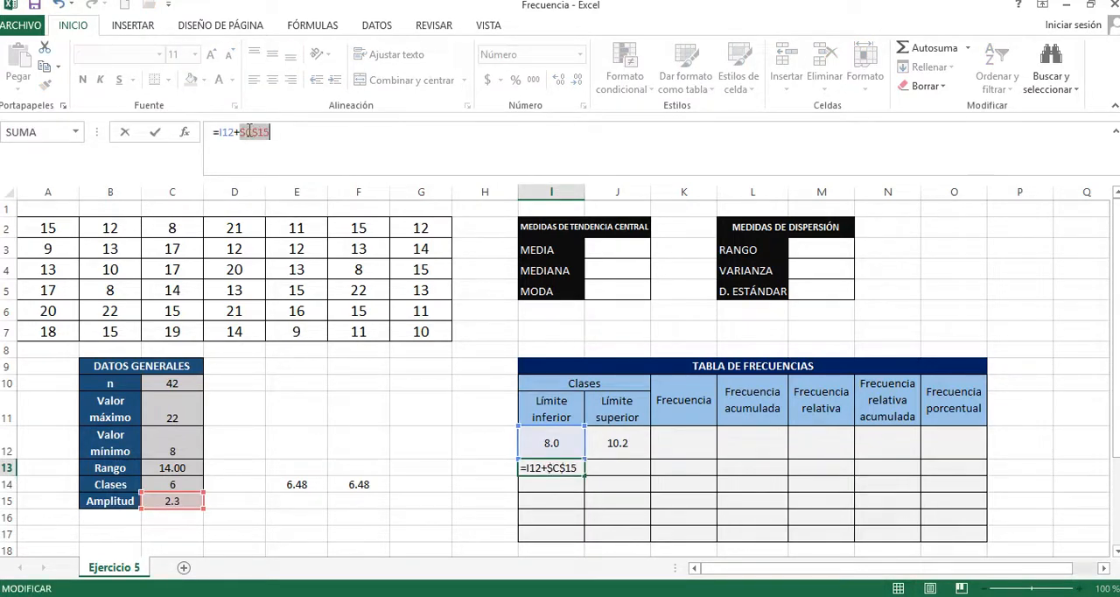
{"action": "key", "text": "Return"}
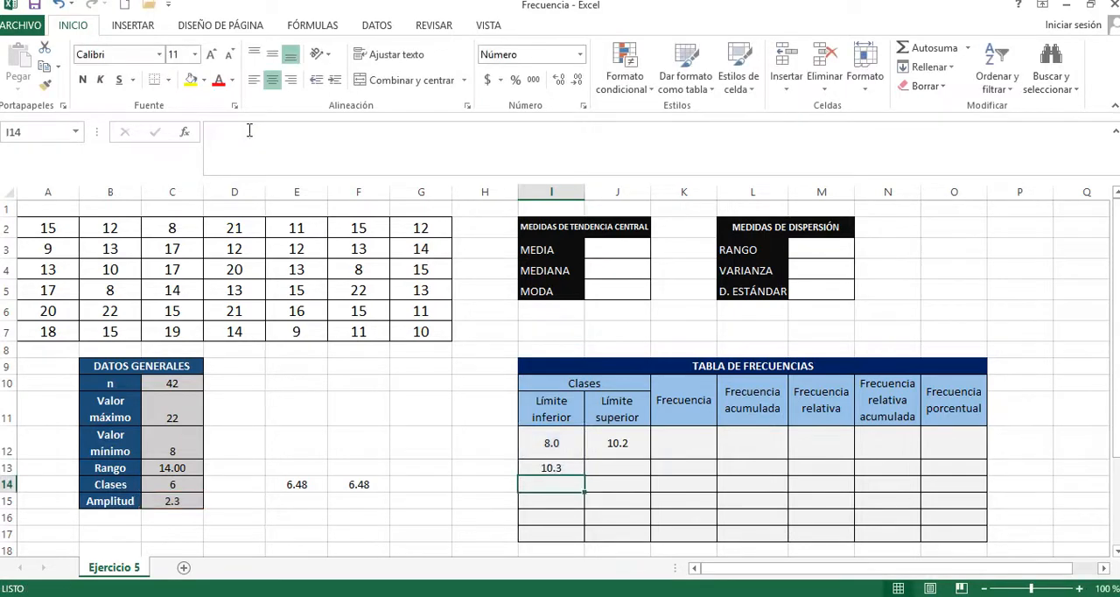
Step: Copy the I13 formula with the fixed Amplitud reference down through I17, and undo that copy
{"action": "left_click", "coordinate": [575, 469]}
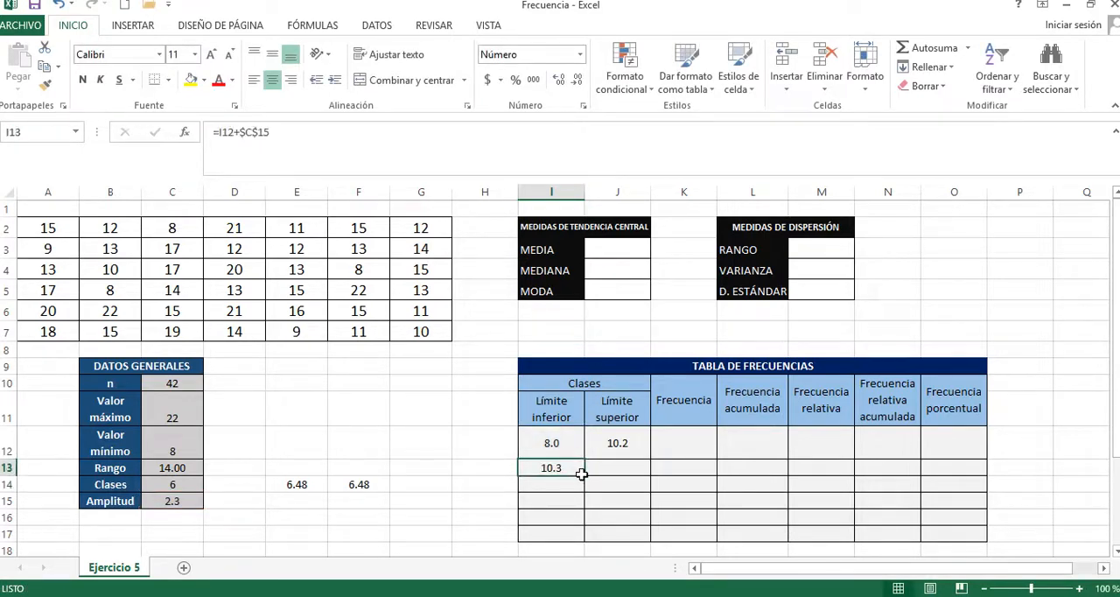
{"action": "left_click_drag", "start_coordinate": [575, 470], "coordinate": [578, 537]}
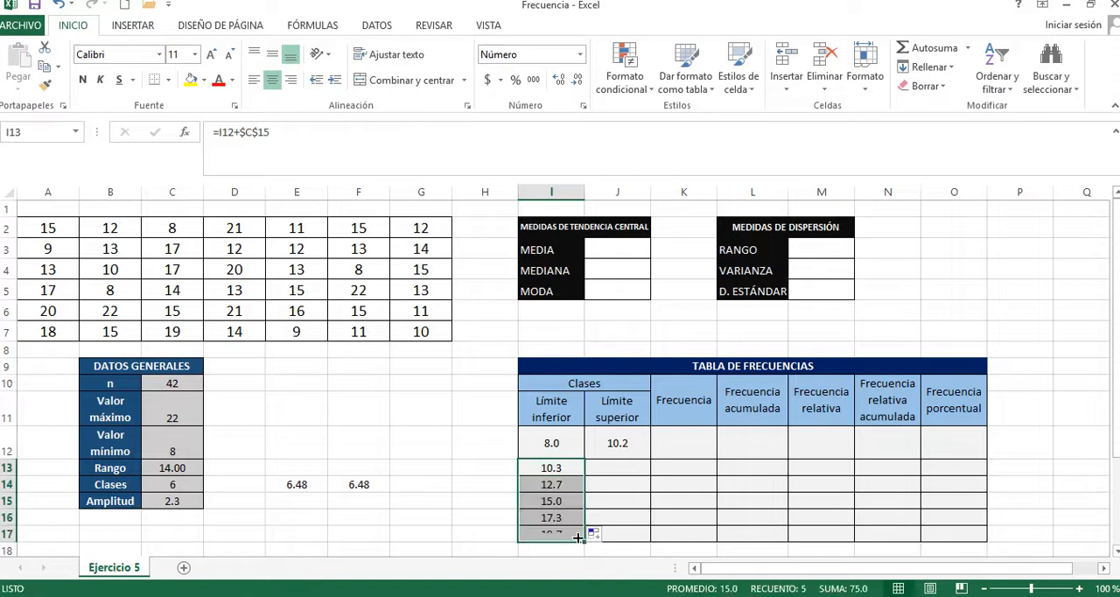
{"action": "left_click", "coordinate": [573, 472]}
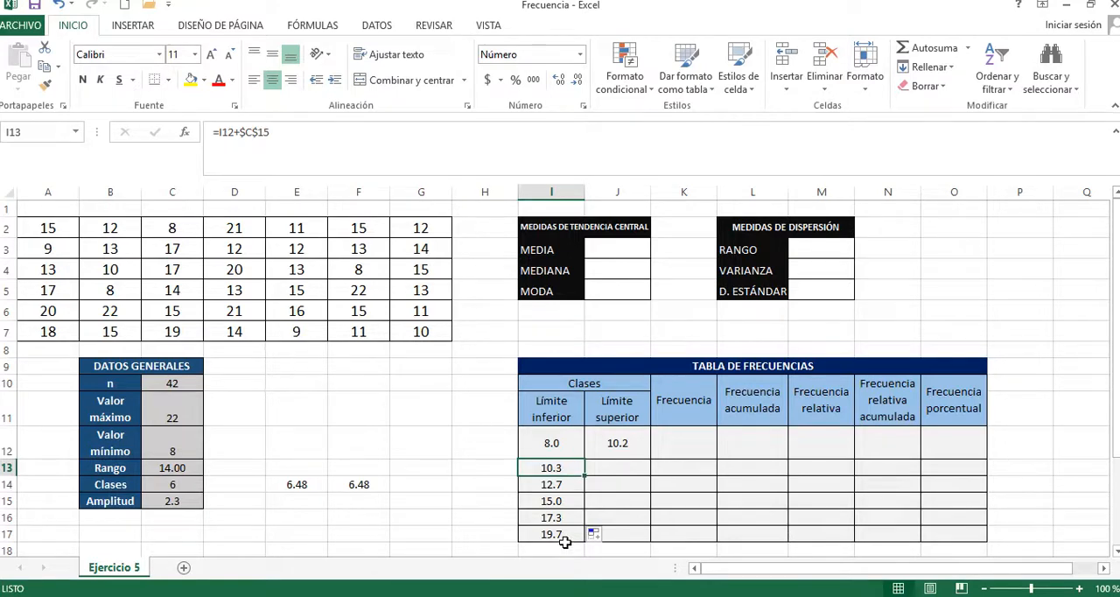
{"action": "key", "text": "ctrl+z"}
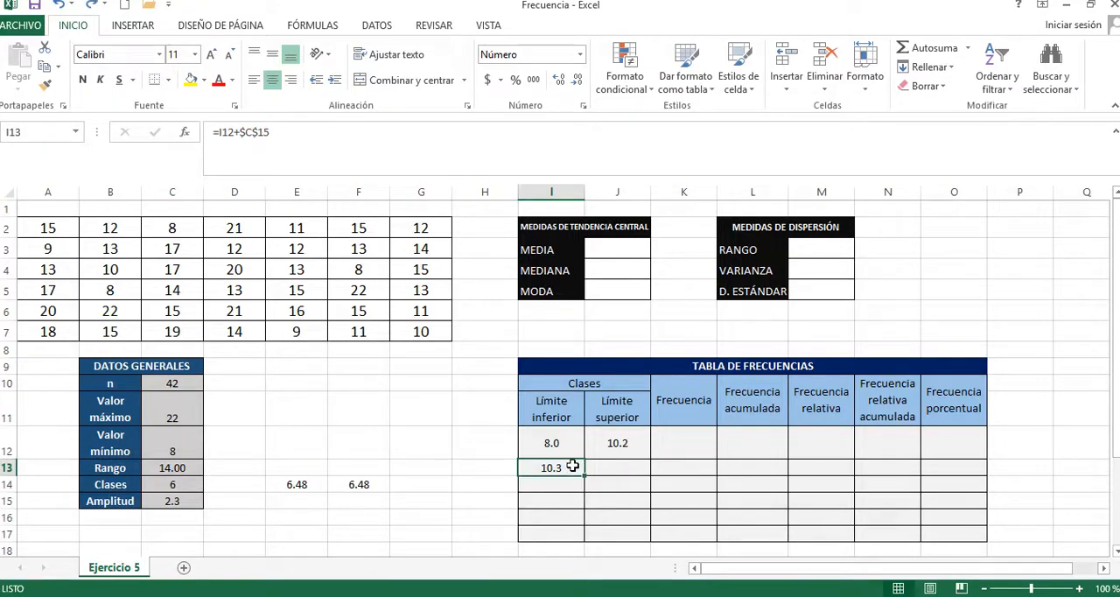
Step: Rebuild the second part of the I13 formula, entering the dollar signs by hand to get =I12+$C$15
{"action": "left_click", "coordinate": [318, 153]}
{"action": "key", "text": "BackSpace"}
{"action": "key", "text": "BackSpace"}
{"action": "key", "text": "BackSpace"}
{"action": "key", "text": "BackSpace"}
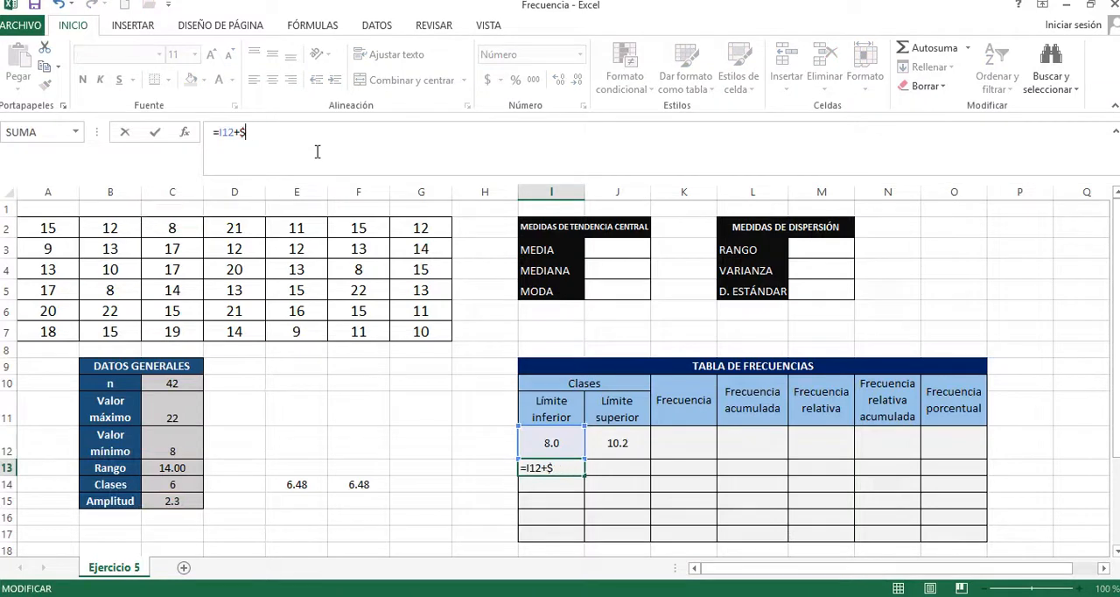
{"action": "key", "text": "BackSpace"}
{"action": "key", "text": "BackSpace"}
{"action": "type", "text": "+"}
{"action": "left_click", "coordinate": [174, 498]}
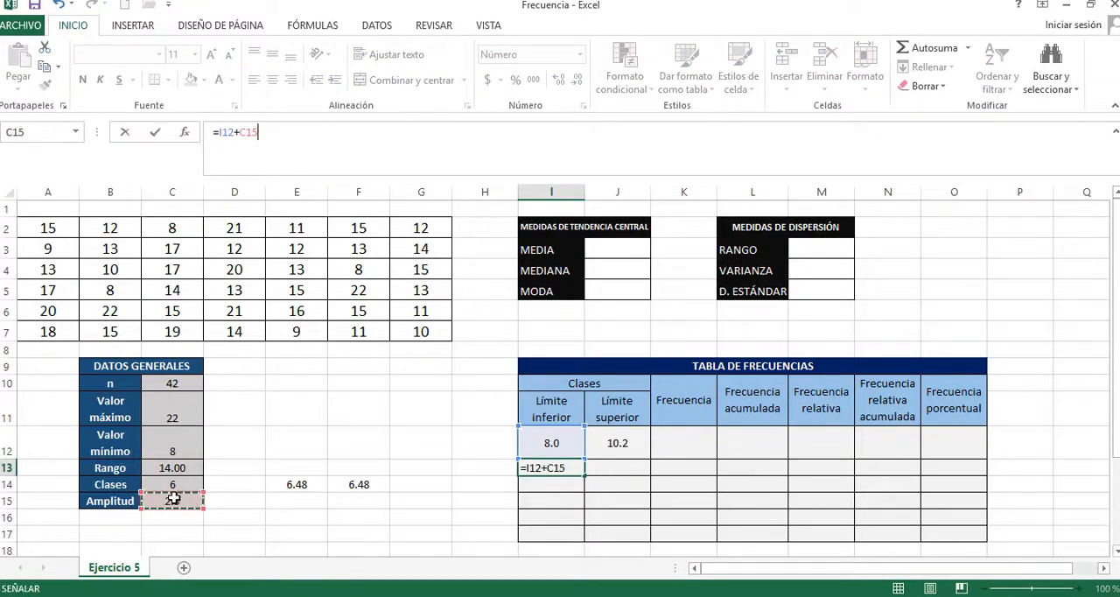
{"action": "left_click", "coordinate": [241, 132]}
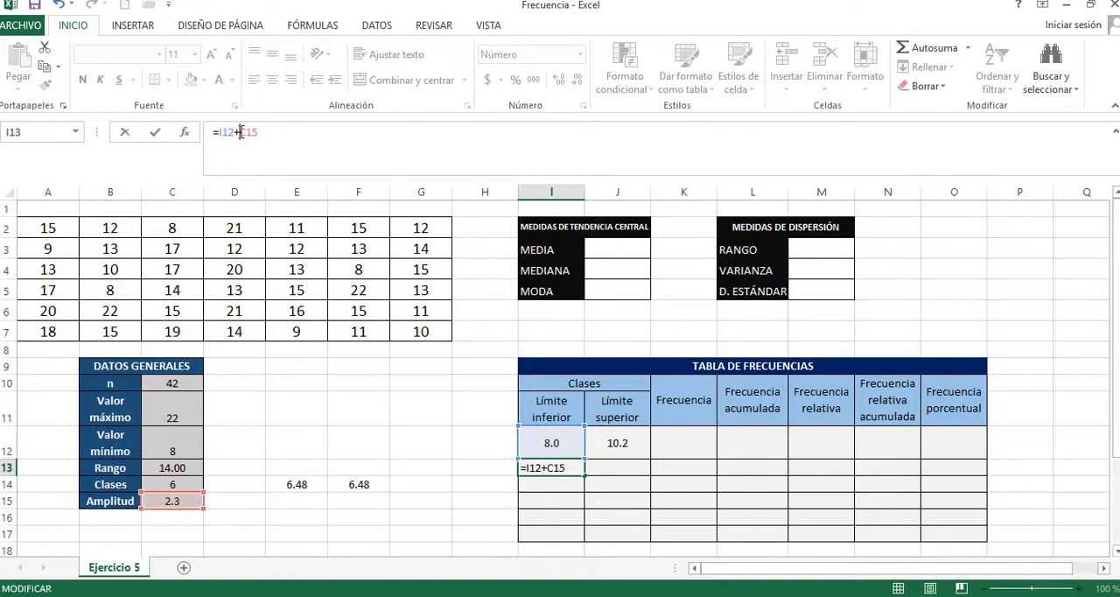
{"action": "type", "text": "$C$"}
{"action": "key", "text": "Return"}
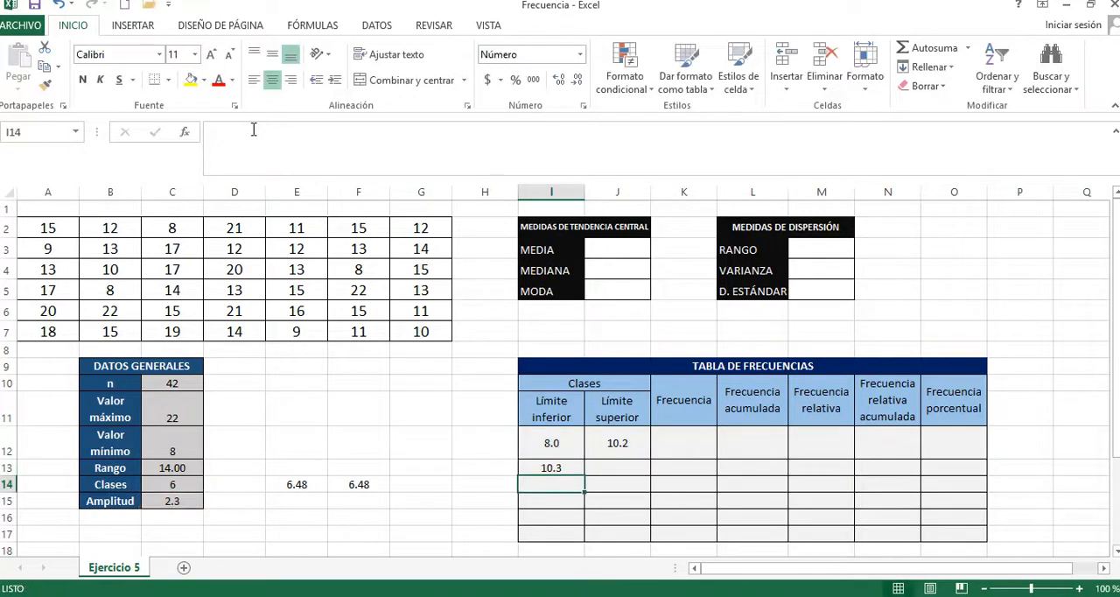
Step: Fill the Límite inferior column from I13 down to I17 and check the formula in I17
{"action": "left_click", "coordinate": [568, 468]}
{"action": "left_click_drag", "start_coordinate": [585, 476], "coordinate": [589, 540]}
{"action": "left_click", "coordinate": [560, 533]}
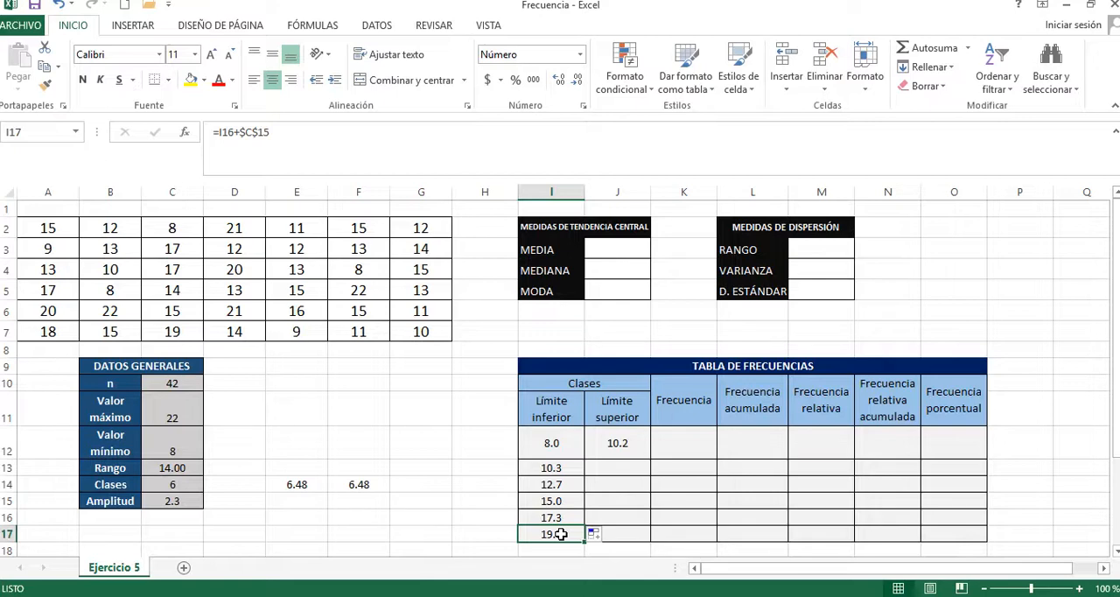
Step: Fix the Amplitud reference in J12 as =(I12+$C$15)-0.1 and copy the upper limit formula down through J17
{"action": "left_click", "coordinate": [627, 444]}
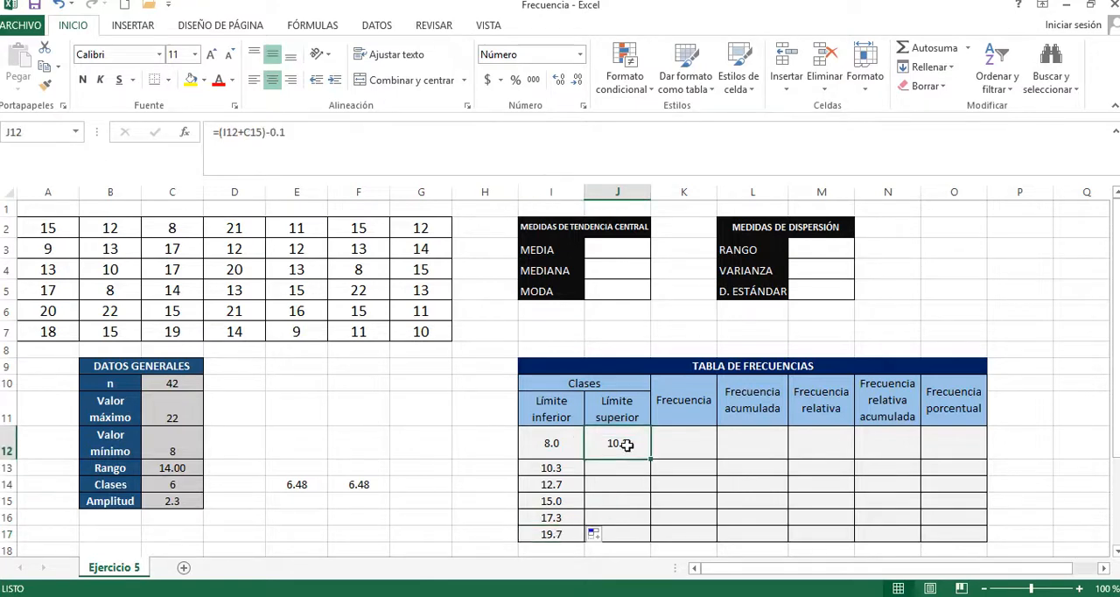
{"action": "double_click", "coordinate": [626, 444]}
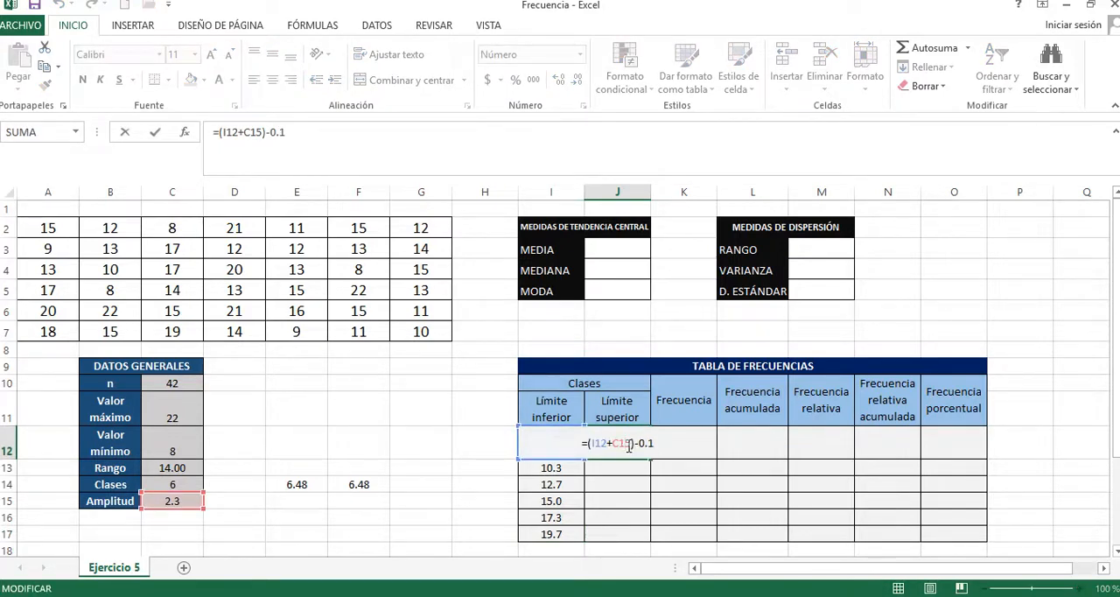
{"action": "key", "text": "F4"}
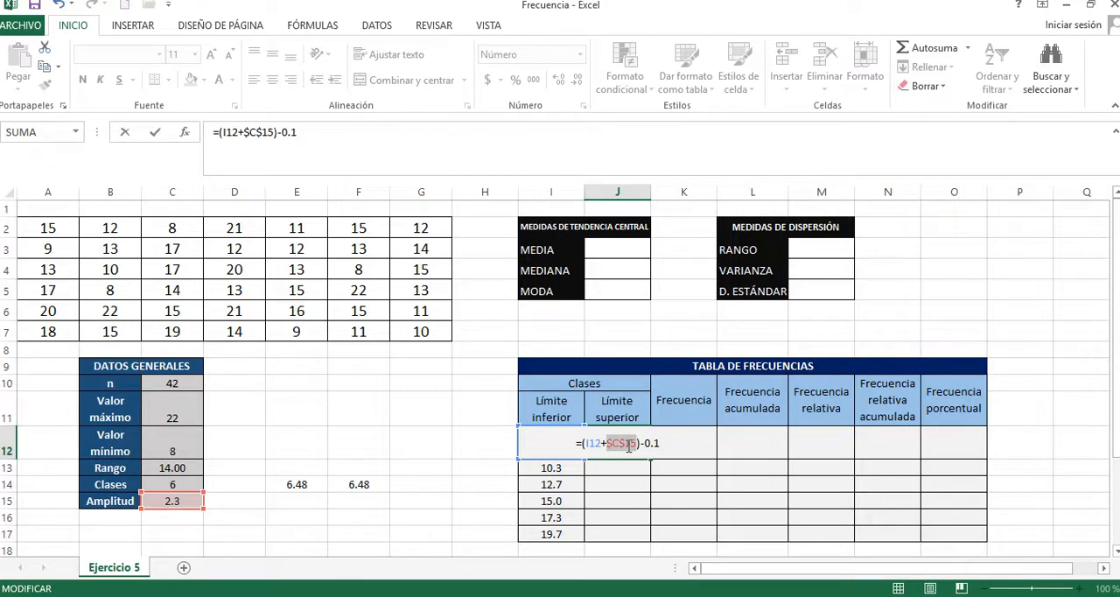
{"action": "key", "text": "Return"}
{"action": "left_click", "coordinate": [635, 444]}
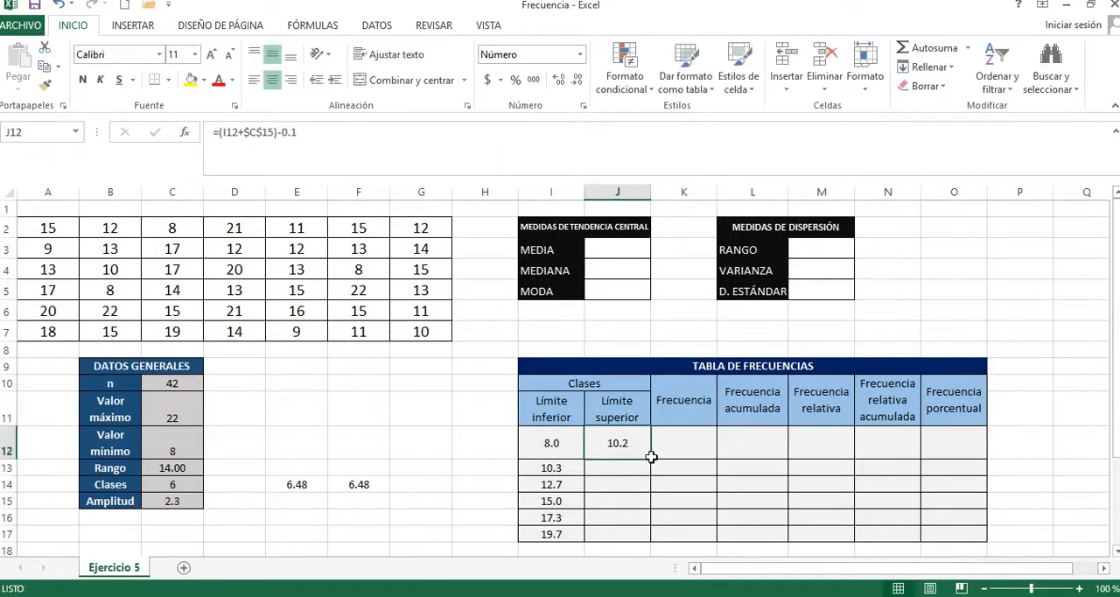
{"action": "left_click_drag", "start_coordinate": [650, 456], "coordinate": [635, 535]}
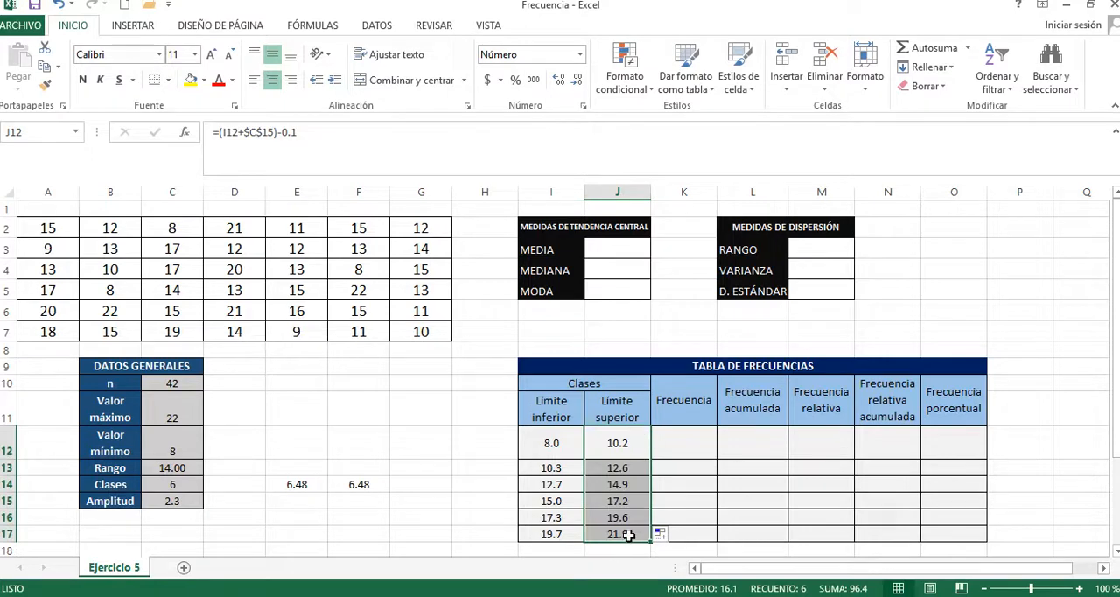
{"action": "left_click", "coordinate": [628, 536]}
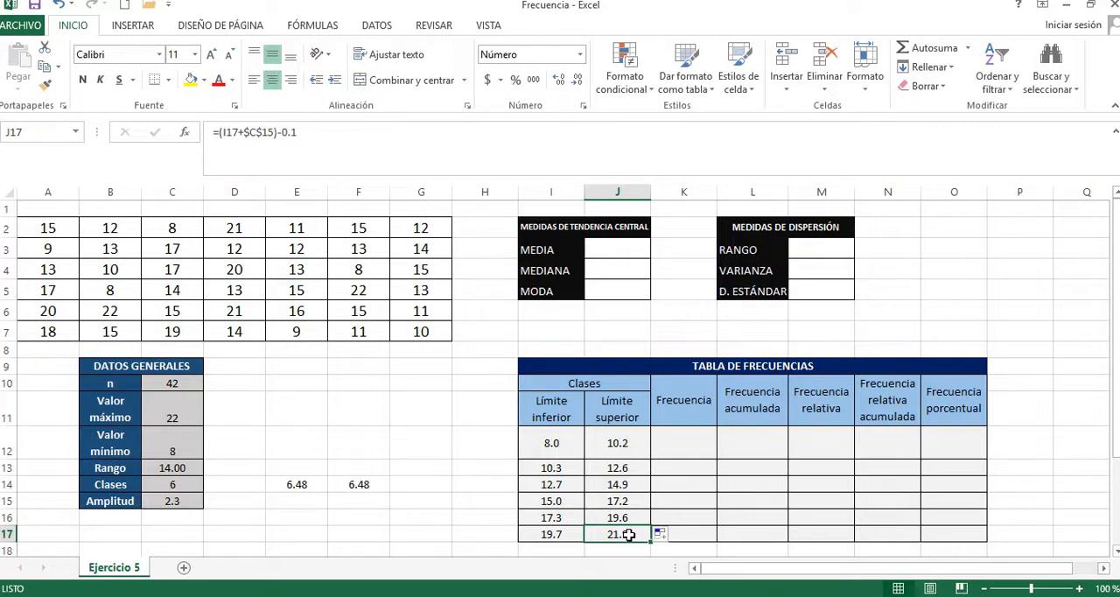
Step: Replace the last Límite superior in J17 with the value 22
{"action": "left_click", "coordinate": [557, 533]}
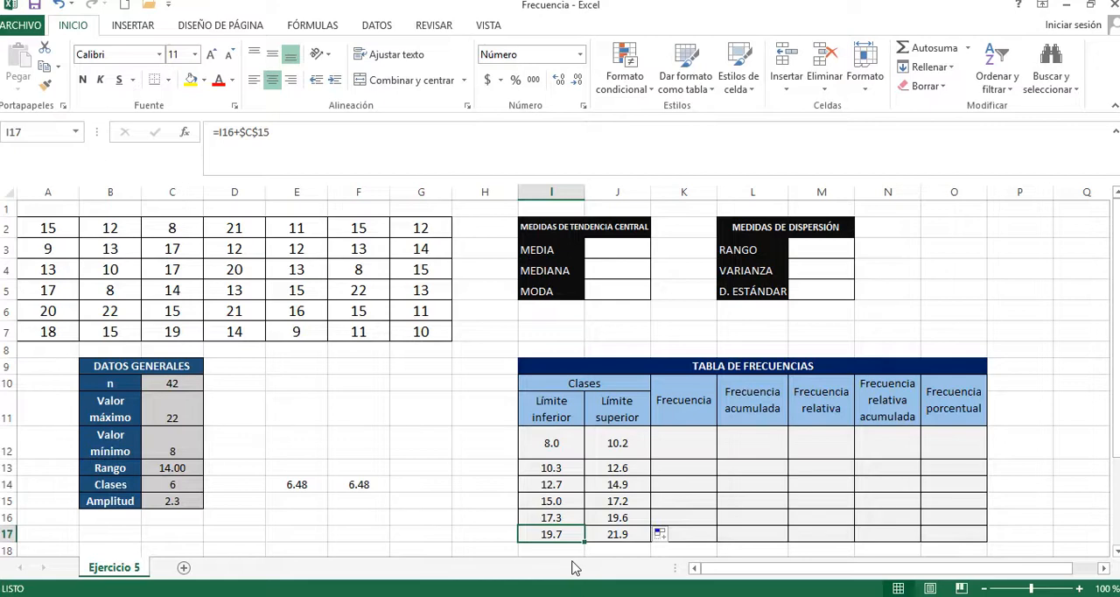
{"action": "left_click", "coordinate": [635, 533]}
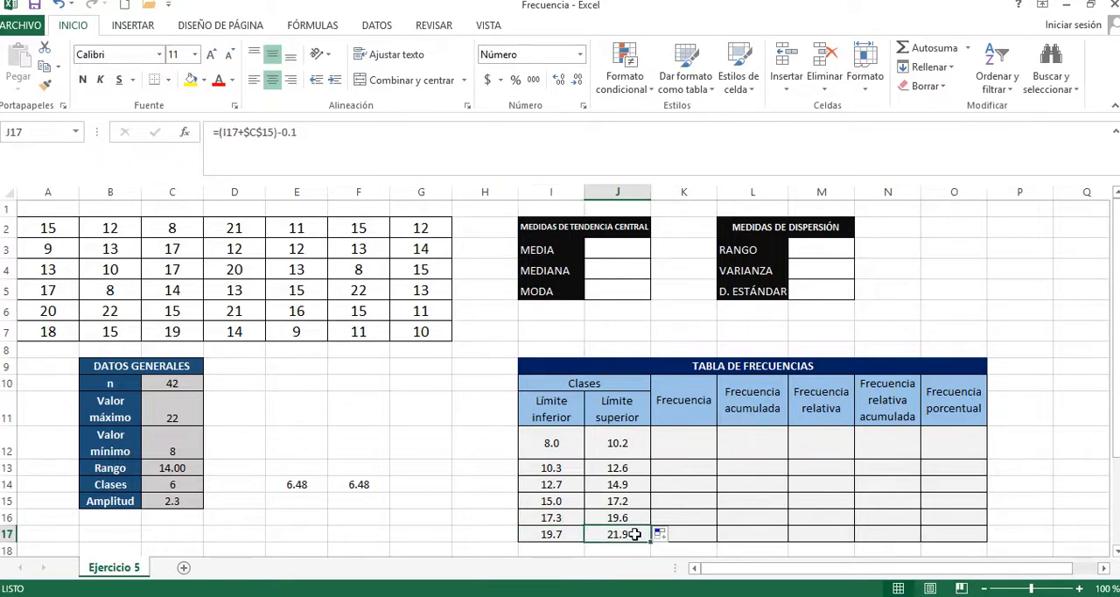
{"action": "type", "text": "22"}
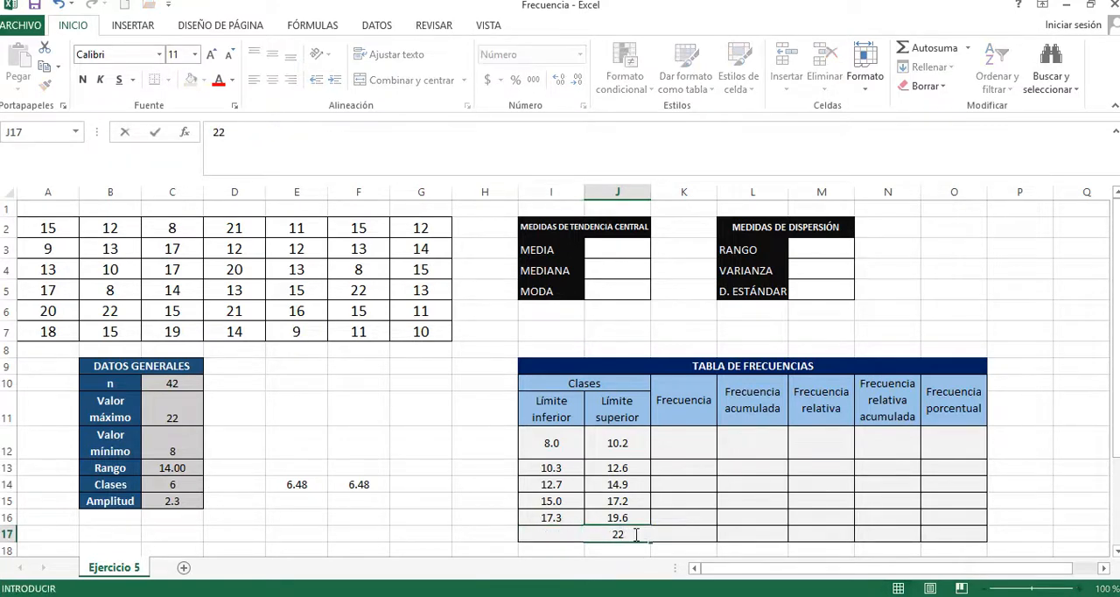
{"action": "key", "text": "Return"}
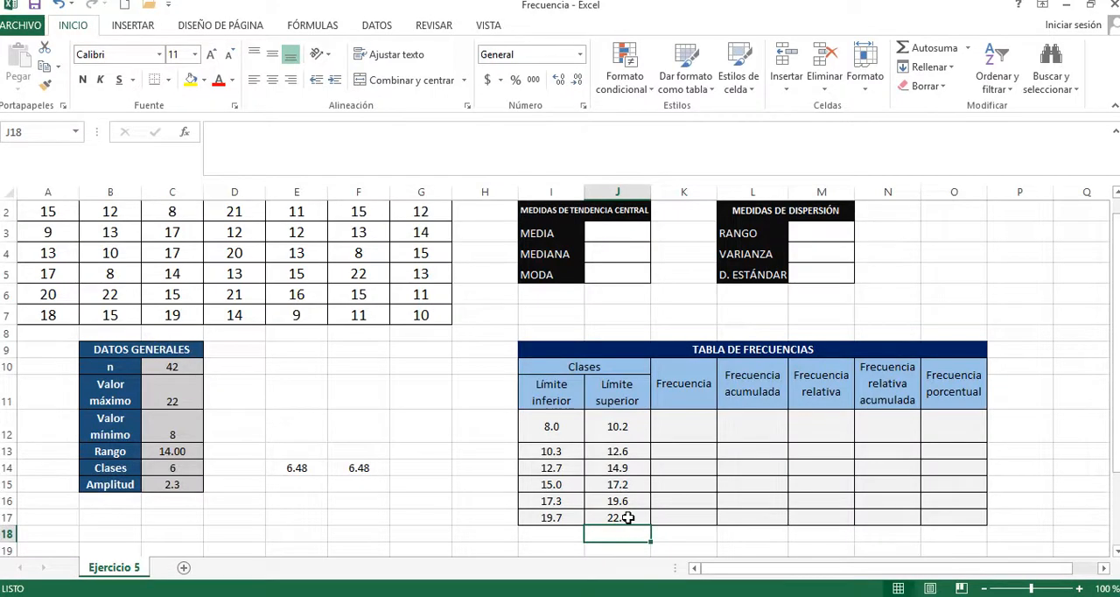
Step: Center the Datos Generales values in C10:C15 vertically within their cells
{"action": "left_click", "coordinate": [184, 396]}
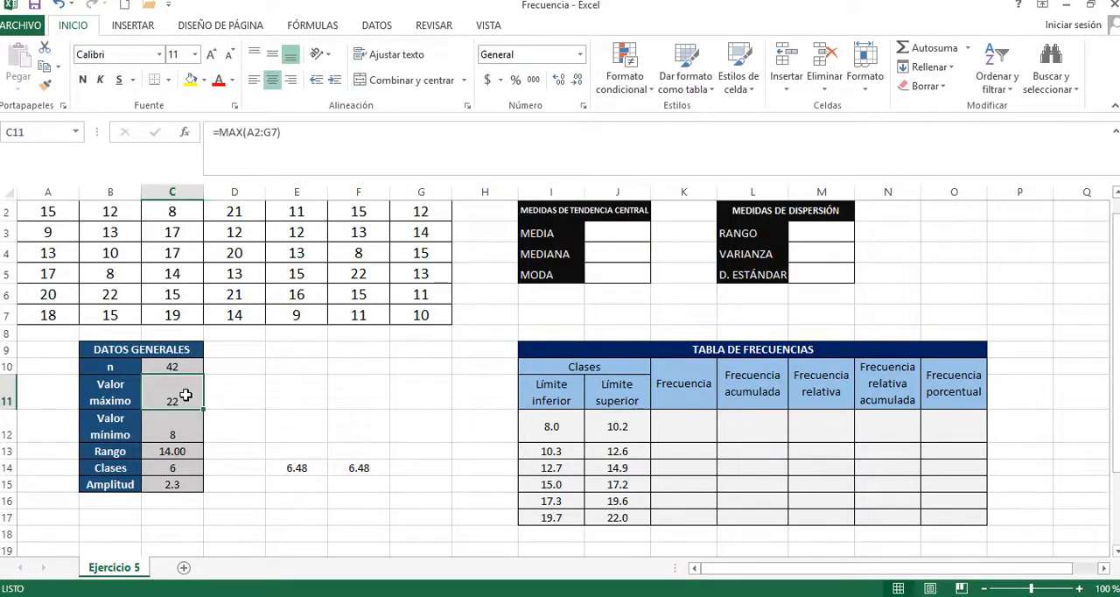
{"action": "left_click_drag", "start_coordinate": [179, 483], "coordinate": [180, 365]}
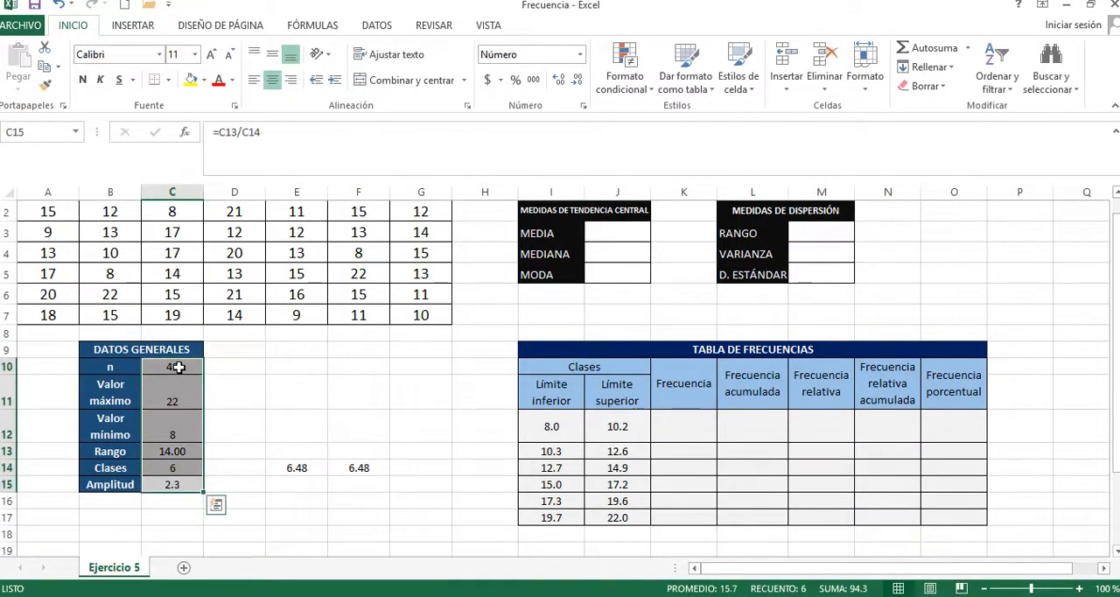
{"action": "left_click", "coordinate": [272, 54]}
{"action": "key", "text": "Return"}
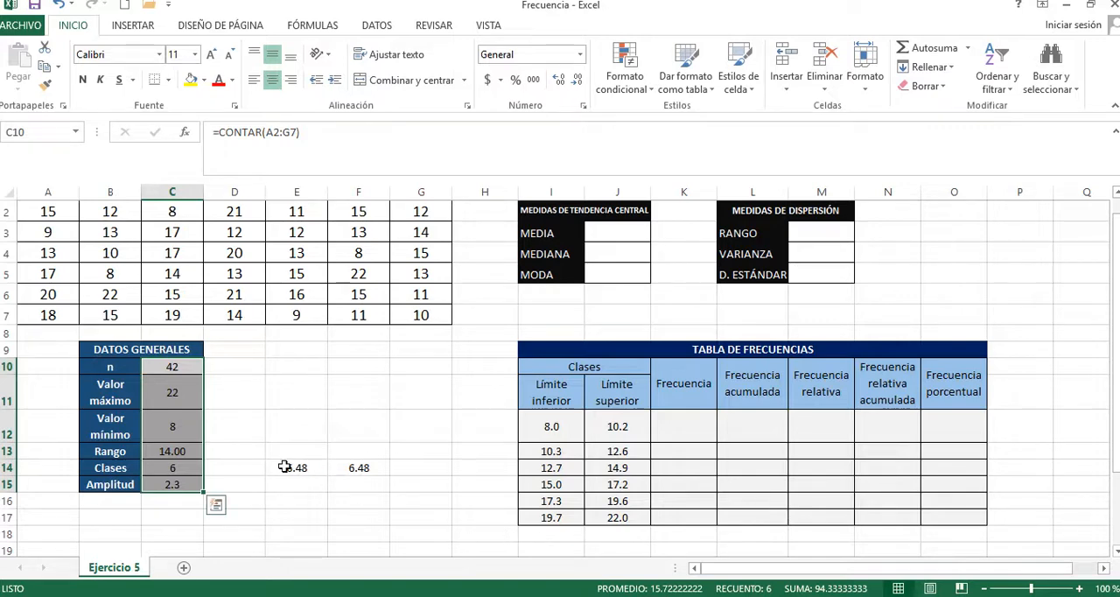
Step: Link the last Límite superior in J17 to the Valor máximo with =C11
{"action": "left_click", "coordinate": [618, 517]}
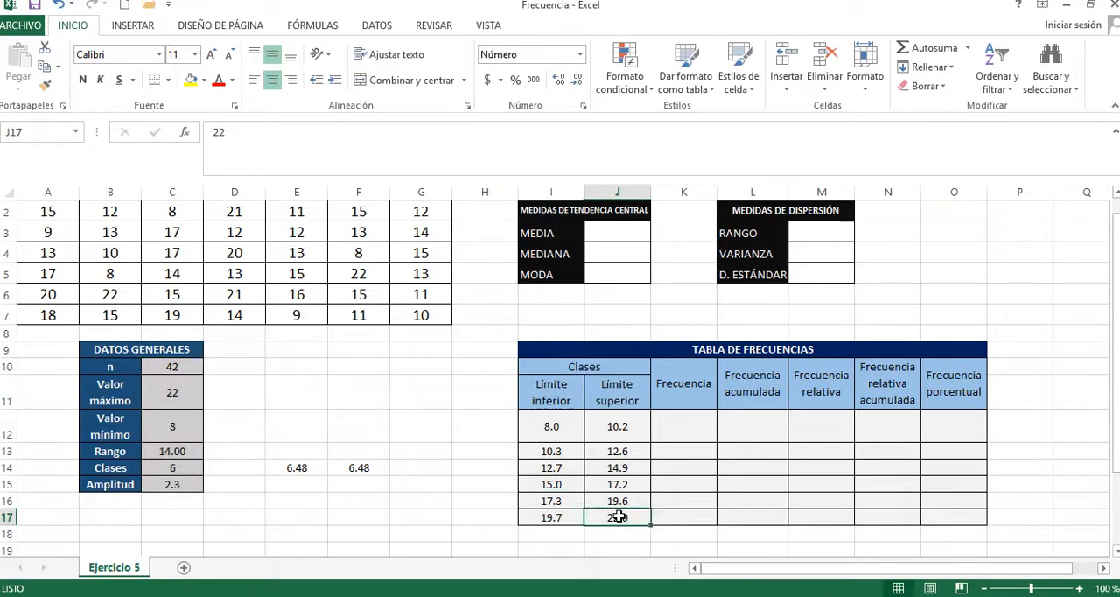
{"action": "type", "text": "="}
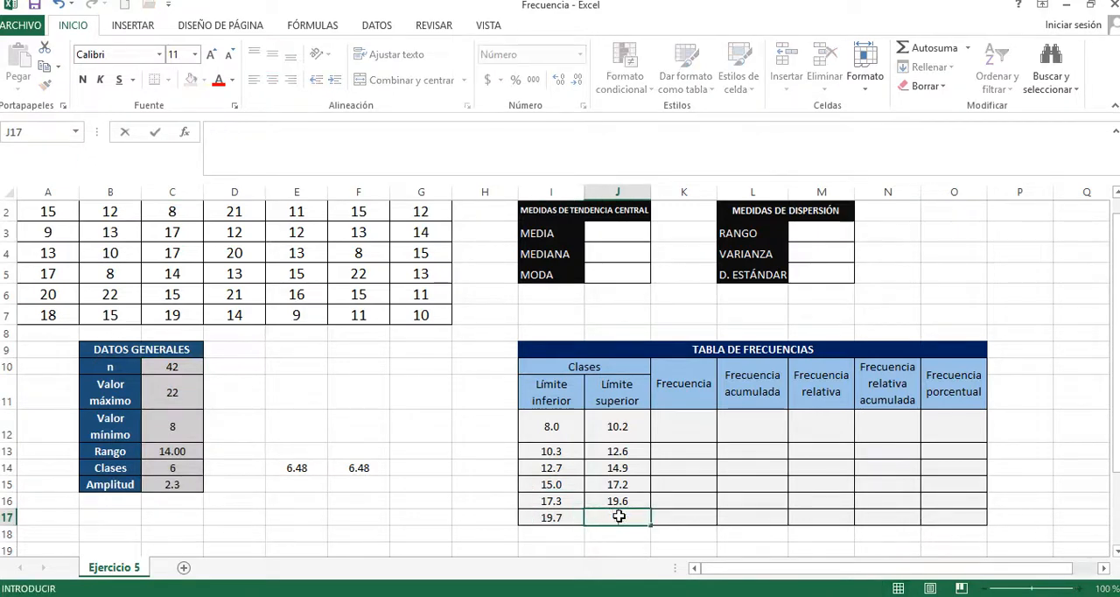
{"action": "left_click", "coordinate": [188, 397]}
{"action": "key", "text": "Return"}
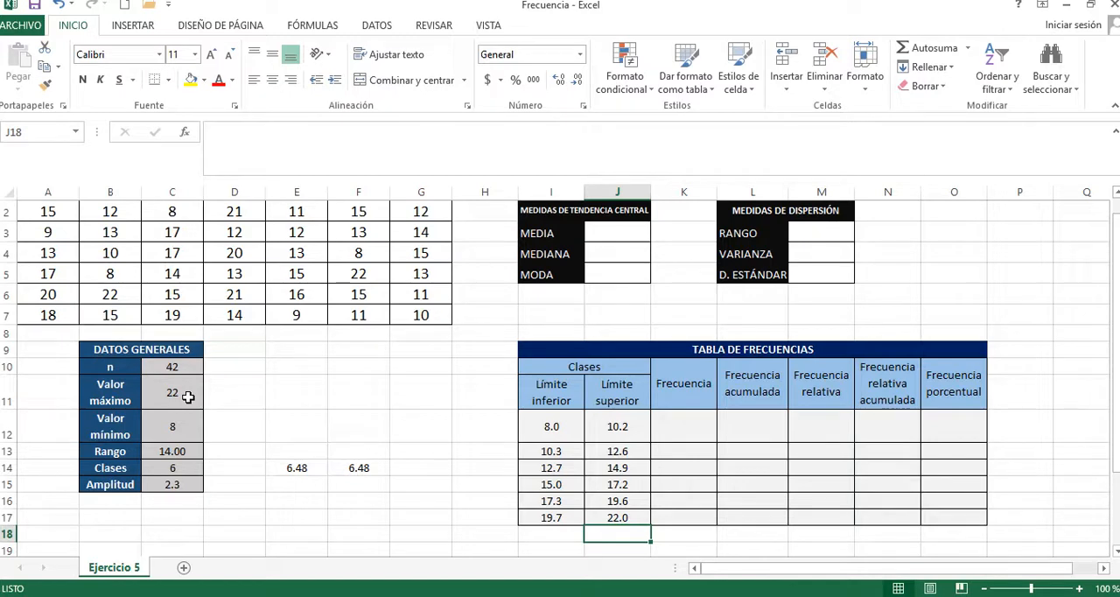
Step: Calculate the first Frecuencia in K12 with =FRECUENCIA(A2:G7,J12:J17), using the data range and the upper class limits
{"action": "left_click", "coordinate": [707, 443]}
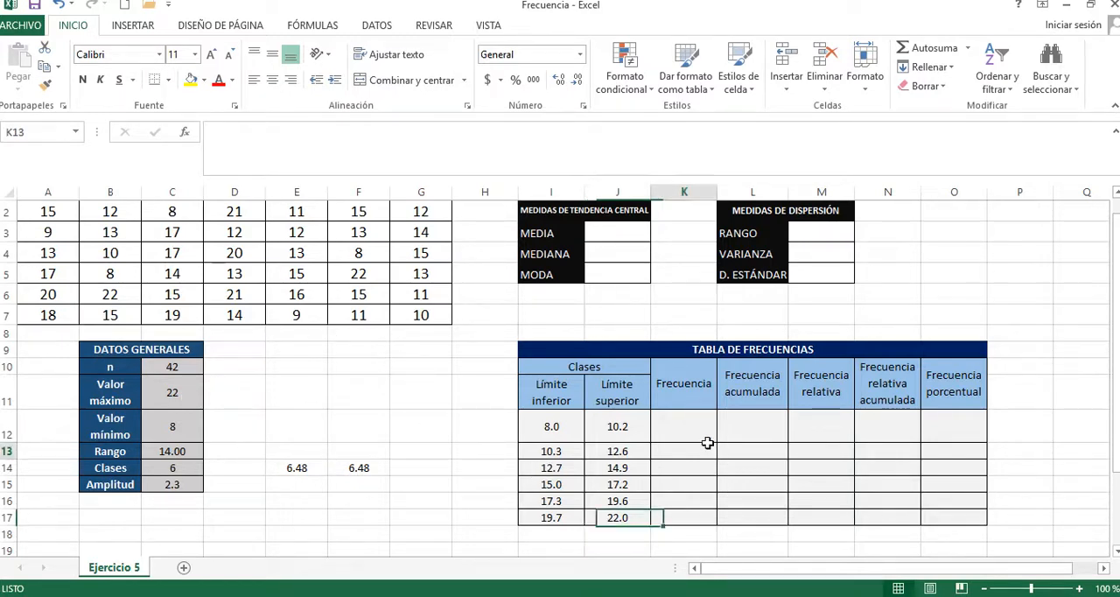
{"action": "left_click", "coordinate": [692, 424]}
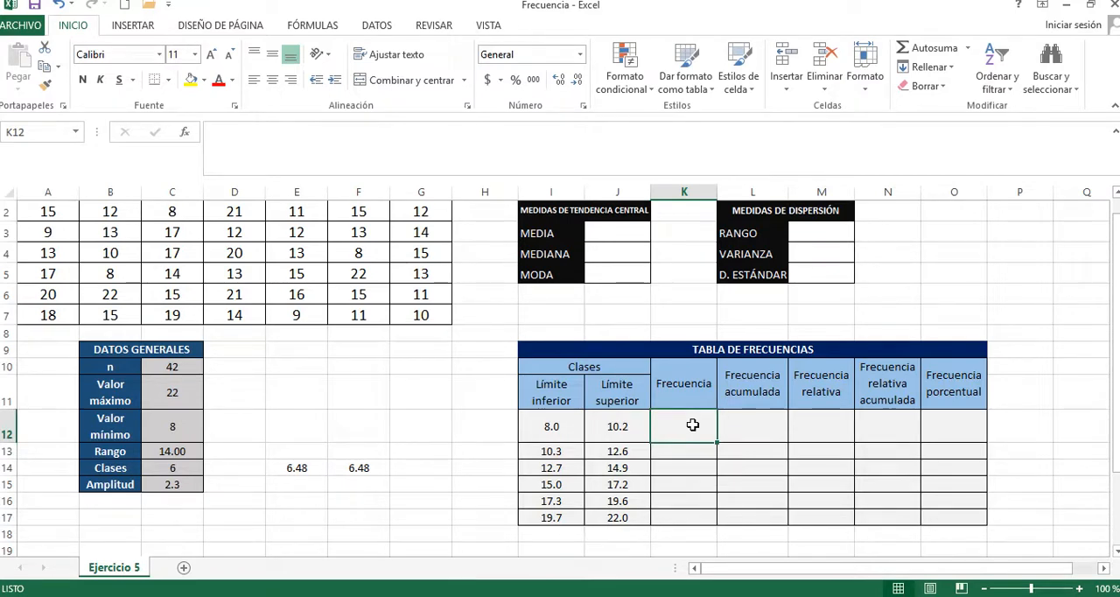
{"action": "type", "text": "=FRECUENC"}
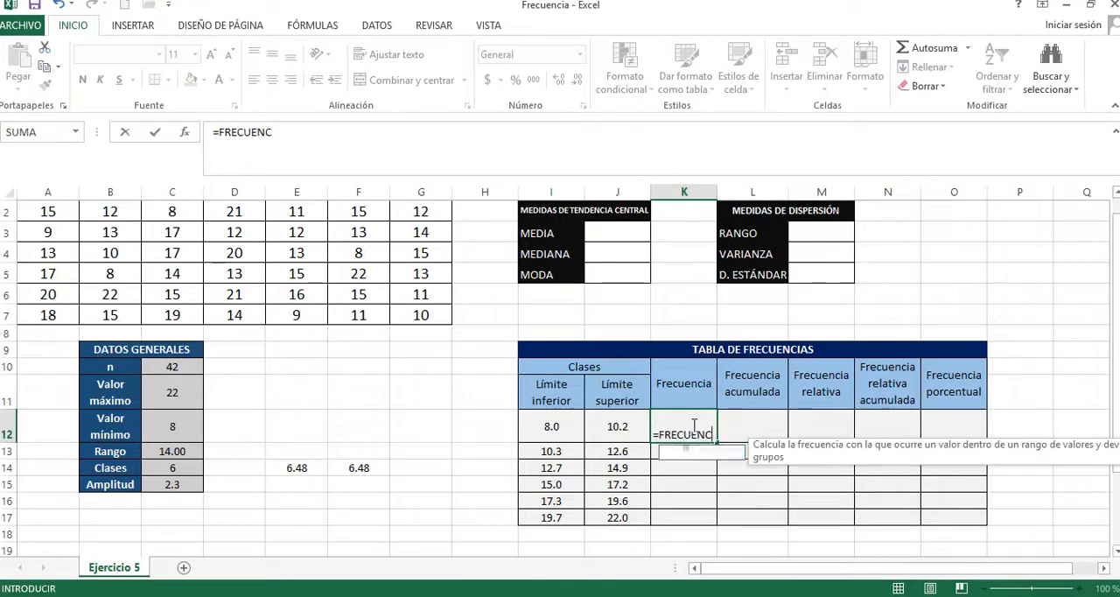
{"action": "type", "text": "IA"}
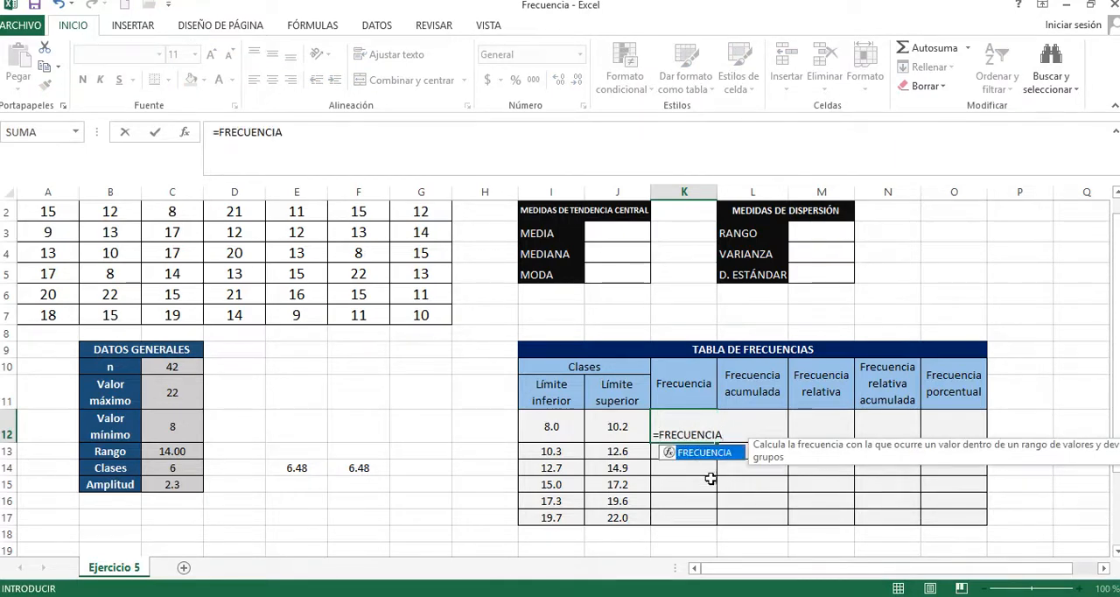
{"action": "double_click", "coordinate": [720, 452]}
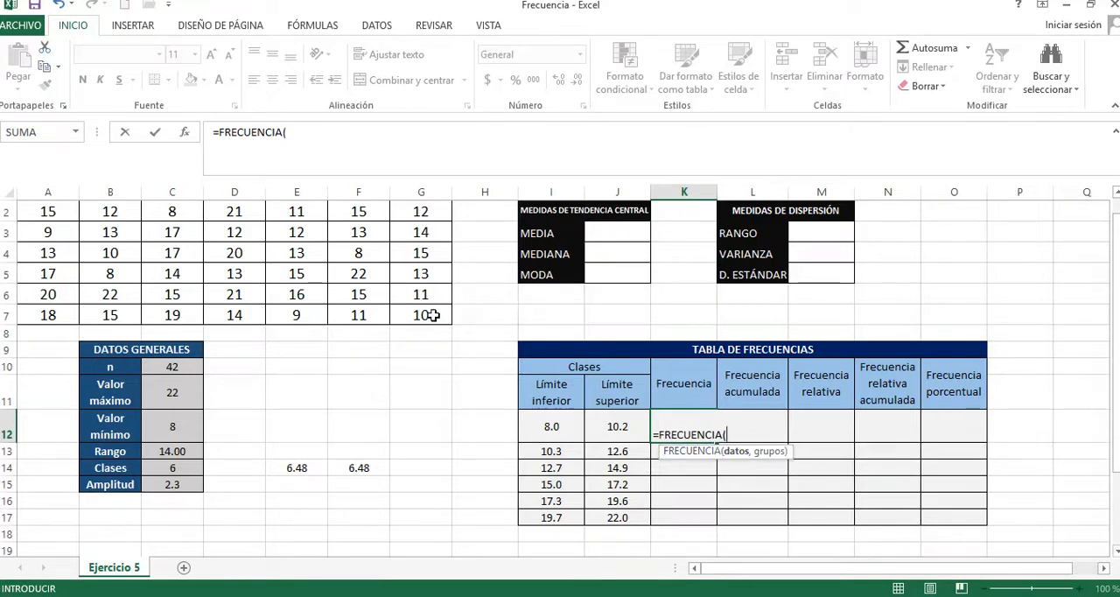
{"action": "left_click_drag", "start_coordinate": [431, 314], "coordinate": [35, 208]}
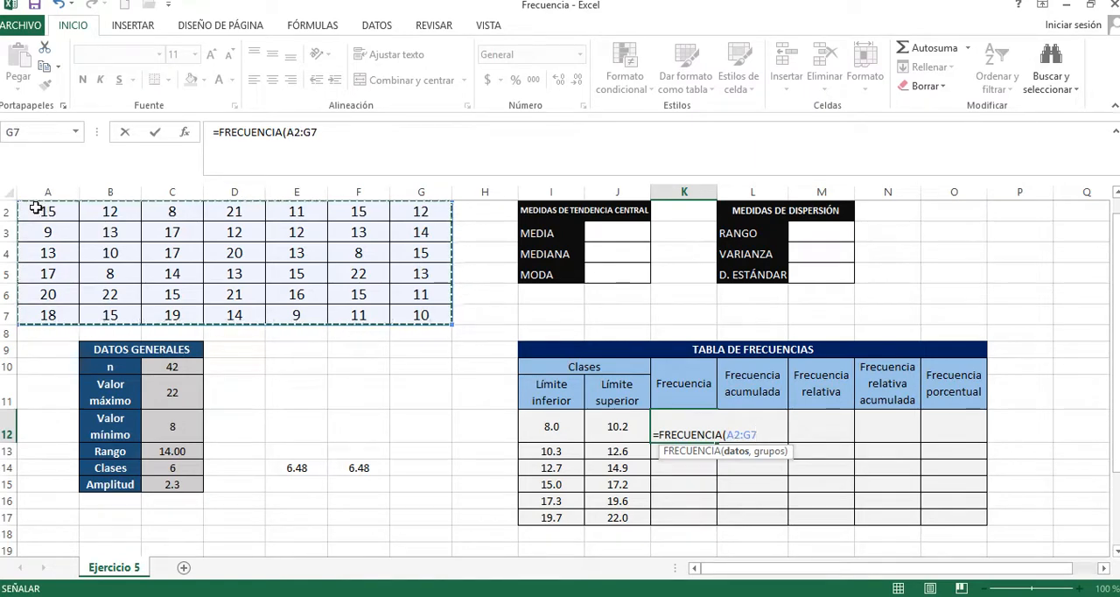
{"action": "type", "text": ","}
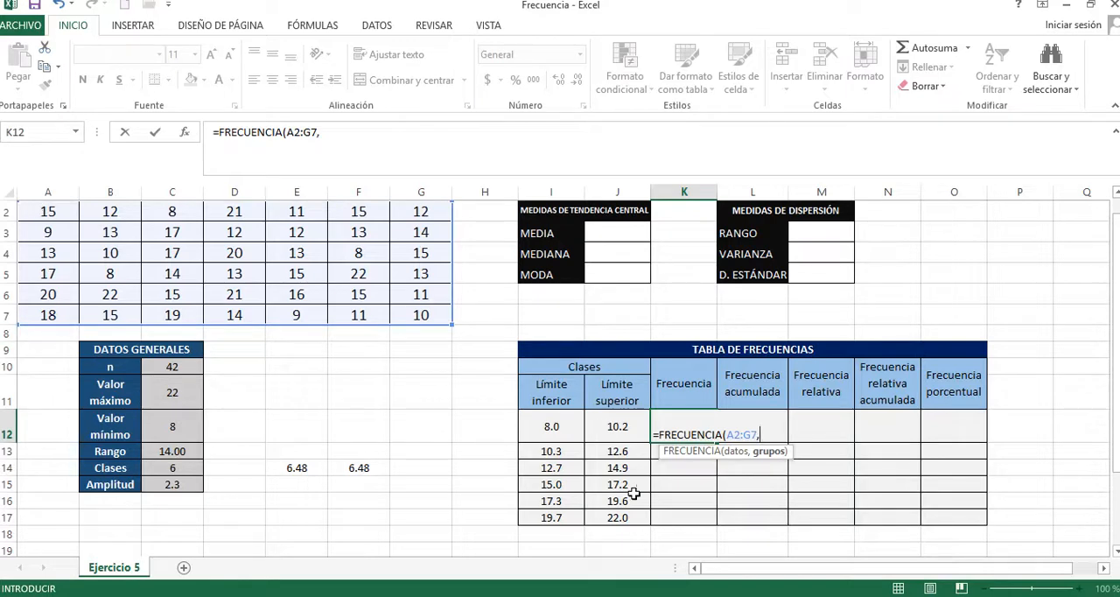
{"action": "left_click_drag", "start_coordinate": [630, 517], "coordinate": [618, 427]}
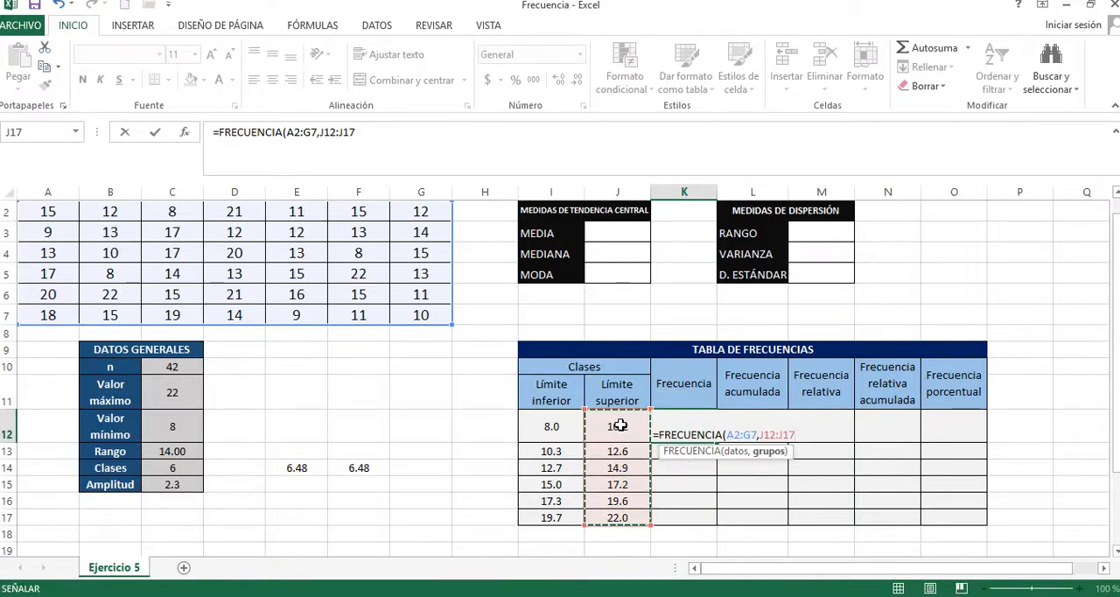
{"action": "type", "text": ")"}
{"action": "key", "text": "Return"}
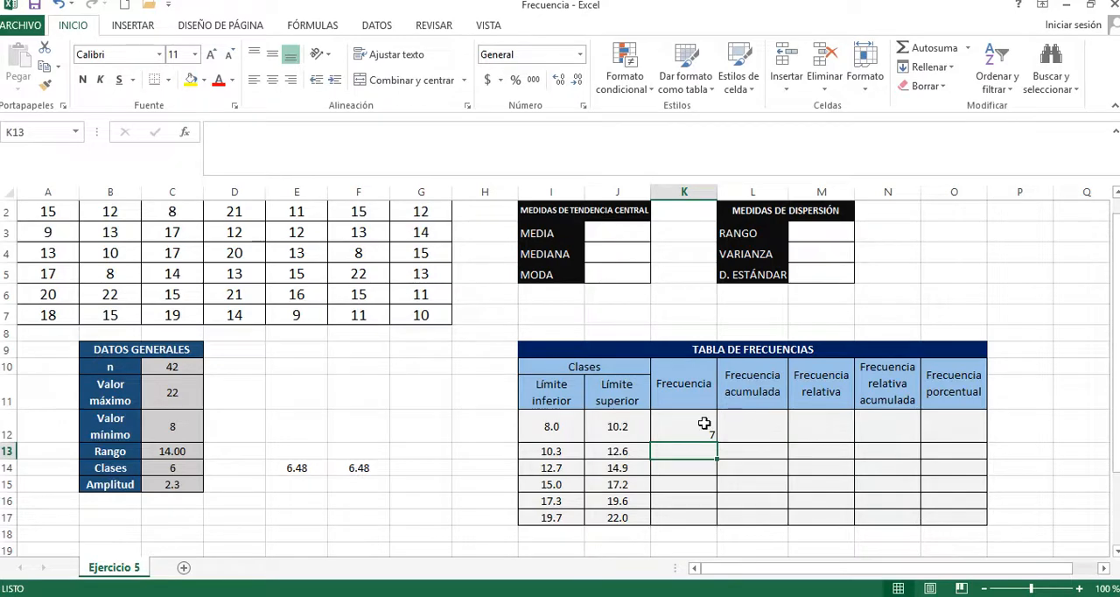
Step: Center the frequency table cells K12:O17 both horizontally and vertically
{"action": "left_click_drag", "start_coordinate": [708, 426], "coordinate": [959, 519]}
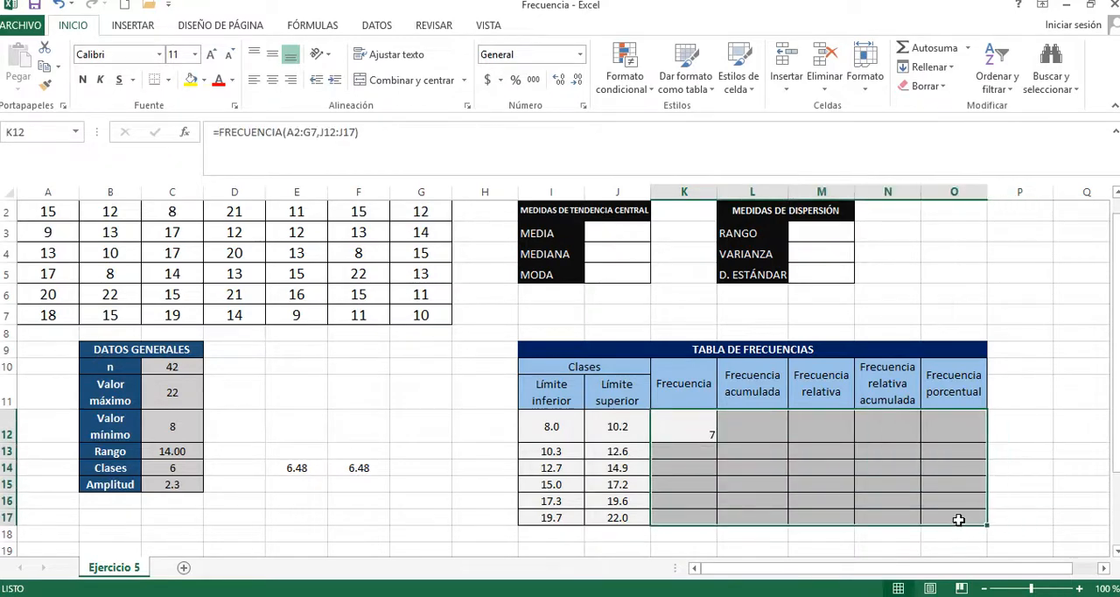
{"action": "left_click", "coordinate": [272, 79]}
{"action": "left_click", "coordinate": [272, 54]}
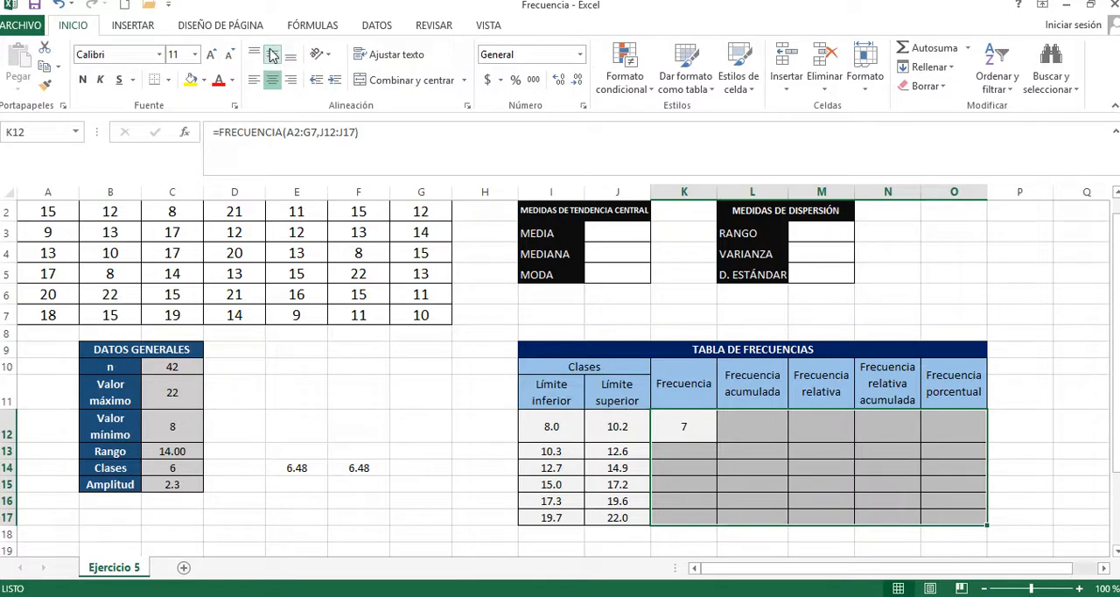
Step: Try copying the FRECUENCIA formula from K12 down through K17 and inspect the references in the copied cells
{"action": "left_click", "coordinate": [681, 426]}
{"action": "left_click", "coordinate": [682, 426]}
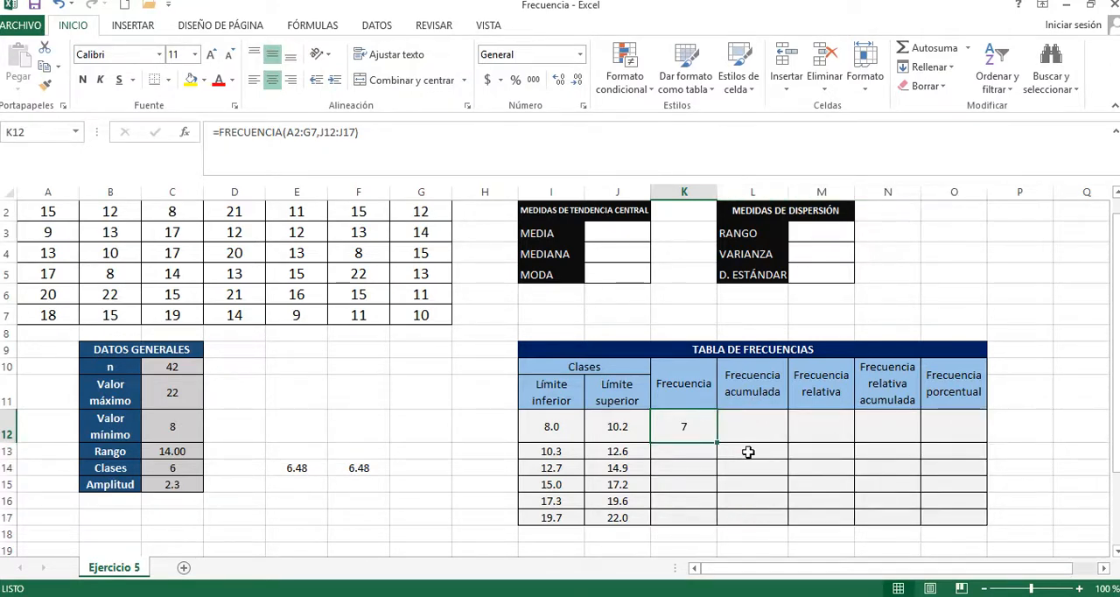
{"action": "left_click_drag", "start_coordinate": [716, 442], "coordinate": [694, 528]}
{"action": "left_click", "coordinate": [700, 466]}
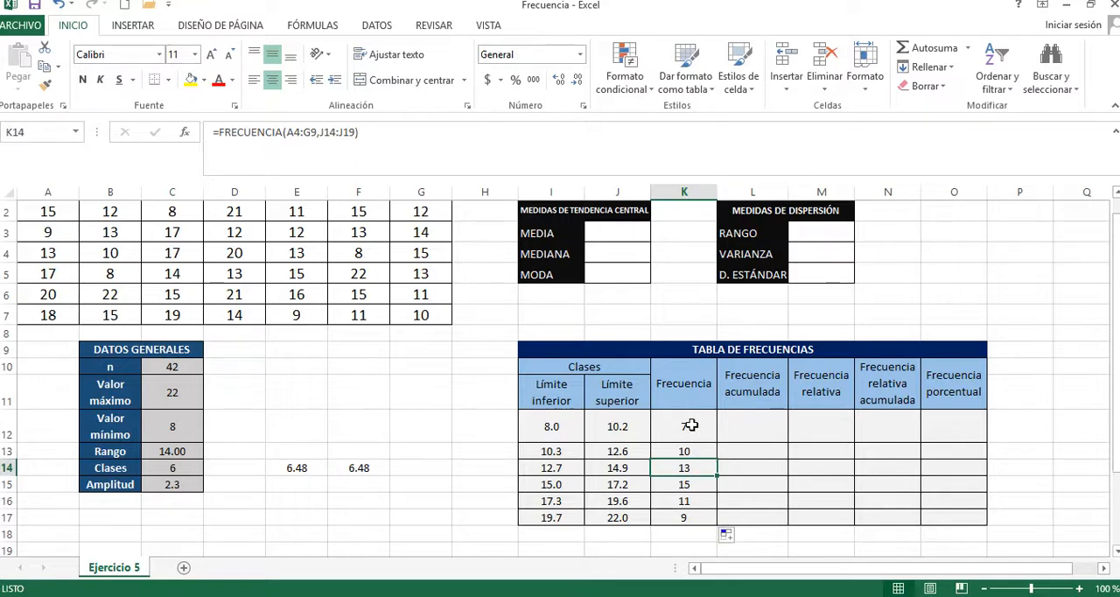
{"action": "left_click", "coordinate": [691, 425]}
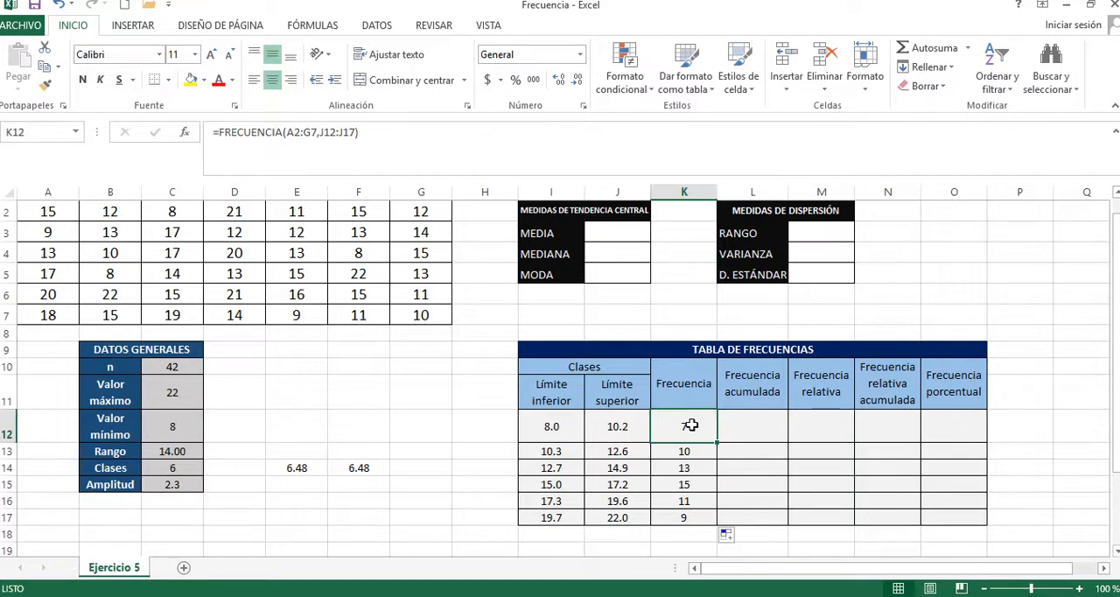
{"action": "left_click", "coordinate": [709, 456]}
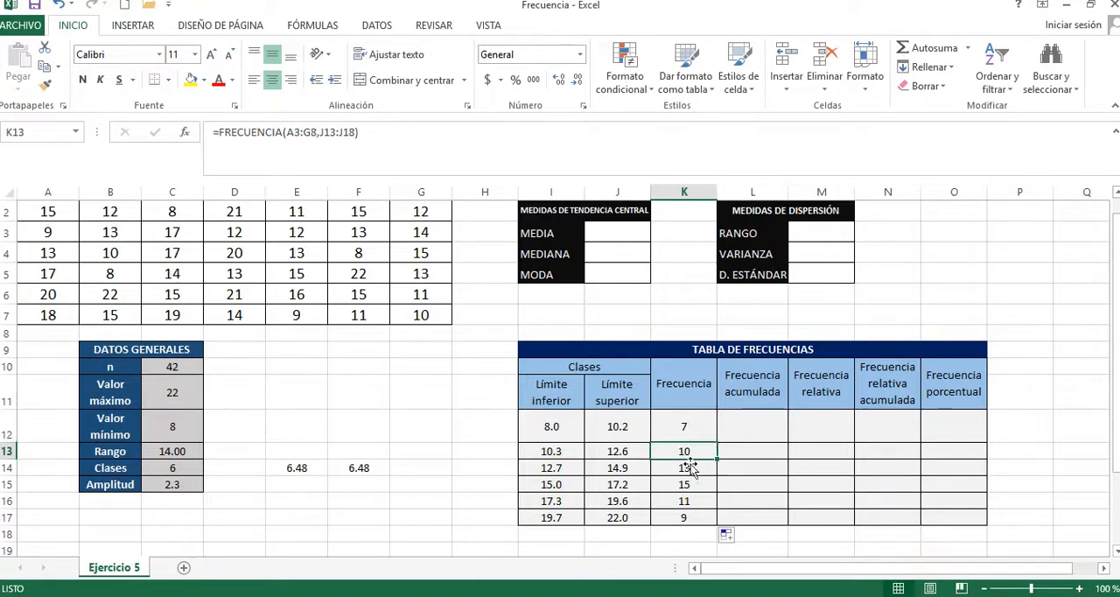
Step: Total the Frecuencia column in K18 with =SUMA(K12:K17) and compare it with n in C10
{"action": "left_click", "coordinate": [682, 535]}
{"action": "type", "text": "=SUMA("}
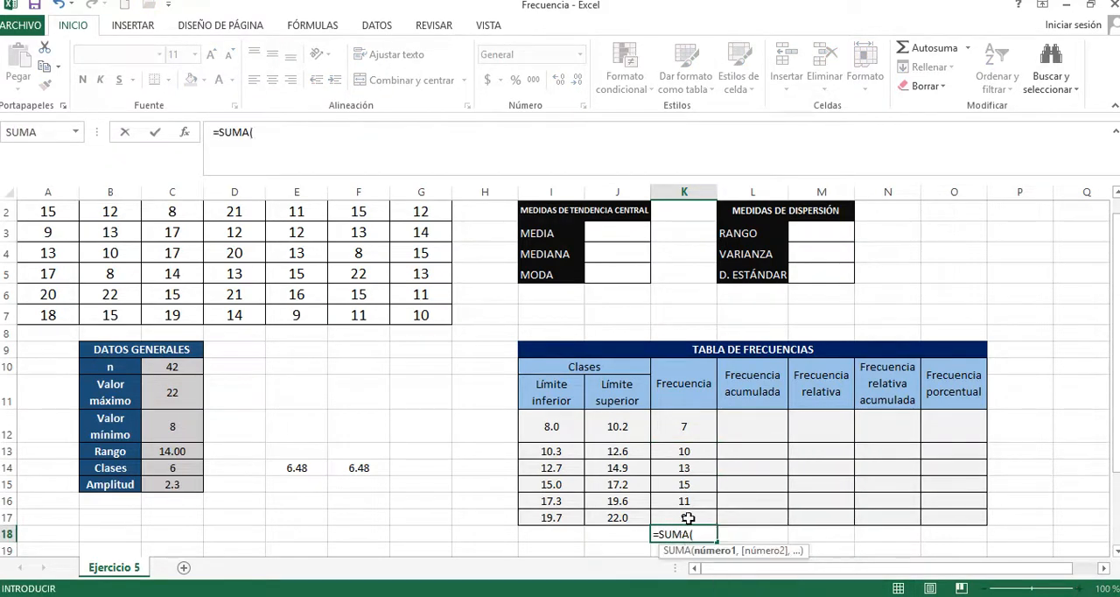
{"action": "left_click_drag", "start_coordinate": [691, 517], "coordinate": [685, 424]}
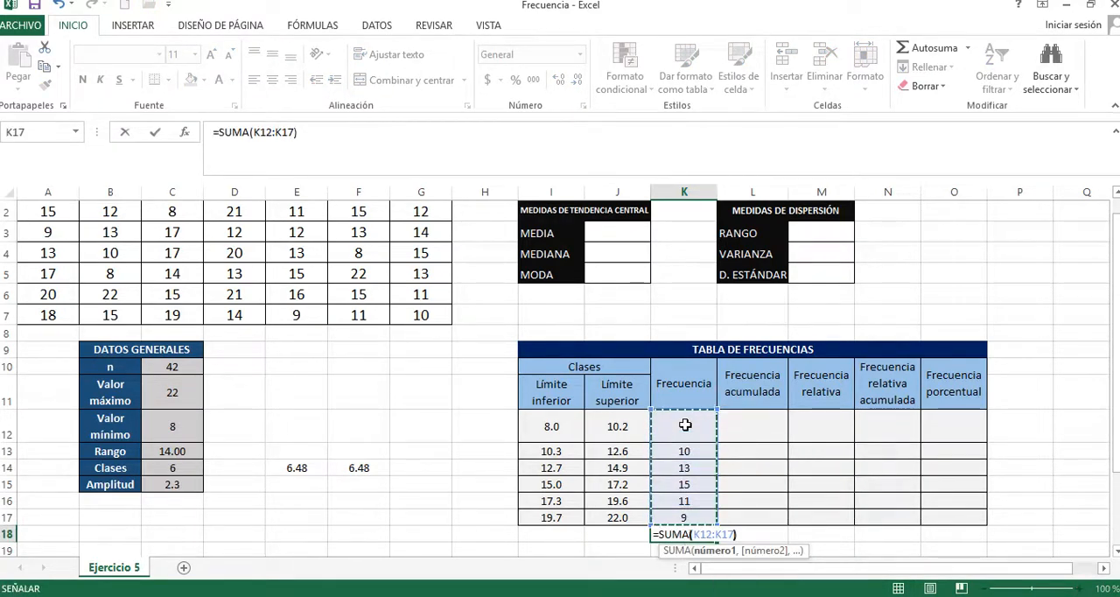
{"action": "type", "text": ")"}
{"action": "key", "text": "Return"}
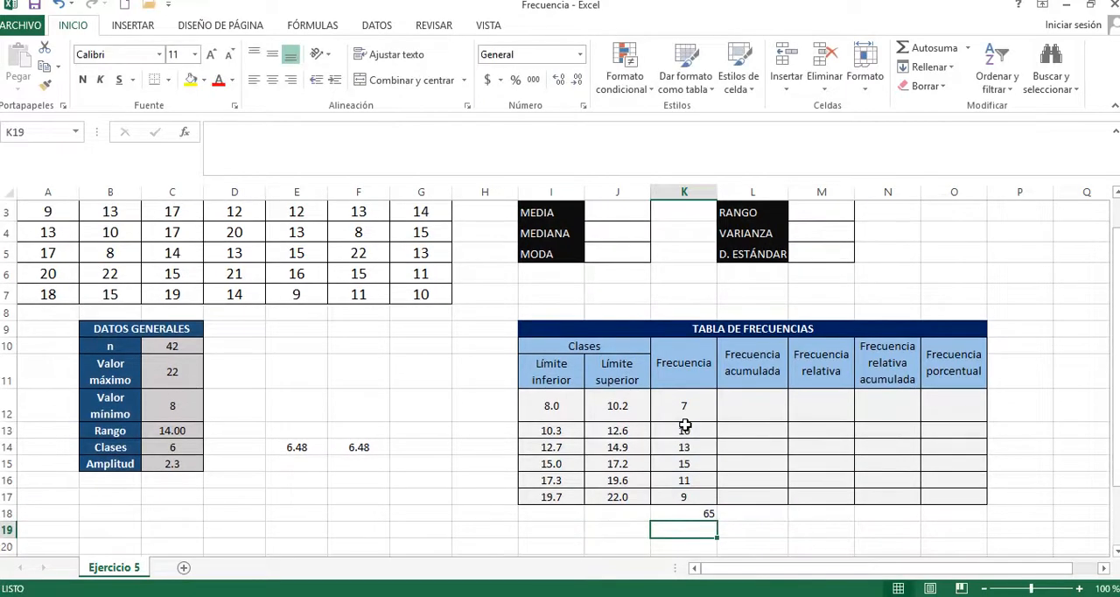
{"action": "left_click", "coordinate": [179, 348]}
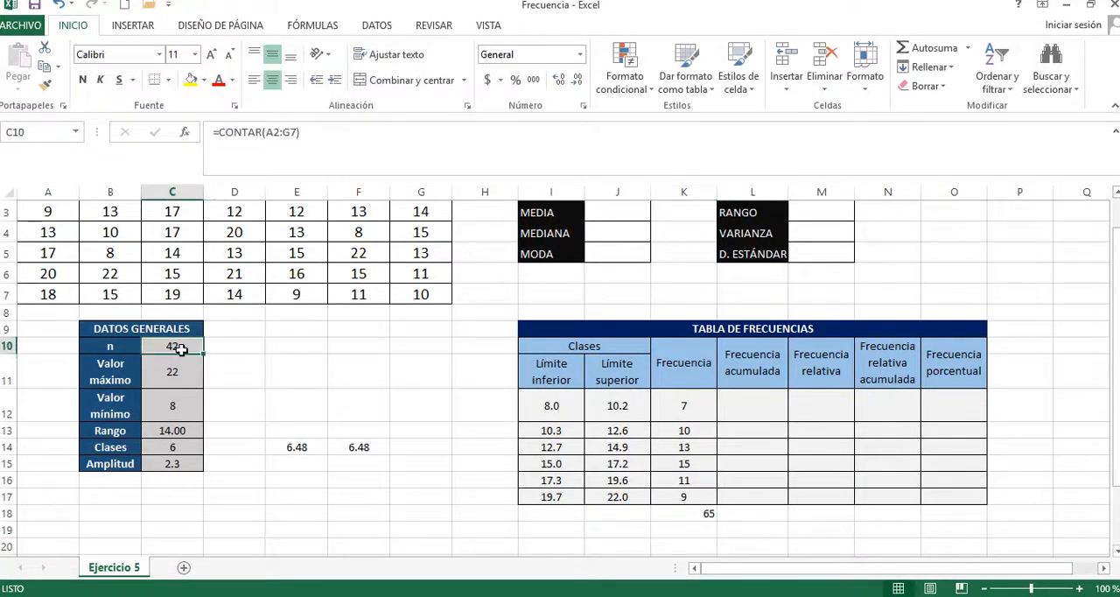
{"action": "left_click", "coordinate": [682, 516]}
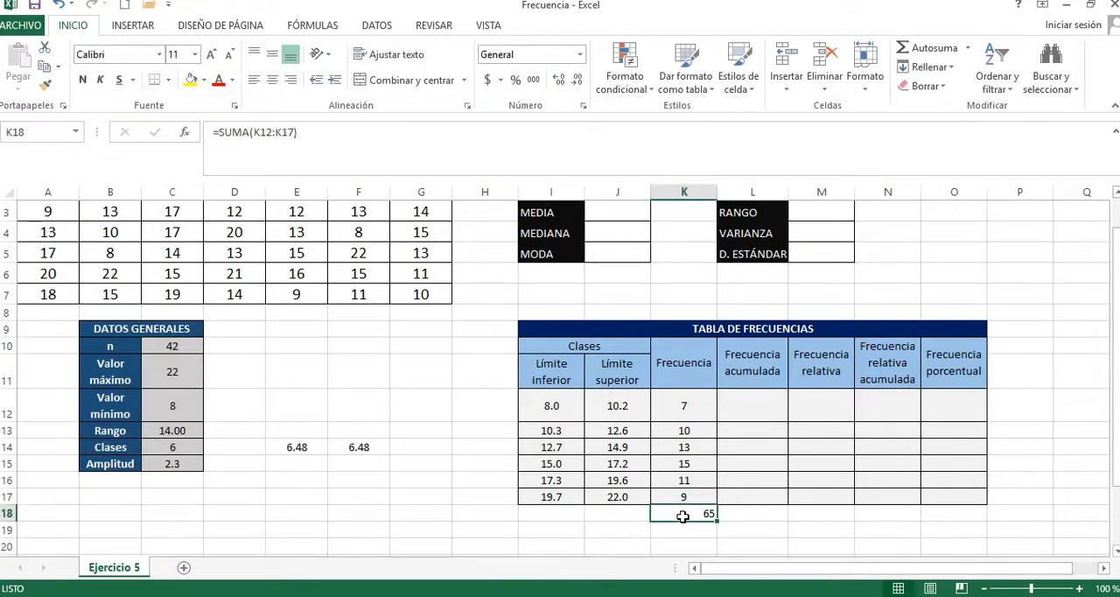
{"action": "left_click", "coordinate": [173, 348]}
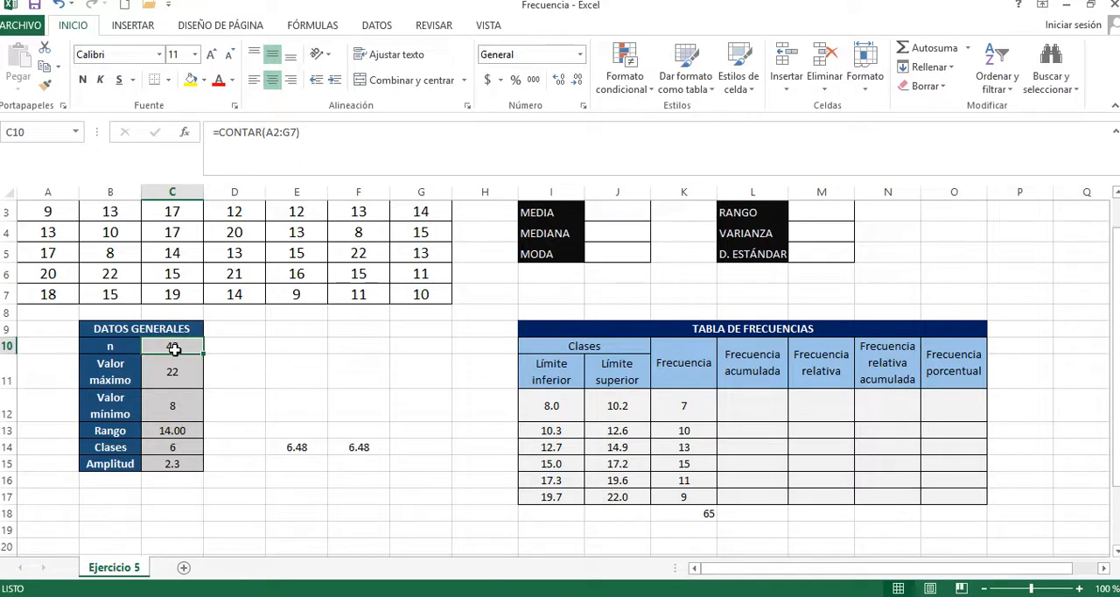
Step: Clear the copied frequency formulas from K13:K17, keeping the one in K12
{"action": "left_click", "coordinate": [677, 492]}
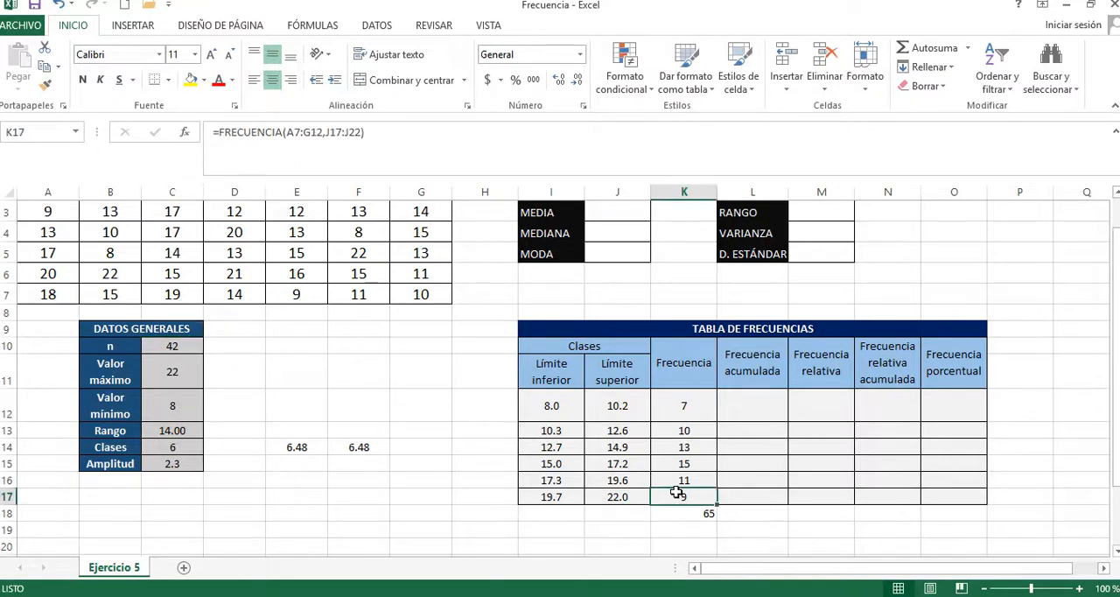
{"action": "left_click_drag", "start_coordinate": [677, 492], "coordinate": [675, 426]}
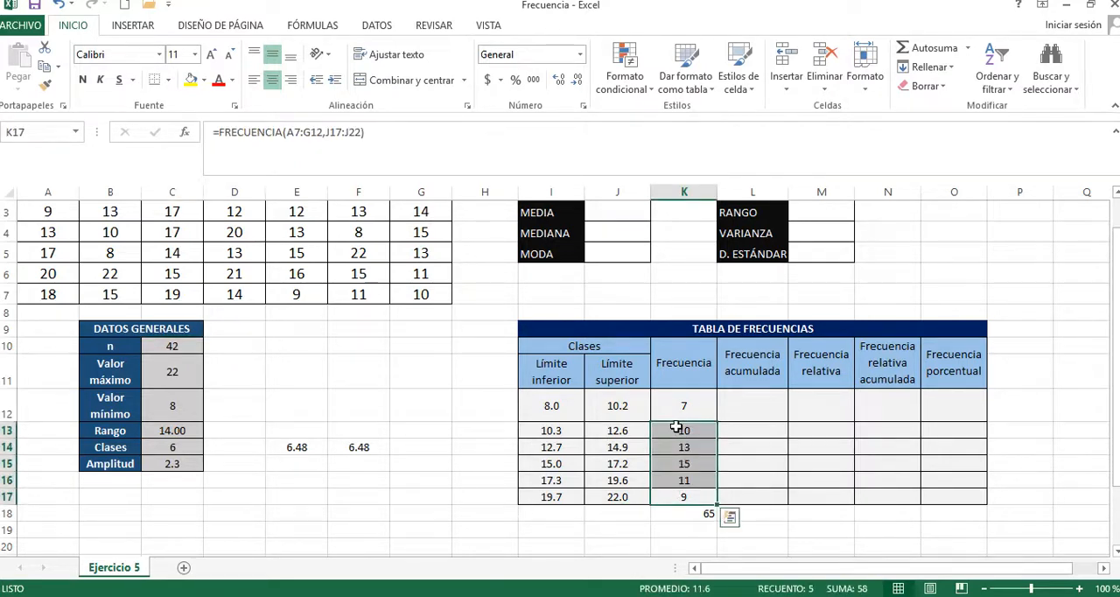
{"action": "key", "text": "Delete"}
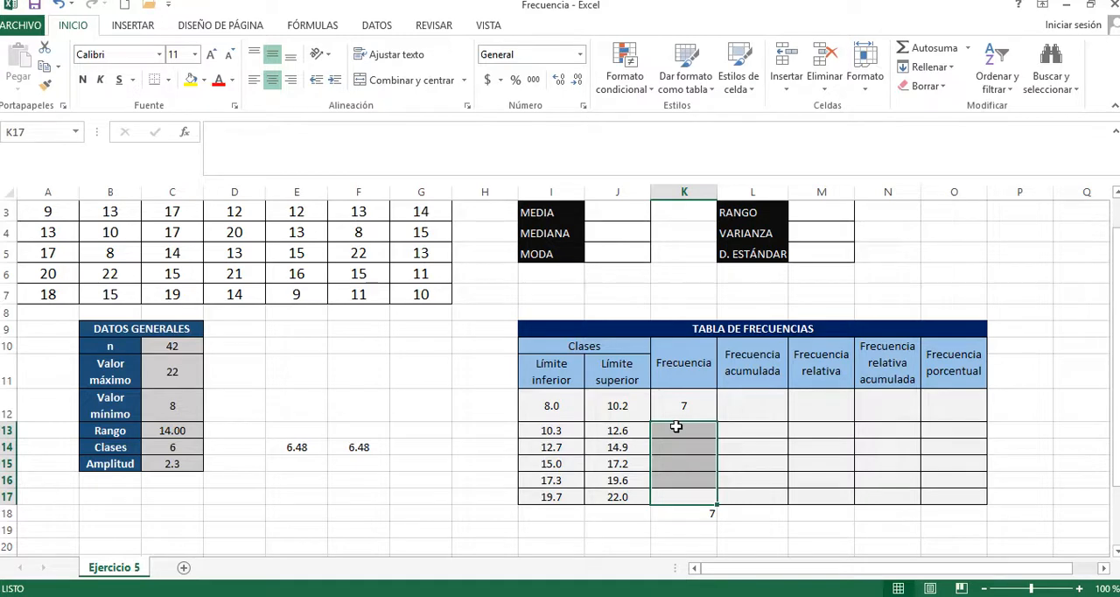
{"action": "left_click", "coordinate": [710, 466]}
Step: Enter =FRECUENCIA(A2:G7,J12:J17) as an array formula across K12:K17 and check the total in K18
{"action": "left_click", "coordinate": [682, 396]}
{"action": "left_click_drag", "start_coordinate": [683, 396], "coordinate": [682, 495]}
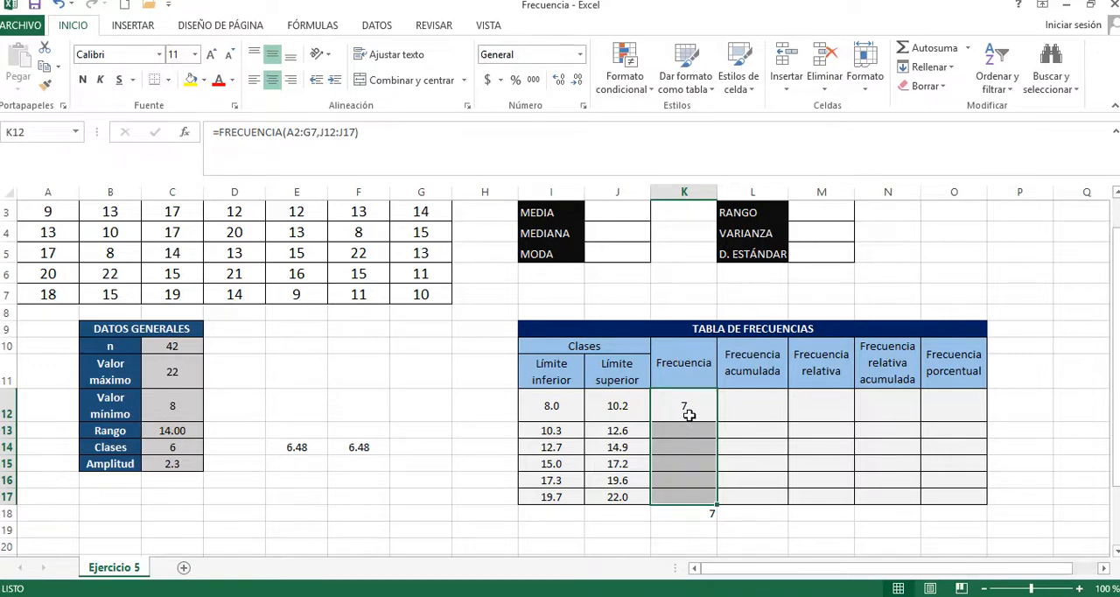
{"action": "key", "text": "F2"}
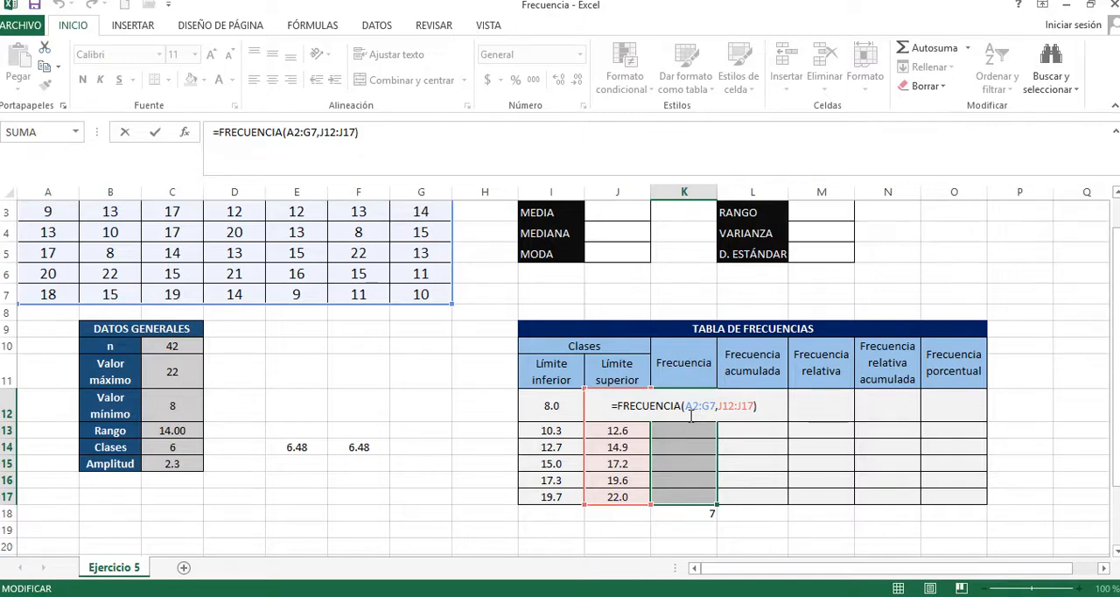
{"action": "key", "text": "ctrl+shift+Return"}
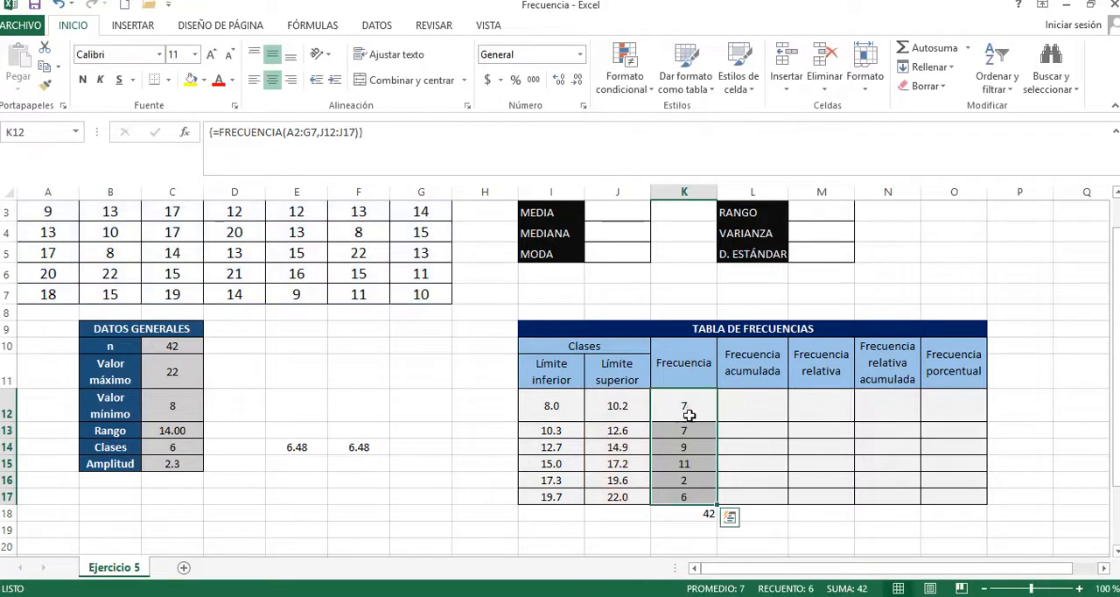
{"action": "left_click", "coordinate": [697, 515]}
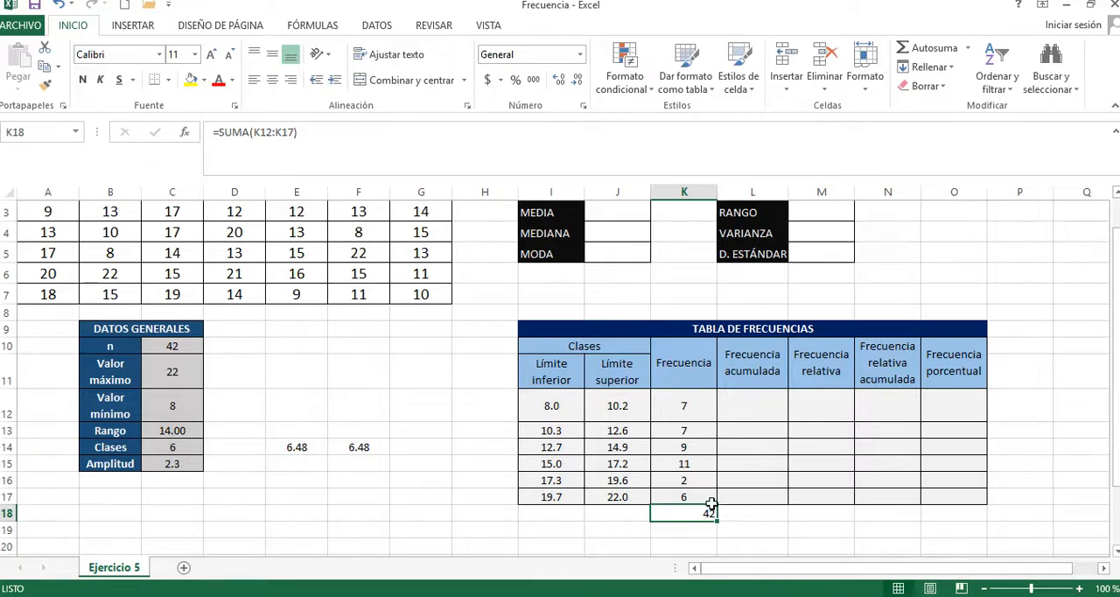
{"action": "left_click", "coordinate": [684, 409]}
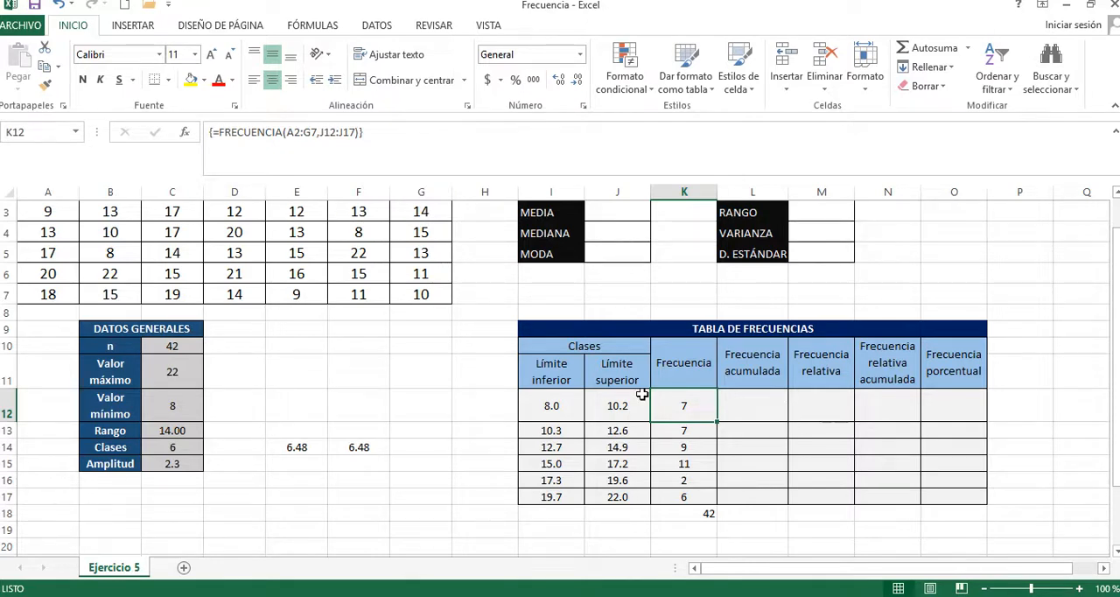
{"action": "left_click", "coordinate": [758, 409]}
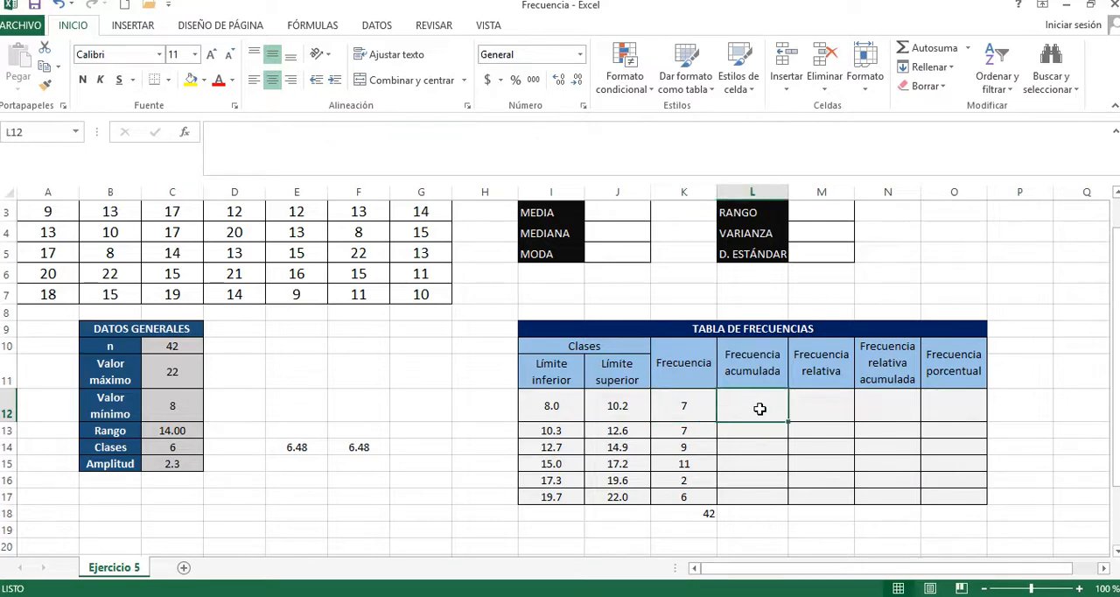
{"action": "type", "text": "{"}
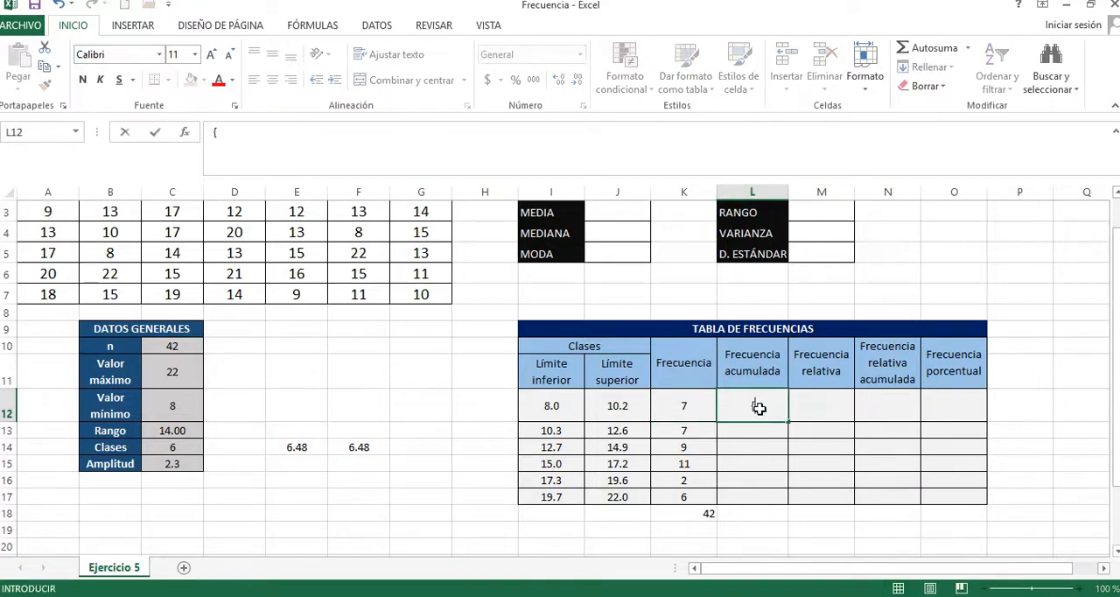
{"action": "type", "text": "=FRECUEN"}
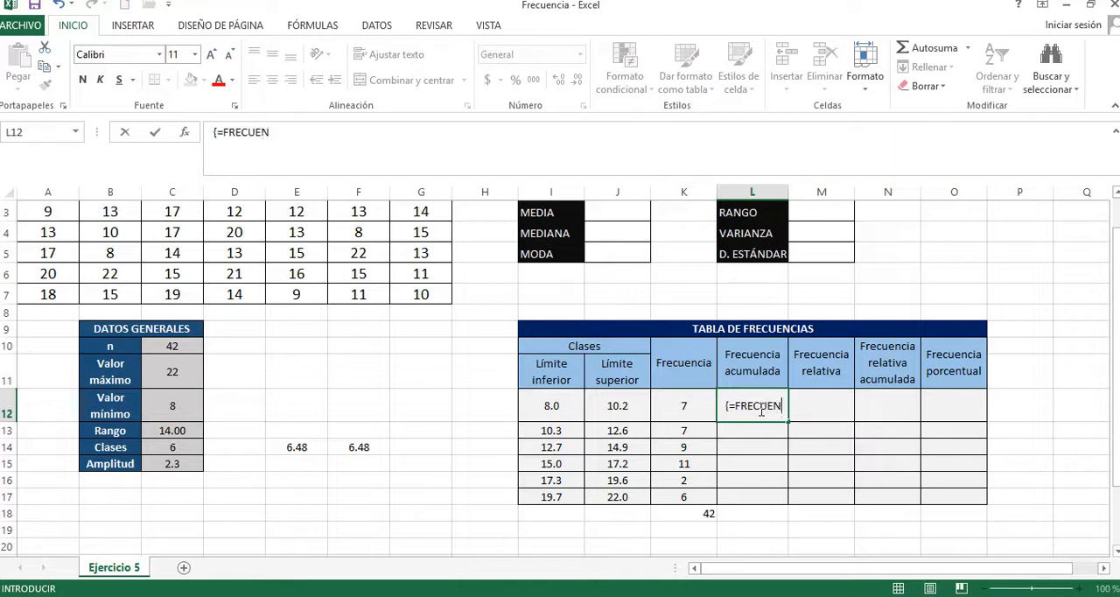
{"action": "key", "text": "BackSpace"}
{"action": "key", "text": "BackSpace"}
{"action": "key", "text": "BackSpace"}
{"action": "key", "text": "BackSpace"}
{"action": "key", "text": "BackSpace"}
{"action": "key", "text": "BackSpace"}
{"action": "key", "text": "BackSpace"}
{"action": "key", "text": "BackSpace"}
{"action": "key", "text": "BackSpace"}
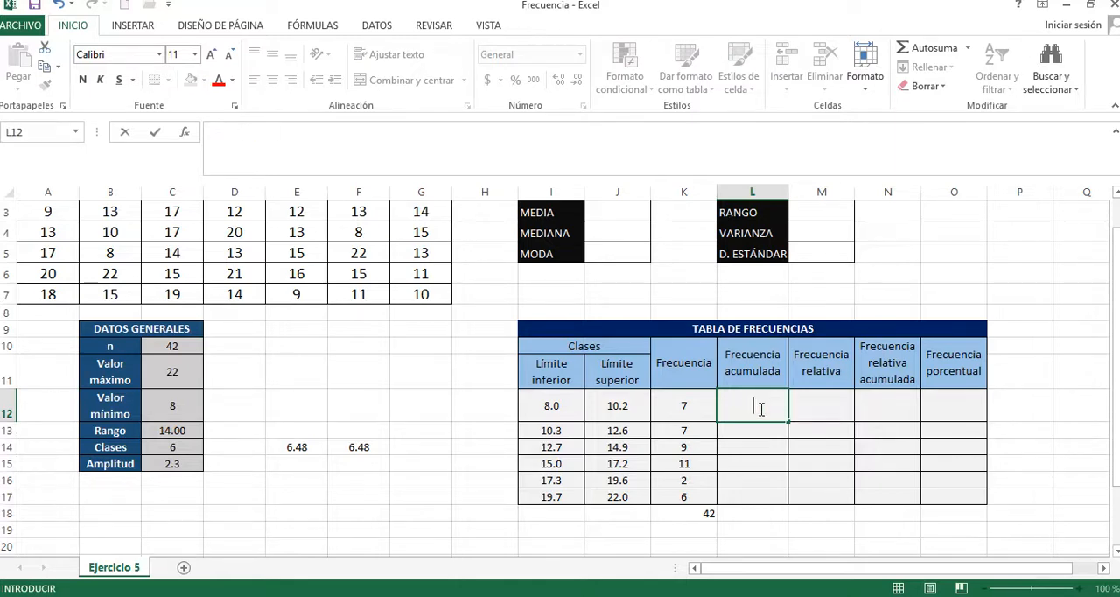
Step: Enter =FRECUENCIA(A3:G7,J12:J17) as an ordinary formula in L12
{"action": "type", "text": "=FREC"}
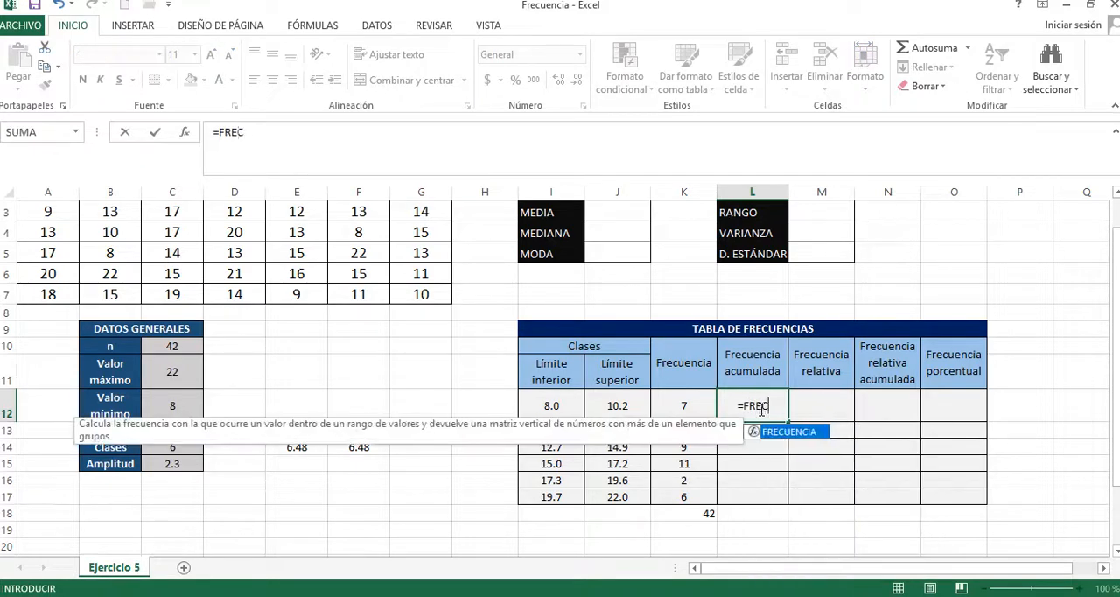
{"action": "type", "text": "UENCIA"}
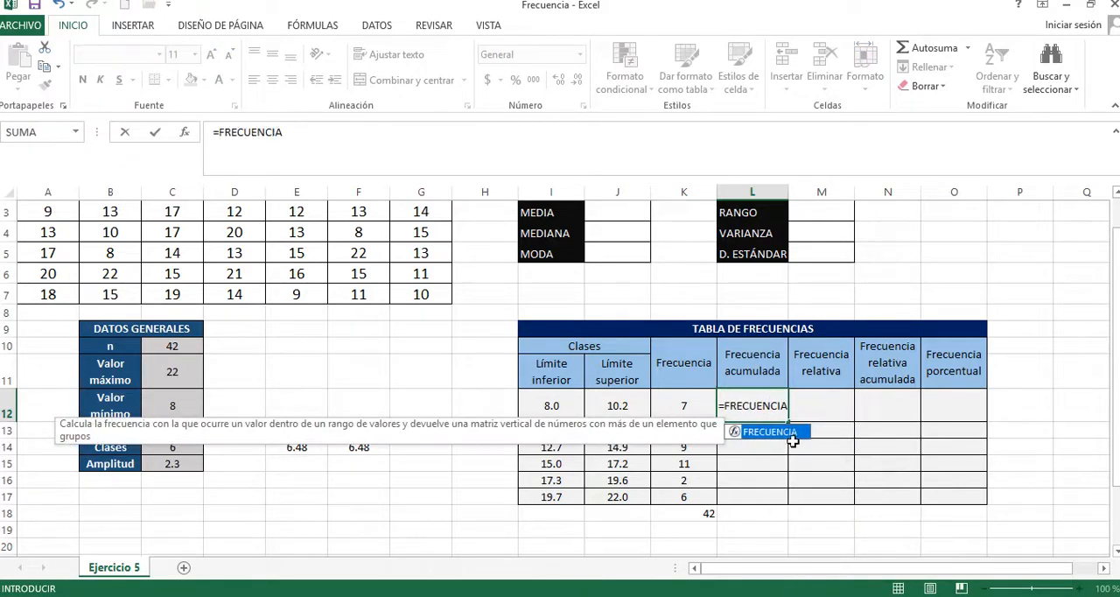
{"action": "double_click", "coordinate": [790, 432]}
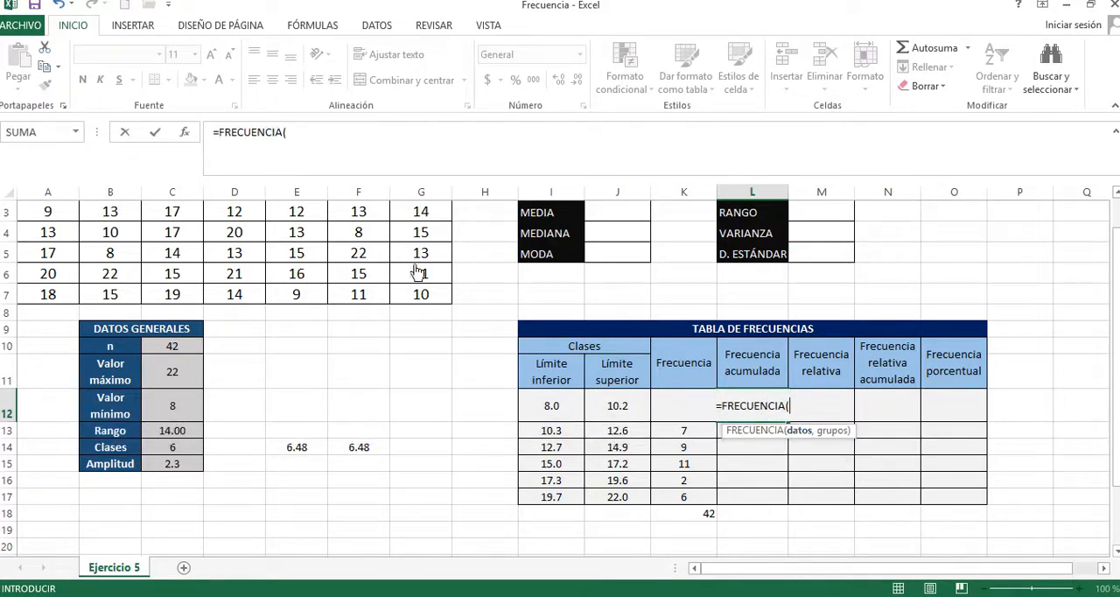
{"action": "left_click", "coordinate": [437, 298]}
{"action": "left_click_drag", "start_coordinate": [364, 274], "coordinate": [45, 214]}
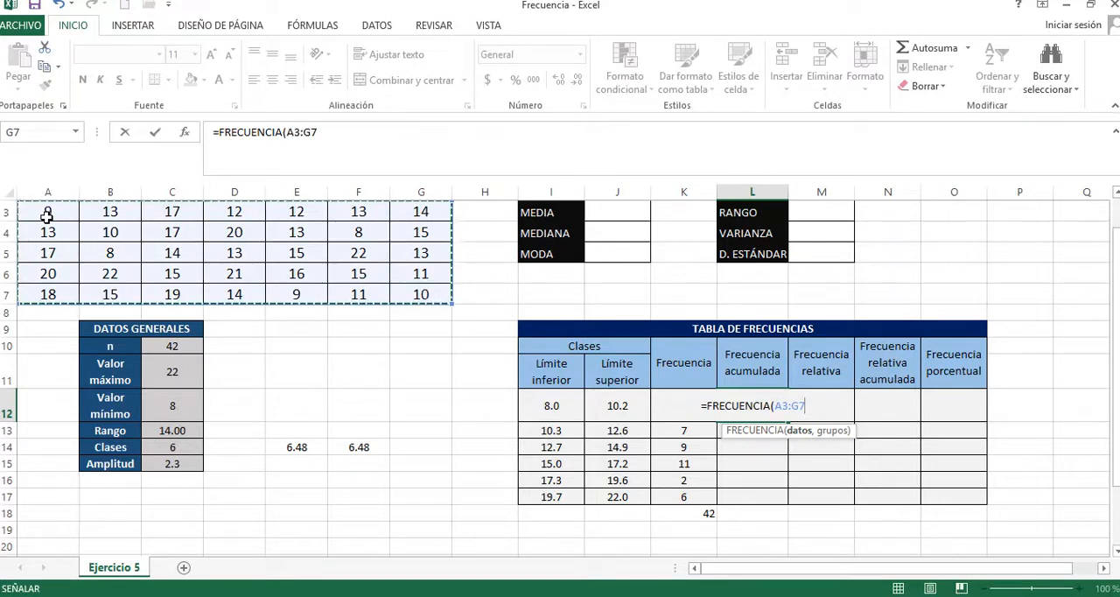
{"action": "type", "text": ","}
{"action": "left_click_drag", "start_coordinate": [644, 408], "coordinate": [640, 496]}
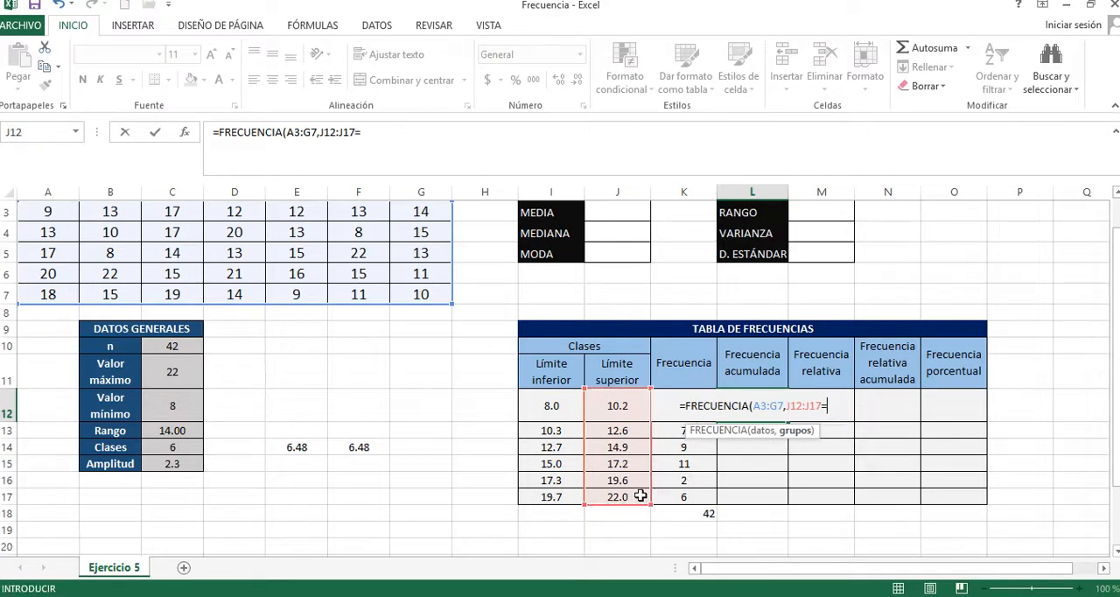
{"action": "type", "text": ")"}
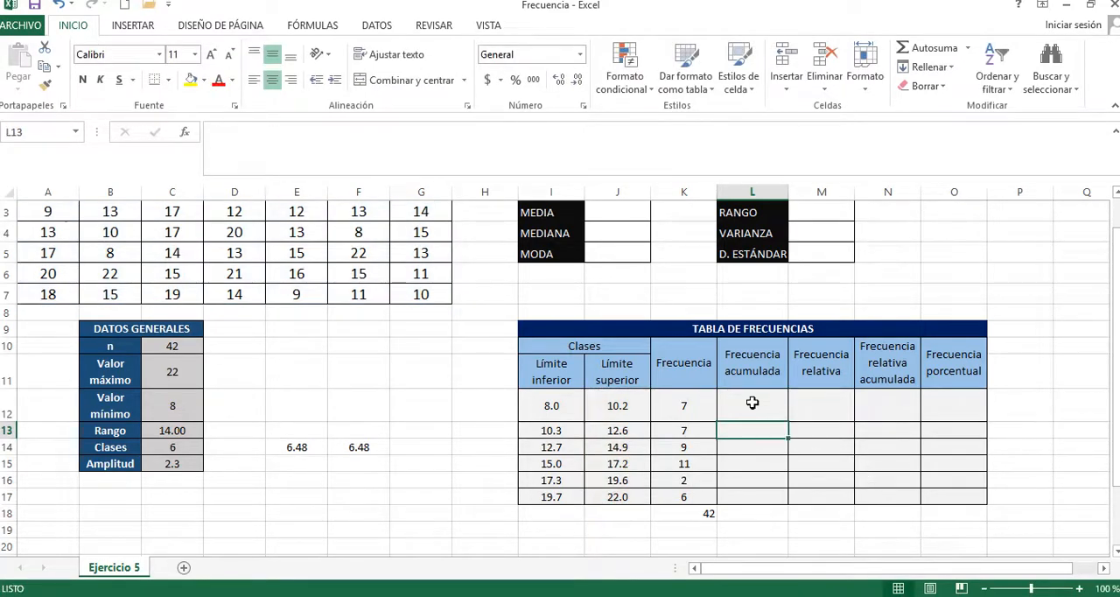
Step: Try turning the L12 formula into an array formula by writing the braces by hand, as {=FRECUENCIA(A3:G7,J12:J17)}
{"action": "left_click", "coordinate": [751, 404]}
{"action": "left_click", "coordinate": [211, 132]}
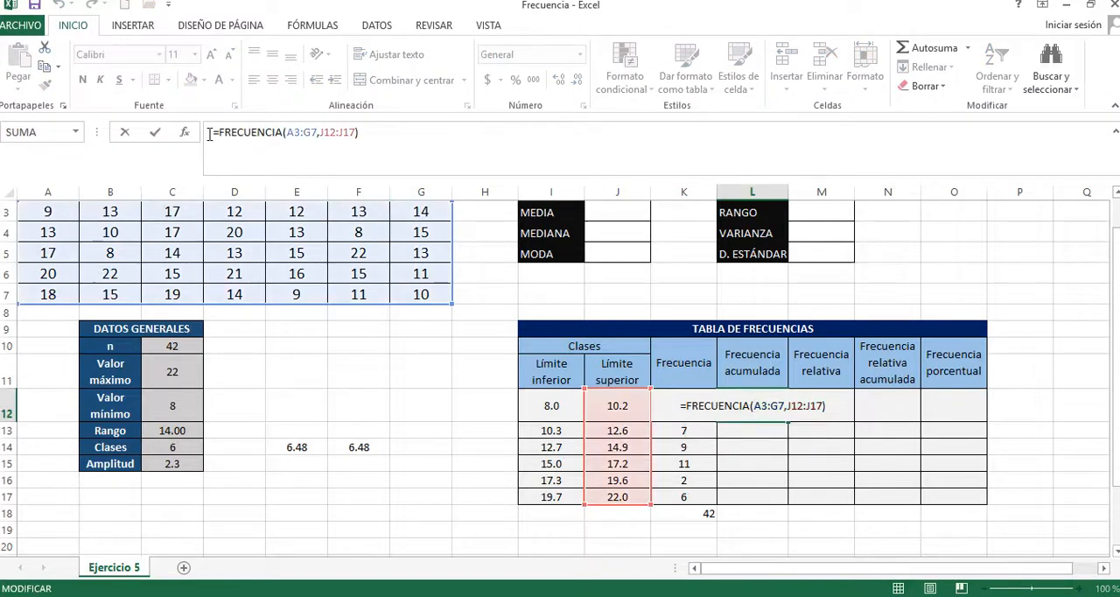
{"action": "key", "text": "ctrl+shift+Return"}
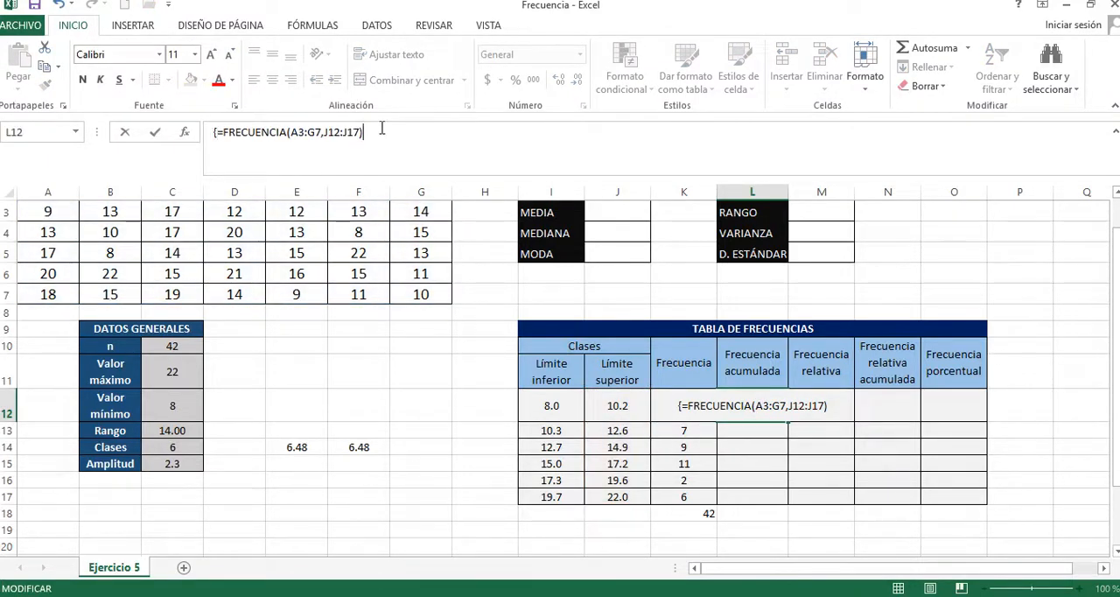
{"action": "key", "text": "Return"}
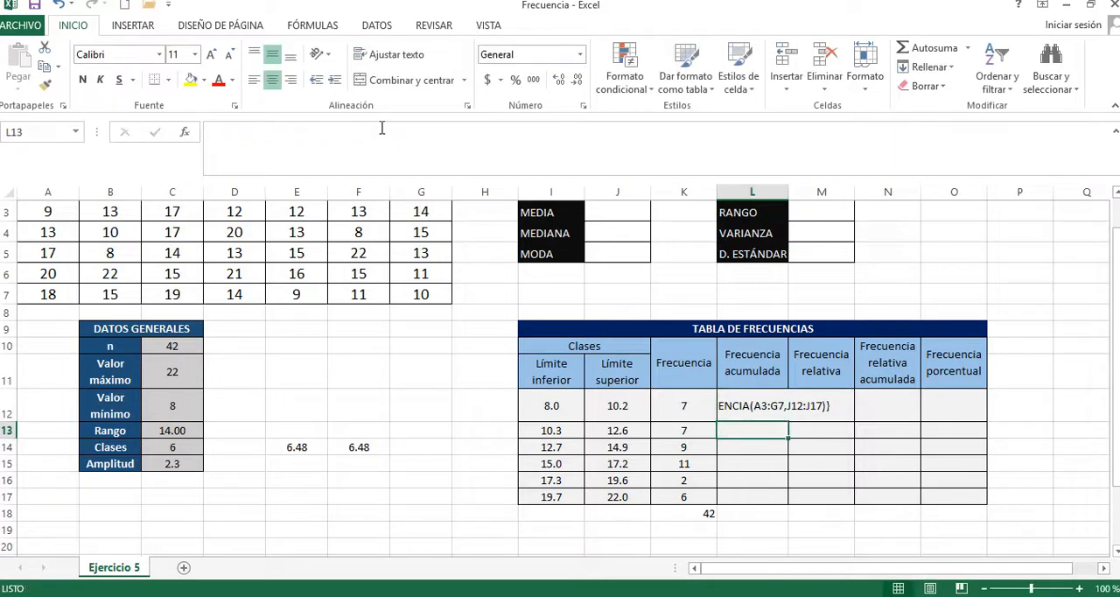
Step: Compare the hand-braced formula in L12 with the array formula in K12, and clear L12
{"action": "left_click", "coordinate": [763, 400]}
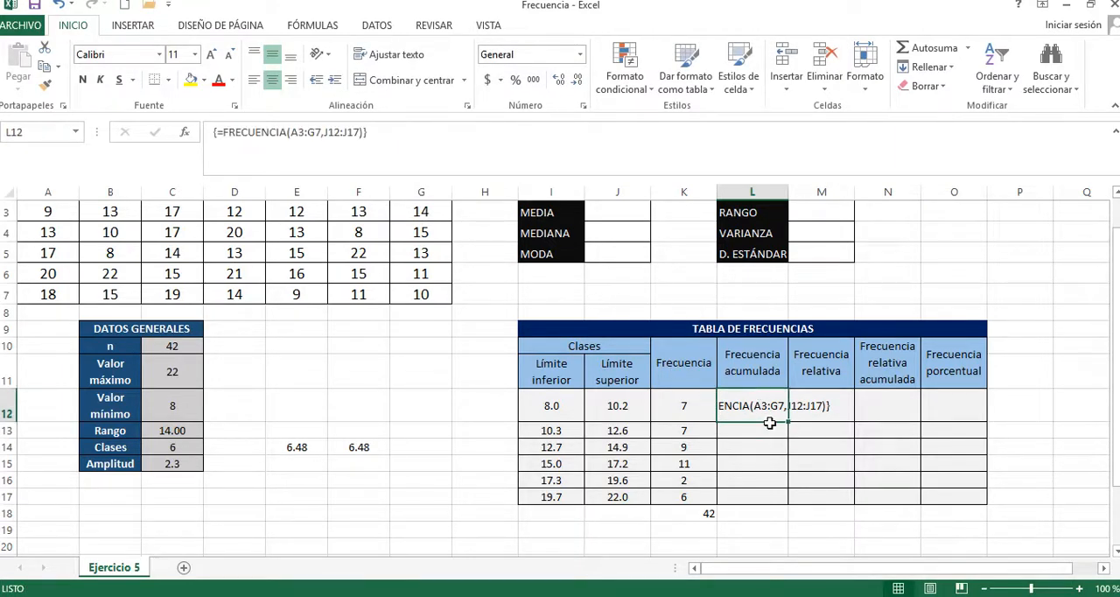
{"action": "left_click", "coordinate": [705, 407]}
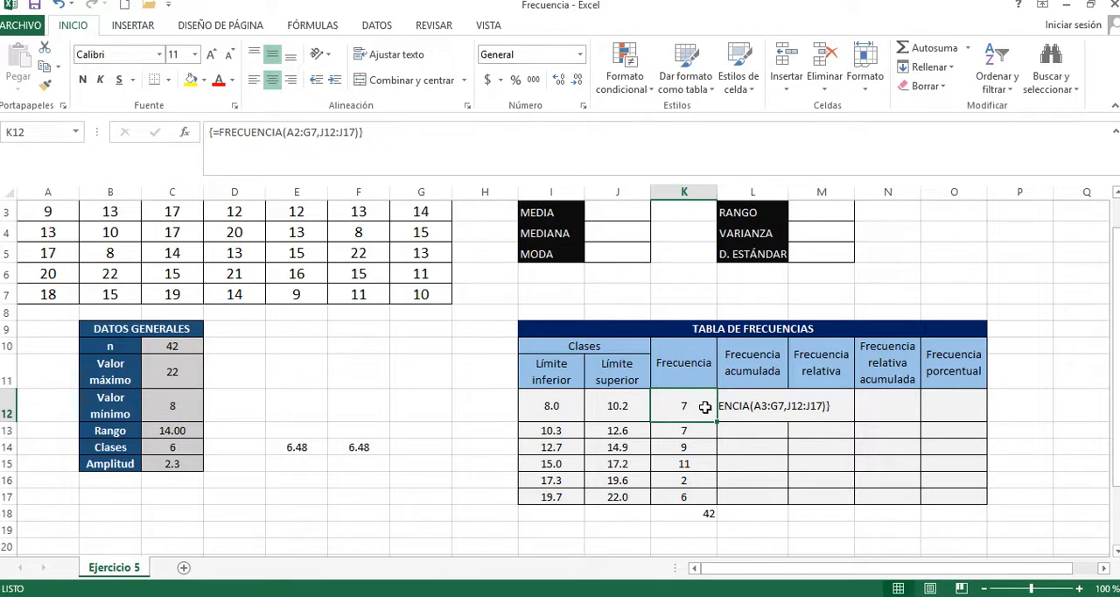
{"action": "left_click", "coordinate": [765, 407]}
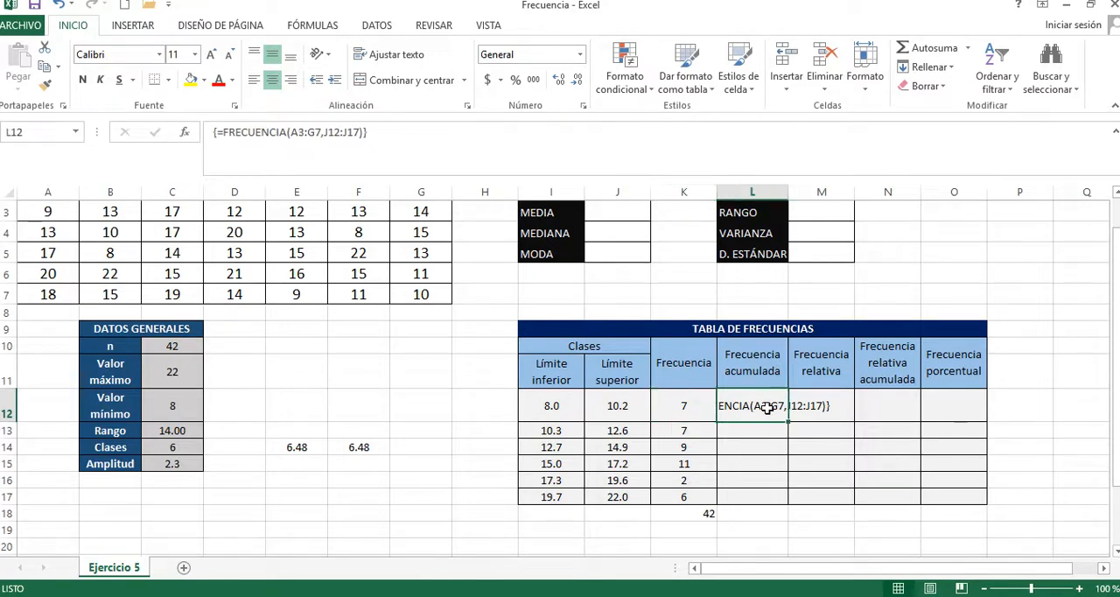
{"action": "left_click", "coordinate": [697, 411]}
{"action": "left_click", "coordinate": [757, 408]}
{"action": "key", "text": "Delete"}
{"action": "left_click", "coordinate": [768, 443]}
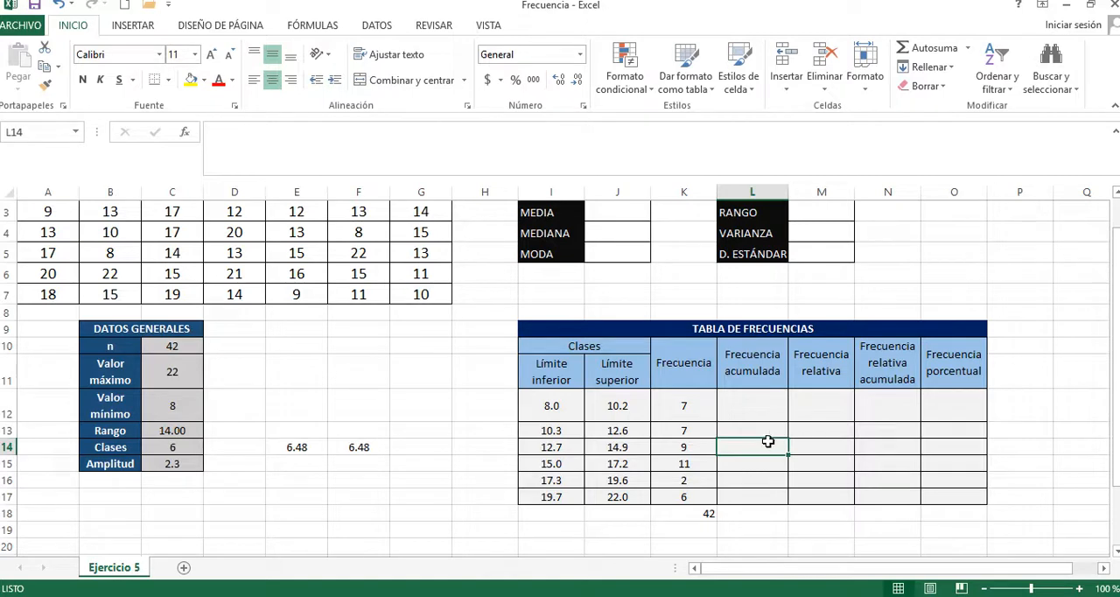
Step: Start the Frecuencia acumulada column with =K12 in L12 and =L12+K13 in L13
{"action": "left_click", "coordinate": [764, 410]}
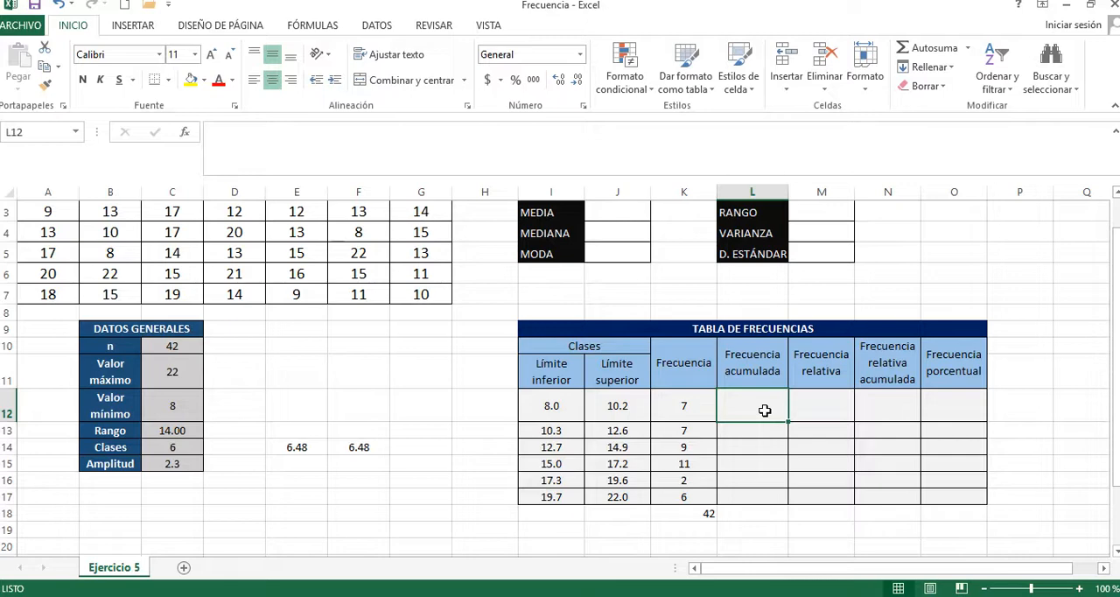
{"action": "type", "text": "="}
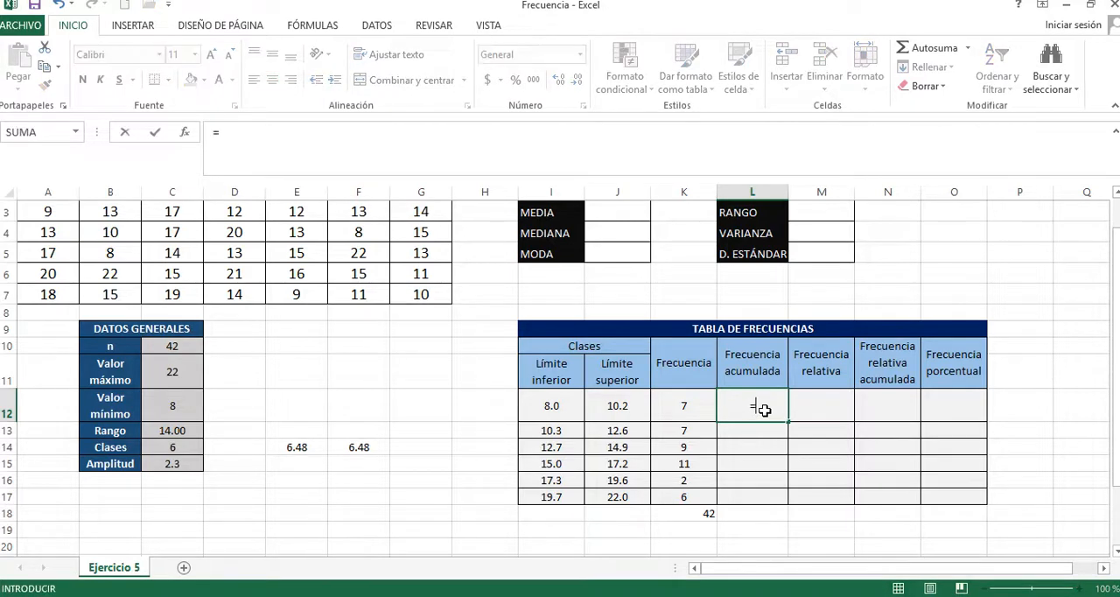
{"action": "left_click", "coordinate": [698, 407]}
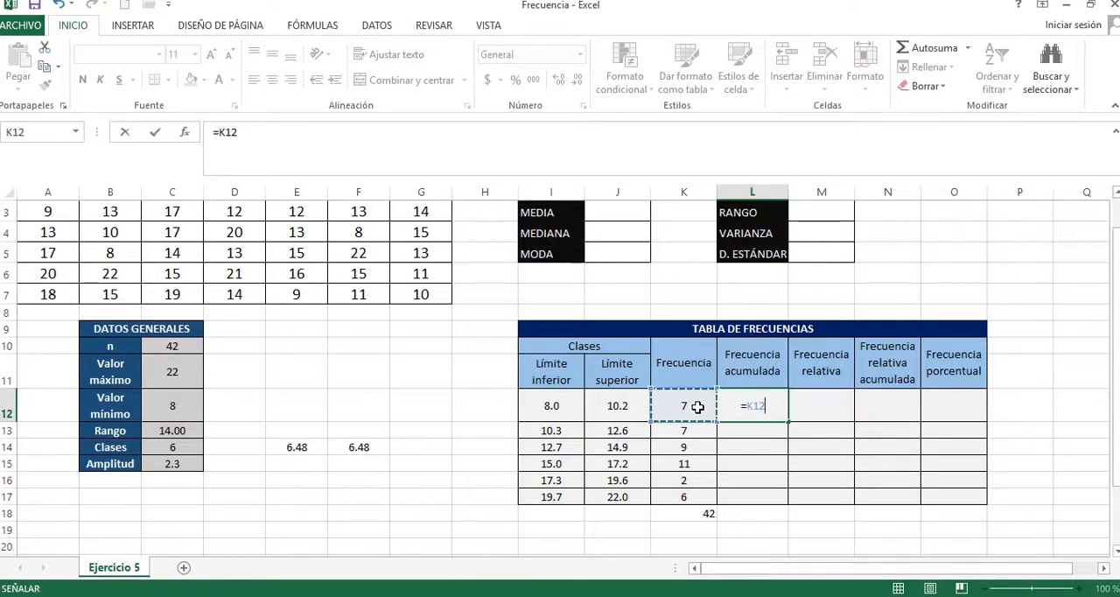
{"action": "key", "text": "Return"}
{"action": "type", "text": "="}
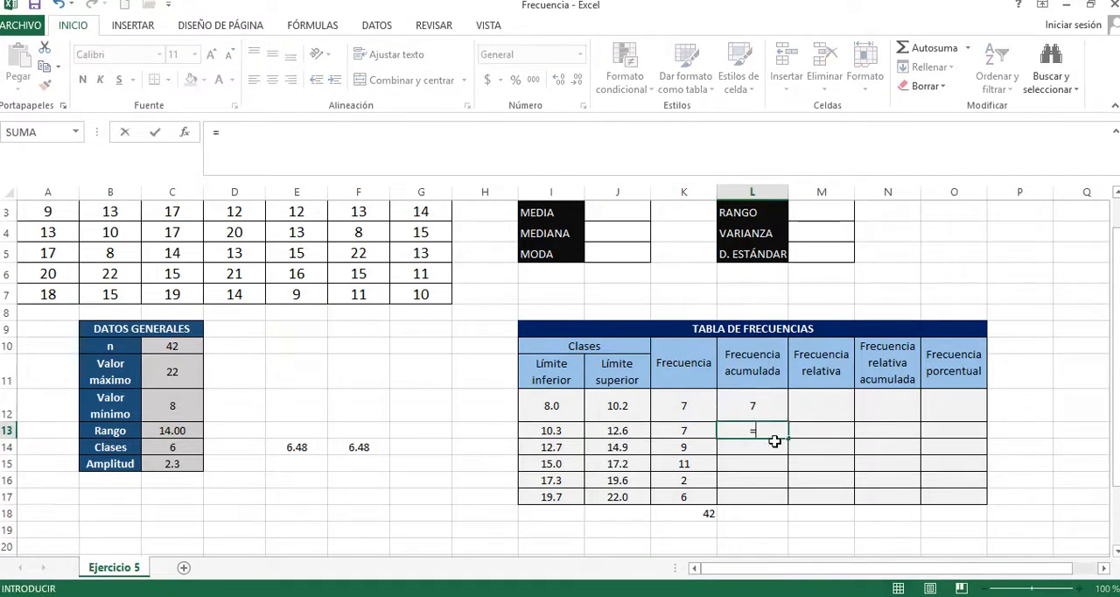
{"action": "left_click", "coordinate": [756, 404]}
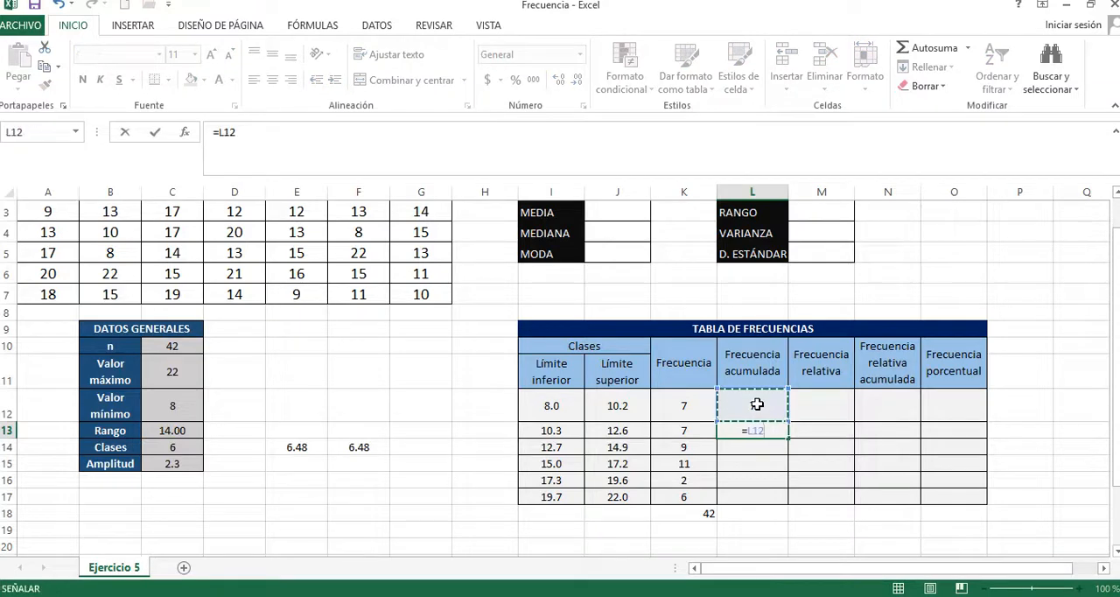
{"action": "type", "text": "+"}
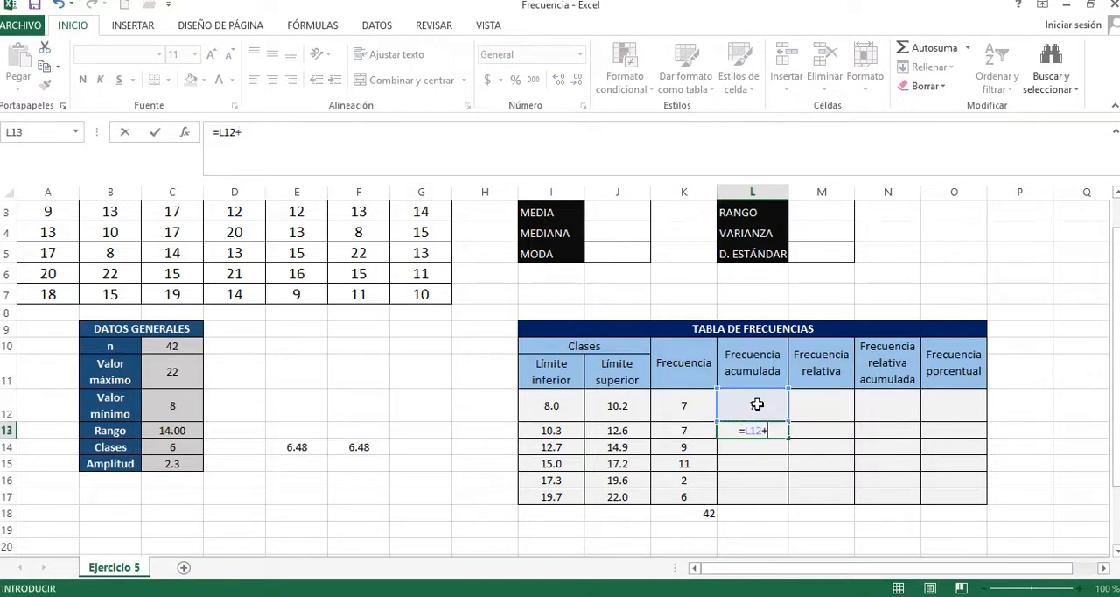
{"action": "left_click", "coordinate": [679, 432]}
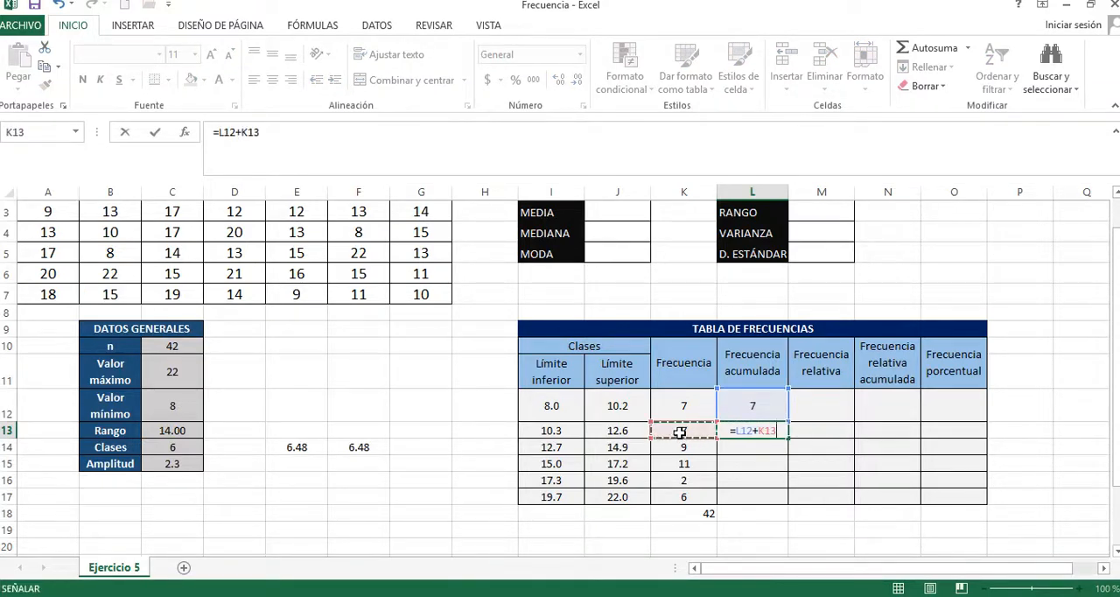
{"action": "key", "text": "Return"}
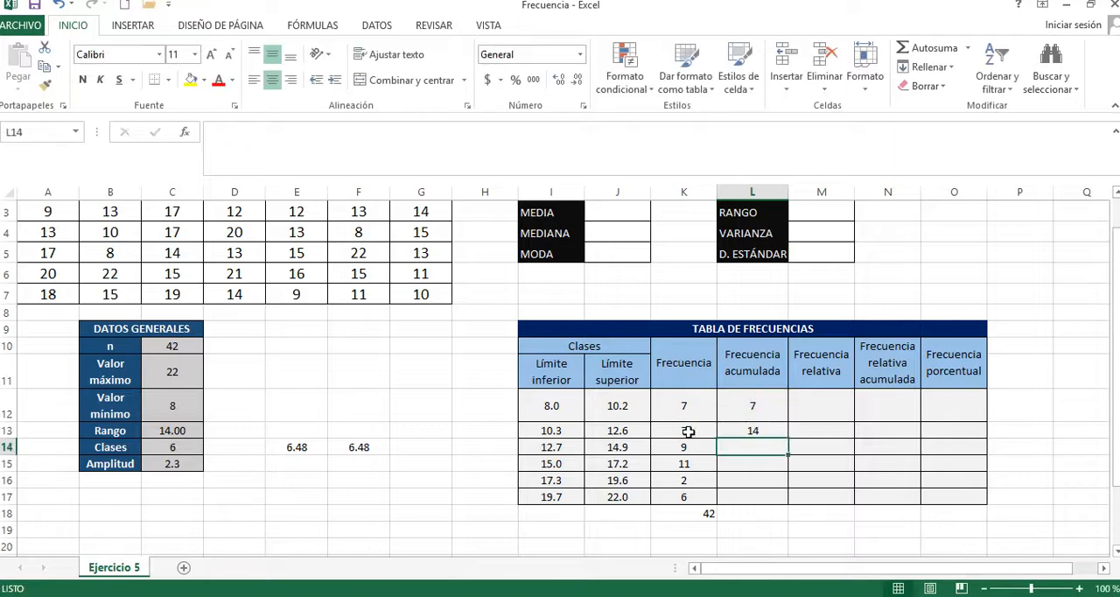
Step: Fill the cumulative formula from L13 down through L17 and compare the last value with n in C10
{"action": "left_click", "coordinate": [778, 432]}
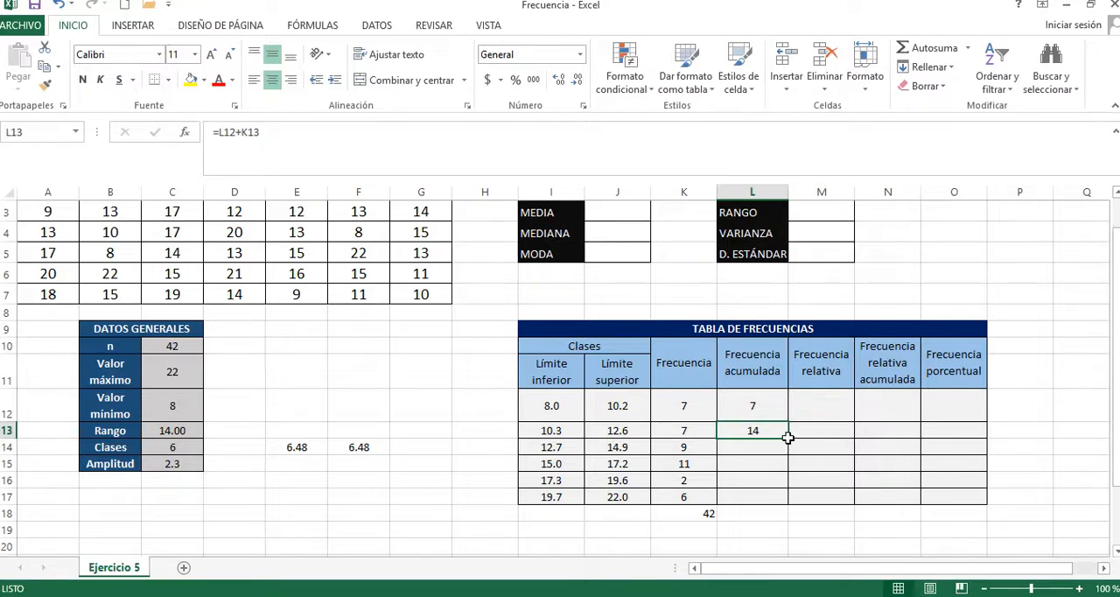
{"action": "left_click_drag", "start_coordinate": [788, 440], "coordinate": [778, 504]}
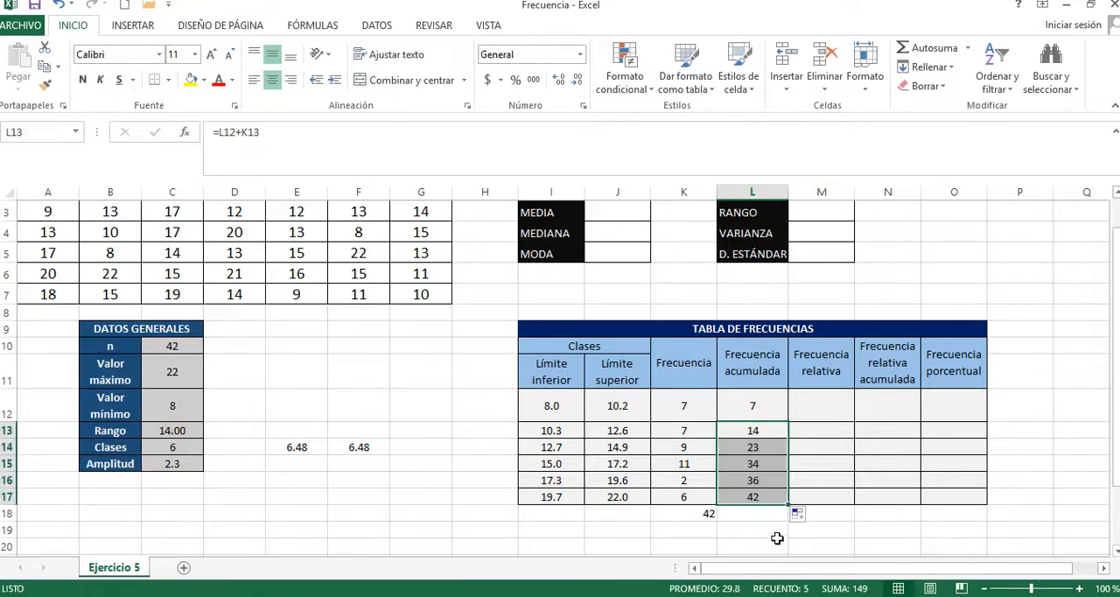
{"action": "left_click", "coordinate": [764, 495]}
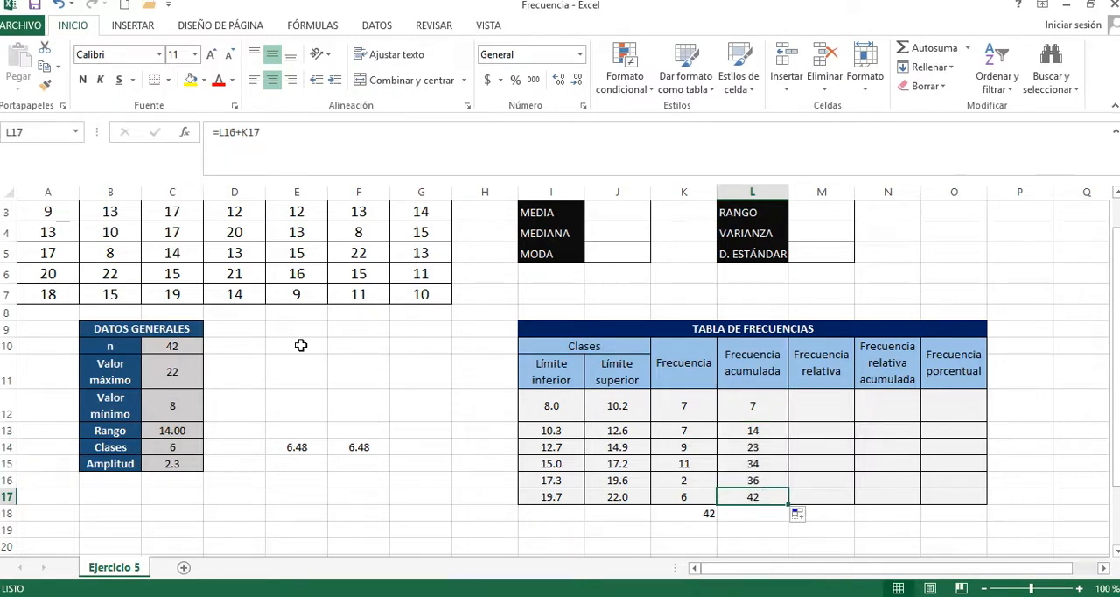
{"action": "left_click", "coordinate": [188, 343]}
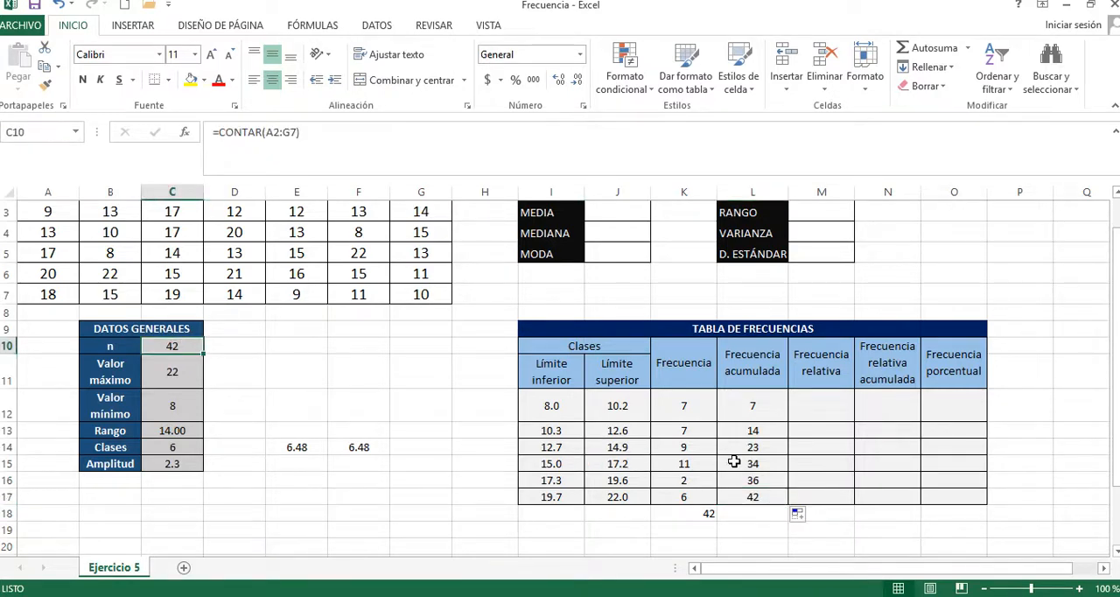
{"action": "left_click", "coordinate": [769, 496]}
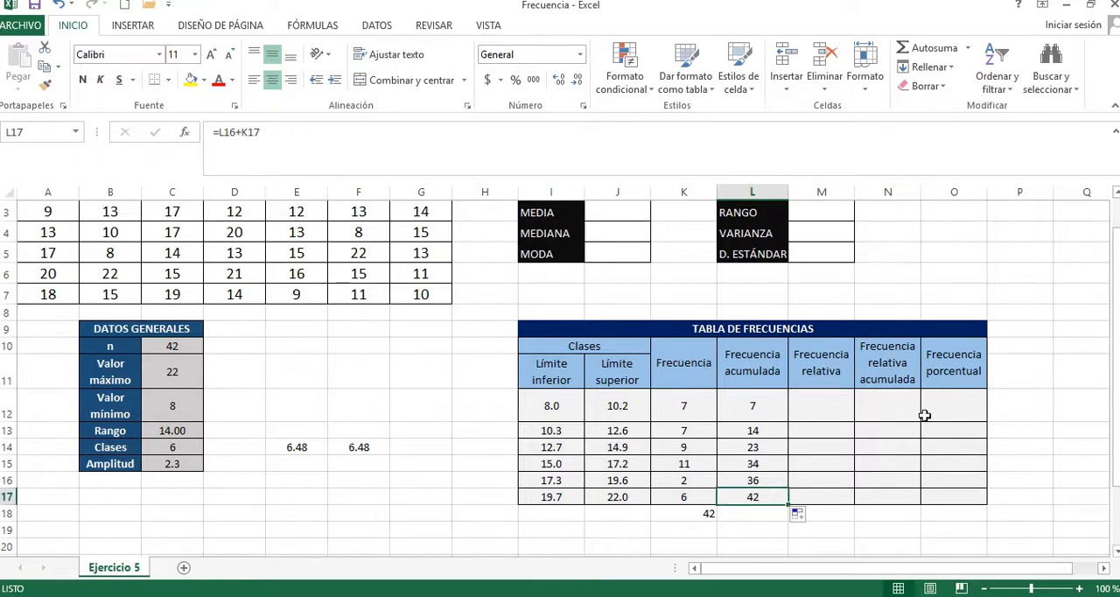
Step: Enter =K12/$C$10 in M12 as the first Frecuencia relativa, with an absolute reference to n
{"action": "left_click", "coordinate": [826, 399]}
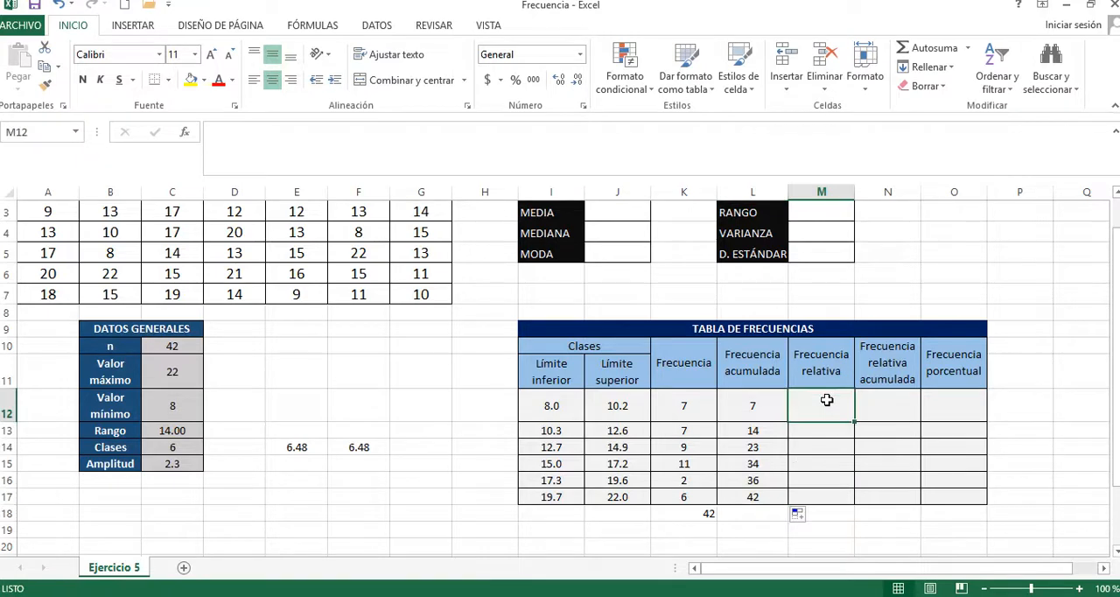
{"action": "type", "text": "="}
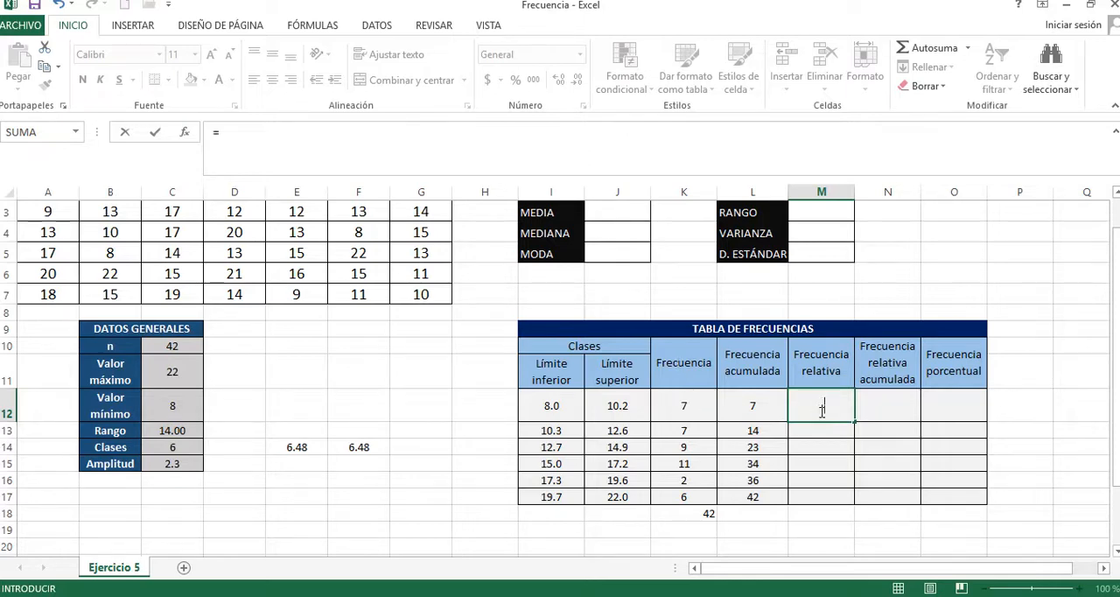
{"action": "left_click", "coordinate": [699, 404]}
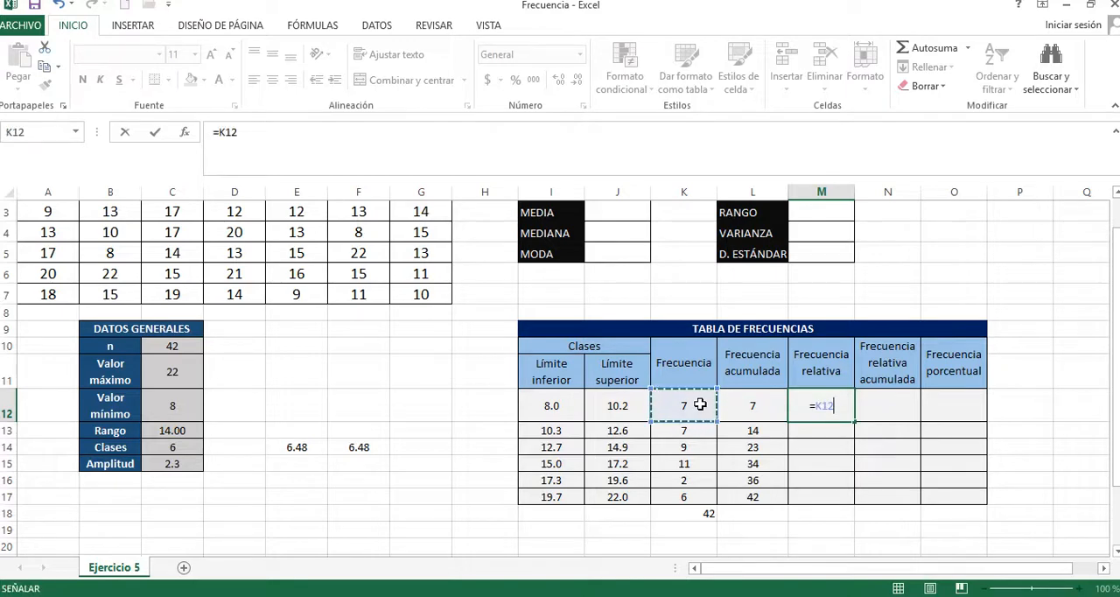
{"action": "type", "text": "/"}
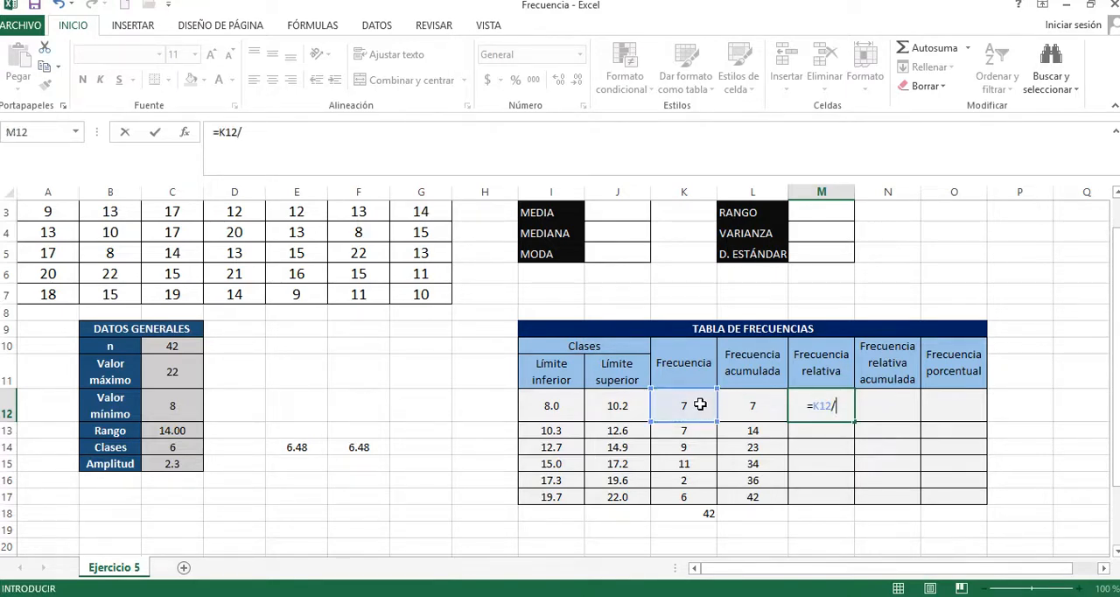
{"action": "left_click", "coordinate": [164, 350]}
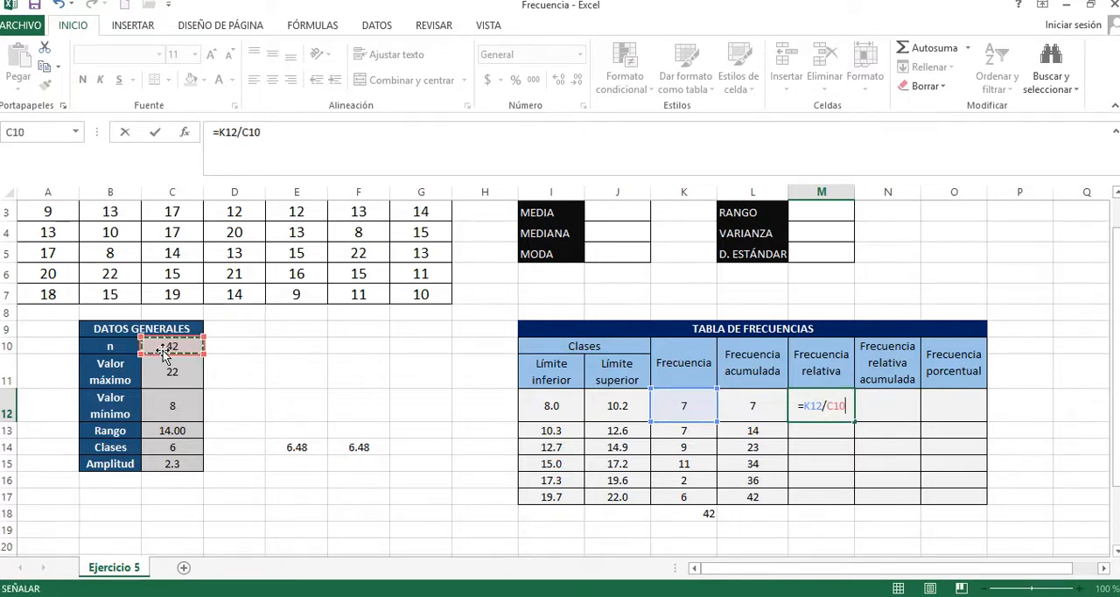
{"action": "key", "text": "F4"}
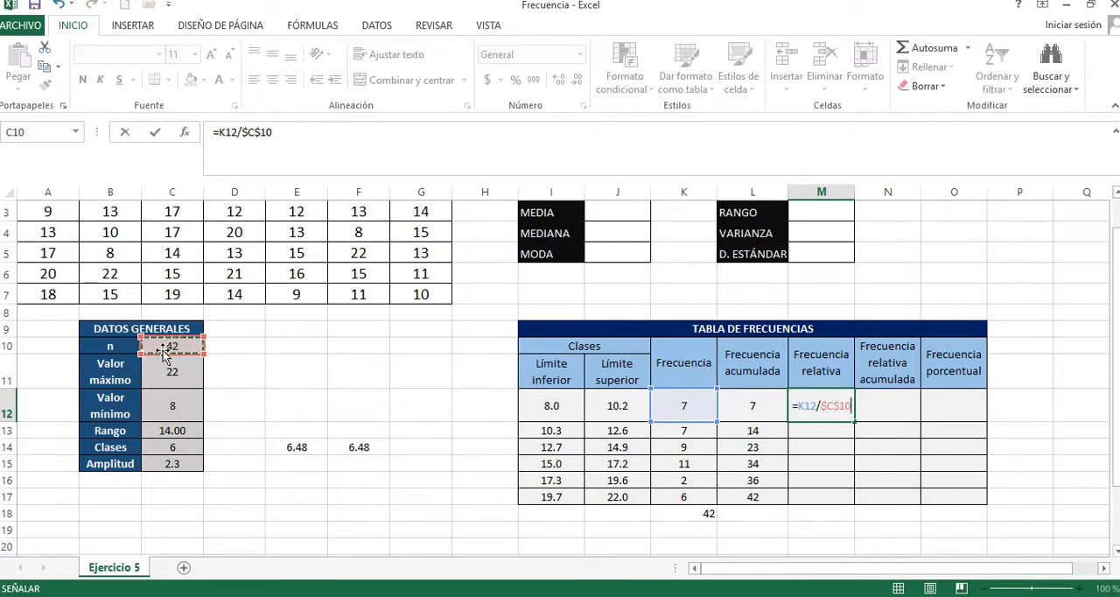
{"action": "key", "text": "Return"}
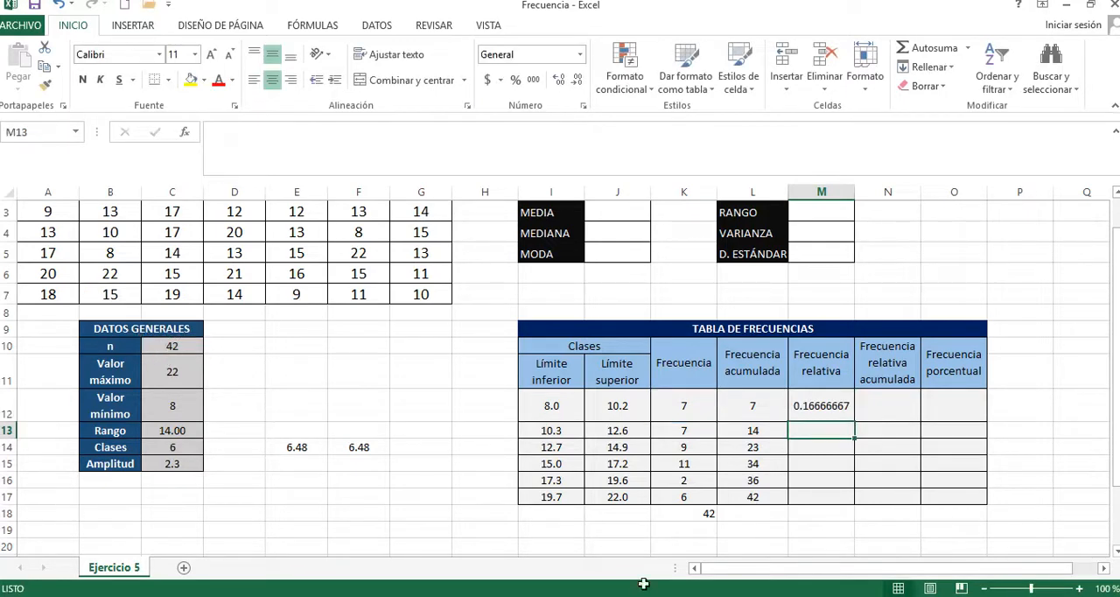
Step: Reduce the relative frequency in M12 to three decimal places
{"action": "left_click", "coordinate": [819, 398]}
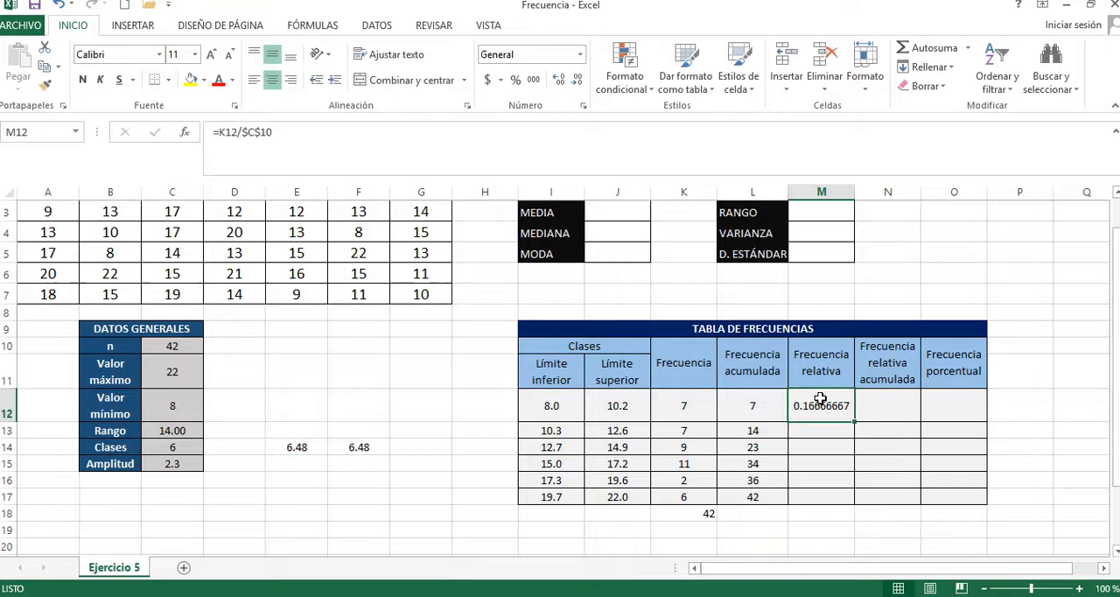
{"action": "left_click", "coordinate": [577, 78]}
{"action": "left_click", "coordinate": [577, 79]}
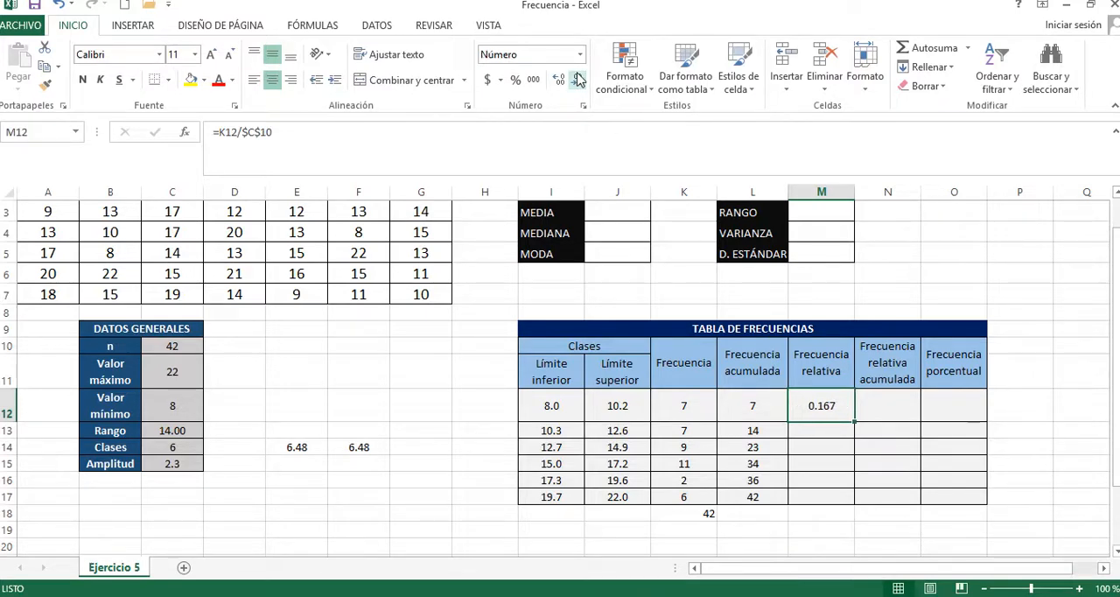
Step: Set M12 to three decimal places and fill its relative frequency formula down through M17
{"action": "left_click", "coordinate": [577, 79]}
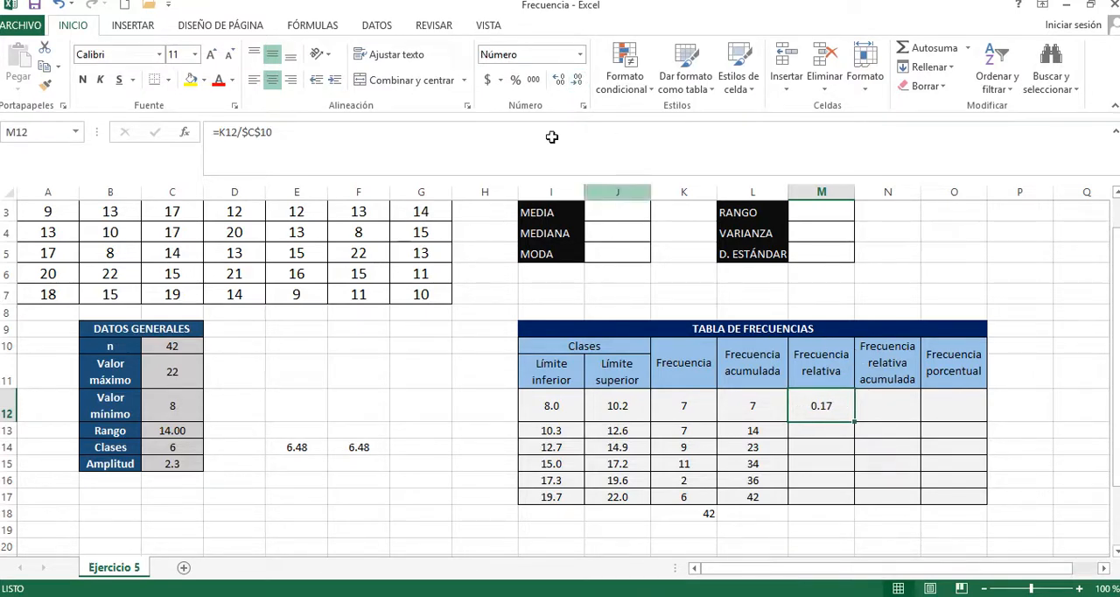
{"action": "left_click", "coordinate": [559, 81]}
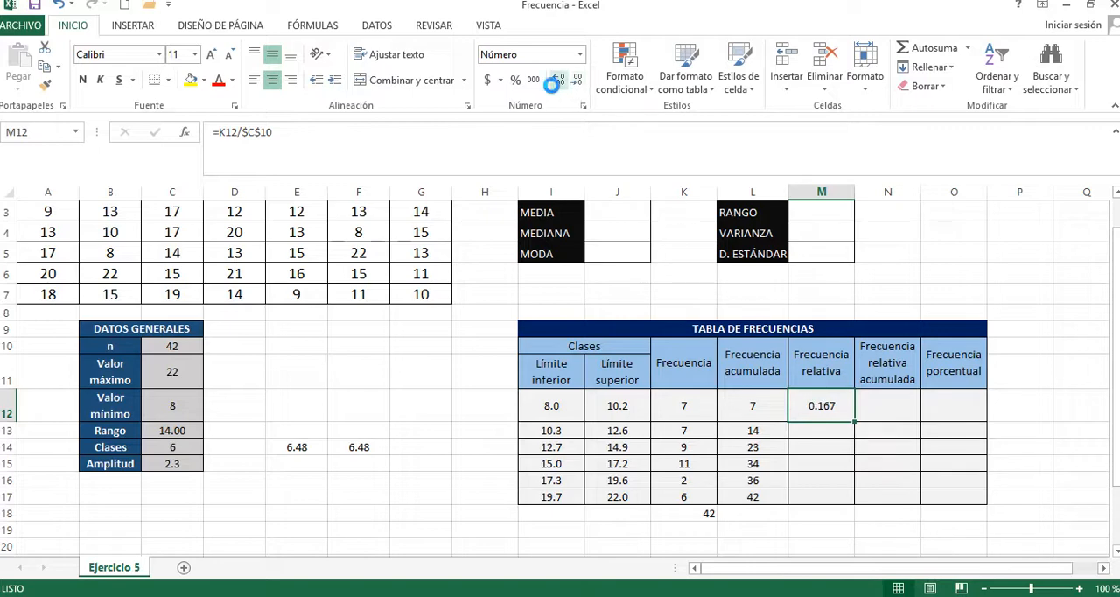
{"action": "left_click_drag", "start_coordinate": [853, 421], "coordinate": [842, 502]}
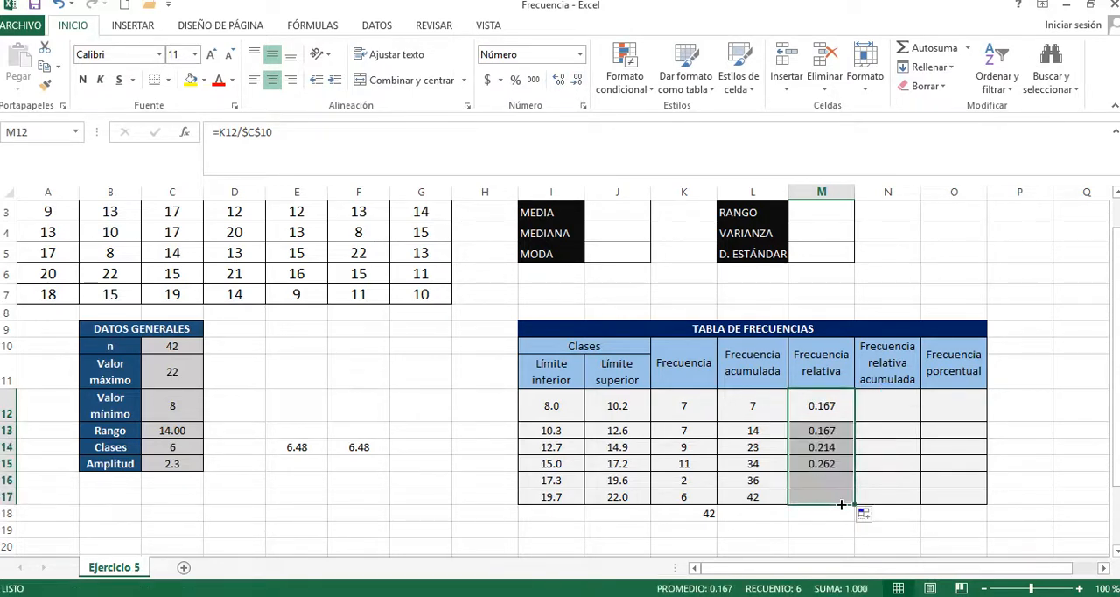
{"action": "left_click", "coordinate": [843, 427]}
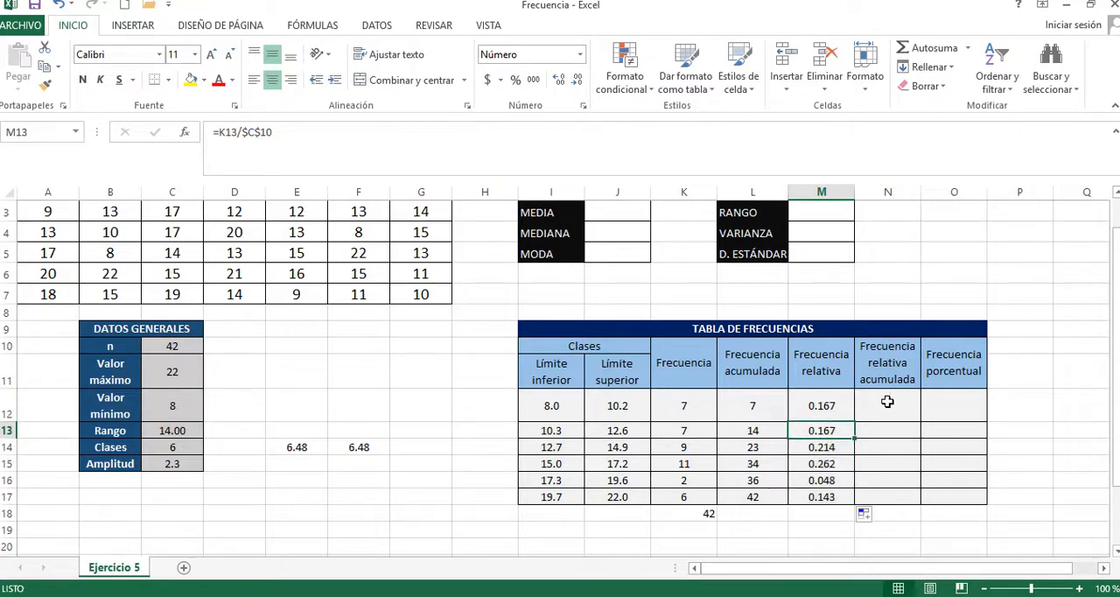
Step: Start the Frecuencia relativa acumulada column with =M12 in N12 and =N12+M13 in N13
{"action": "left_click", "coordinate": [887, 402]}
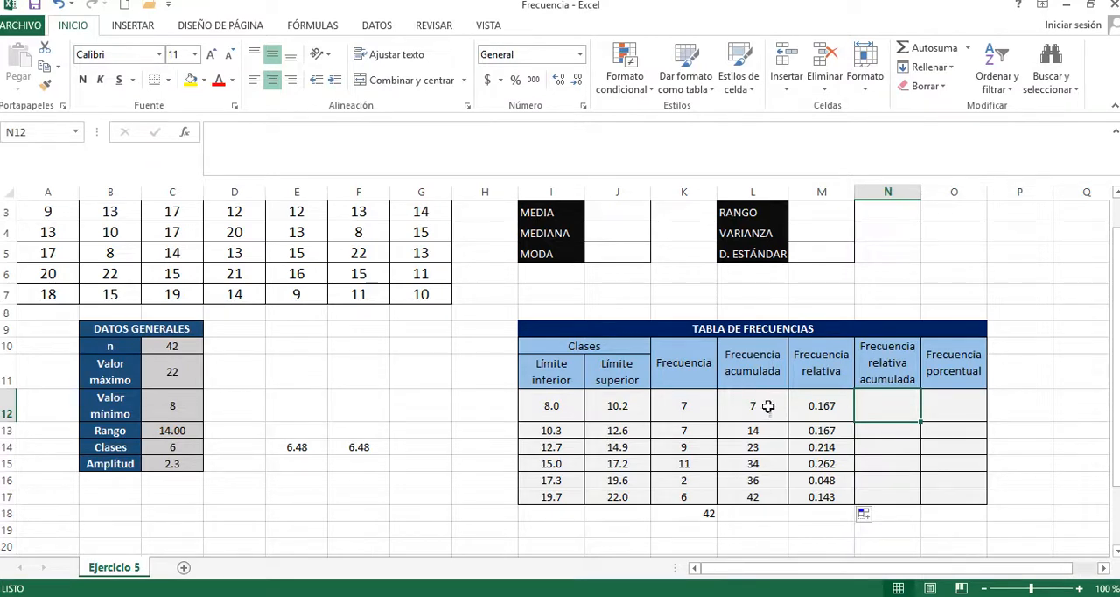
{"action": "type", "text": "="}
{"action": "left_click", "coordinate": [837, 405]}
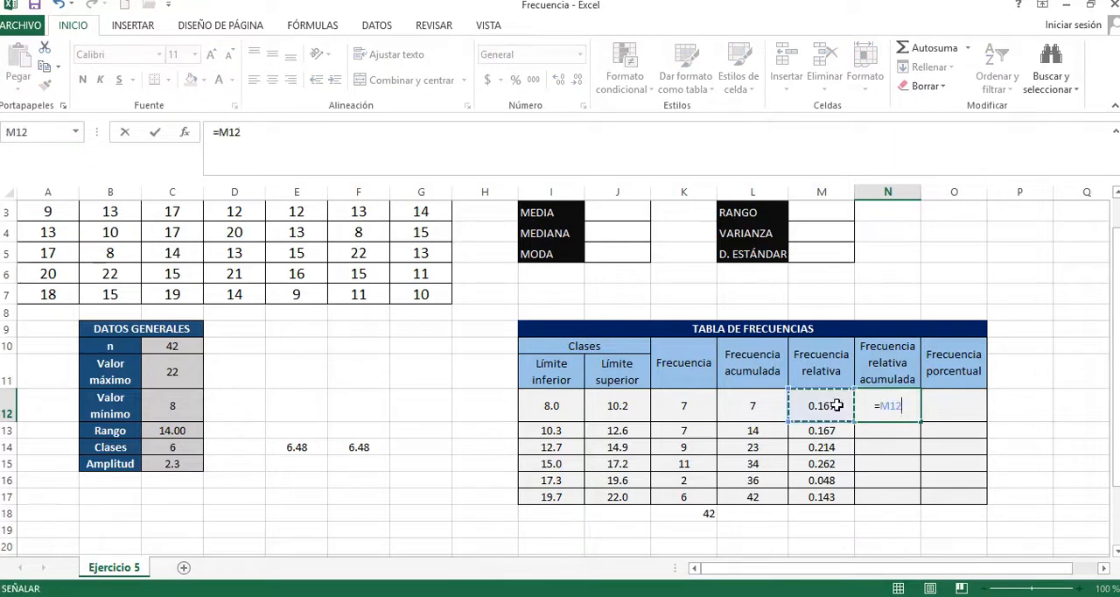
{"action": "key", "text": "Return"}
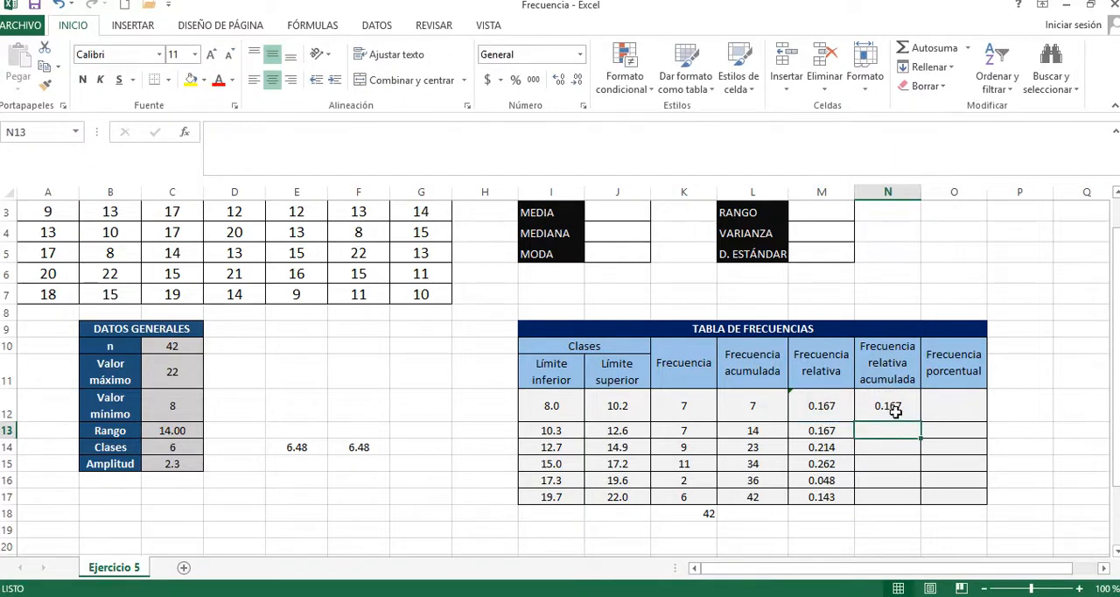
{"action": "type", "text": "="}
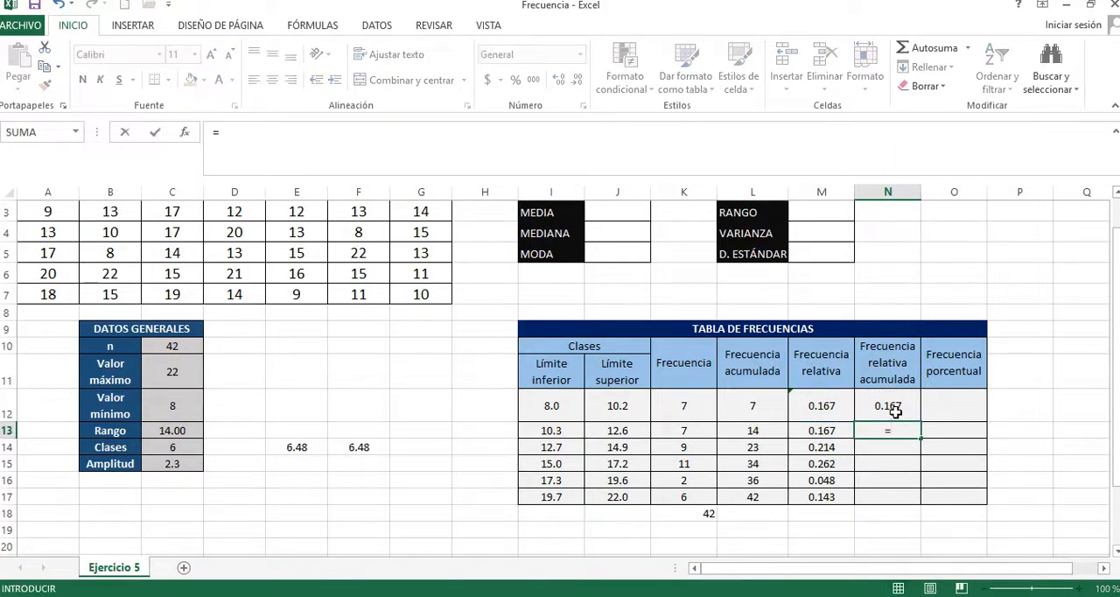
{"action": "left_click", "coordinate": [892, 407]}
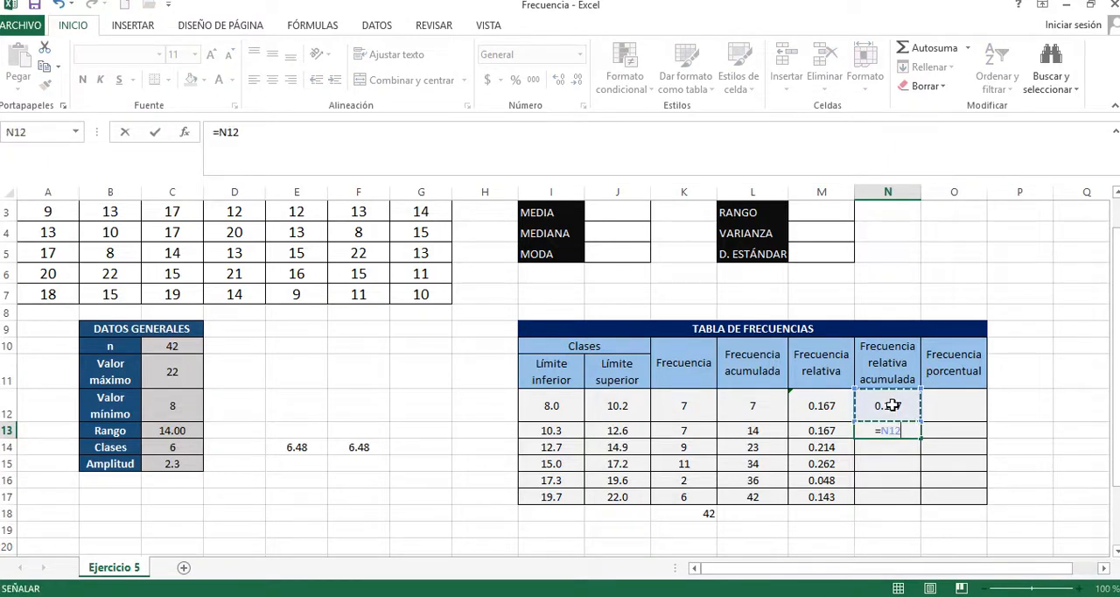
{"action": "type", "text": "+"}
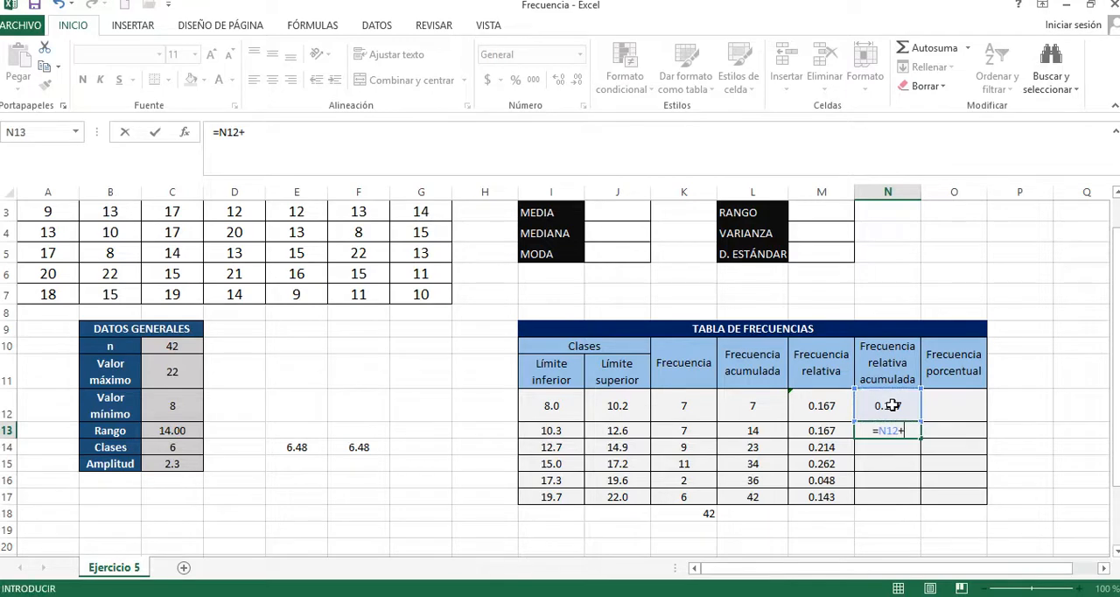
{"action": "left_click", "coordinate": [824, 431]}
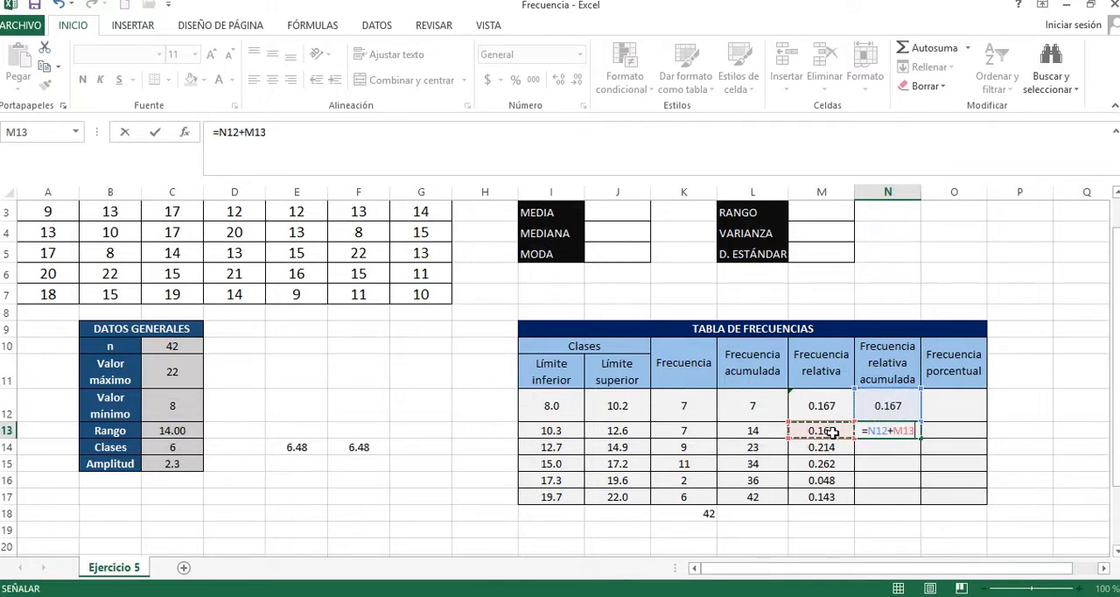
{"action": "key", "text": "Return"}
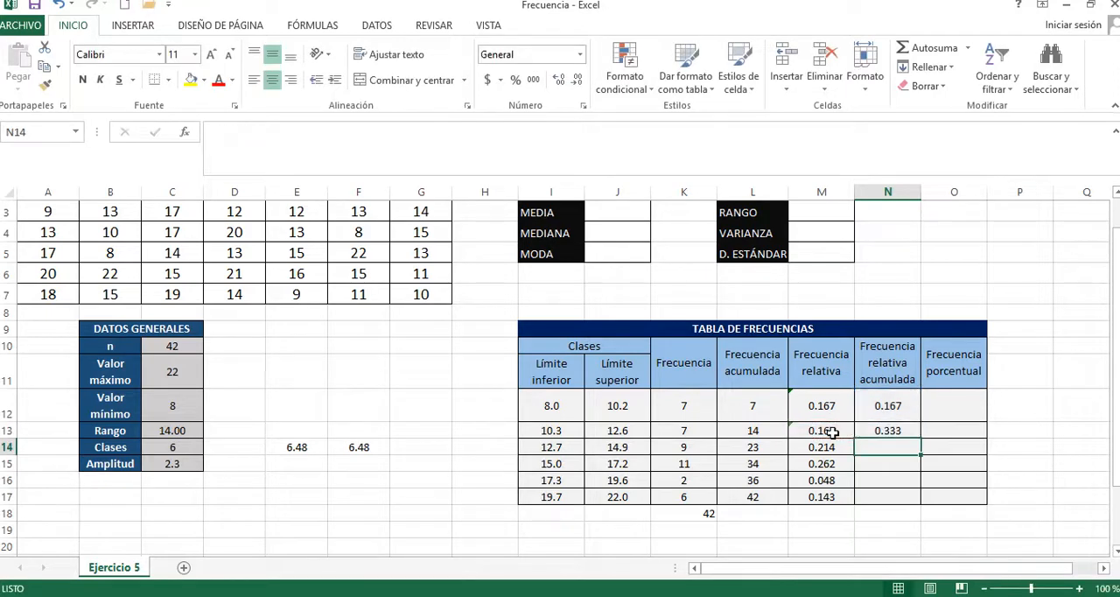
Step: Fill the cumulative relative frequency formula from N13 down through N17 and check the last class
{"action": "left_click", "coordinate": [914, 427]}
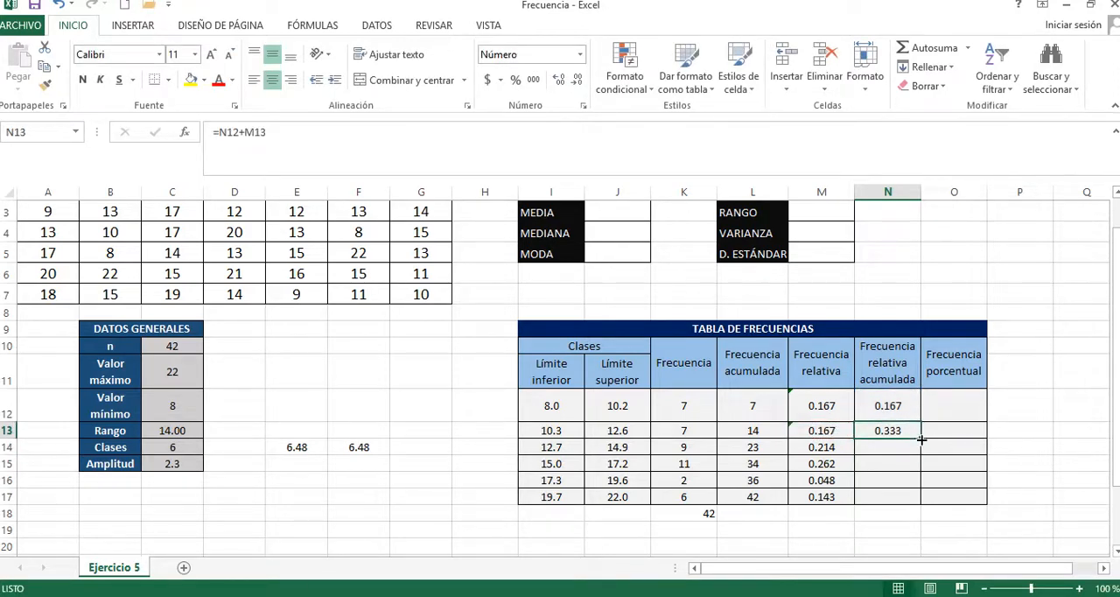
{"action": "left_click_drag", "start_coordinate": [919, 437], "coordinate": [905, 496]}
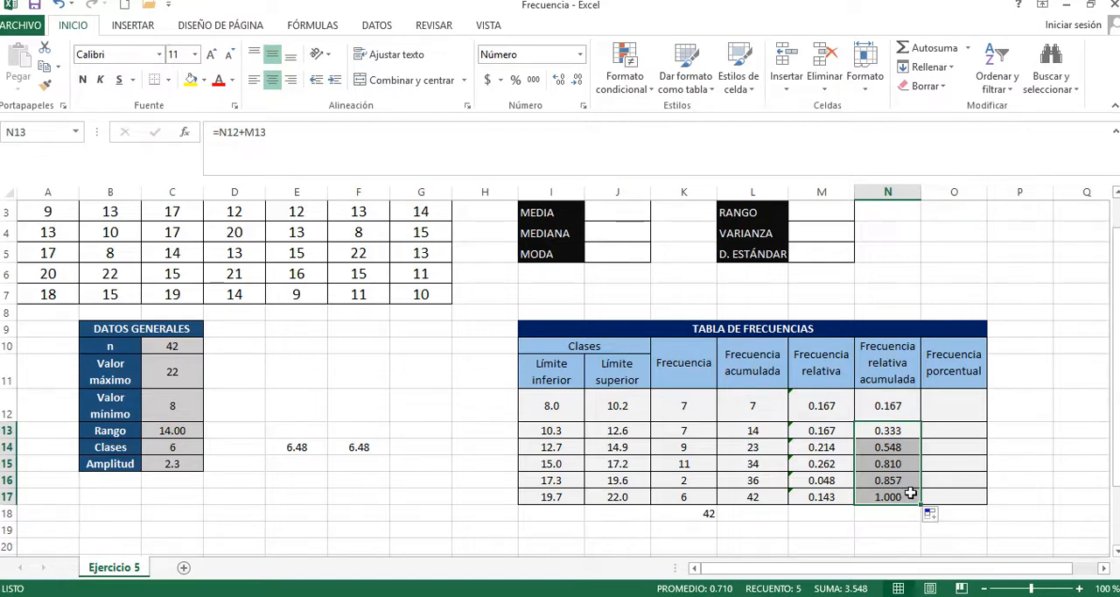
{"action": "left_click", "coordinate": [909, 494]}
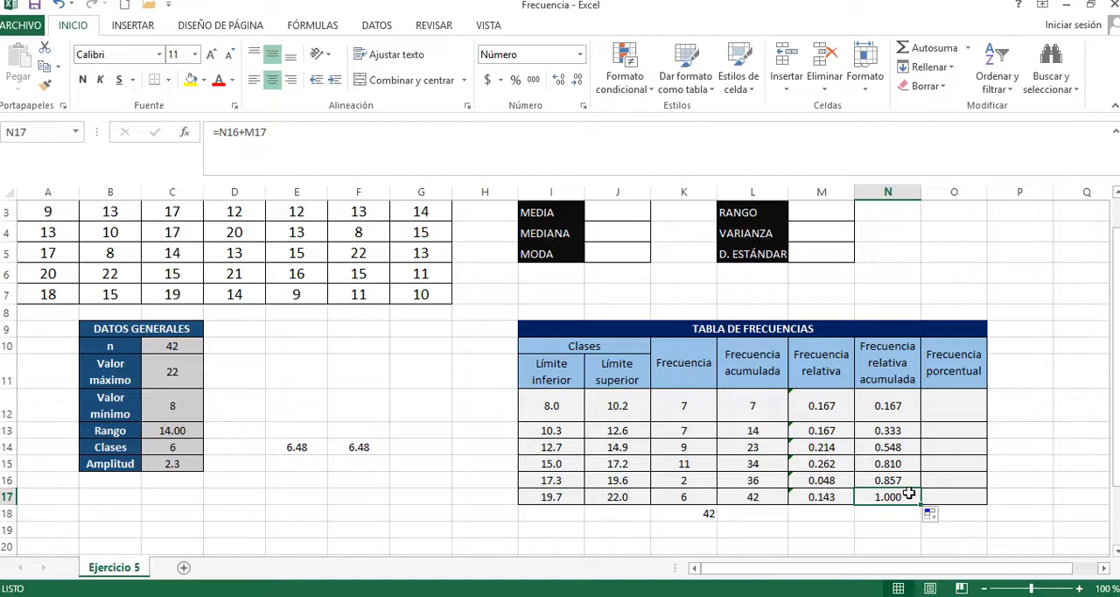
Step: Enter =M12 in O12 as the first Frecuencia porcentual value
{"action": "left_click", "coordinate": [961, 397]}
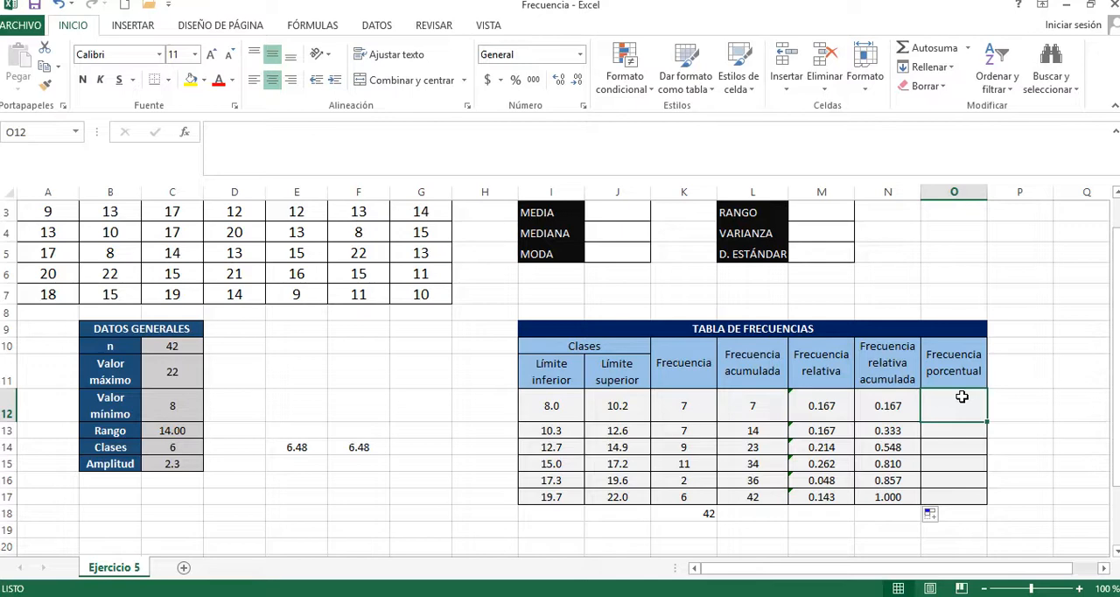
{"action": "type", "text": "="}
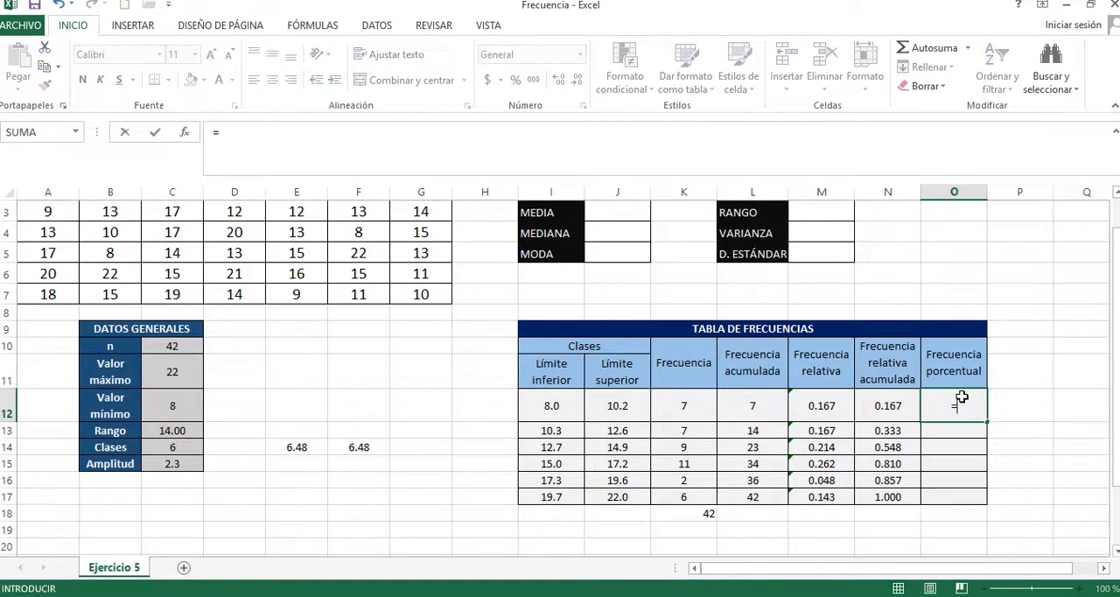
{"action": "left_click", "coordinate": [822, 403]}
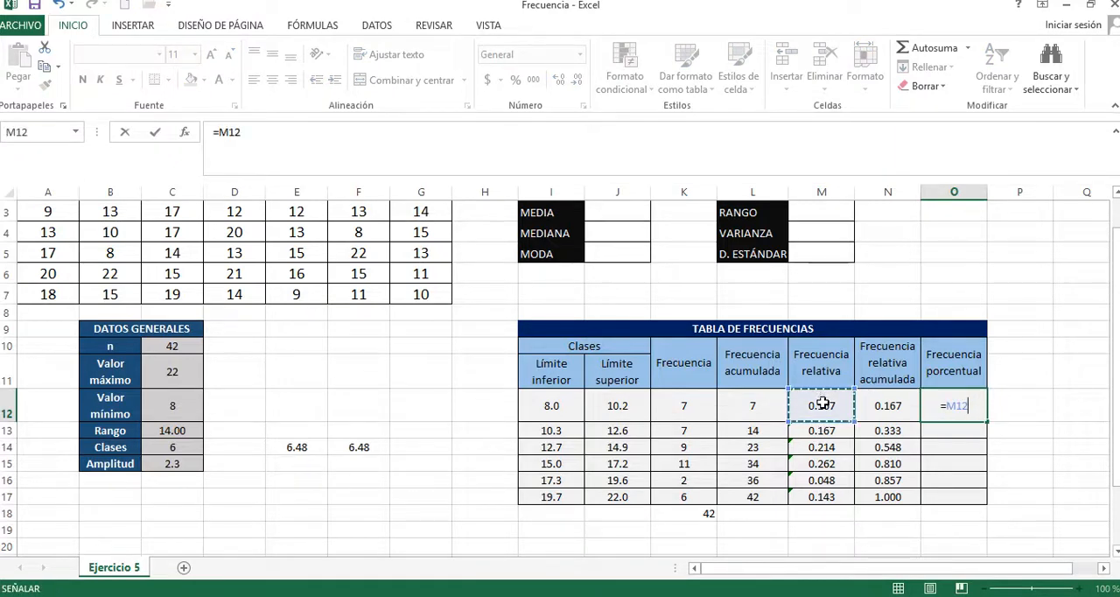
{"action": "key", "text": "Return"}
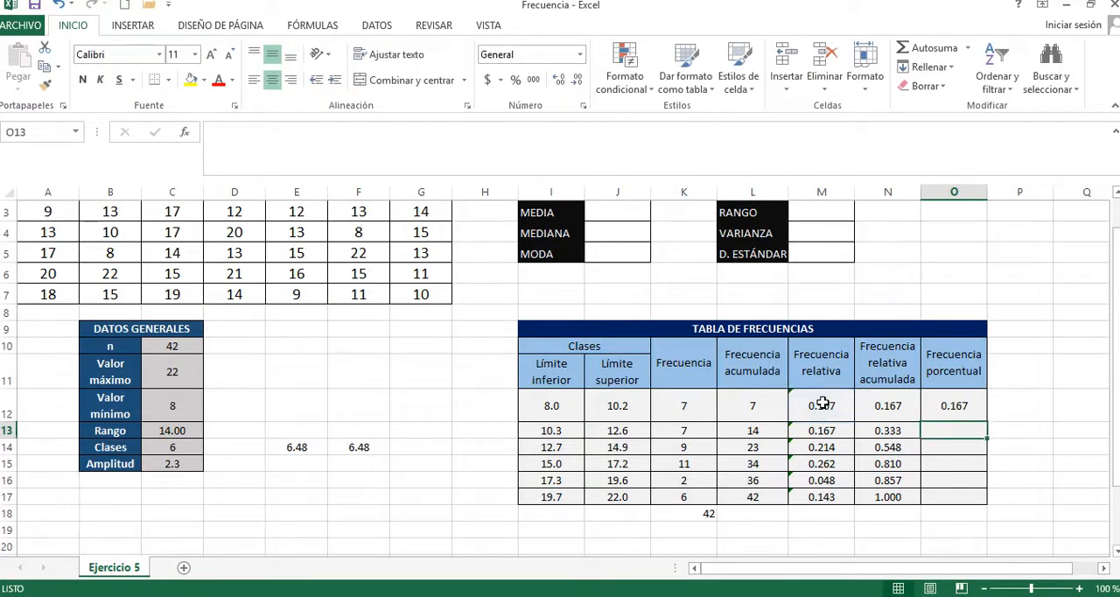
Step: Format O12 as Porcentaje with three decimal places
{"action": "left_click", "coordinate": [962, 410]}
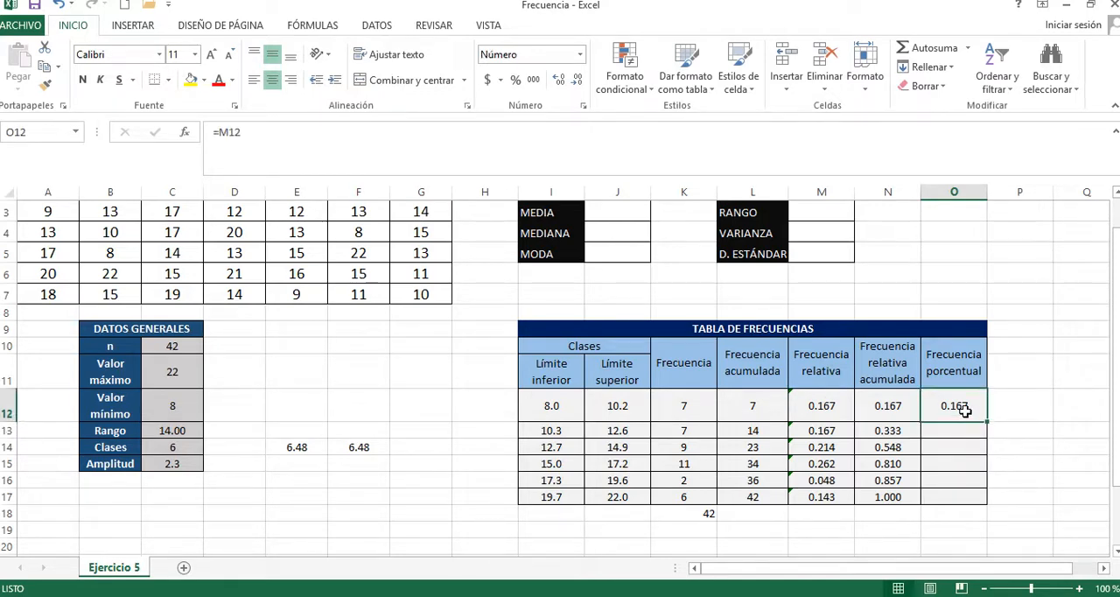
{"action": "right_click", "coordinate": [964, 411]}
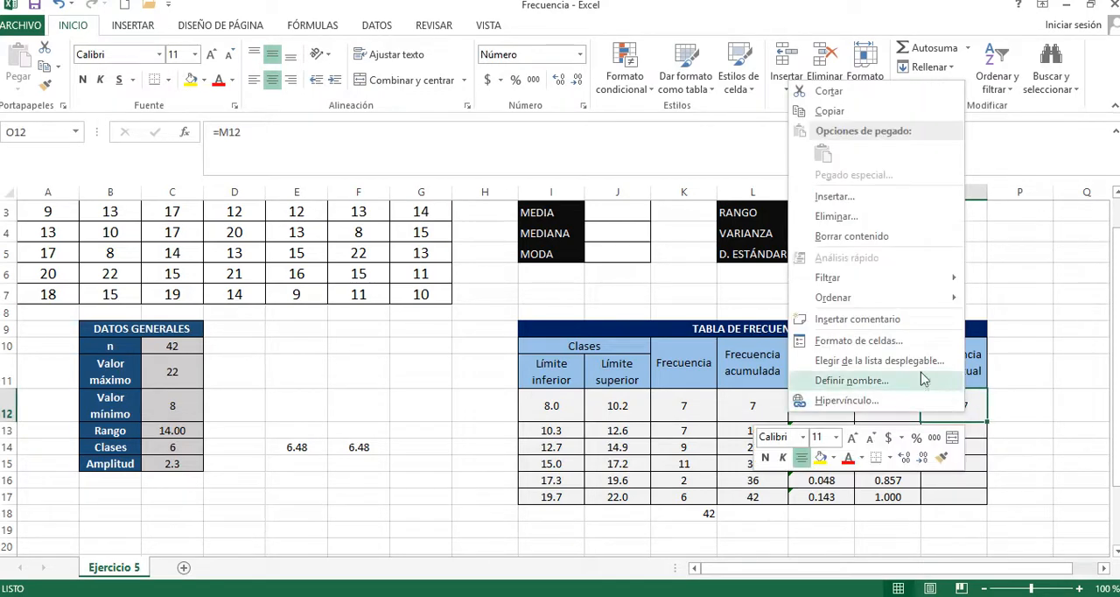
{"action": "left_click", "coordinate": [899, 343]}
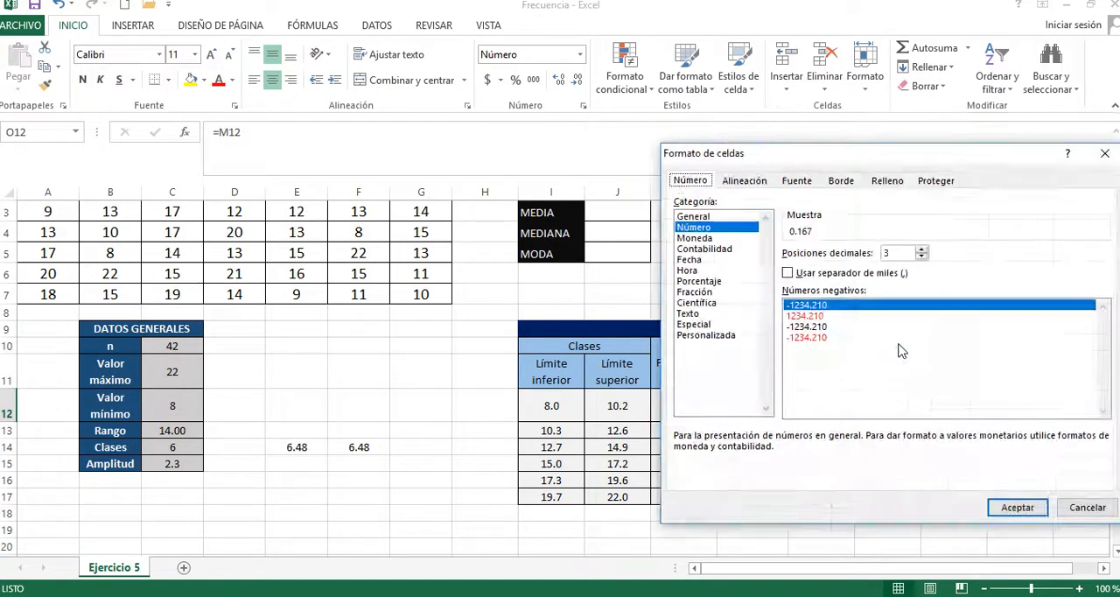
{"action": "left_click", "coordinate": [695, 282]}
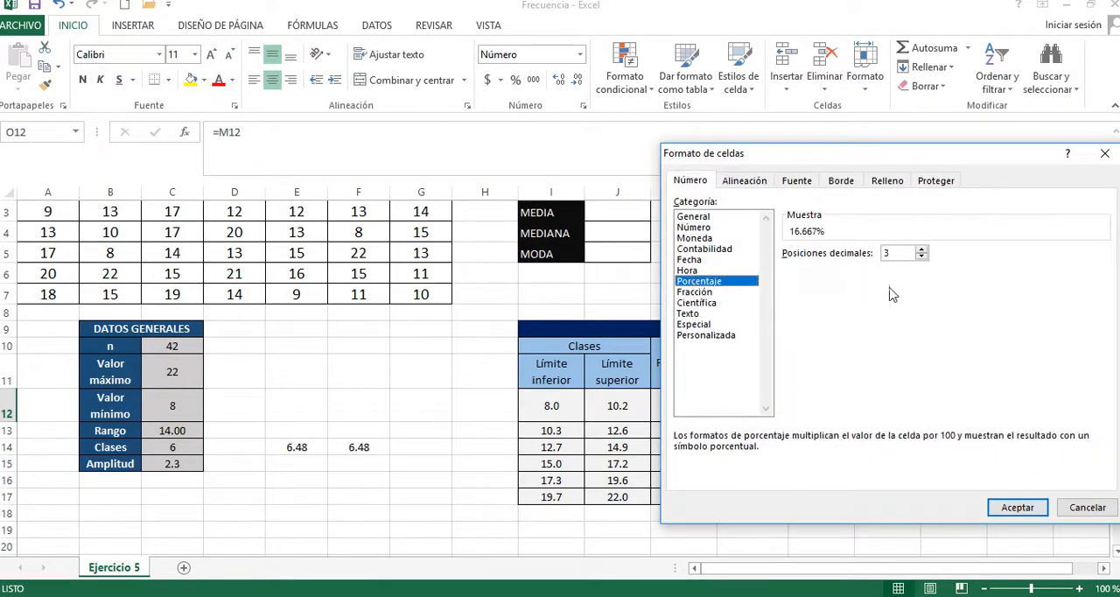
{"action": "left_click", "coordinate": [1016, 507]}
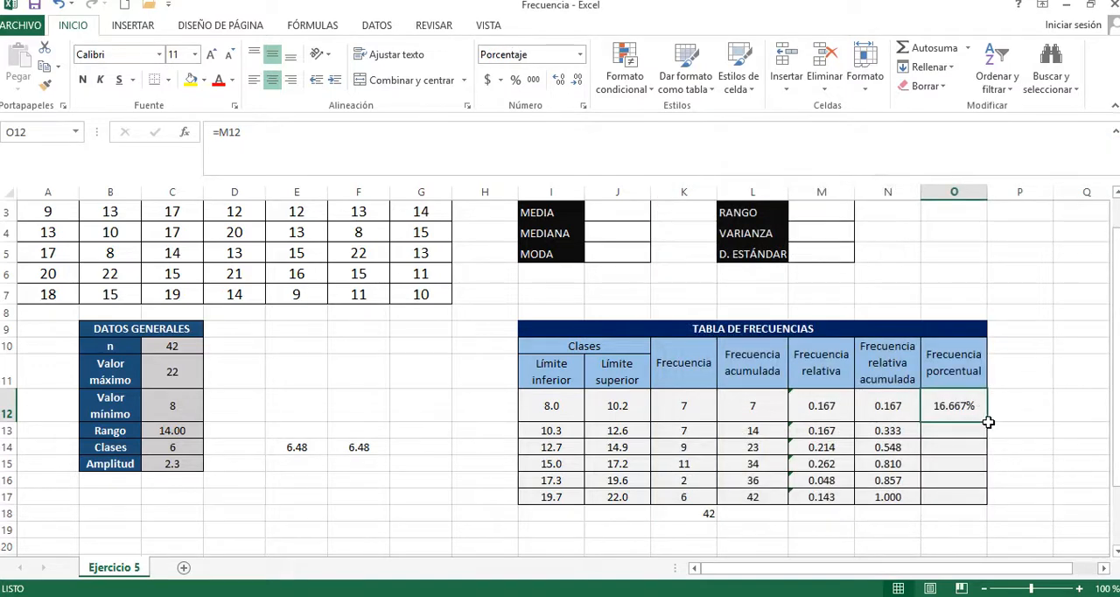
Step: Fill the percentage frequency formula from O12 down through O17 and review the filled cells
{"action": "left_click_drag", "start_coordinate": [987, 420], "coordinate": [981, 505]}
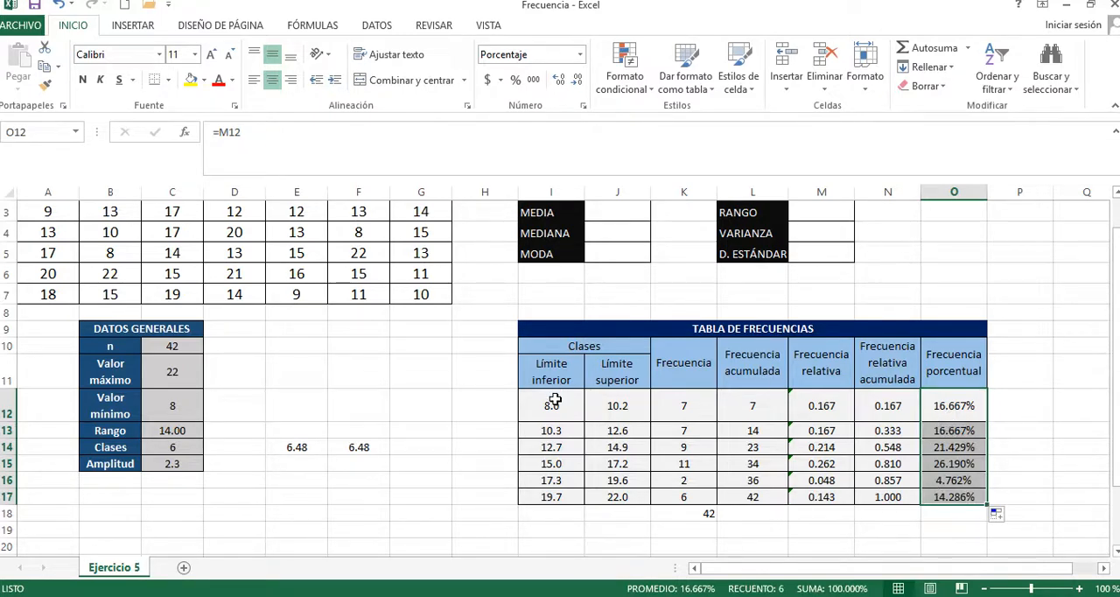
{"action": "left_click", "coordinate": [968, 403]}
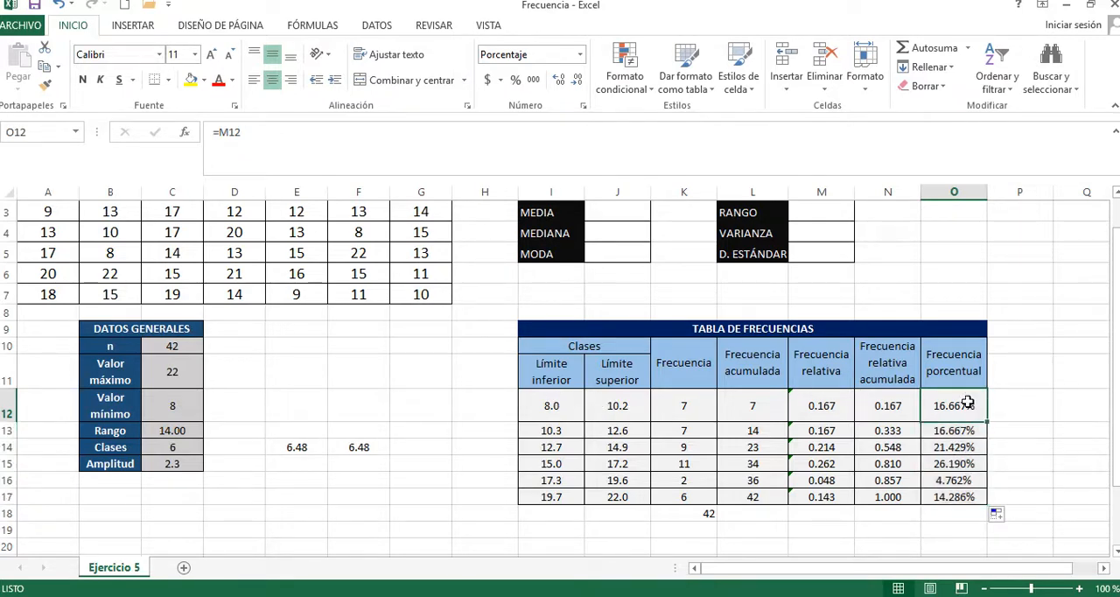
{"action": "key", "text": "Down"}
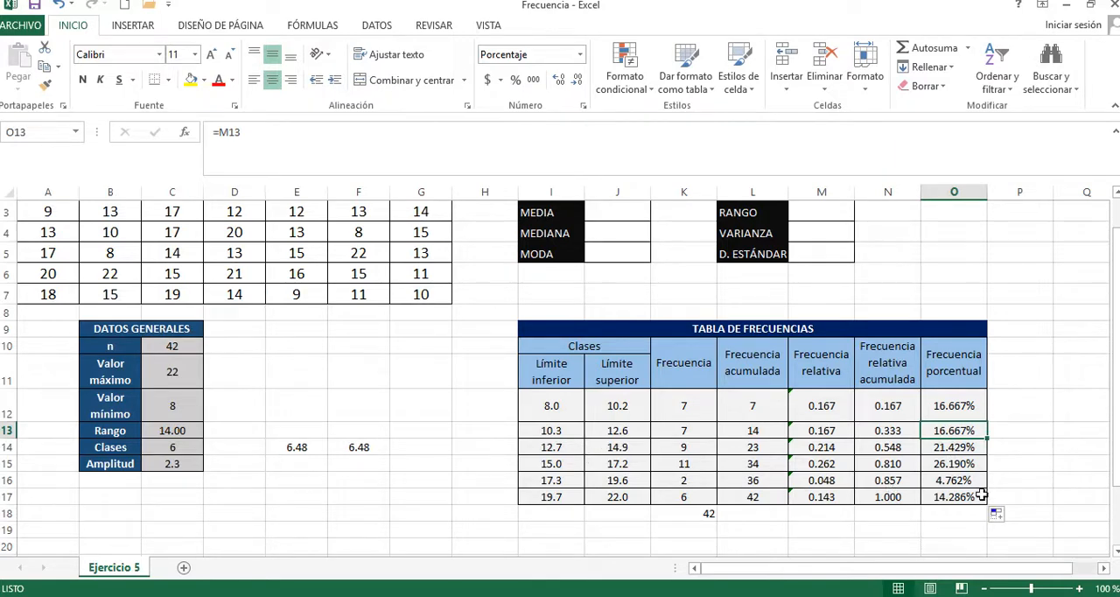
{"action": "left_click", "coordinate": [965, 465]}
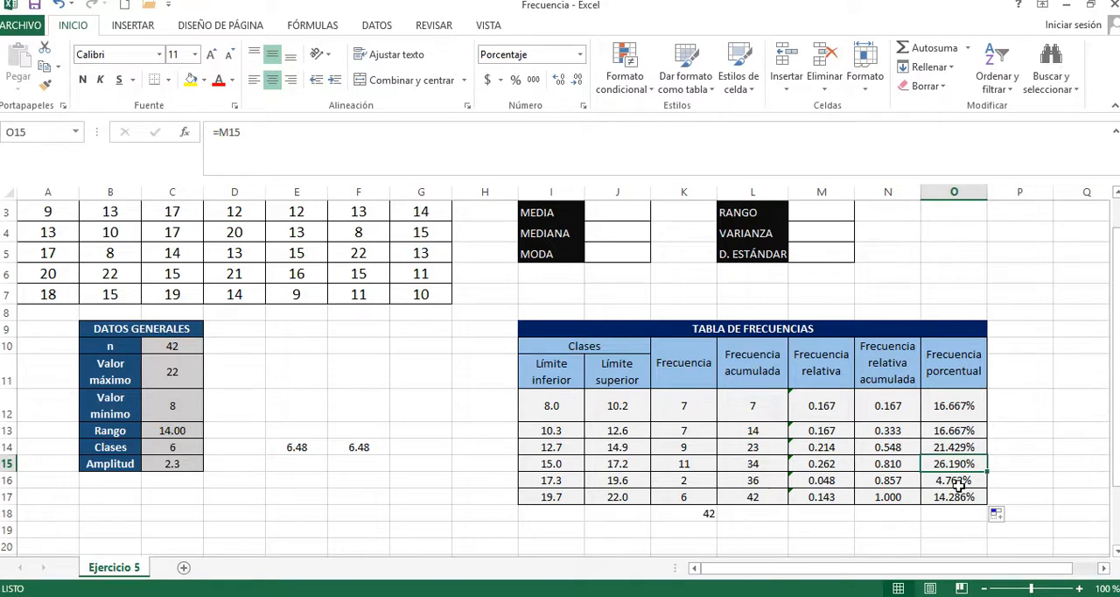
{"action": "left_click", "coordinate": [968, 357]}
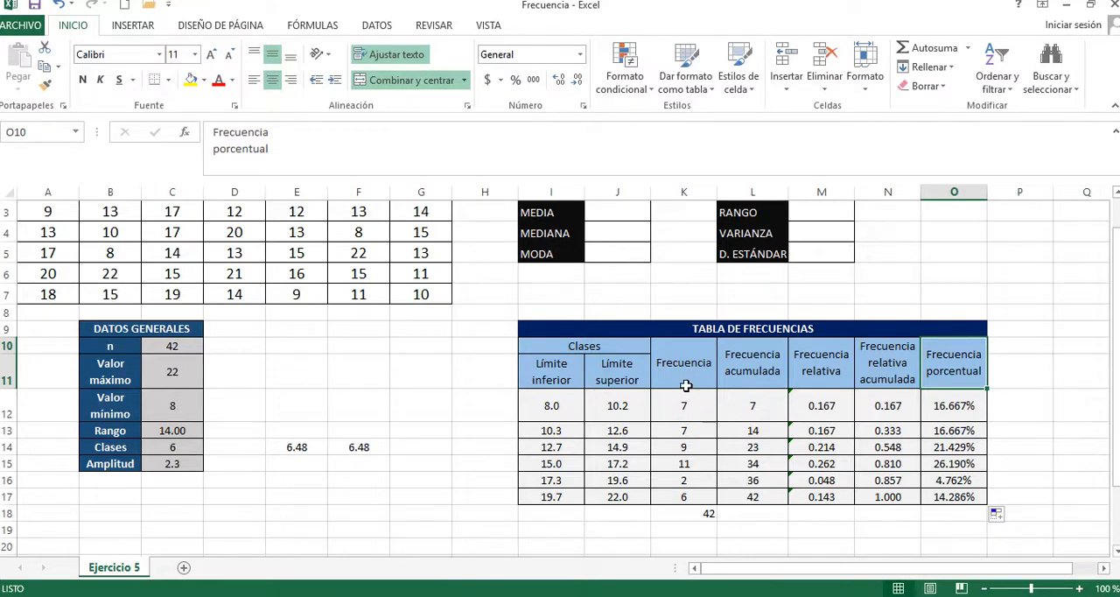
Step: Insert a 2-D clustered column chart of the Frecuencia column K10:K17 and place it beside the frequency table, over columns B to G
{"action": "left_click_drag", "start_coordinate": [684, 374], "coordinate": [678, 497]}
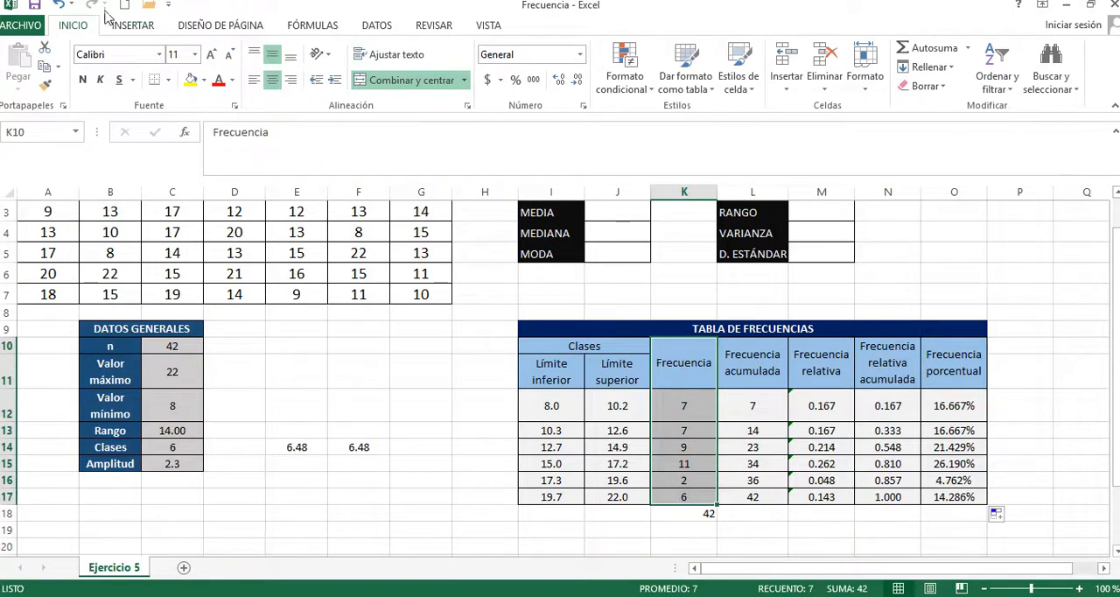
{"action": "left_click", "coordinate": [131, 27]}
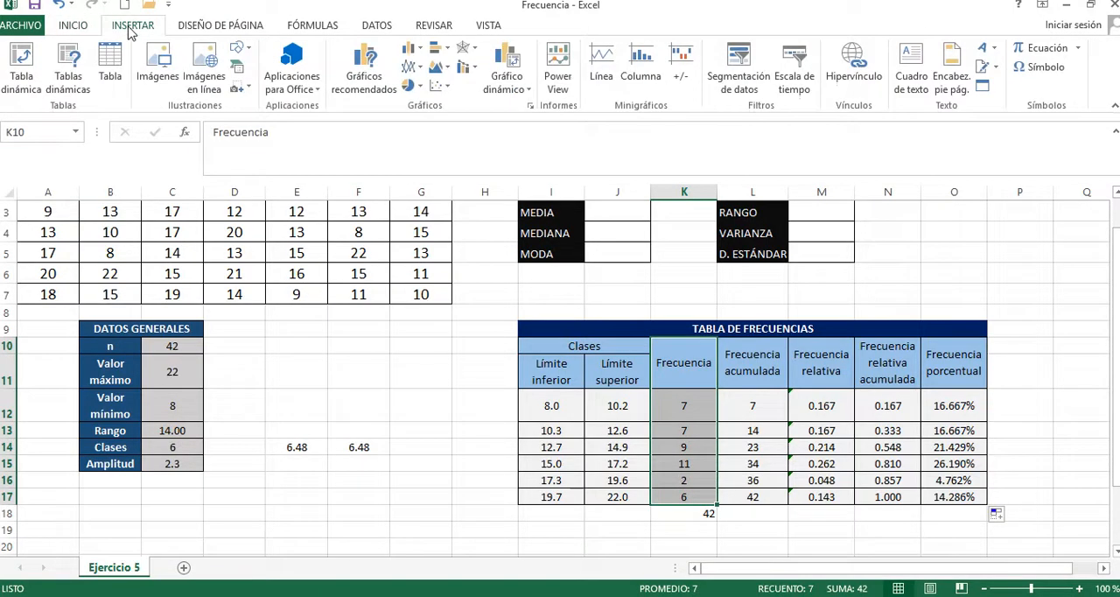
{"action": "left_click", "coordinate": [411, 48]}
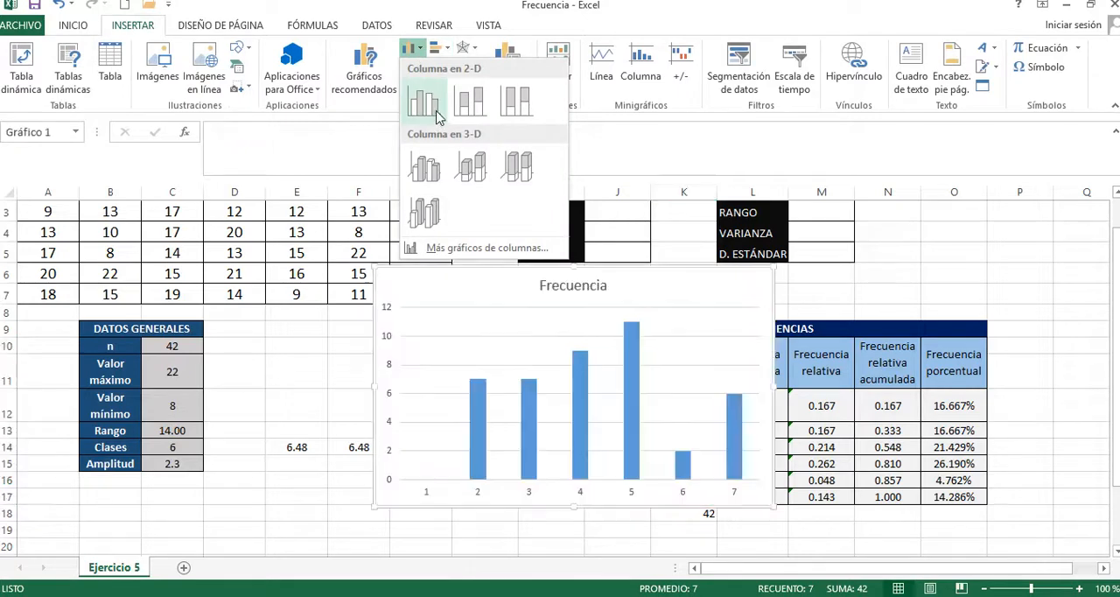
{"action": "left_click", "coordinate": [424, 100]}
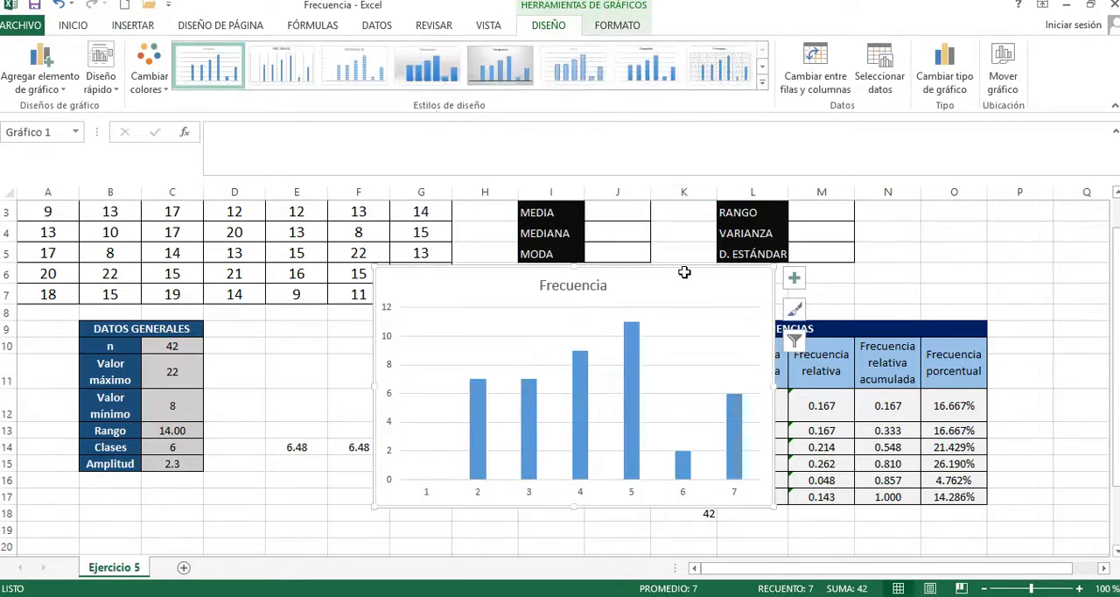
{"action": "left_click_drag", "start_coordinate": [685, 272], "coordinate": [389, 241]}
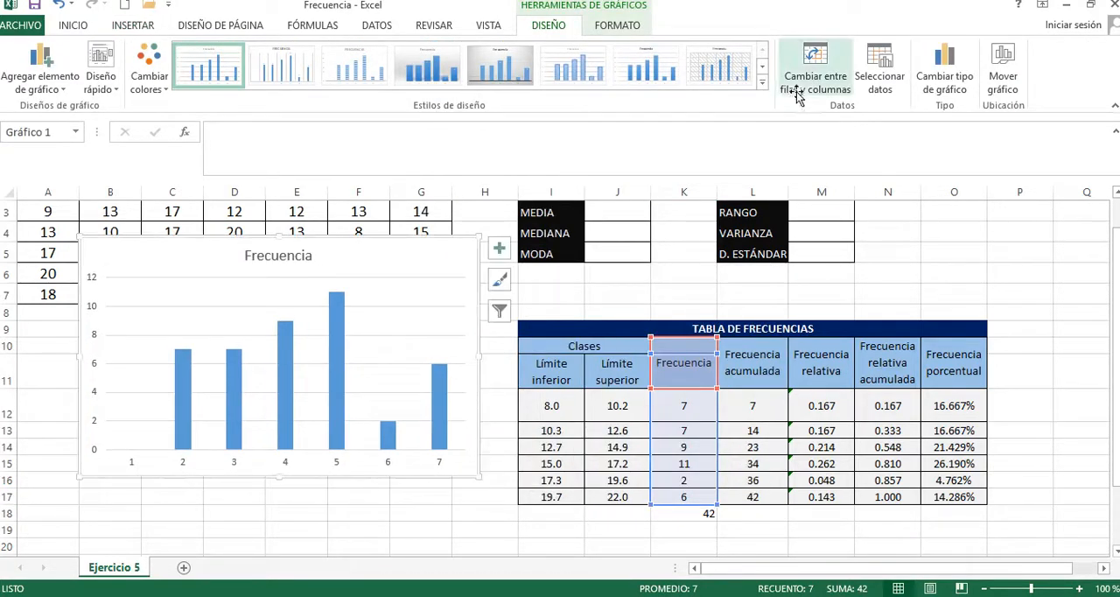
Step: Apply the light style with fine horizontal gridlines to the Frecuencia column chart and move the chart between the general data and frequency tables
{"action": "left_click", "coordinate": [762, 83]}
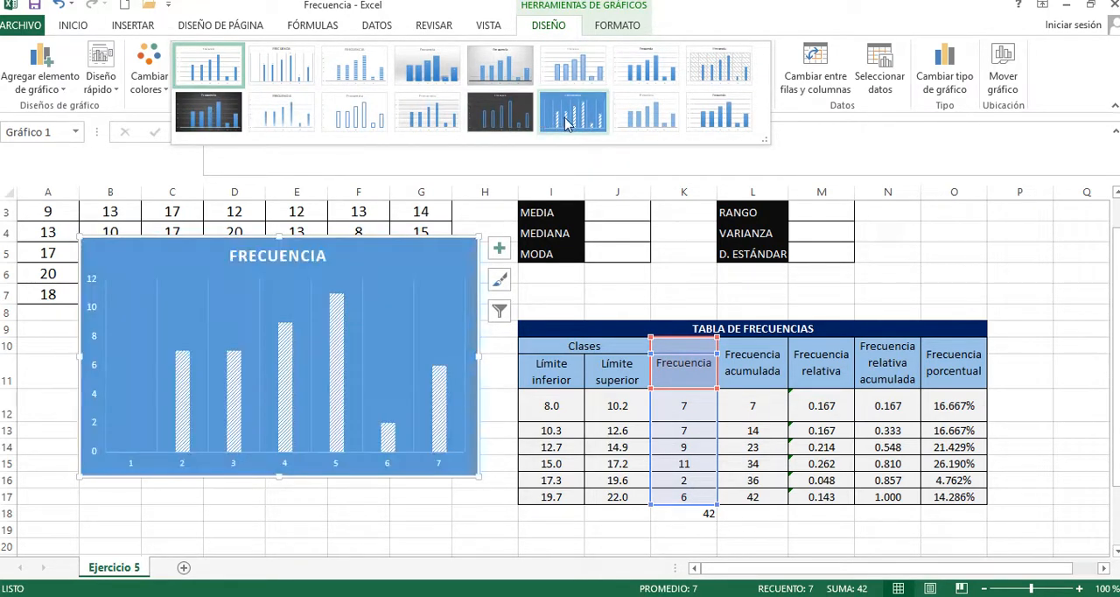
{"action": "left_click", "coordinate": [452, 122]}
{"action": "left_click_drag", "start_coordinate": [367, 249], "coordinate": [928, 302]}
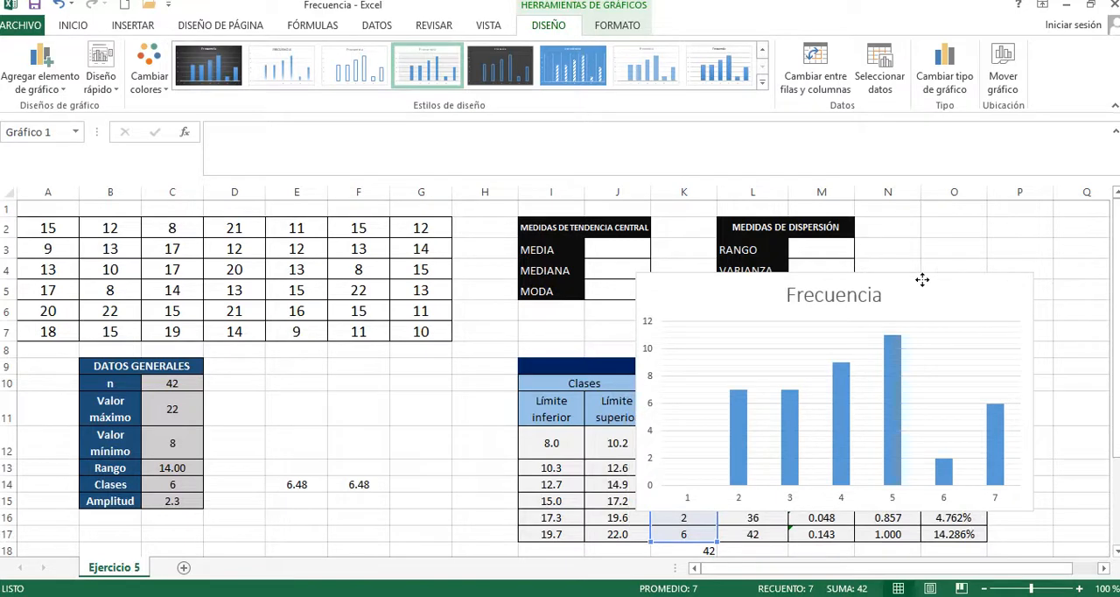
{"action": "left_click_drag", "start_coordinate": [921, 279], "coordinate": [915, 288]}
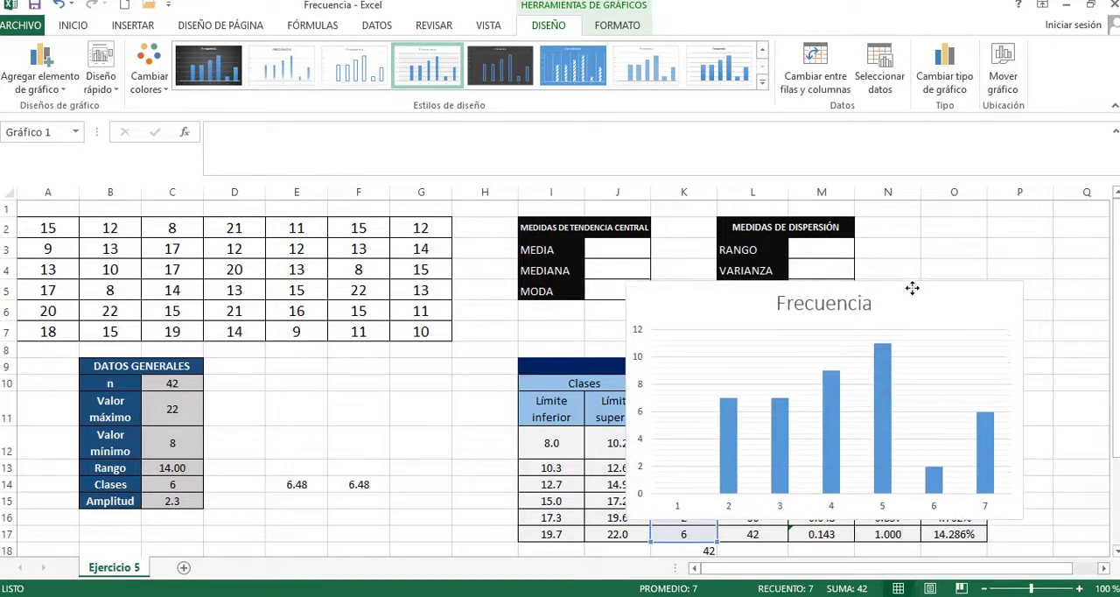
{"action": "left_click", "coordinate": [727, 419]}
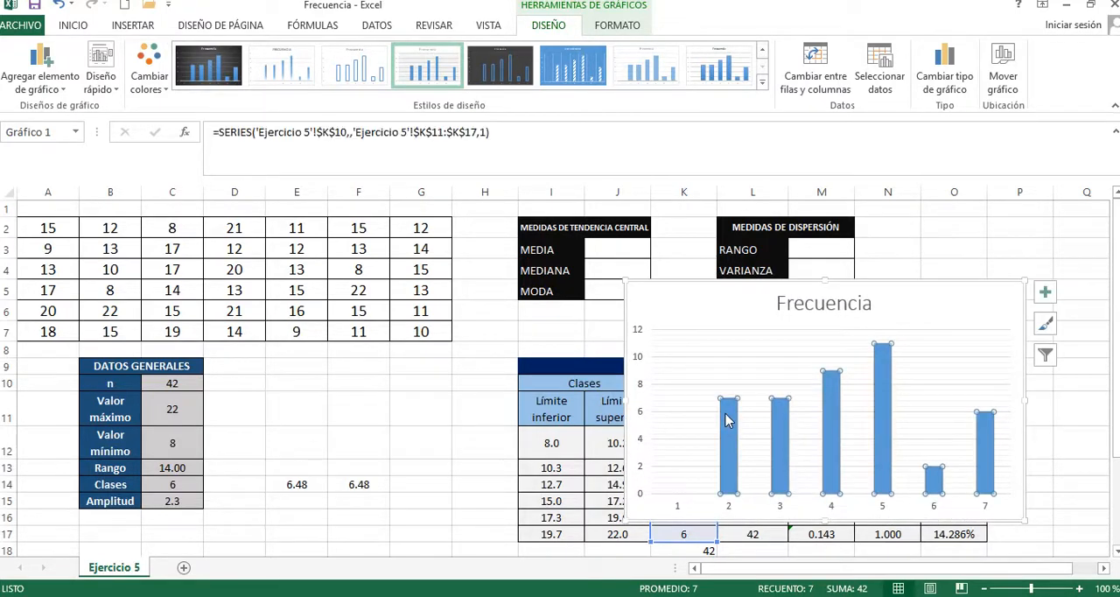
{"action": "left_click_drag", "start_coordinate": [925, 295], "coordinate": [508, 289]}
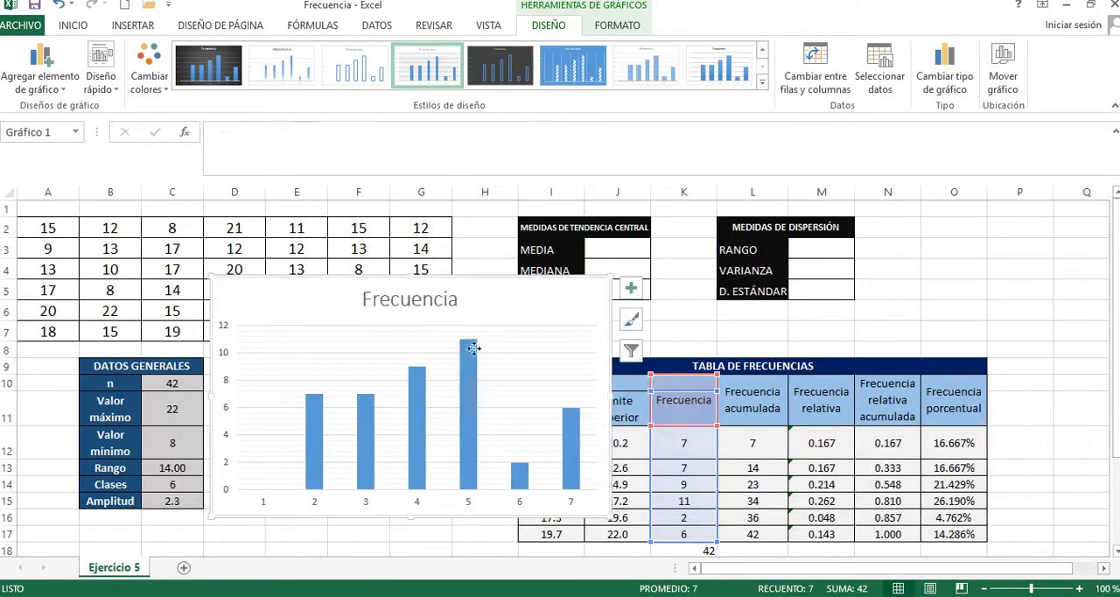
Step: Check the individual columns of the Frecuencia chart and move the chart over columns B to H, starting at row 11
{"action": "left_click", "coordinate": [360, 437]}
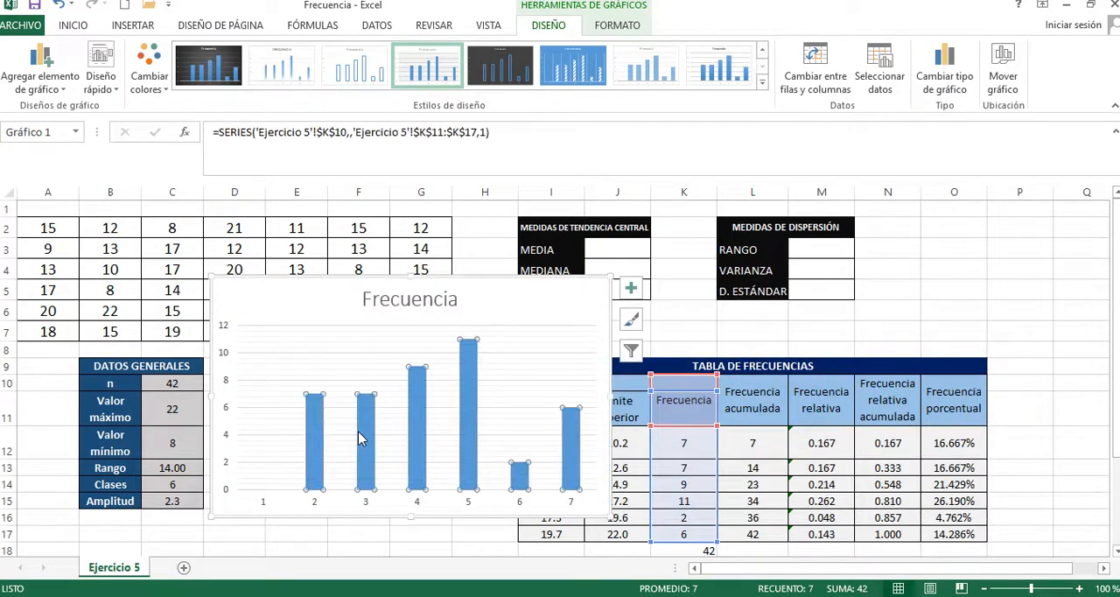
{"action": "left_click", "coordinate": [412, 442]}
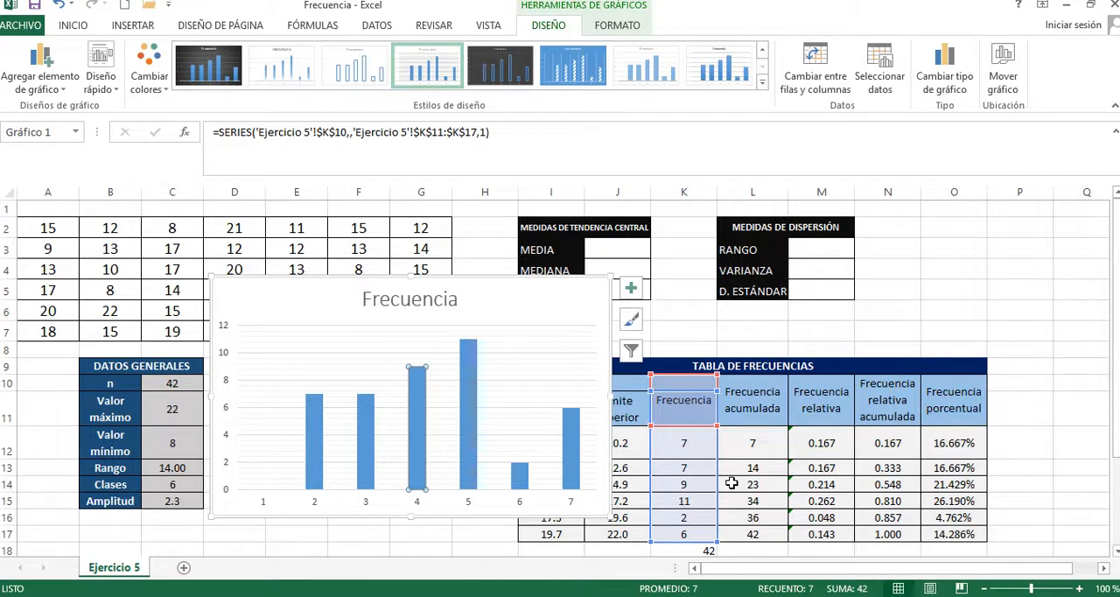
{"action": "left_click", "coordinate": [466, 466]}
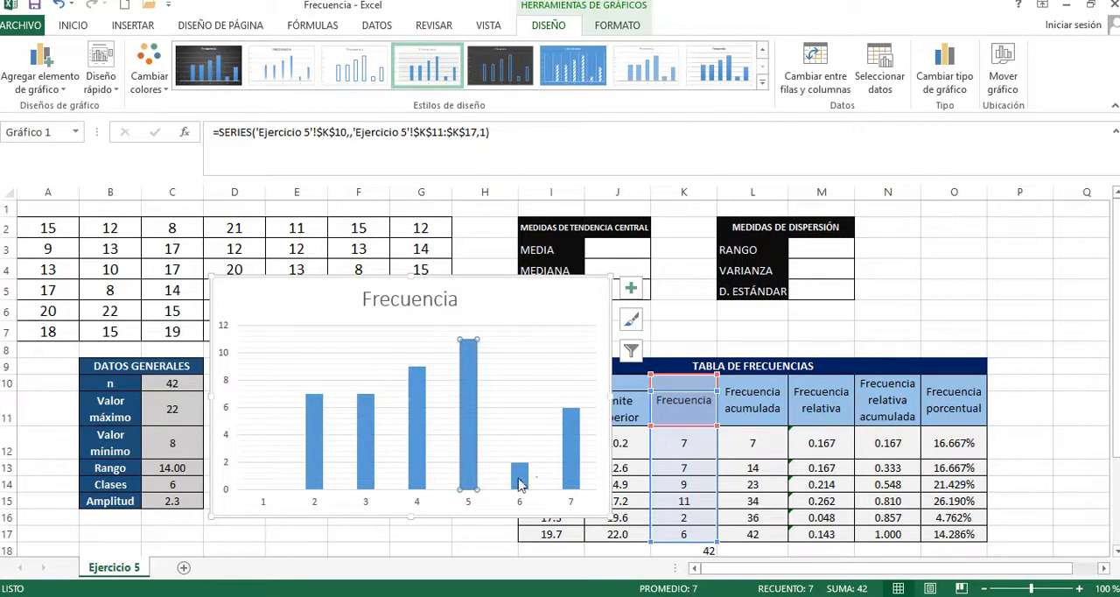
{"action": "mouse_move", "coordinate": [473, 465]}
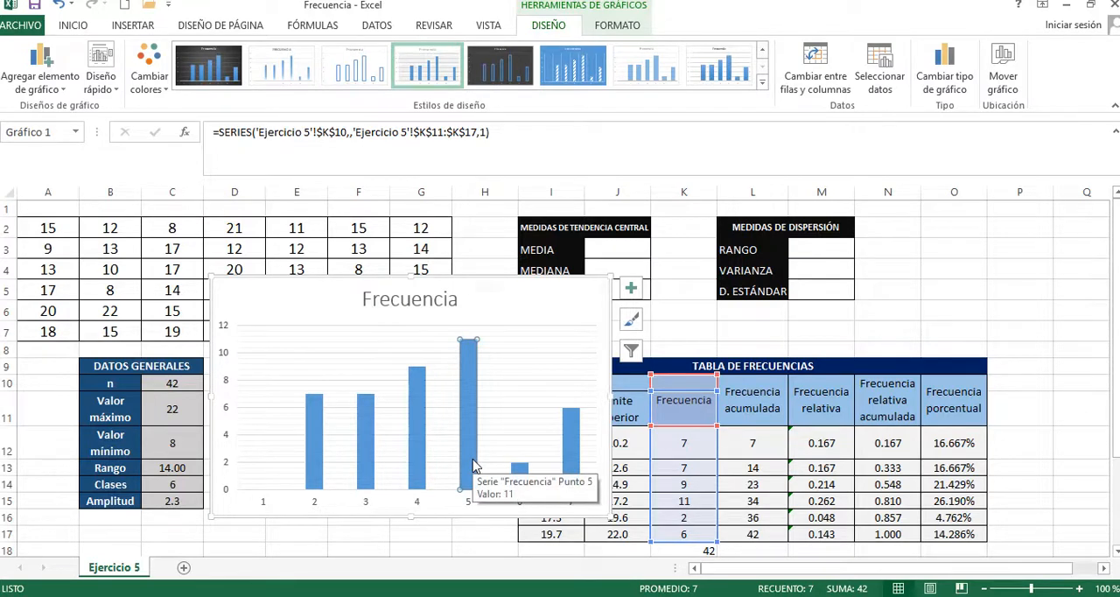
{"action": "left_click", "coordinate": [525, 479]}
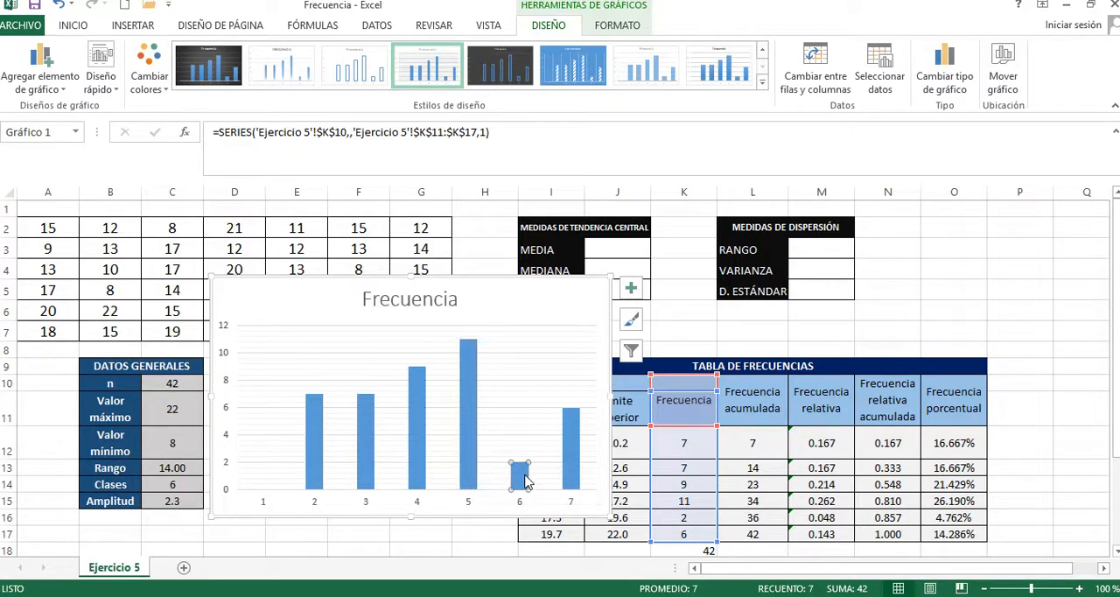
{"action": "left_click", "coordinate": [578, 470]}
{"action": "left_click_drag", "start_coordinate": [563, 292], "coordinate": [421, 418]}
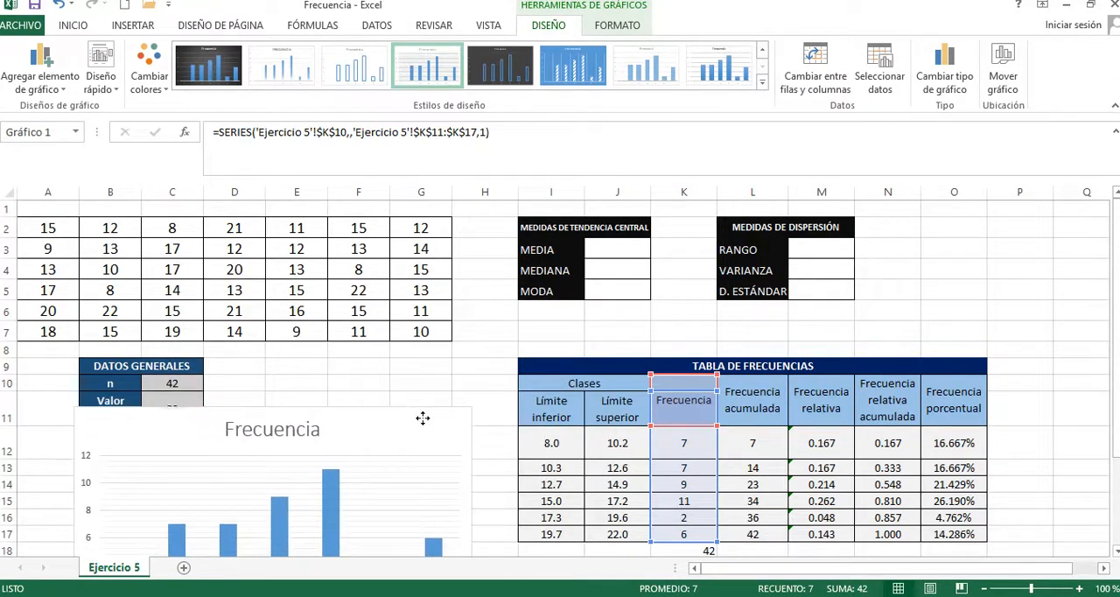
Step: Insert a 3-D pie chart of the Frecuencia porcentual values O12:O17
{"action": "left_click", "coordinate": [987, 433]}
{"action": "left_click", "coordinate": [955, 435]}
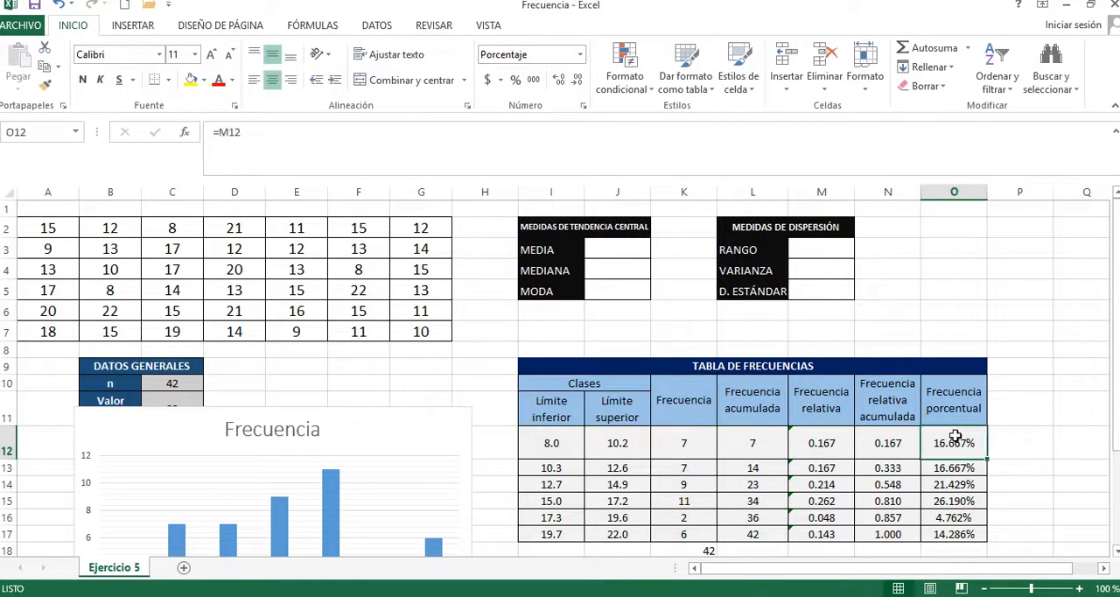
{"action": "left_click_drag", "start_coordinate": [954, 436], "coordinate": [952, 535]}
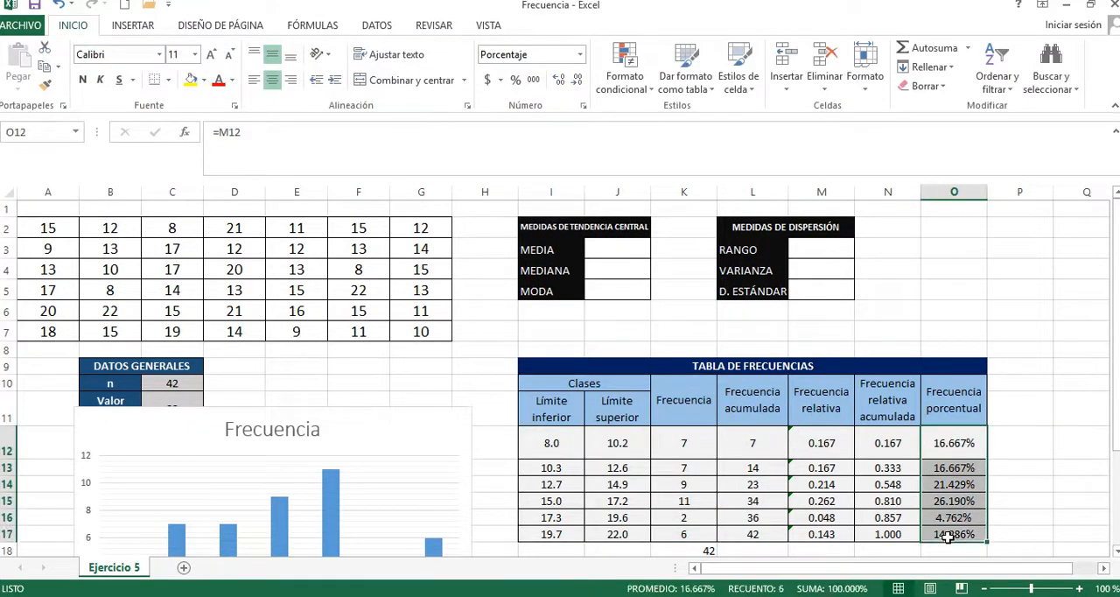
{"action": "left_click", "coordinate": [133, 26]}
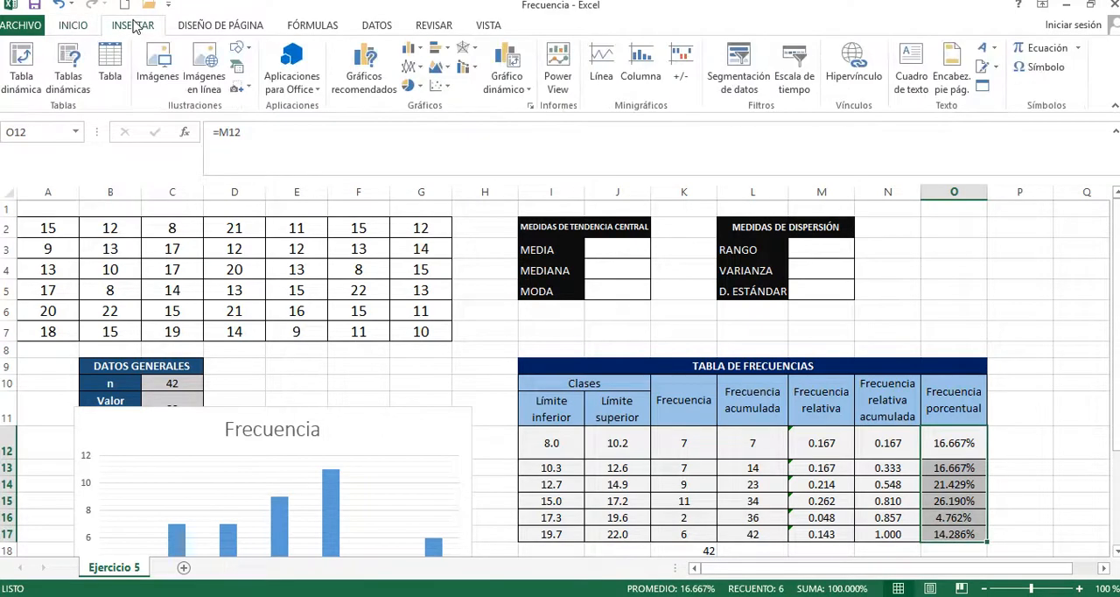
{"action": "left_click", "coordinate": [413, 85]}
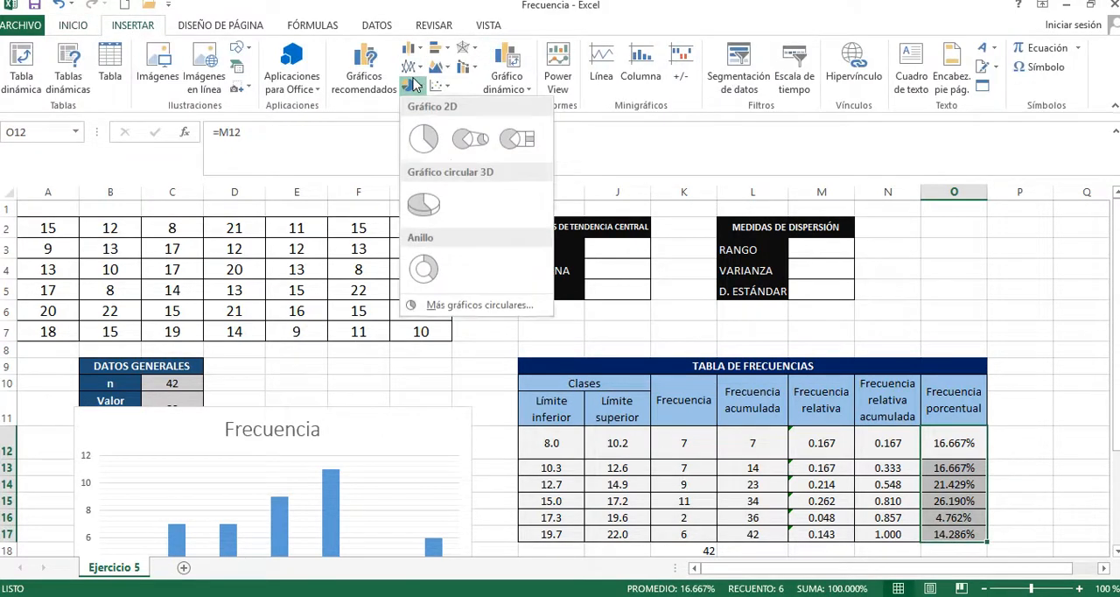
{"action": "left_click", "coordinate": [423, 204]}
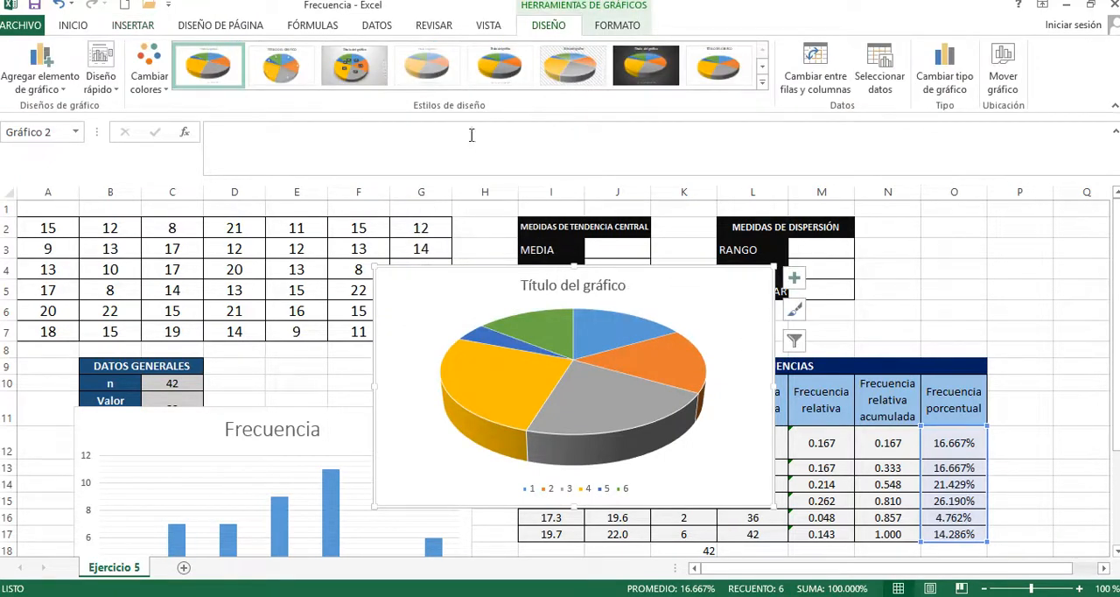
Step: Try several chart styles on the pie chart and apply the dark background style with percentage labels
{"action": "left_click", "coordinate": [294, 63]}
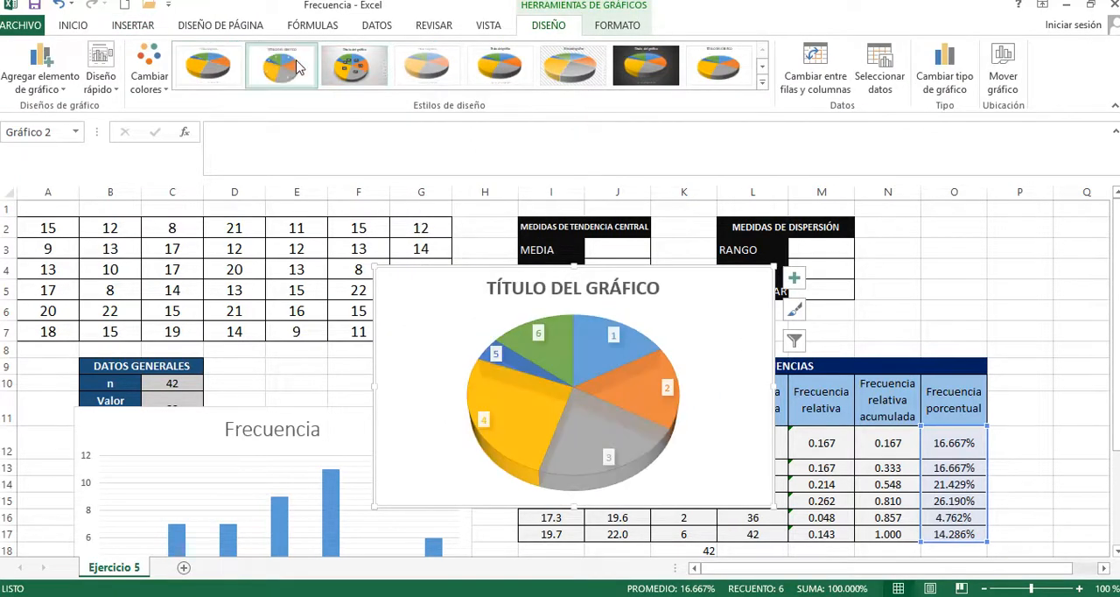
{"action": "left_click", "coordinate": [366, 75]}
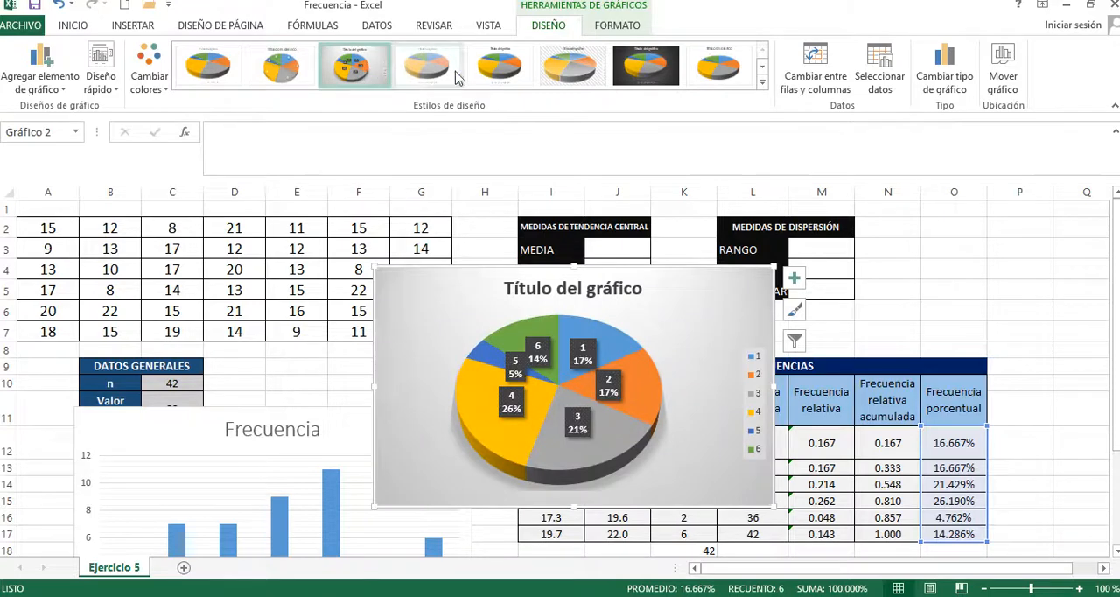
{"action": "left_click", "coordinate": [646, 68]}
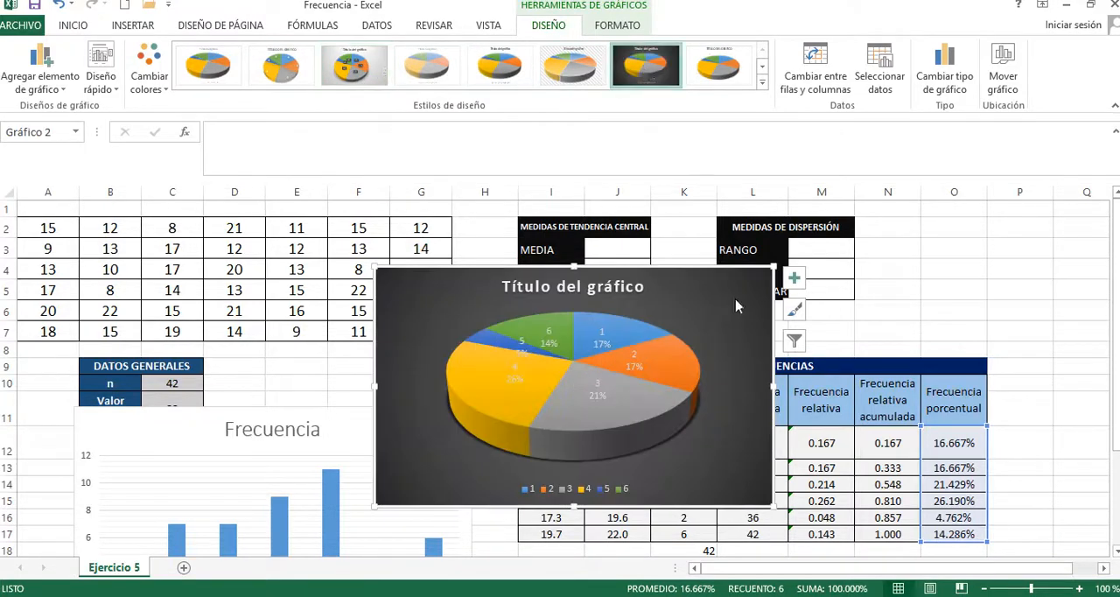
Step: Place the pie chart below the frequency table from row 20 and the Frecuencia column chart below the general data, over columns B to H
{"action": "left_click_drag", "start_coordinate": [721, 275], "coordinate": [935, 494]}
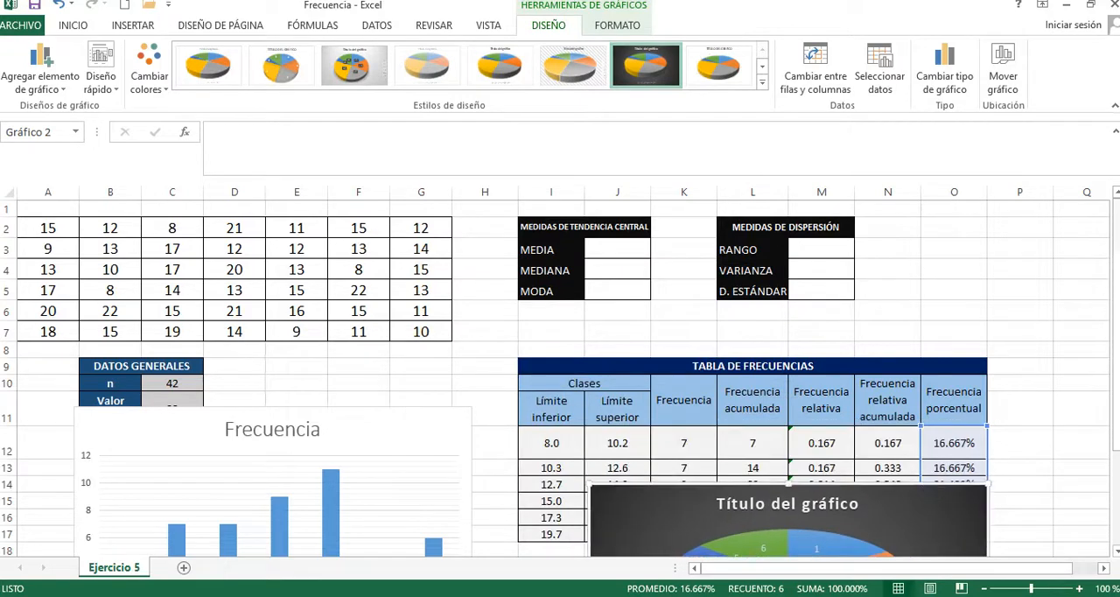
{"action": "left_click_drag", "start_coordinate": [1115, 344], "coordinate": [1115, 349]}
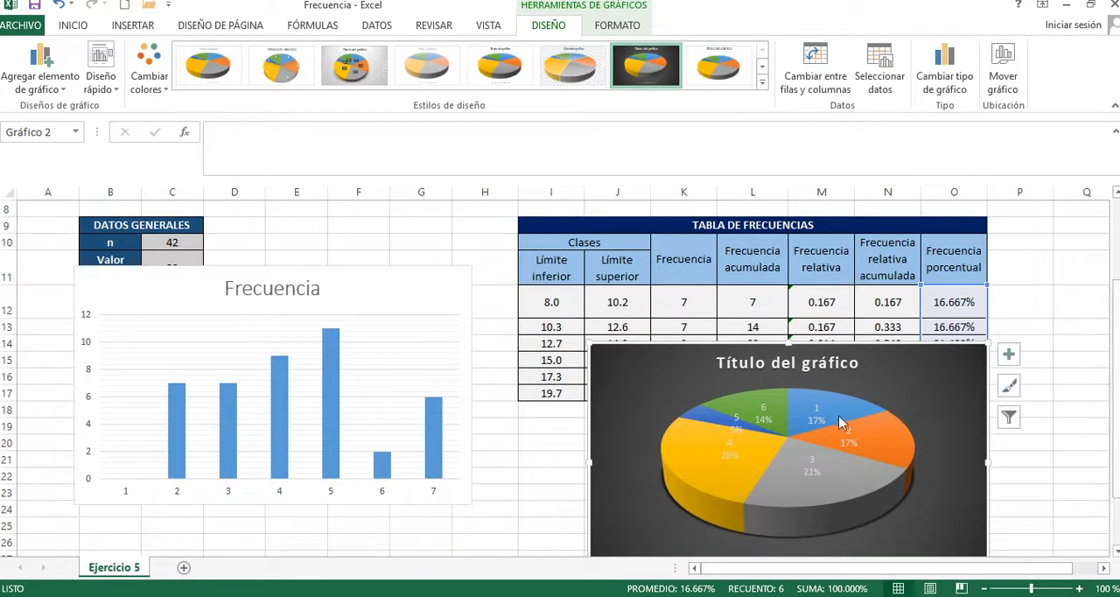
{"action": "left_click_drag", "start_coordinate": [845, 362], "coordinate": [826, 442]}
{"action": "left_click", "coordinate": [342, 275]}
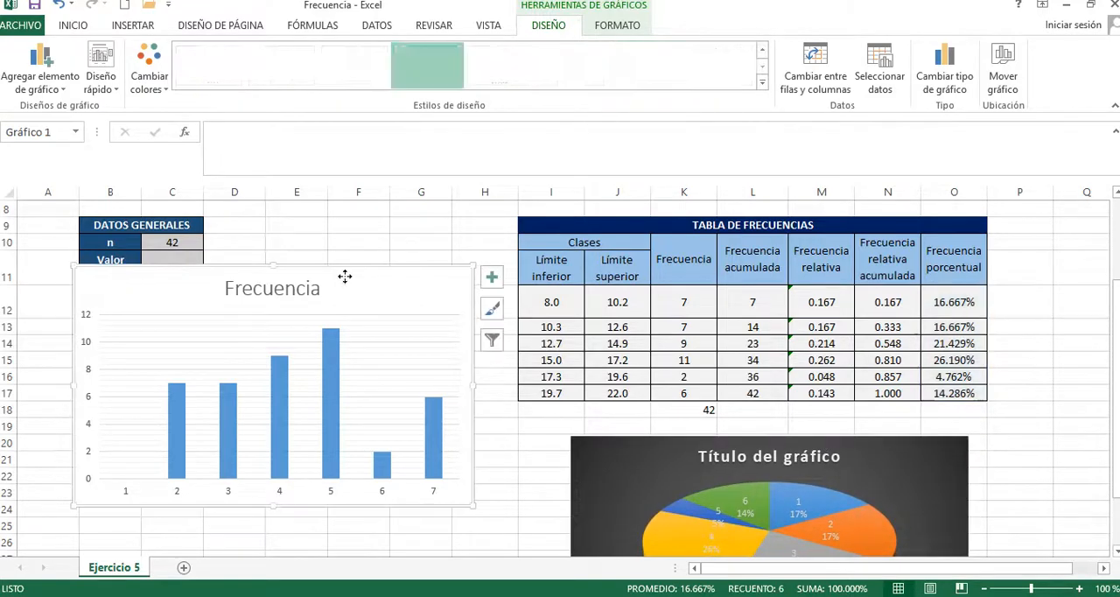
{"action": "mouse_move", "coordinate": [346, 268]}
{"action": "left_mouse_down"}
{"action": "mouse_move", "coordinate": [338, 350]}
{"action": "mouse_move", "coordinate": [366, 430]}
{"action": "left_mouse_up"}
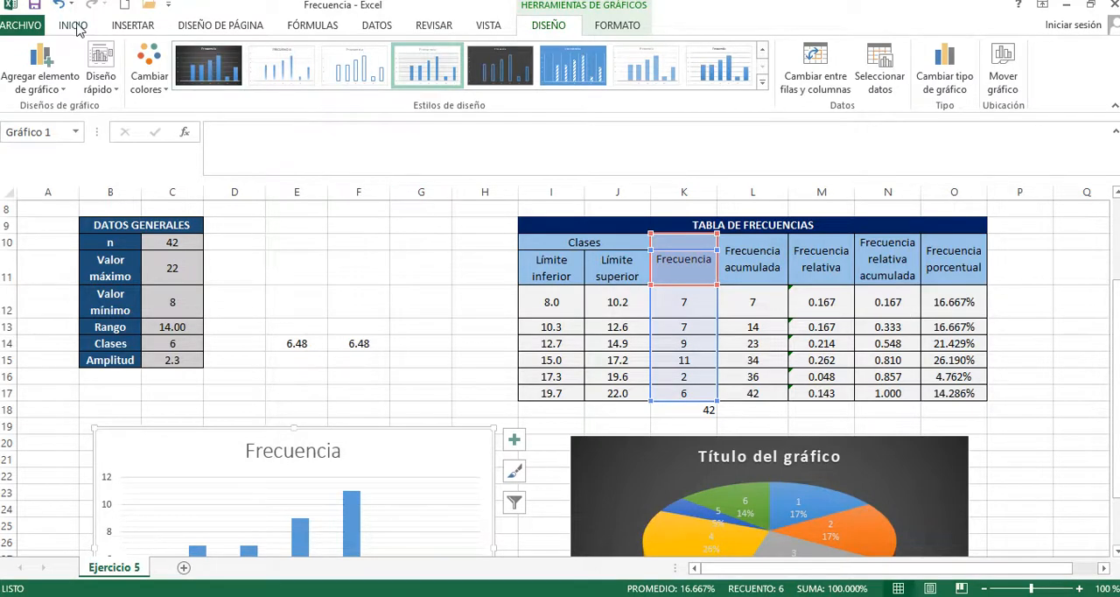
Step: Insert a 2-D line chart with markers of the Frecuencia relativa values M12:M17 and apply the solid blue style with data labels
{"action": "left_click", "coordinate": [764, 299]}
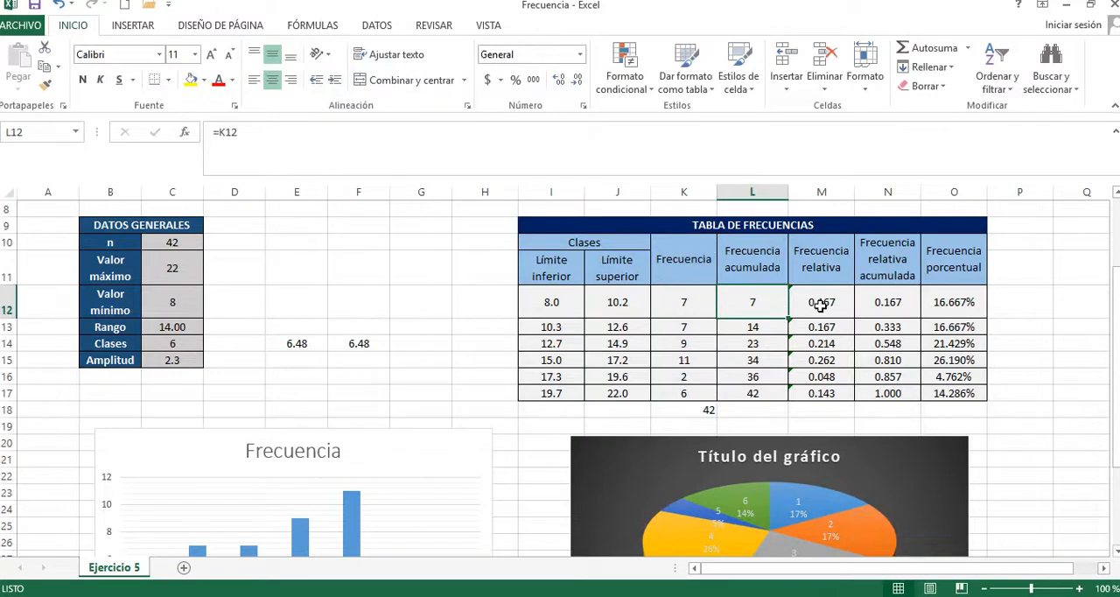
{"action": "left_click_drag", "start_coordinate": [821, 306], "coordinate": [828, 393]}
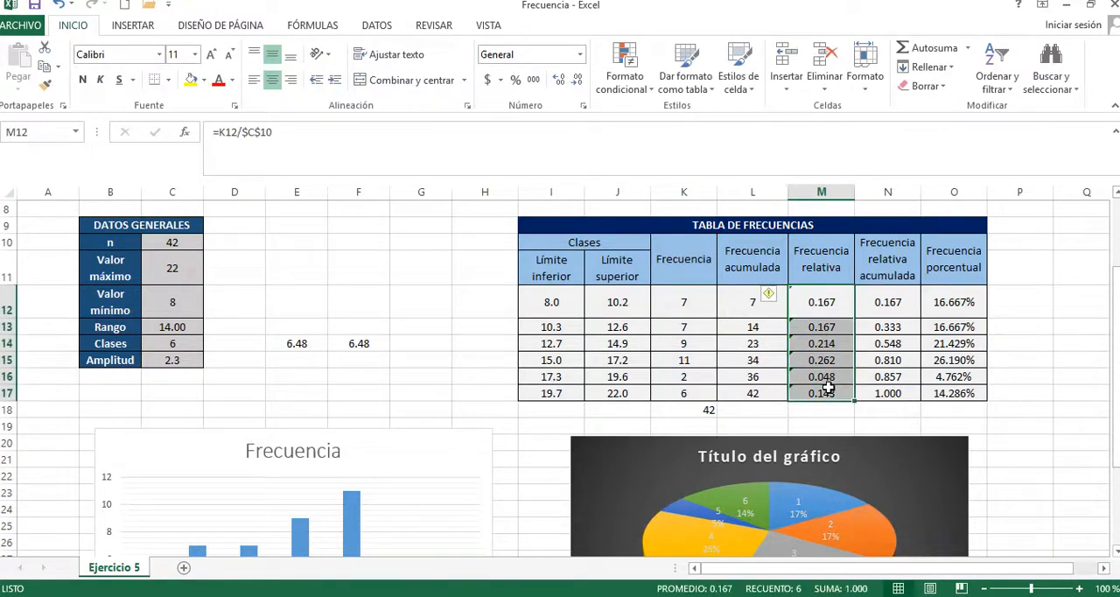
{"action": "left_click", "coordinate": [132, 27]}
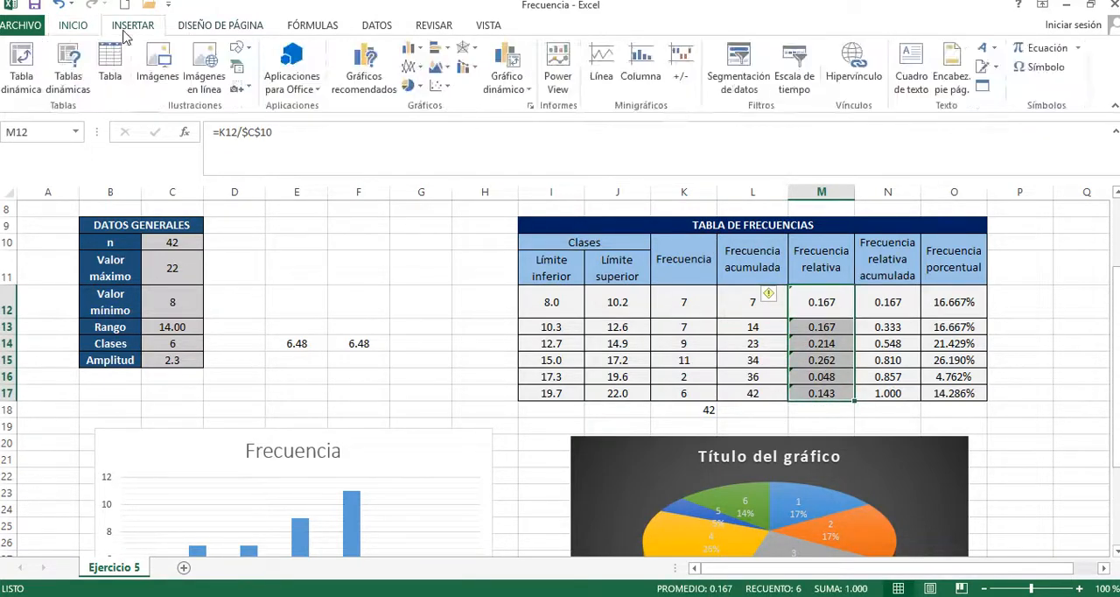
{"action": "left_click", "coordinate": [413, 70]}
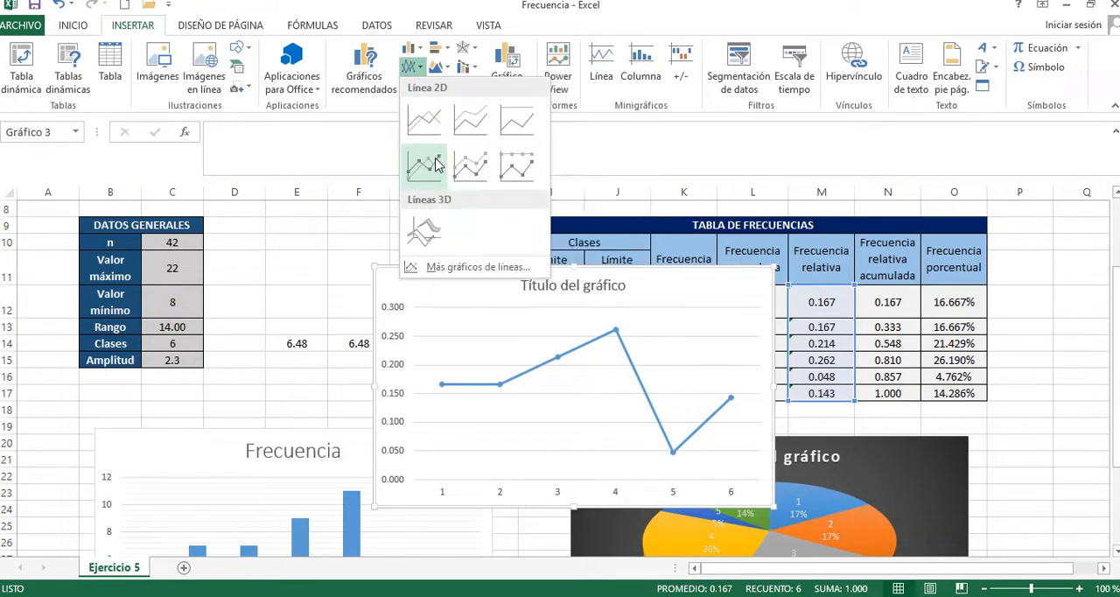
{"action": "left_click", "coordinate": [436, 164]}
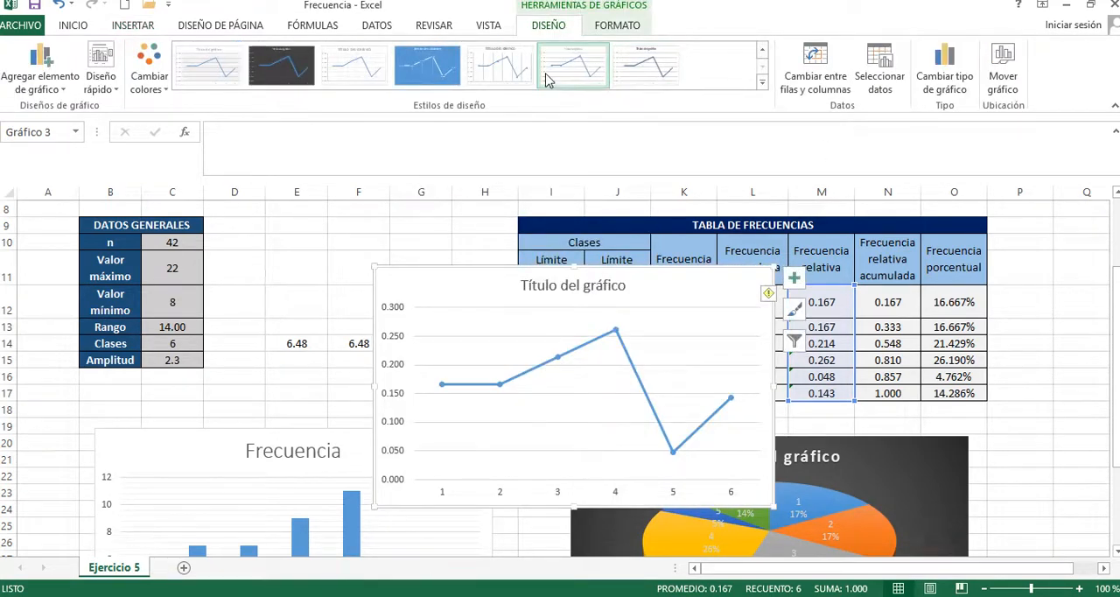
{"action": "left_click", "coordinate": [434, 68]}
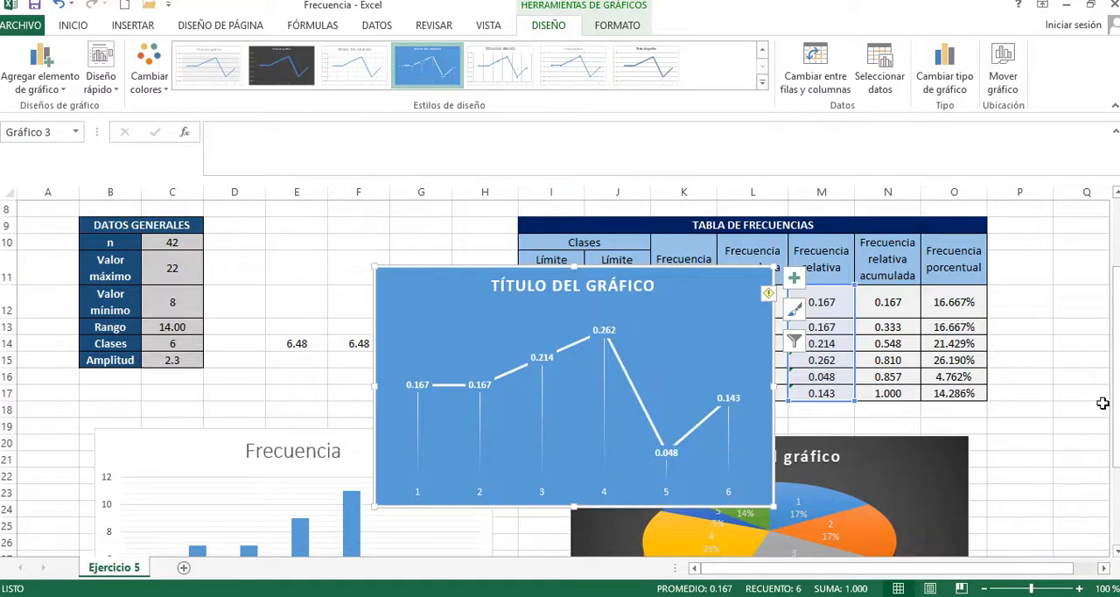
Step: Move the line chart below the Frecuencia column chart, over columns B to H starting at row 35
{"action": "left_click_drag", "start_coordinate": [1115, 358], "coordinate": [1115, 361]}
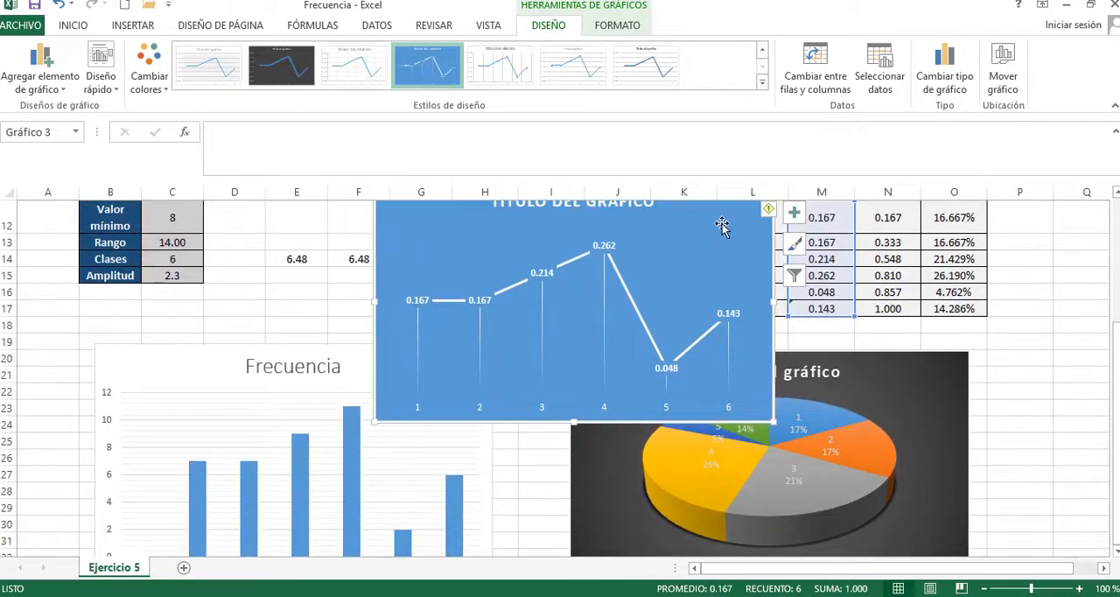
{"action": "left_click_drag", "start_coordinate": [730, 245], "coordinate": [796, 314]}
{"action": "left_click_drag", "start_coordinate": [1115, 369], "coordinate": [1115, 360]}
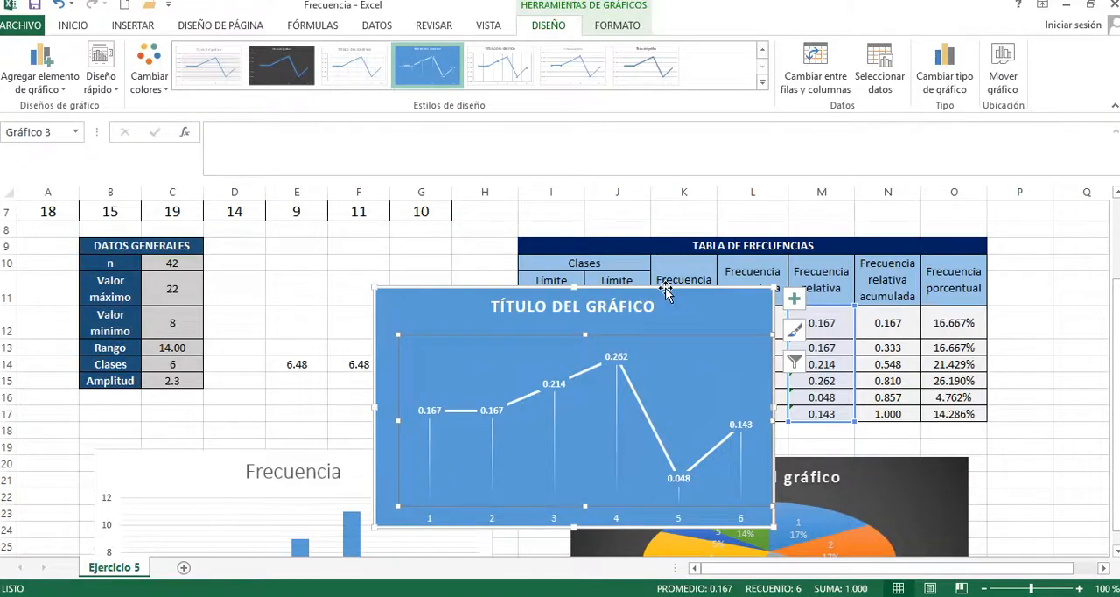
{"action": "left_click_drag", "start_coordinate": [667, 293], "coordinate": [668, 558]}
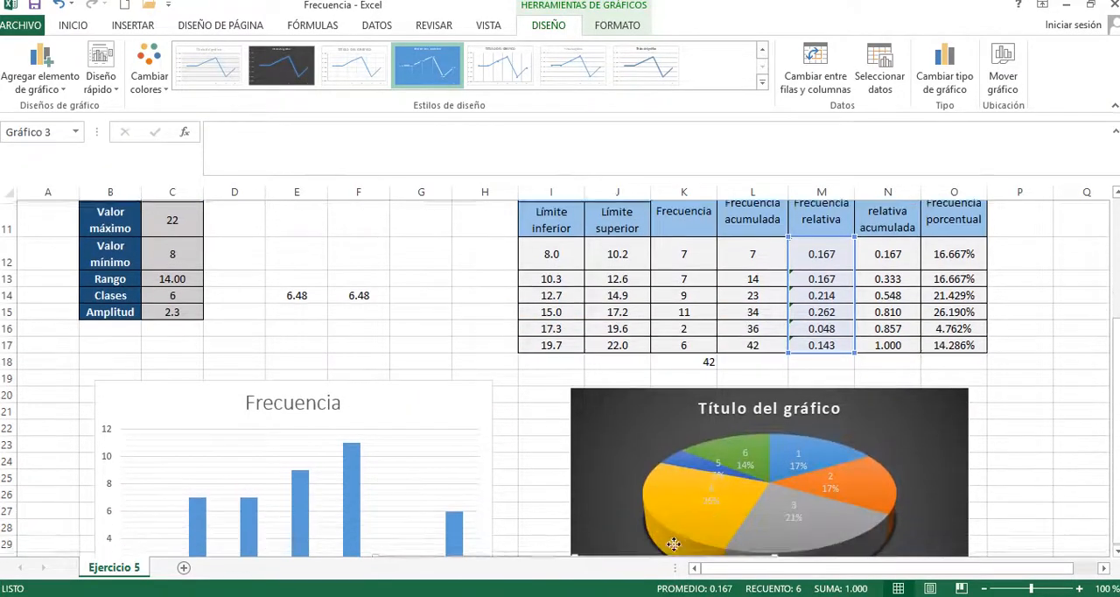
{"action": "left_click_drag", "start_coordinate": [1115, 365], "coordinate": [1115, 493]}
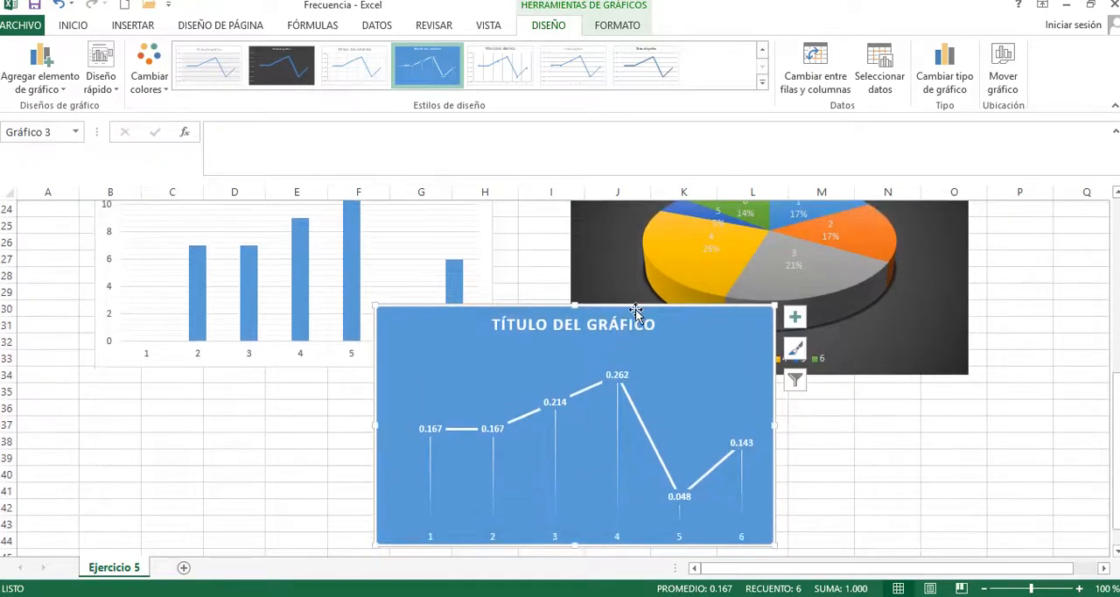
{"action": "left_click_drag", "start_coordinate": [606, 320], "coordinate": [339, 399]}
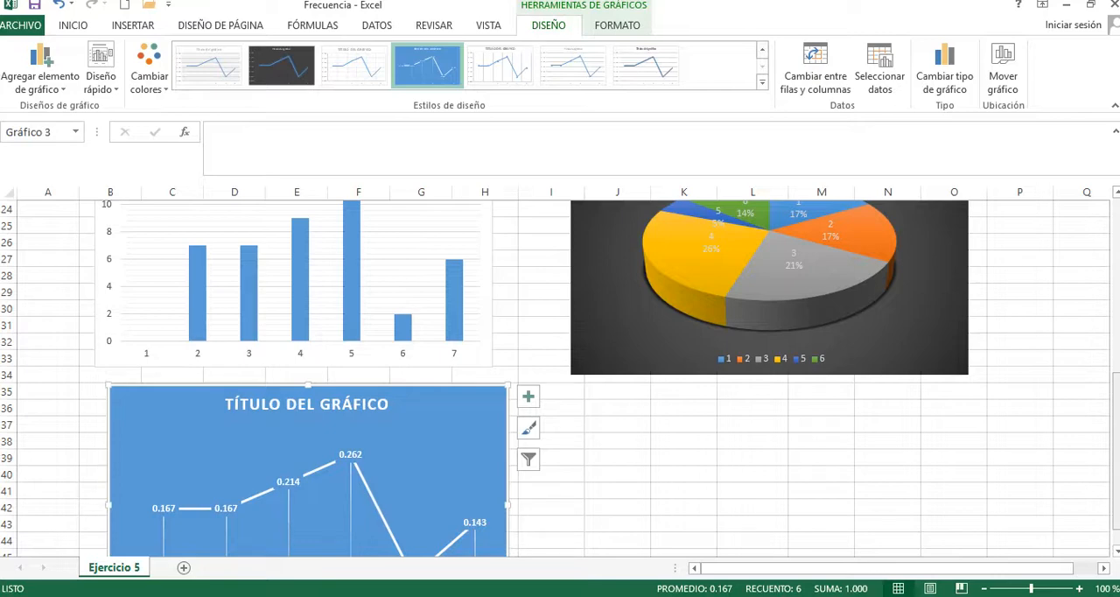
Step: Select cell J3 beside MEDIA in the central tendency table
{"action": "left_click_drag", "start_coordinate": [1117, 461], "coordinate": [1117, 292]}
{"action": "left_click", "coordinate": [594, 252]}
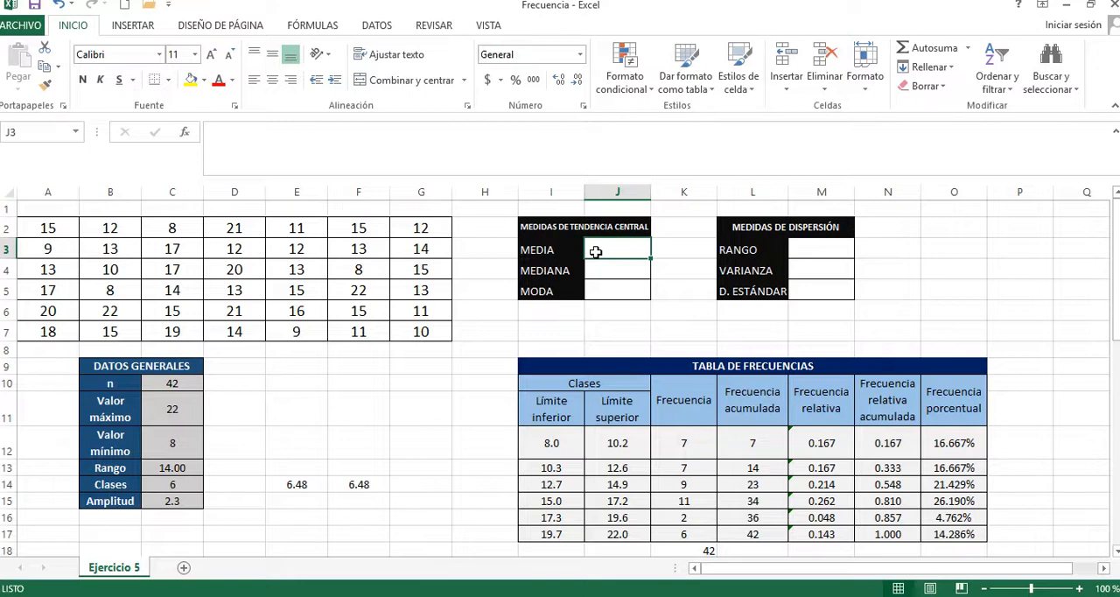
Step: Calculate the MEDIA in J3 as the average of the data range with =PROMEDIO(A2:G7)
{"action": "type", "text": "="}
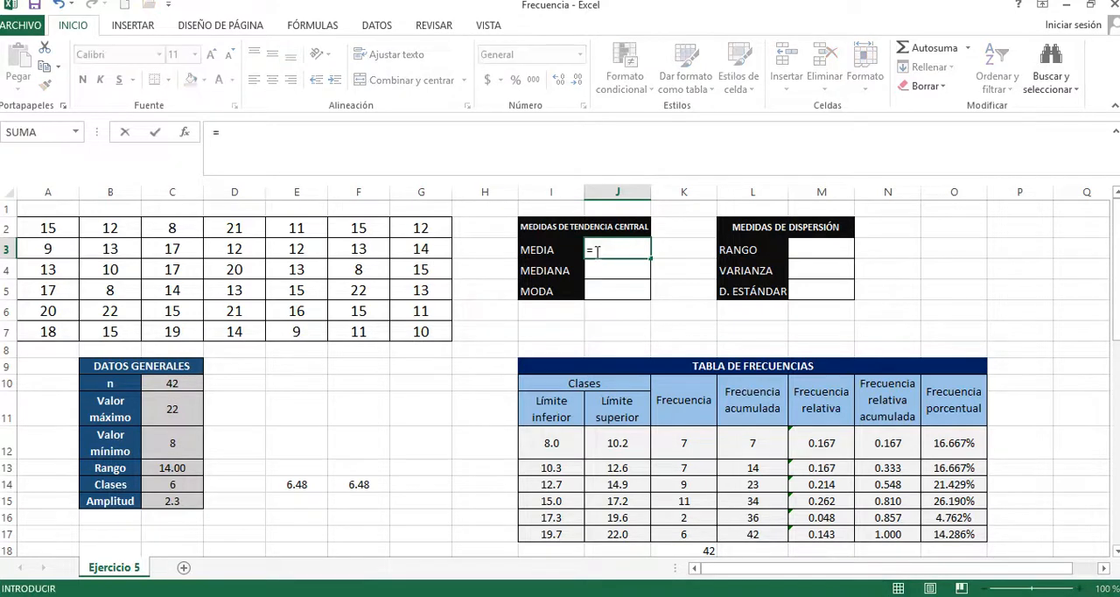
{"action": "type", "text": "PROME"}
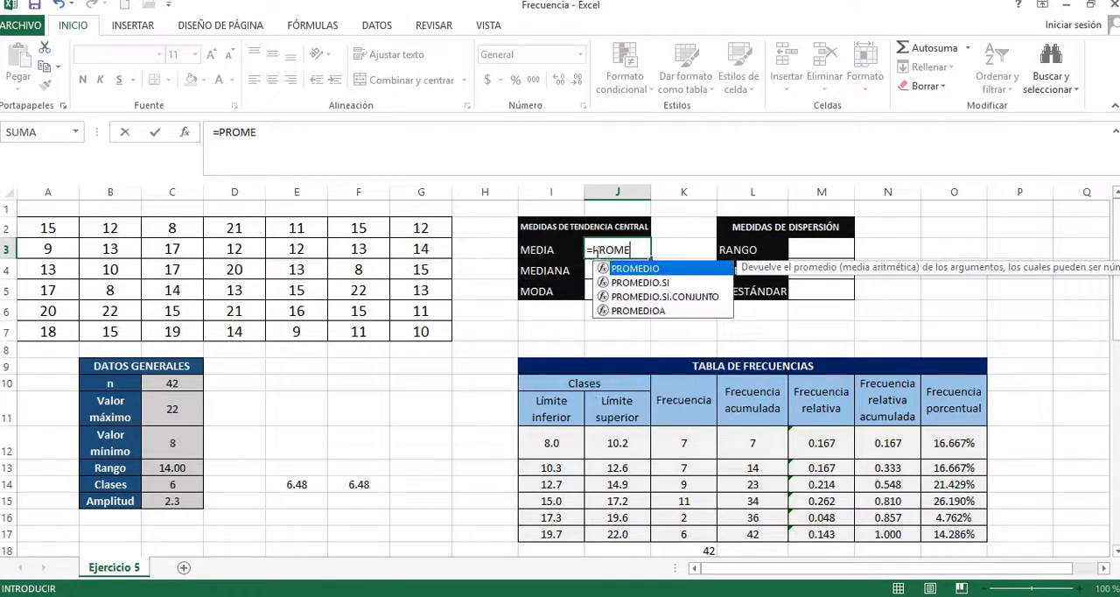
{"action": "type", "text": "DIO("}
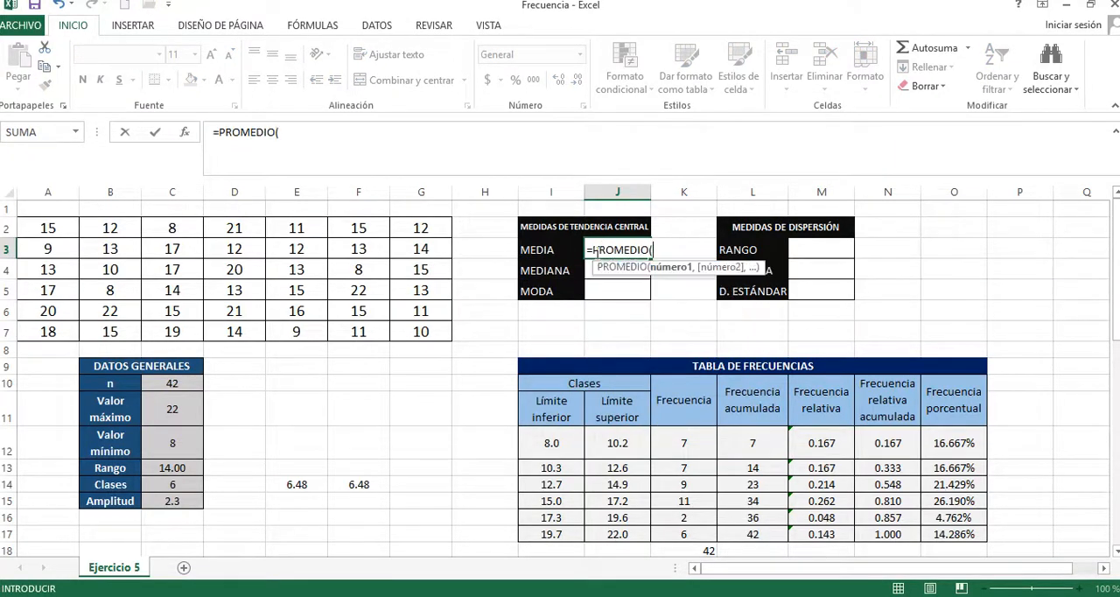
{"action": "left_click_drag", "start_coordinate": [437, 326], "coordinate": [66, 231]}
{"action": "type", "text": ")"}
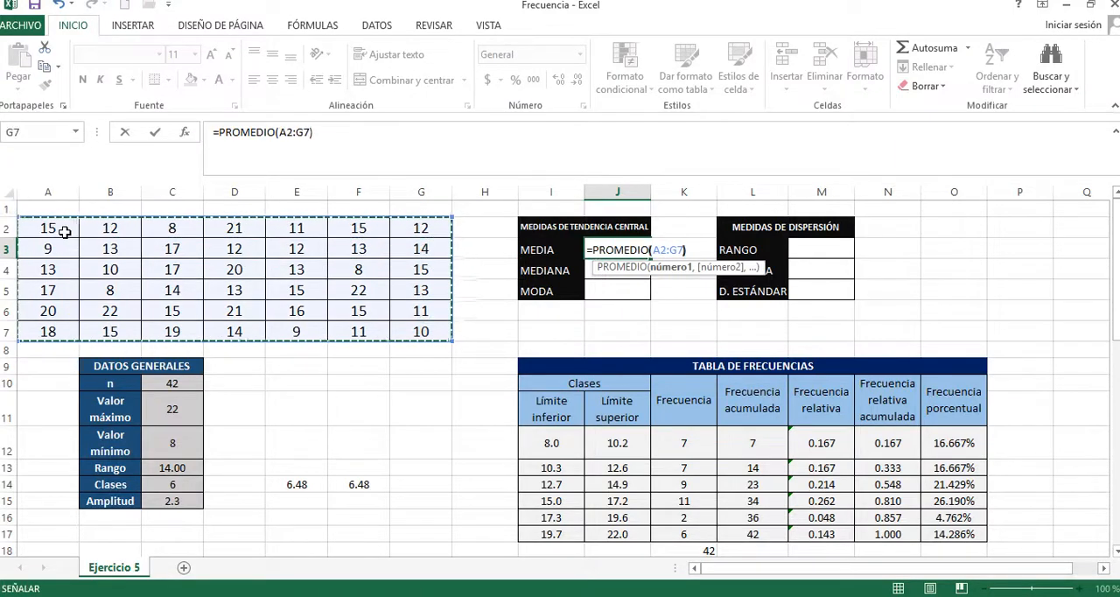
{"action": "key", "text": "Return"}
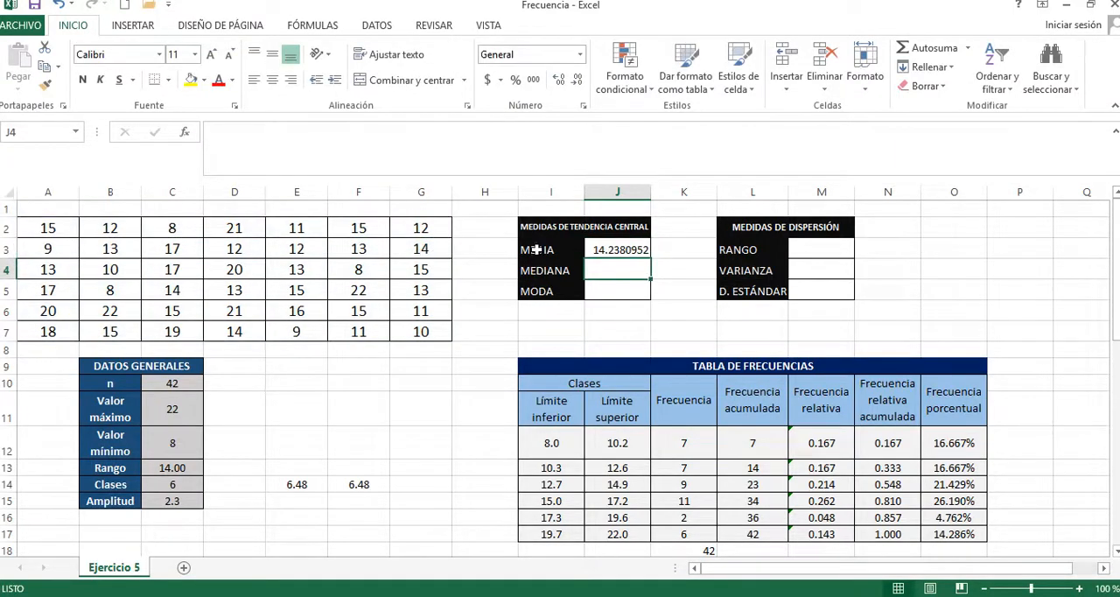
Step: Format the central tendency results J3:J5 to one decimal place and centre them vertically and horizontally
{"action": "left_click", "coordinate": [635, 249]}
{"action": "left_click_drag", "start_coordinate": [635, 250], "coordinate": [630, 289]}
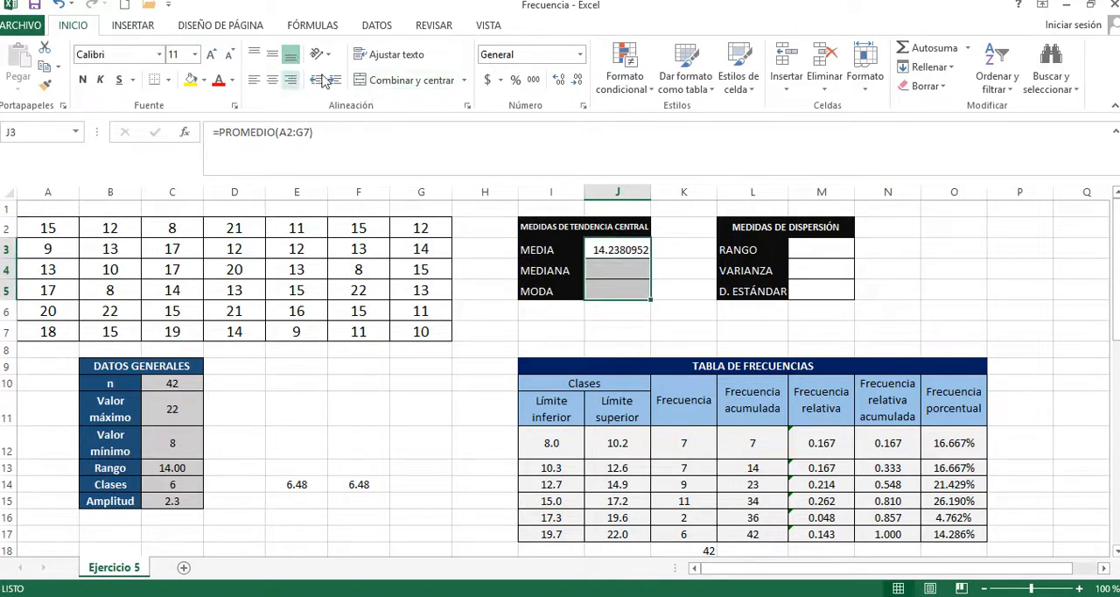
{"action": "left_click", "coordinate": [577, 80]}
{"action": "left_click", "coordinate": [577, 81]}
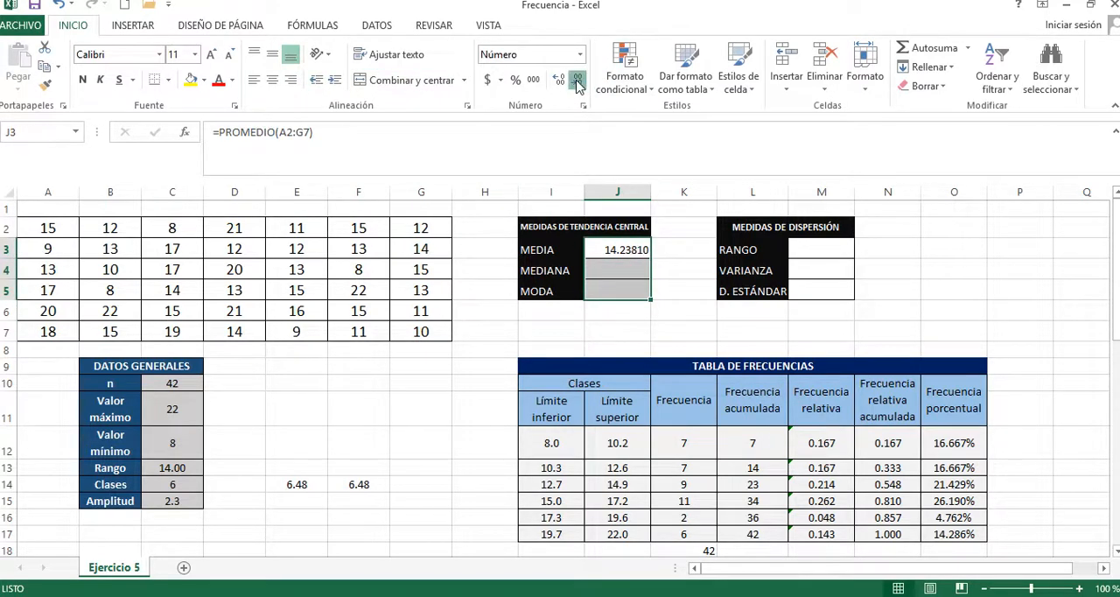
{"action": "left_click", "coordinate": [577, 81]}
{"action": "left_click", "coordinate": [577, 81]}
{"action": "left_click", "coordinate": [578, 80]}
{"action": "left_click", "coordinate": [577, 81]}
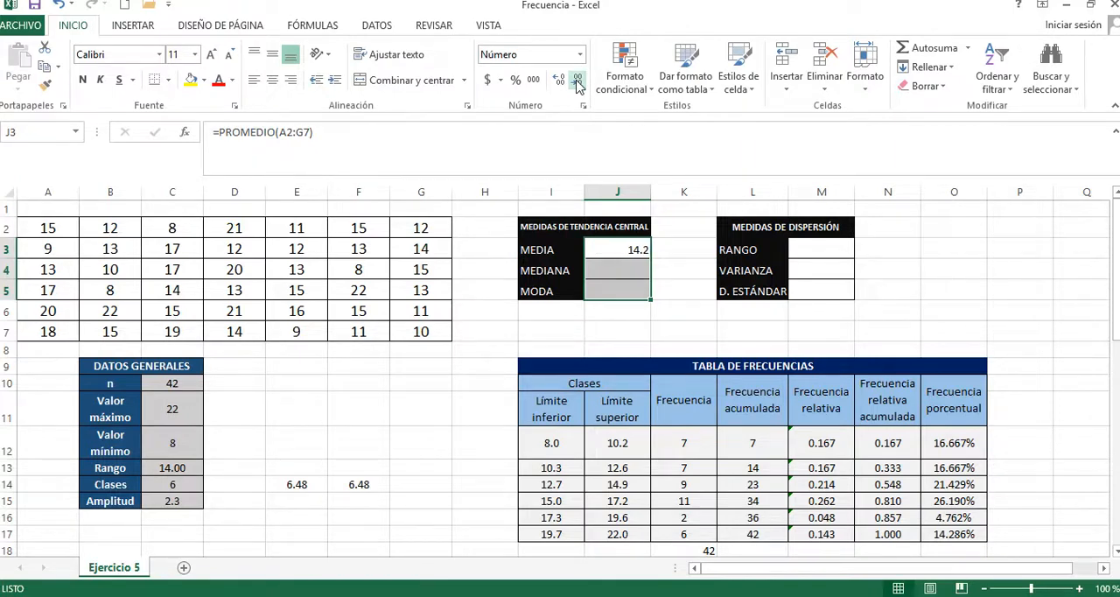
{"action": "left_click", "coordinate": [271, 56]}
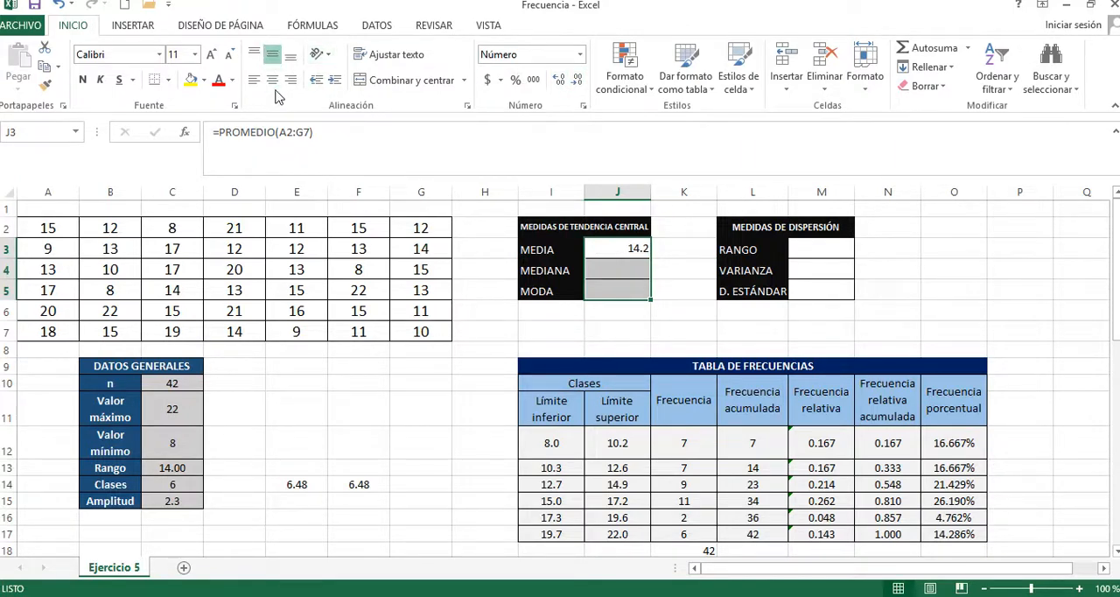
{"action": "left_click", "coordinate": [272, 79]}
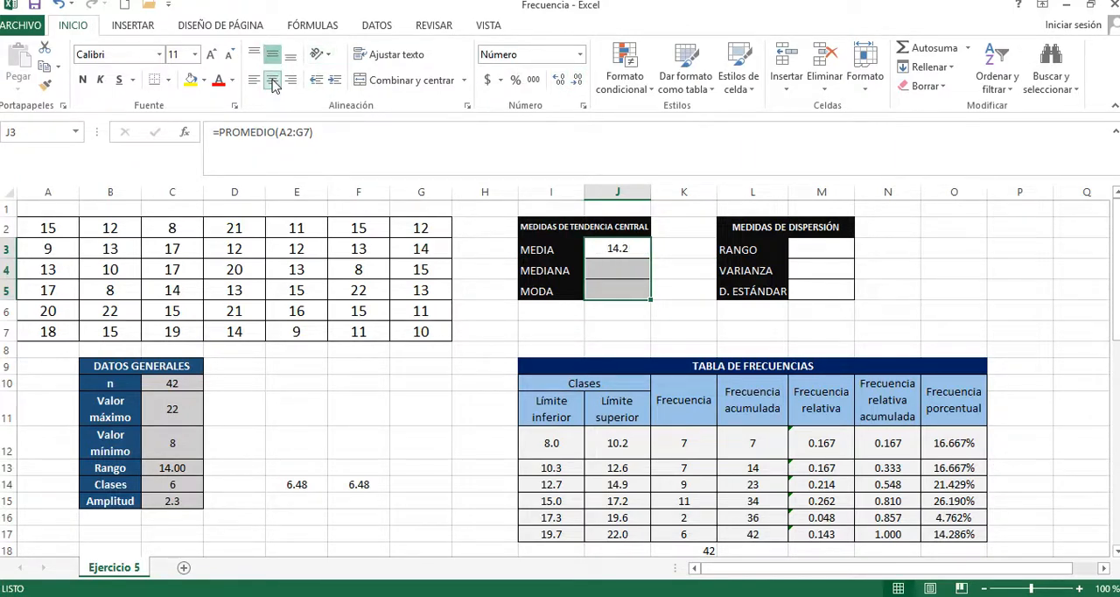
Step: Calculate the MEDIANA in J4 with the MEDIANA function over the data range A2:G7
{"action": "left_click", "coordinate": [636, 275]}
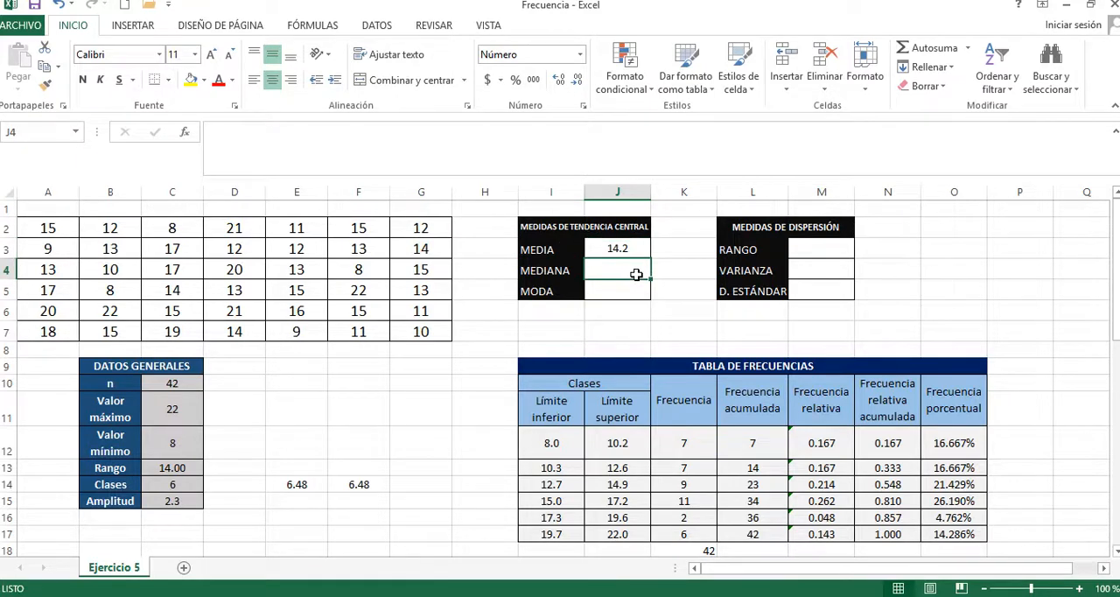
{"action": "type", "text": "="}
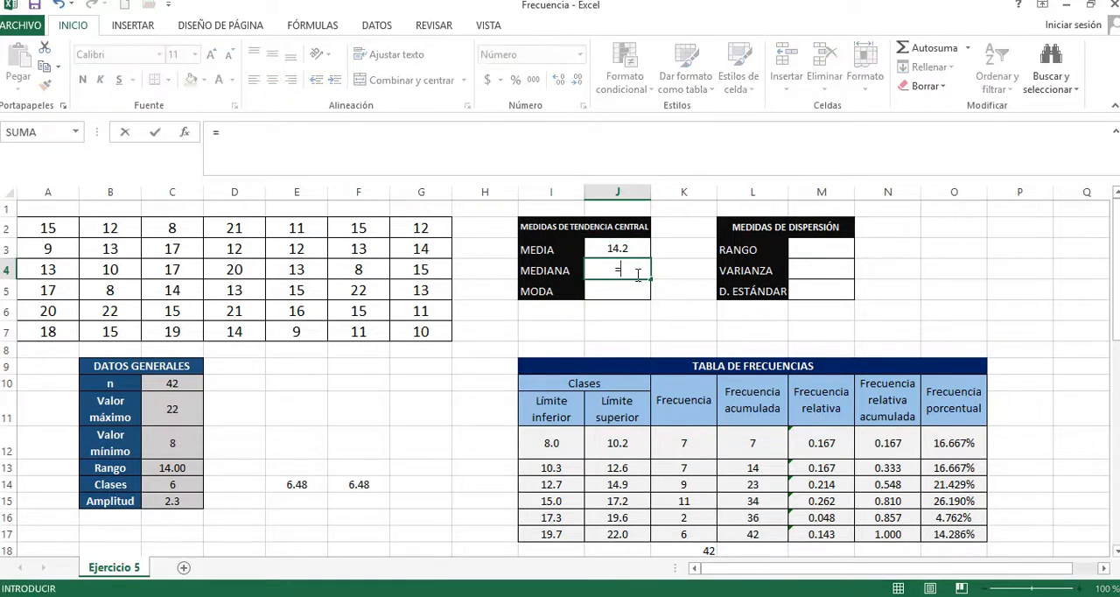
{"action": "type", "text": "MEDINA"}
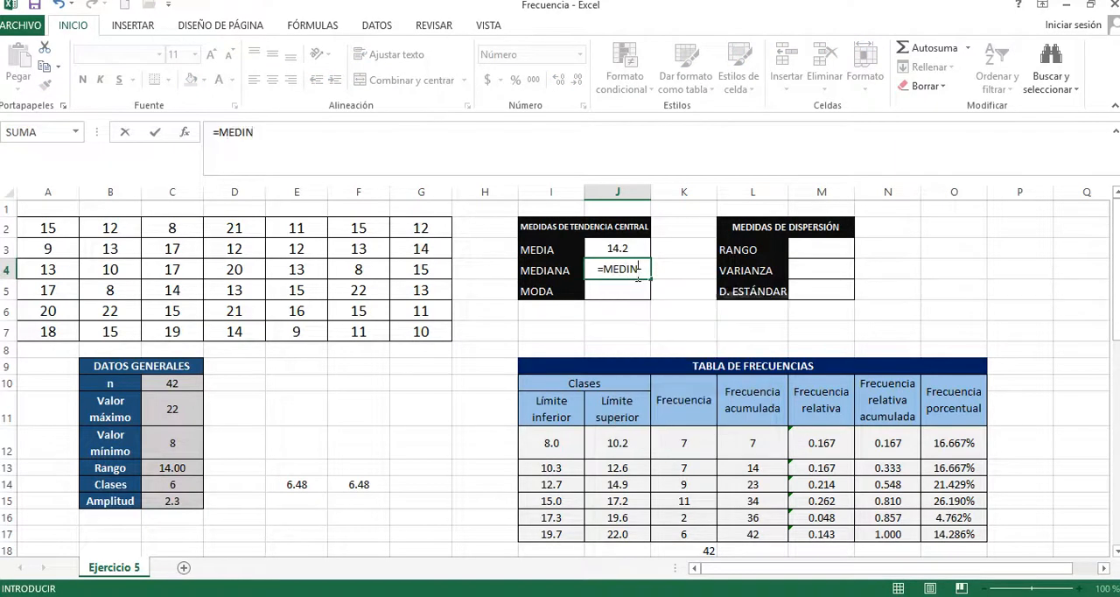
{"action": "key", "text": "BackSpace"}
{"action": "key", "text": "BackSpace"}
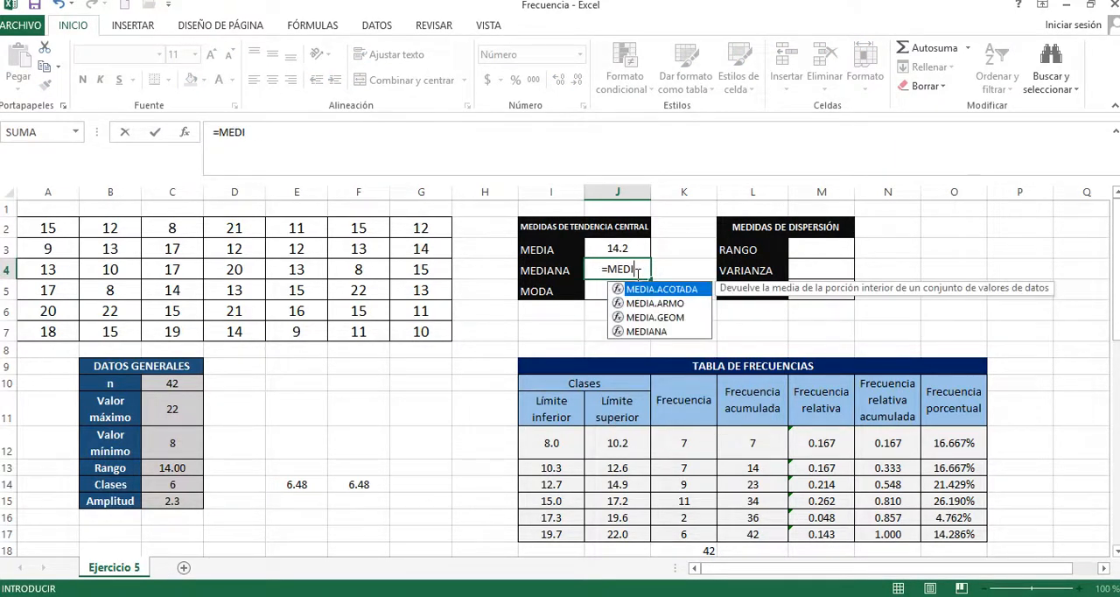
{"action": "left_click", "coordinate": [651, 331]}
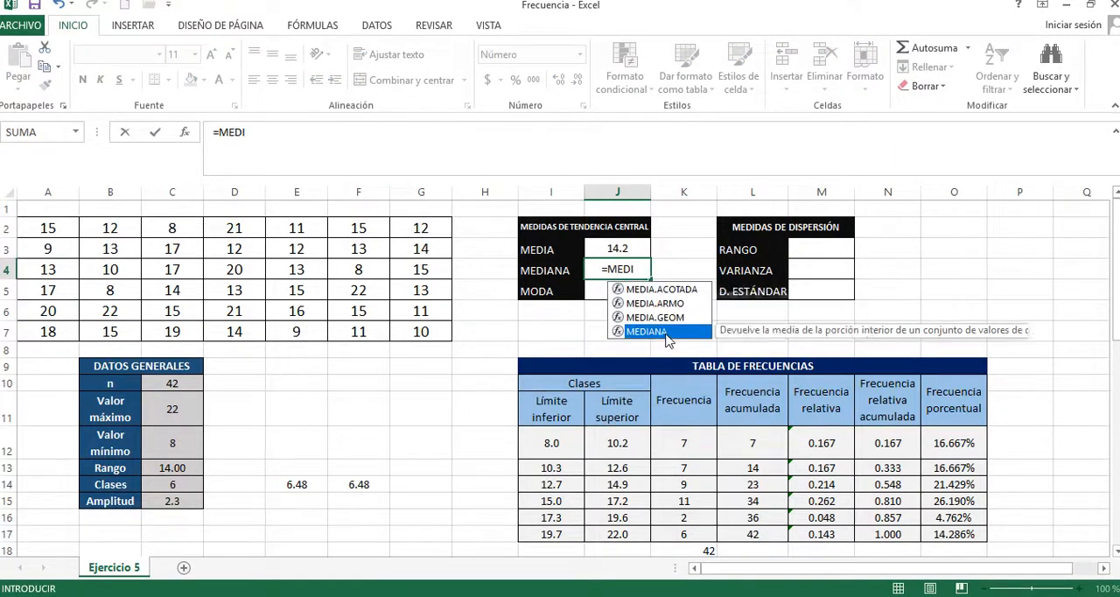
{"action": "double_click", "coordinate": [652, 331]}
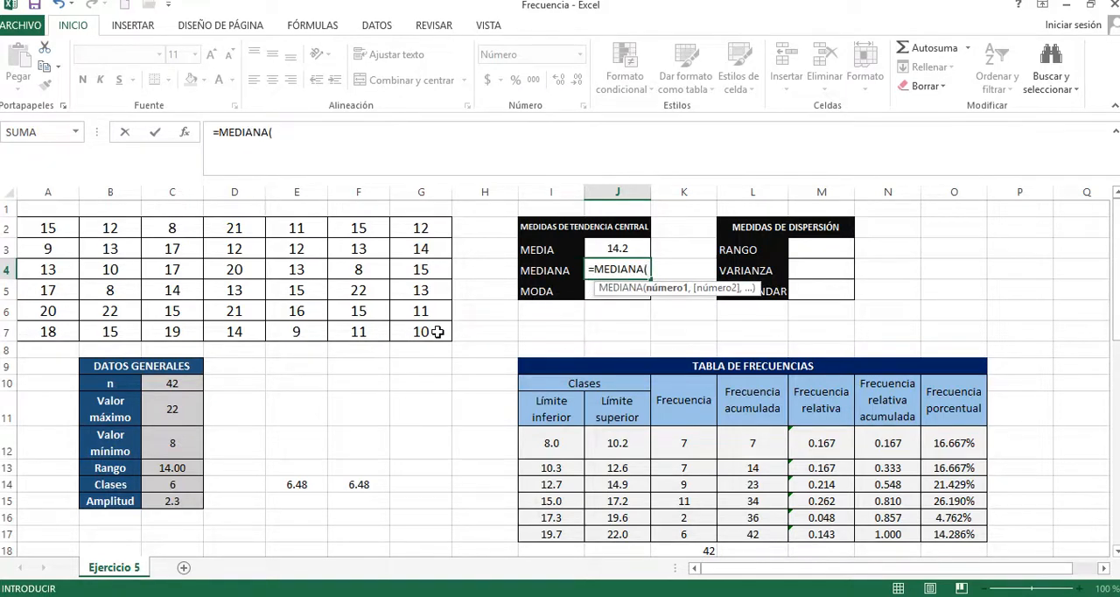
{"action": "left_click_drag", "start_coordinate": [438, 332], "coordinate": [62, 229]}
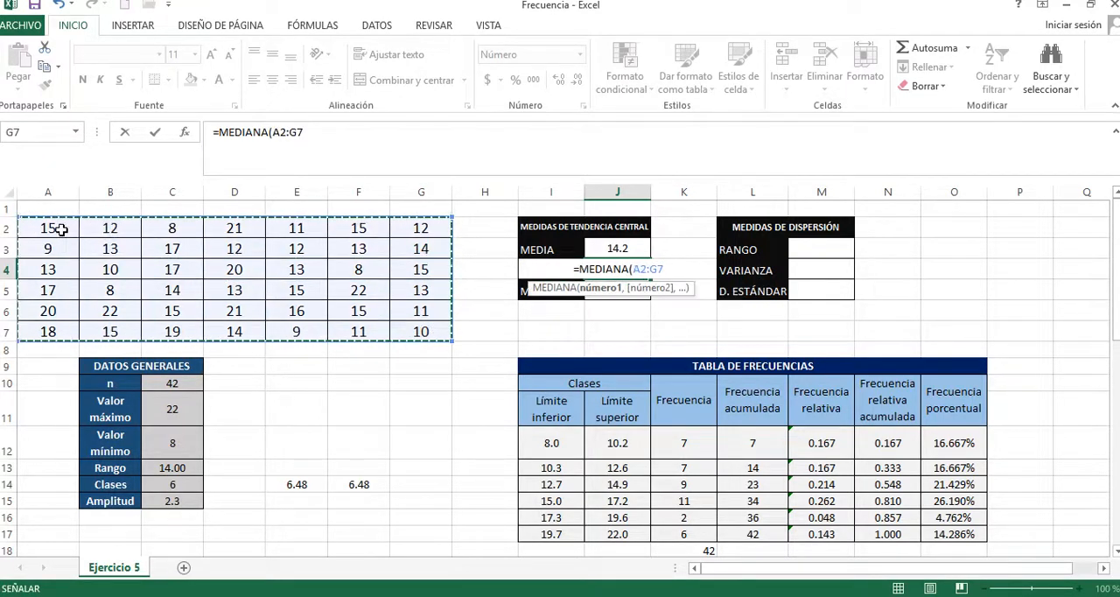
{"action": "key", "text": "Return"}
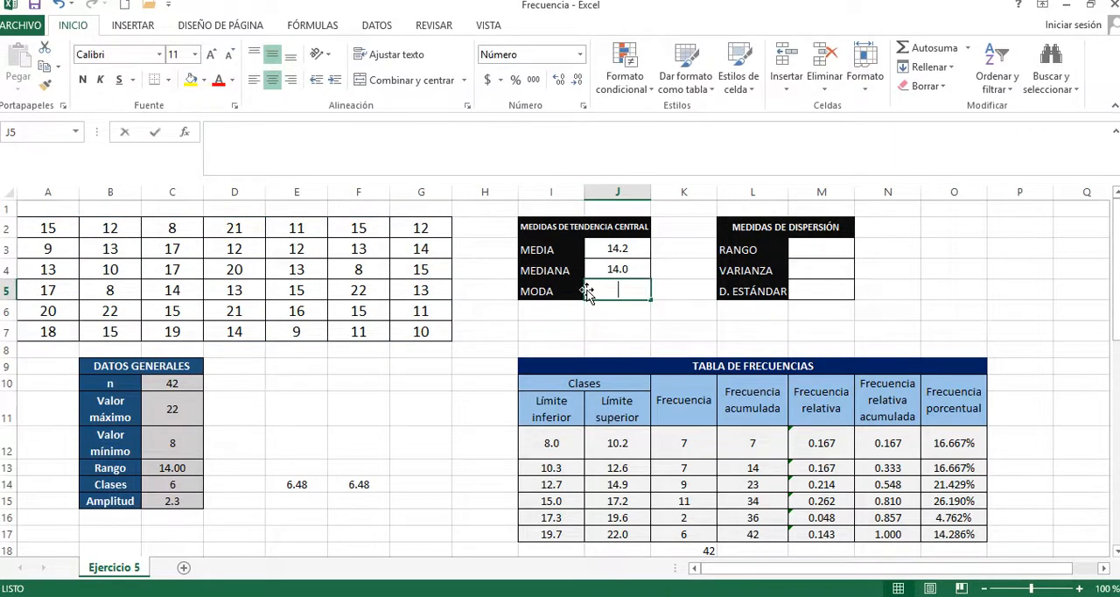
Step: Calculate the MODA in J5 with the MODA function over the data range A2:G7
{"action": "type", "text": "=MODA"}
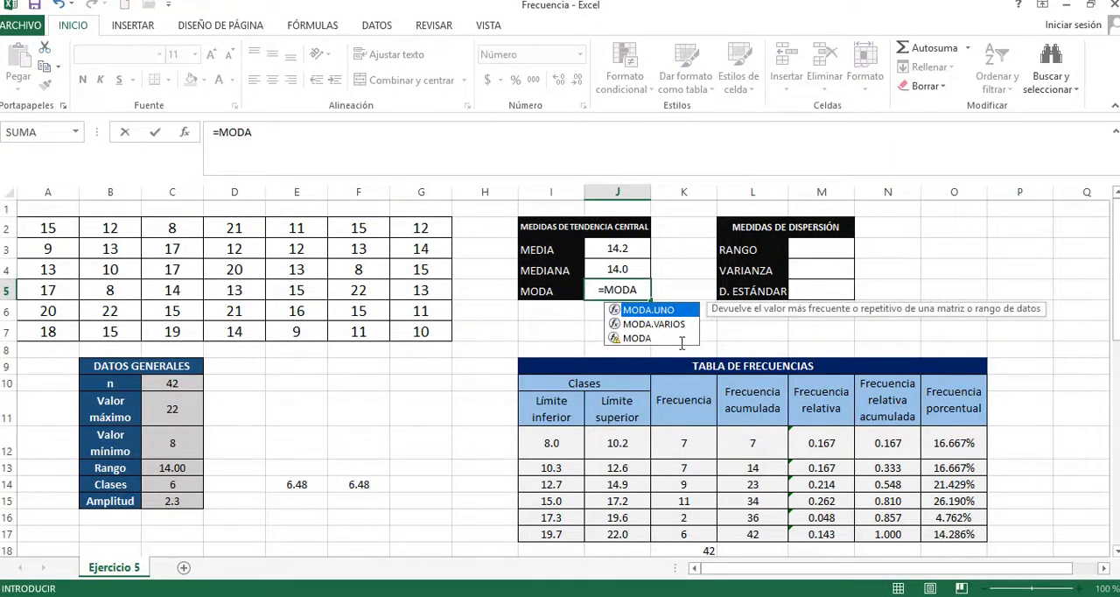
{"action": "double_click", "coordinate": [657, 339]}
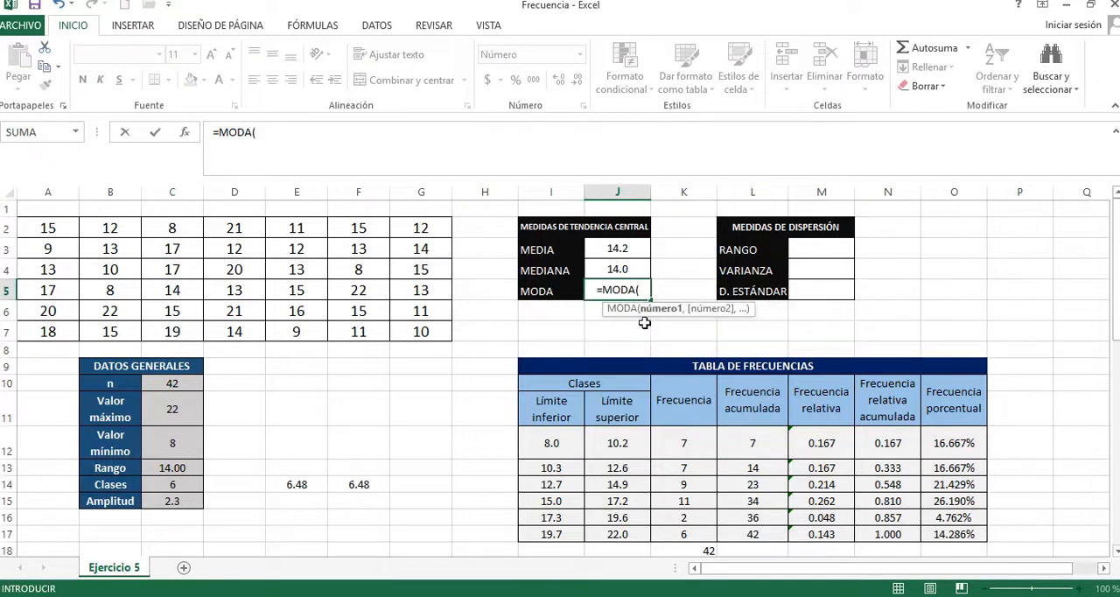
{"action": "left_click_drag", "start_coordinate": [421, 332], "coordinate": [58, 228]}
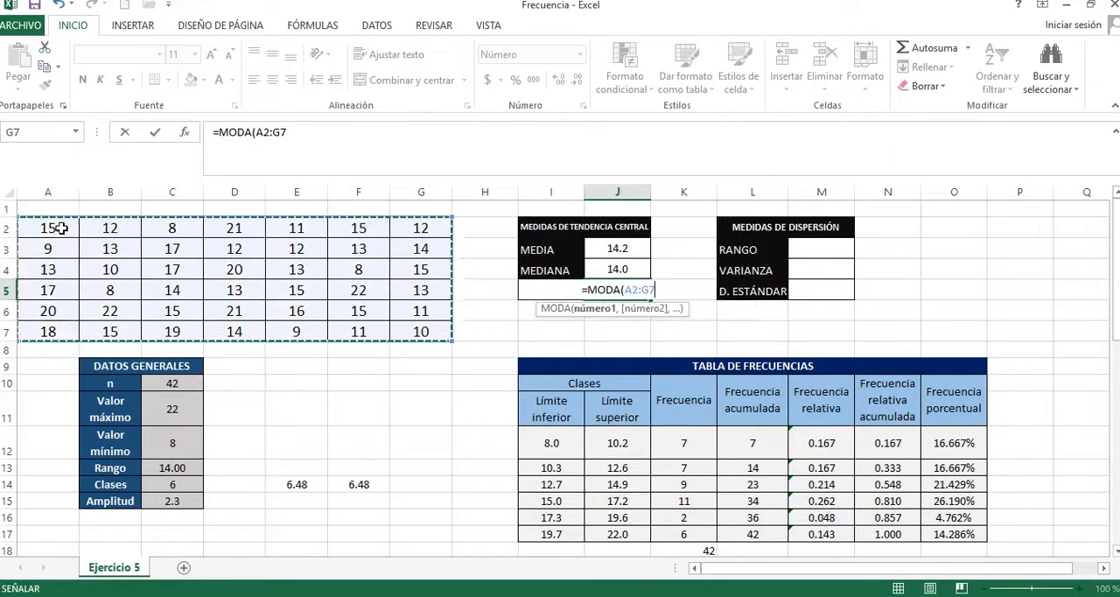
{"action": "key", "text": "Return"}
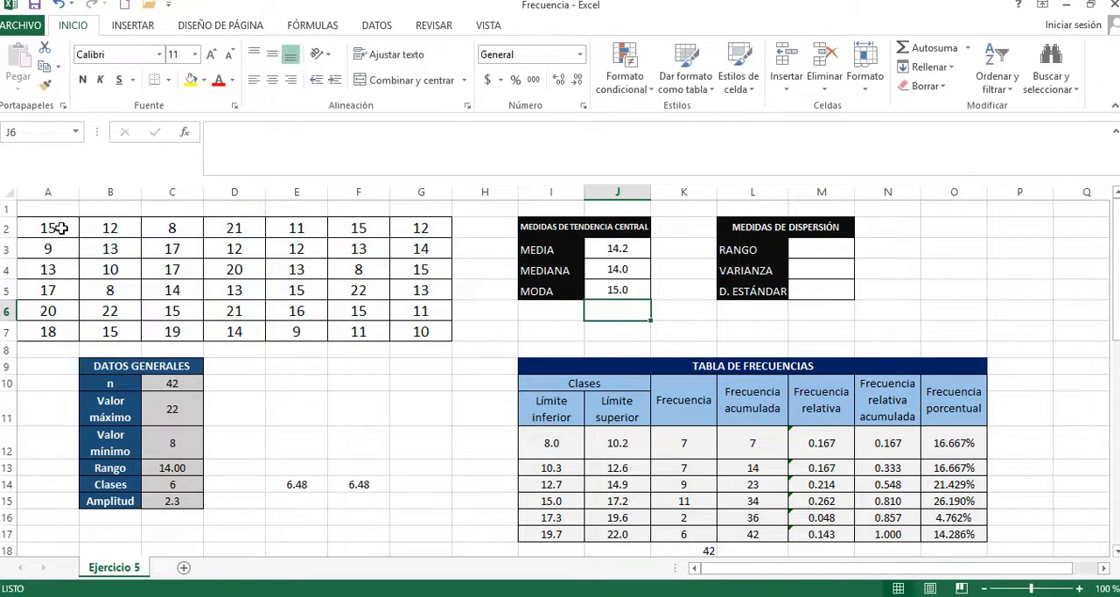
Step: Fill the RANGO in M3 with a reference to the general data's Rango cell, =C13, and centre M3:M5 horizontally
{"action": "left_click", "coordinate": [826, 249]}
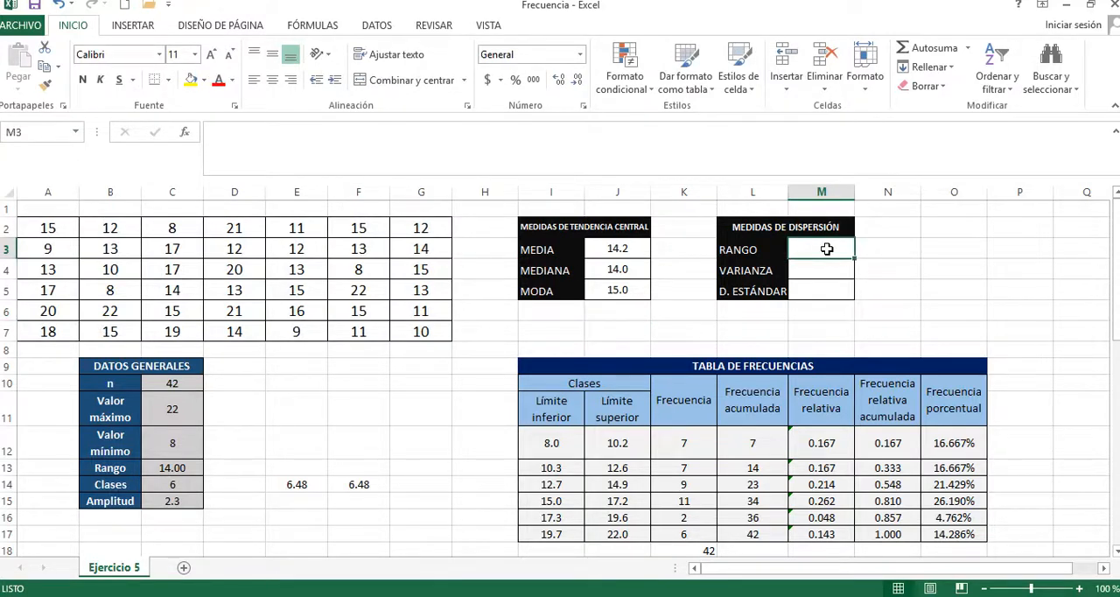
{"action": "type", "text": "="}
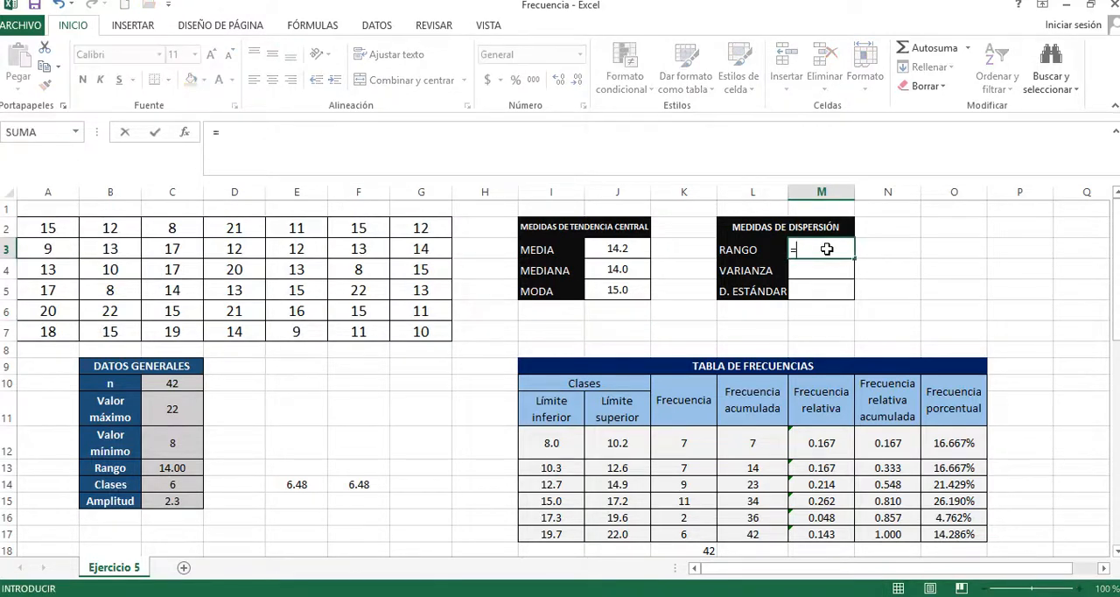
{"action": "left_click", "coordinate": [188, 468]}
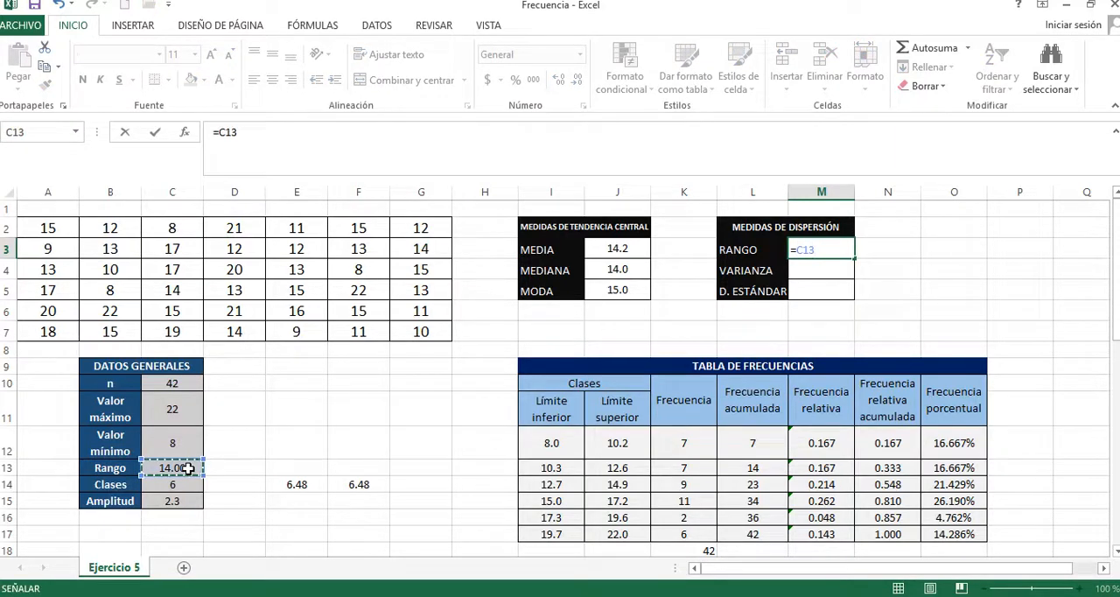
{"action": "key", "text": "Return"}
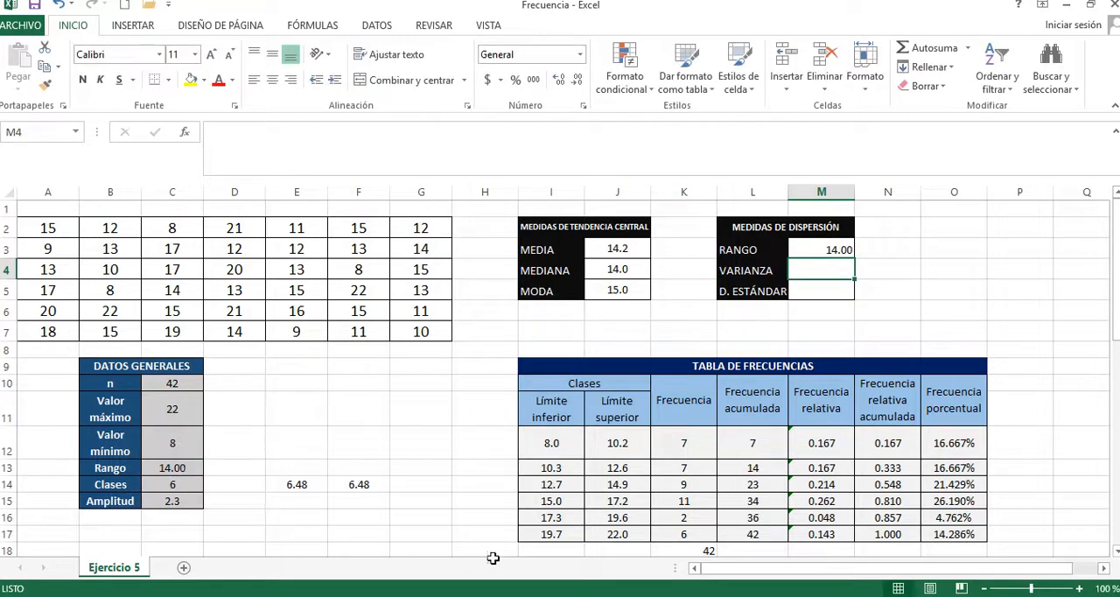
{"action": "left_click_drag", "start_coordinate": [819, 280], "coordinate": [818, 280]}
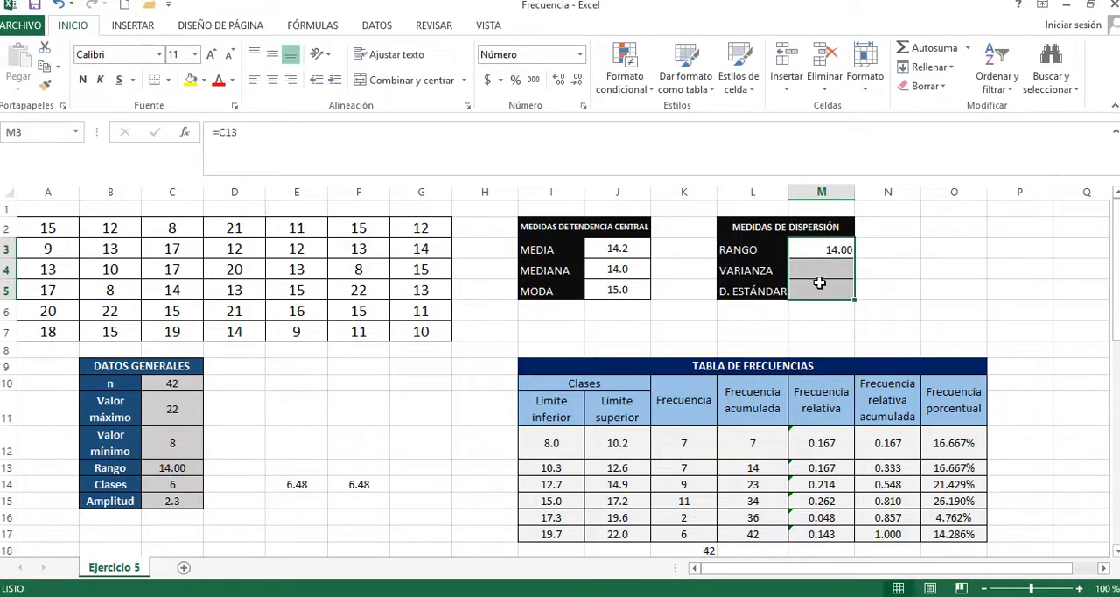
{"action": "left_click", "coordinate": [272, 79]}
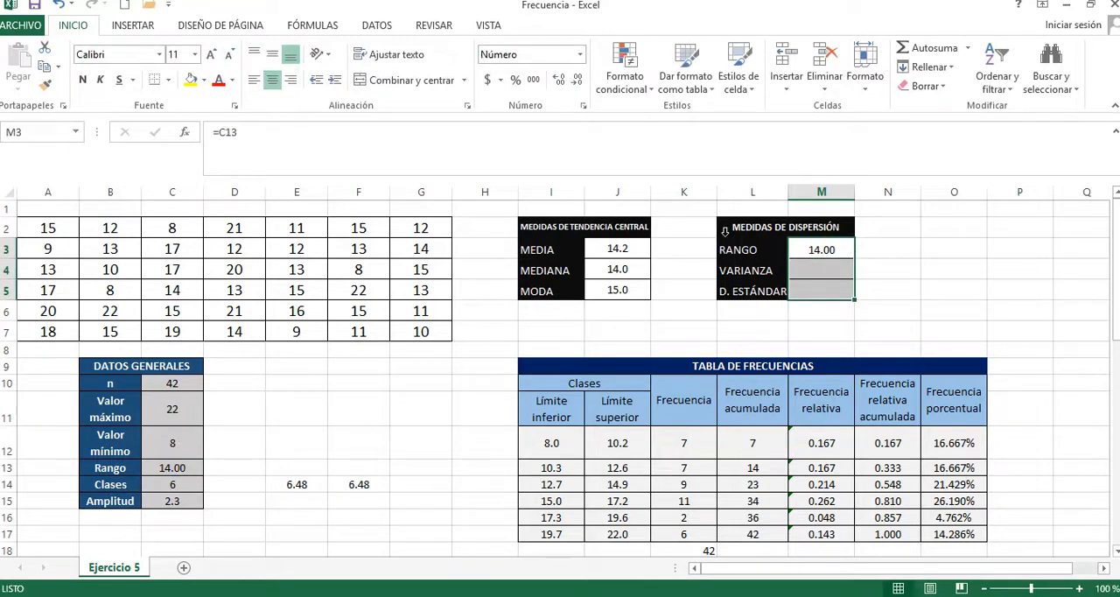
Step: Calculate the sample variance beside VARIANZA in M4 with =VAR.S(A2:G7)
{"action": "left_click", "coordinate": [831, 267]}
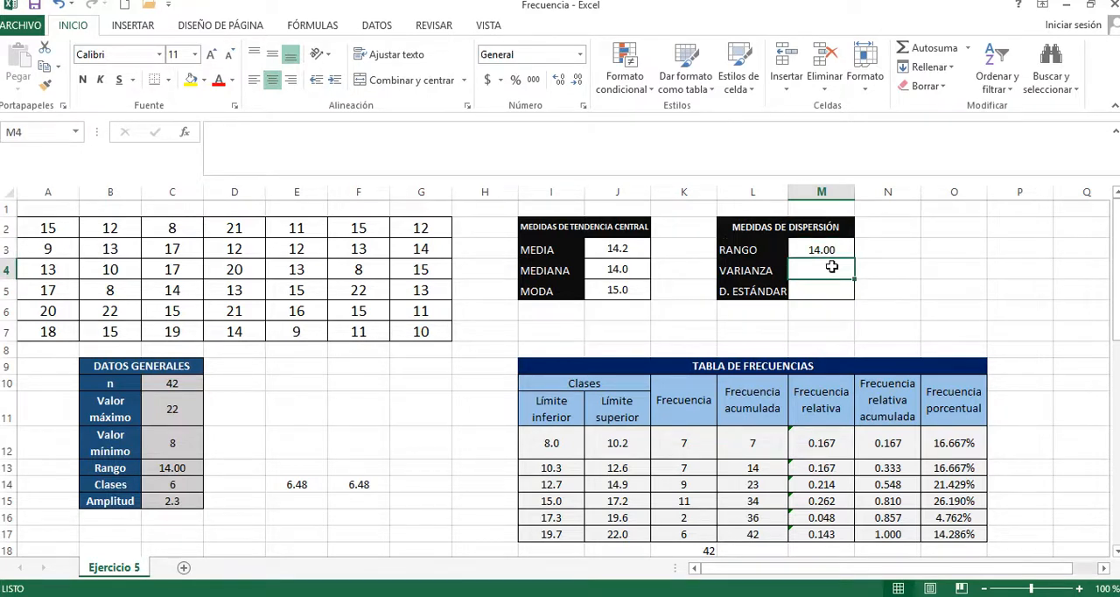
{"action": "type", "text": "="}
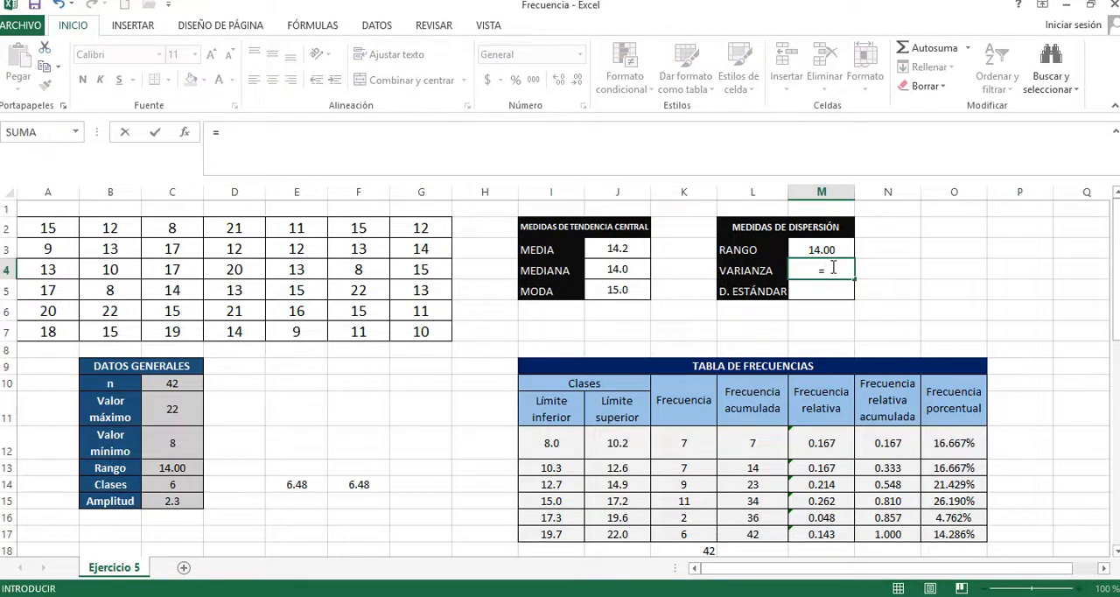
{"action": "type", "text": "VAR"}
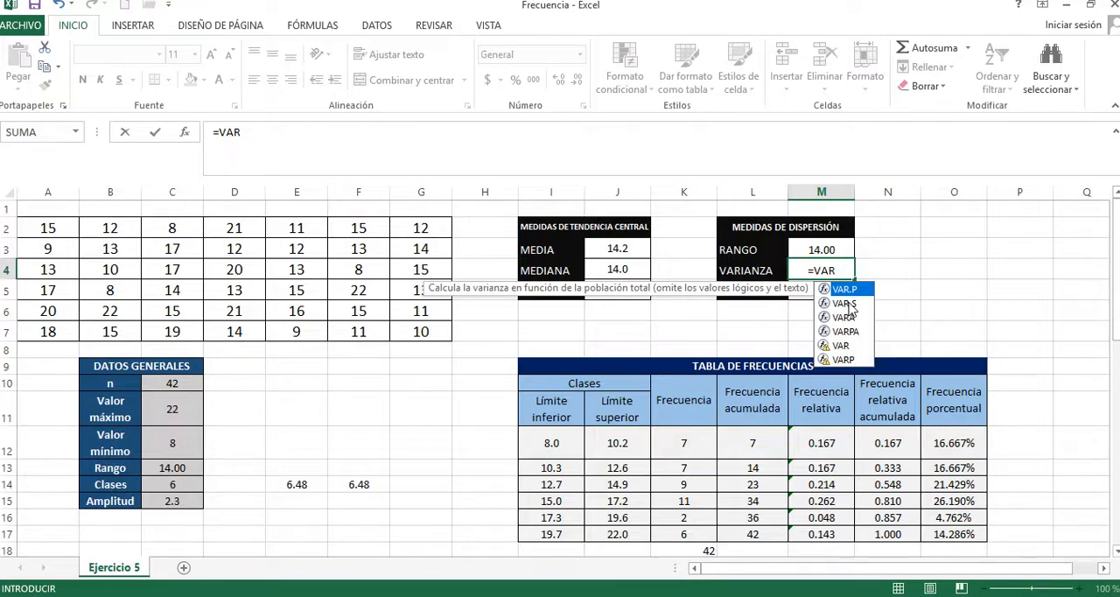
{"action": "double_click", "coordinate": [845, 303]}
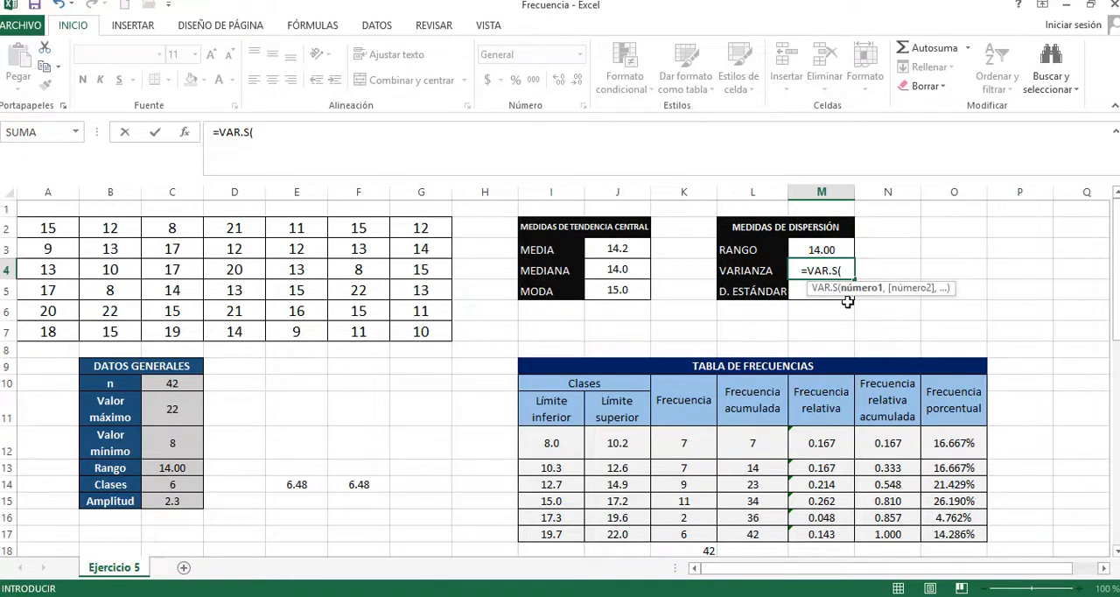
{"action": "left_click_drag", "start_coordinate": [423, 330], "coordinate": [78, 225]}
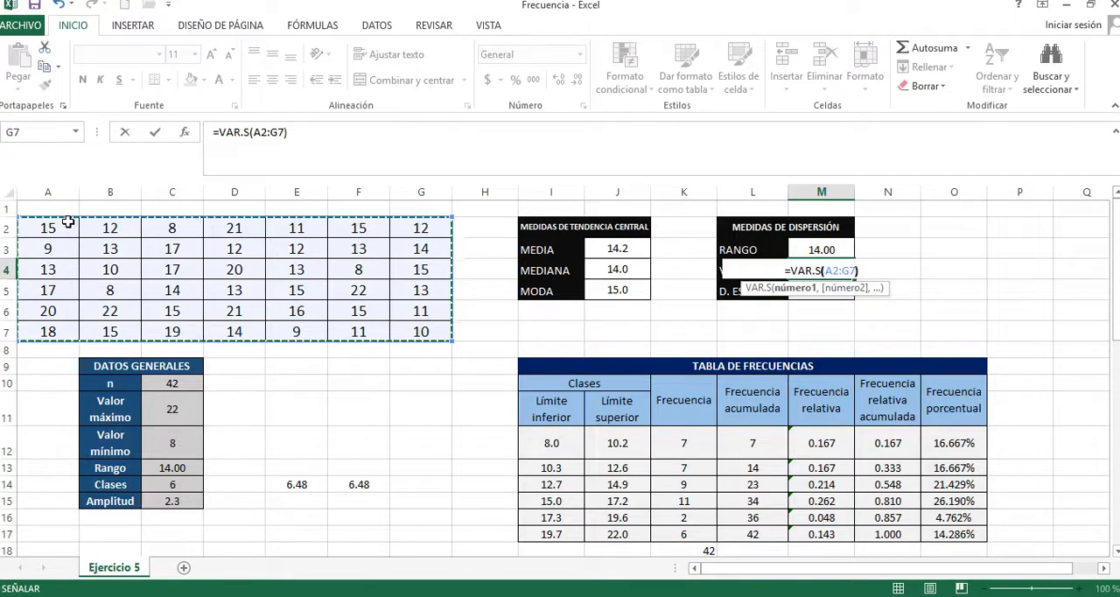
{"action": "key", "text": "Return"}
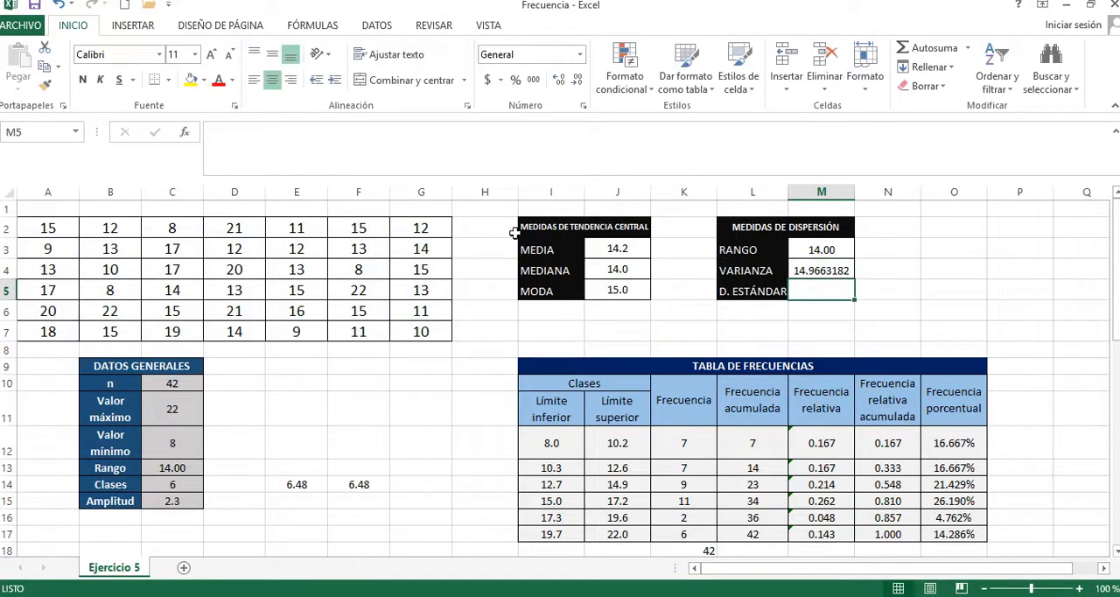
{"action": "left_click", "coordinate": [832, 272]}
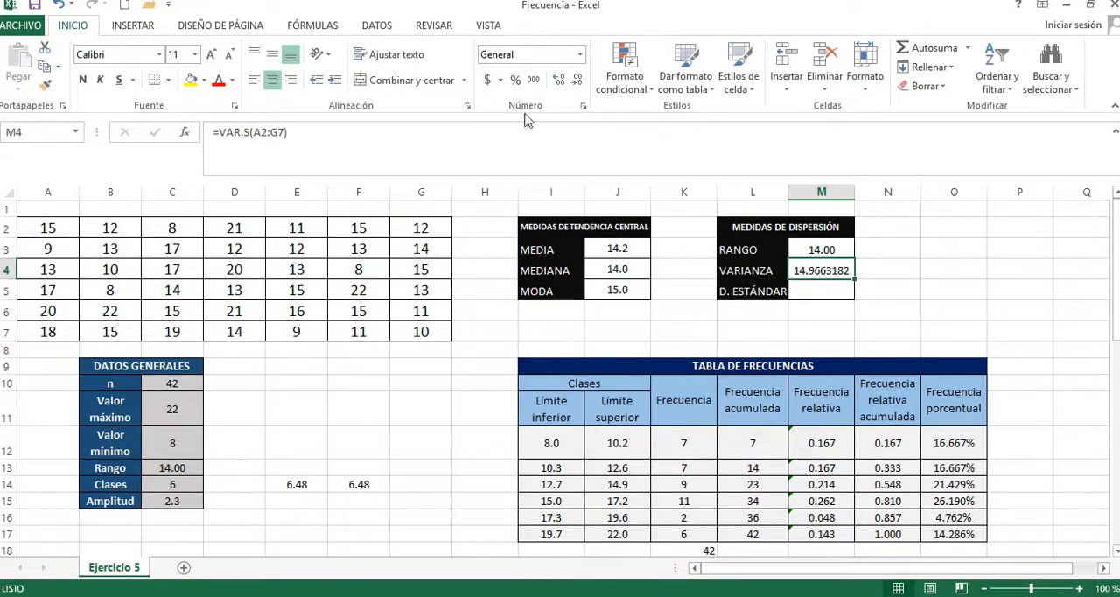
{"action": "left_click_drag", "start_coordinate": [841, 297], "coordinate": [831, 250]}
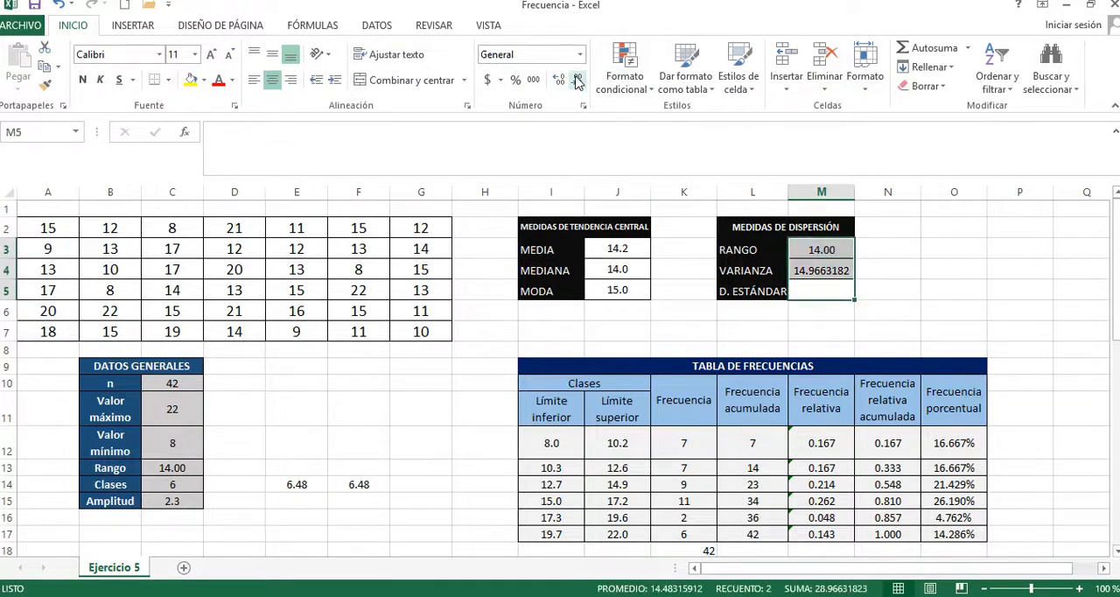
{"action": "left_click", "coordinate": [935, 289]}
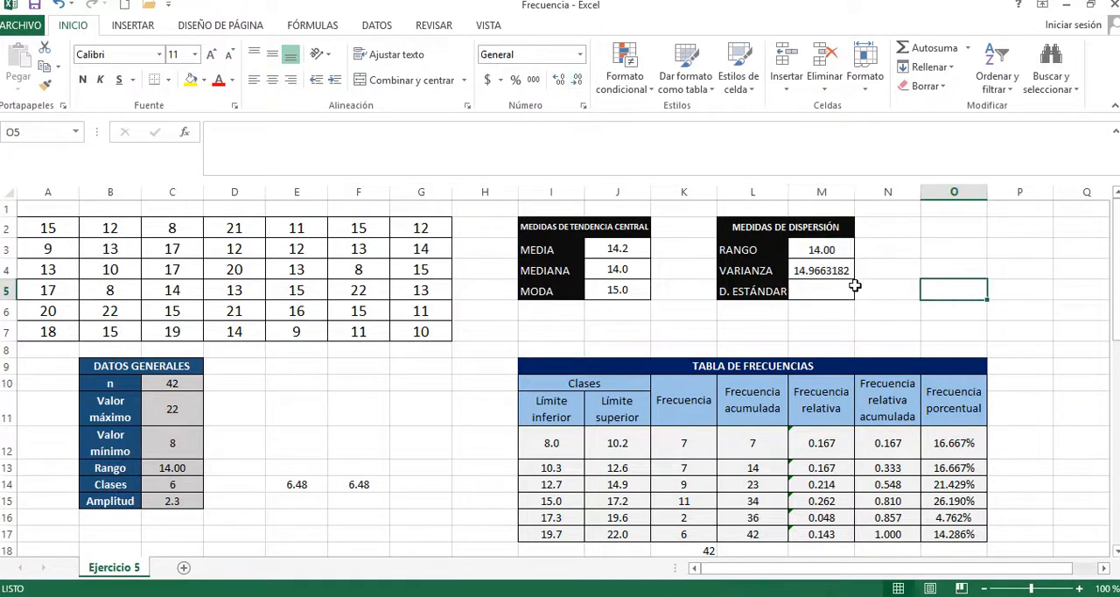
{"action": "left_click_drag", "start_coordinate": [835, 293], "coordinate": [829, 250]}
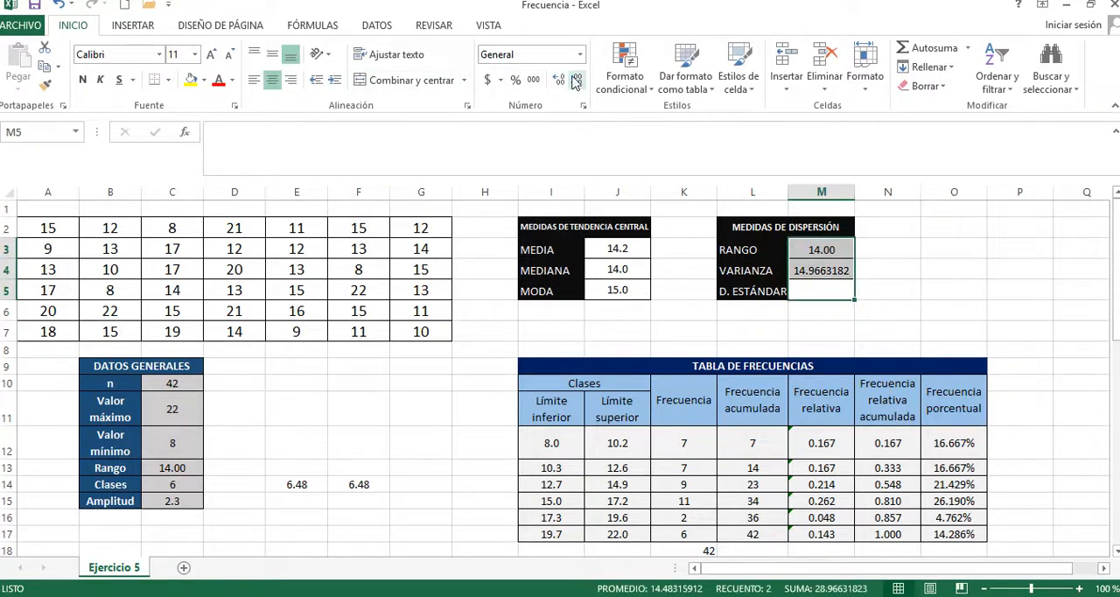
Step: Calculate the sample standard deviation beside D. ESTÁNDAR in M5 with the DESVEST.M function over the data range A2:G7
{"action": "left_click", "coordinate": [818, 286]}
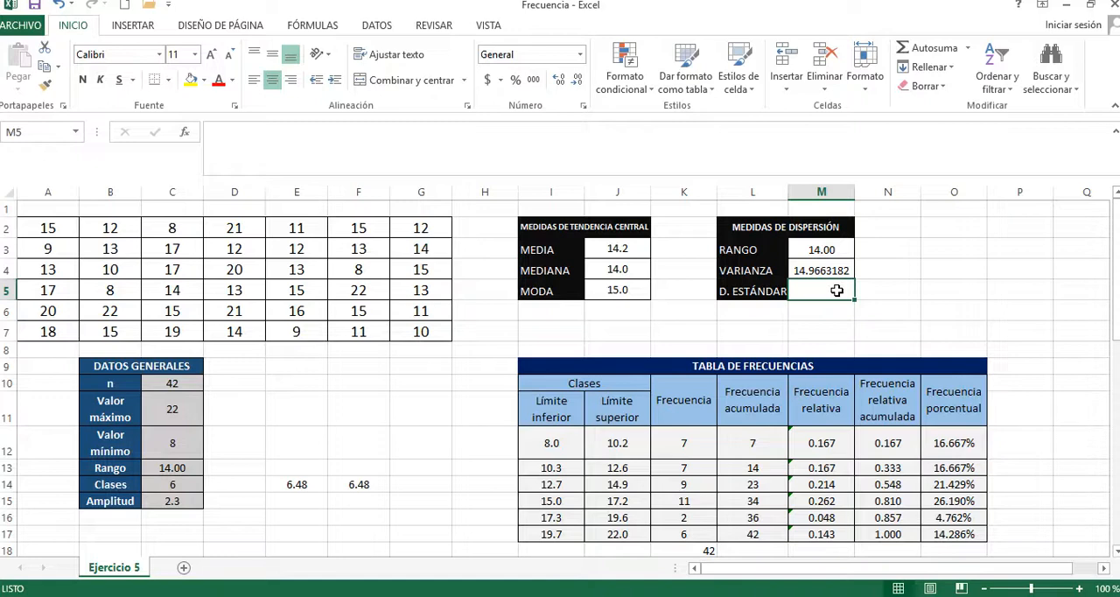
{"action": "type", "text": "="}
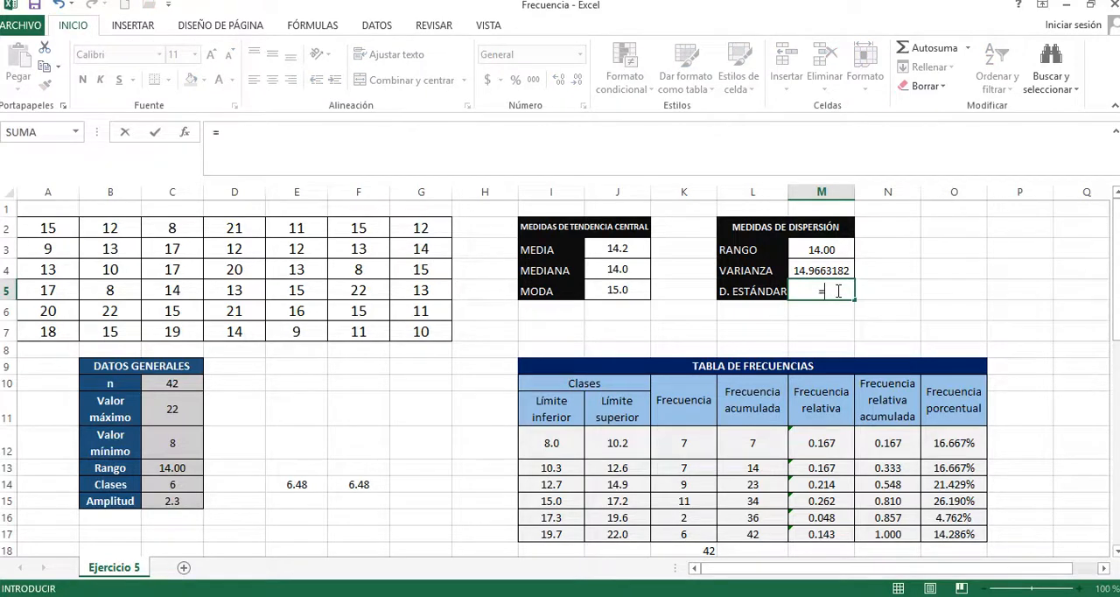
{"action": "type", "text": "D"}
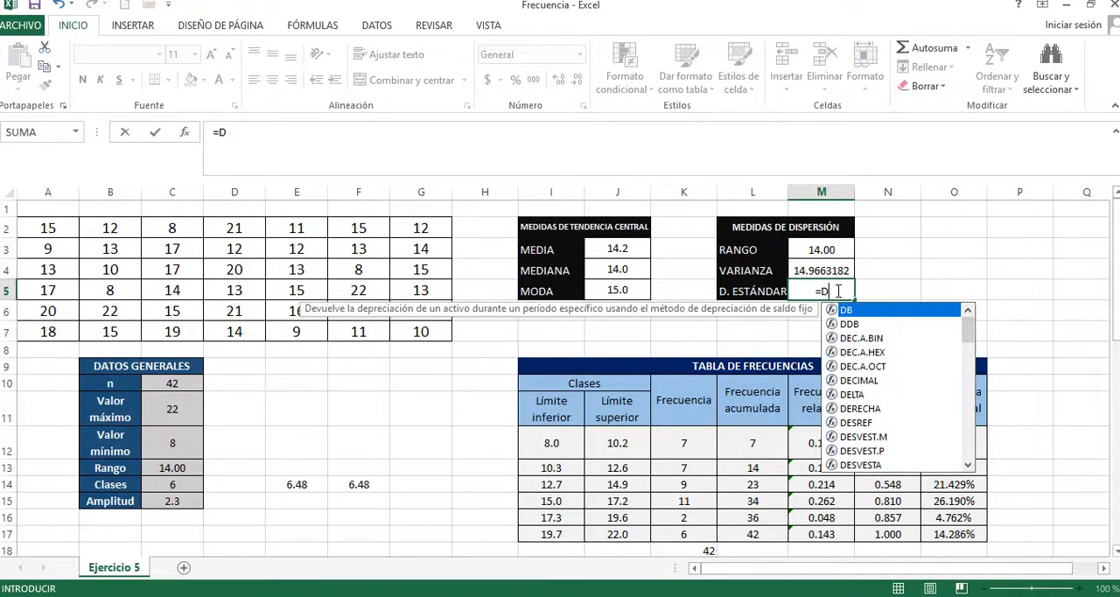
{"action": "type", "text": "E"}
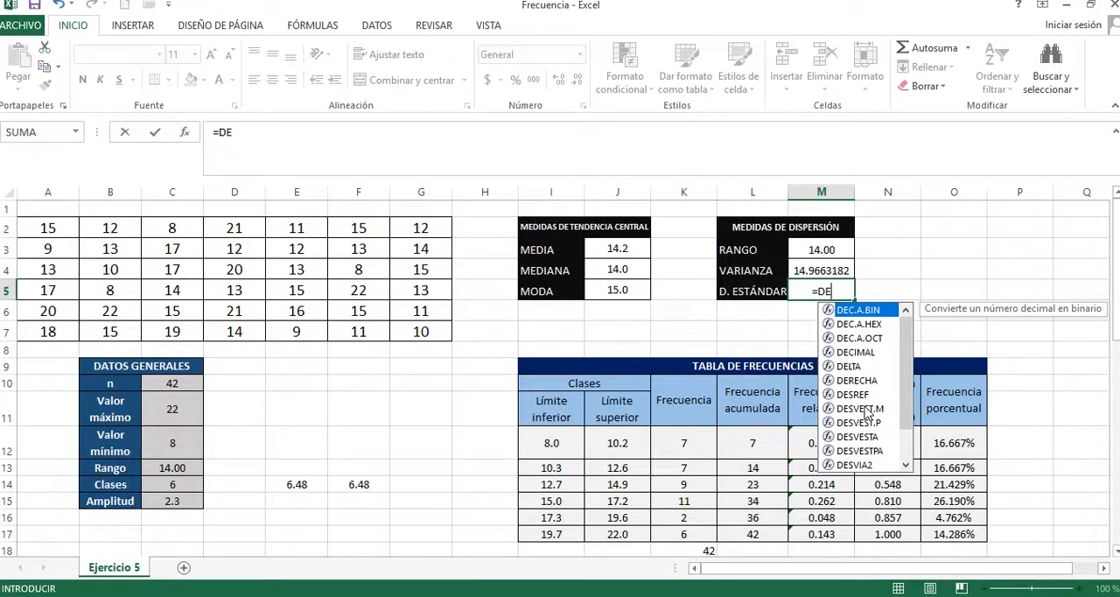
{"action": "double_click", "coordinate": [866, 409]}
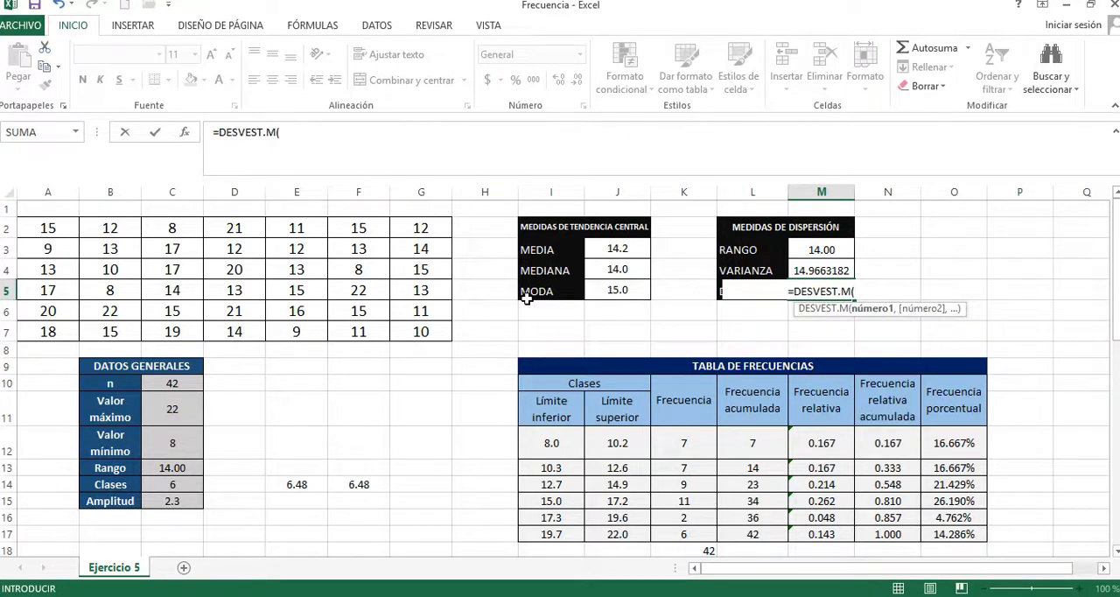
{"action": "left_click_drag", "start_coordinate": [417, 331], "coordinate": [61, 231]}
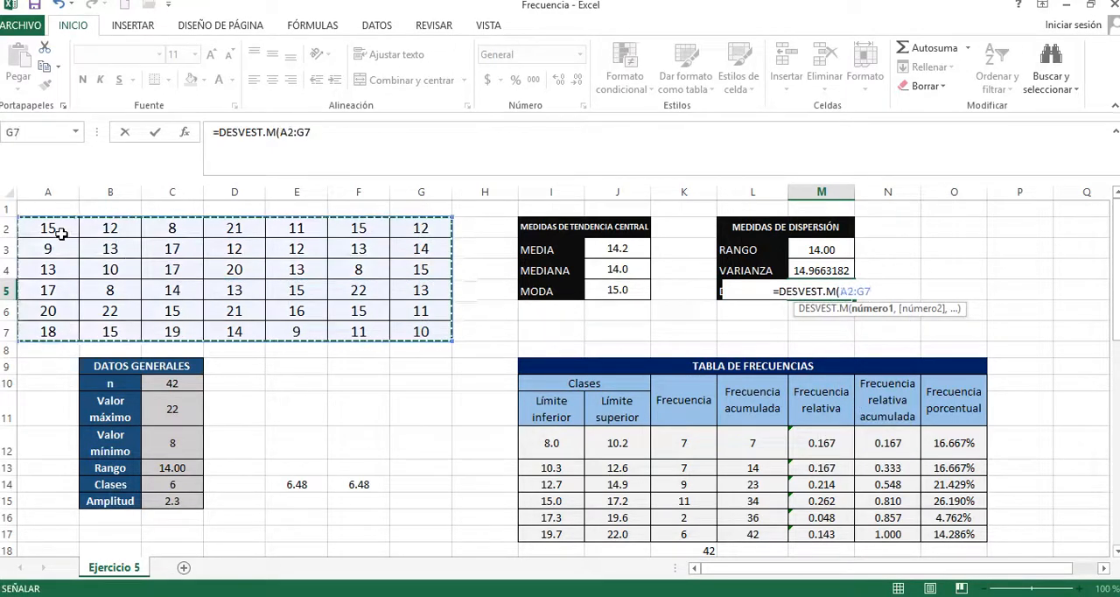
{"action": "key", "text": "Return"}
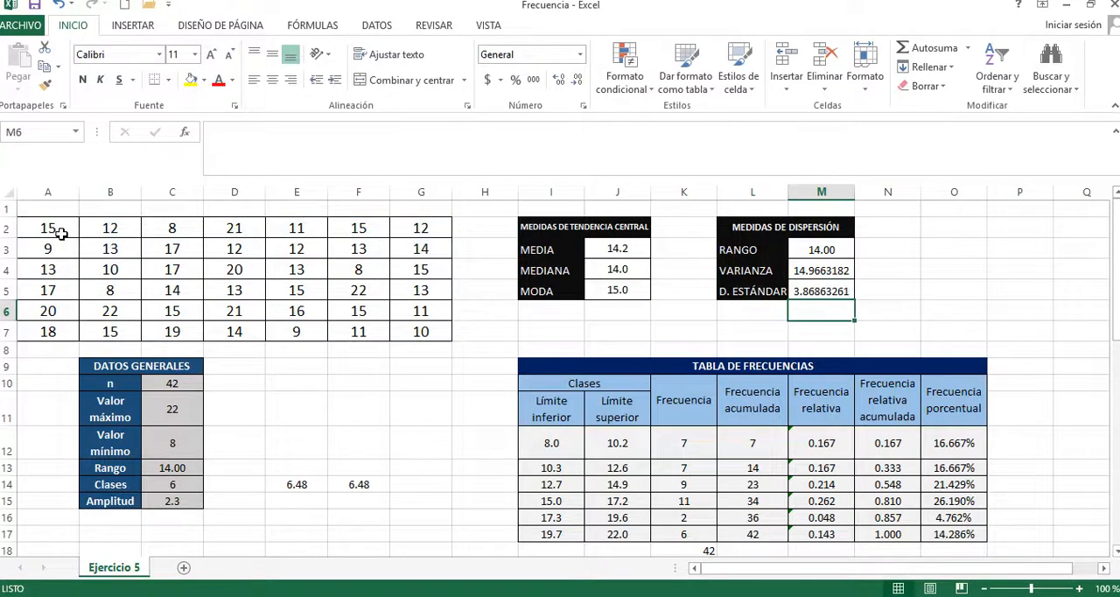